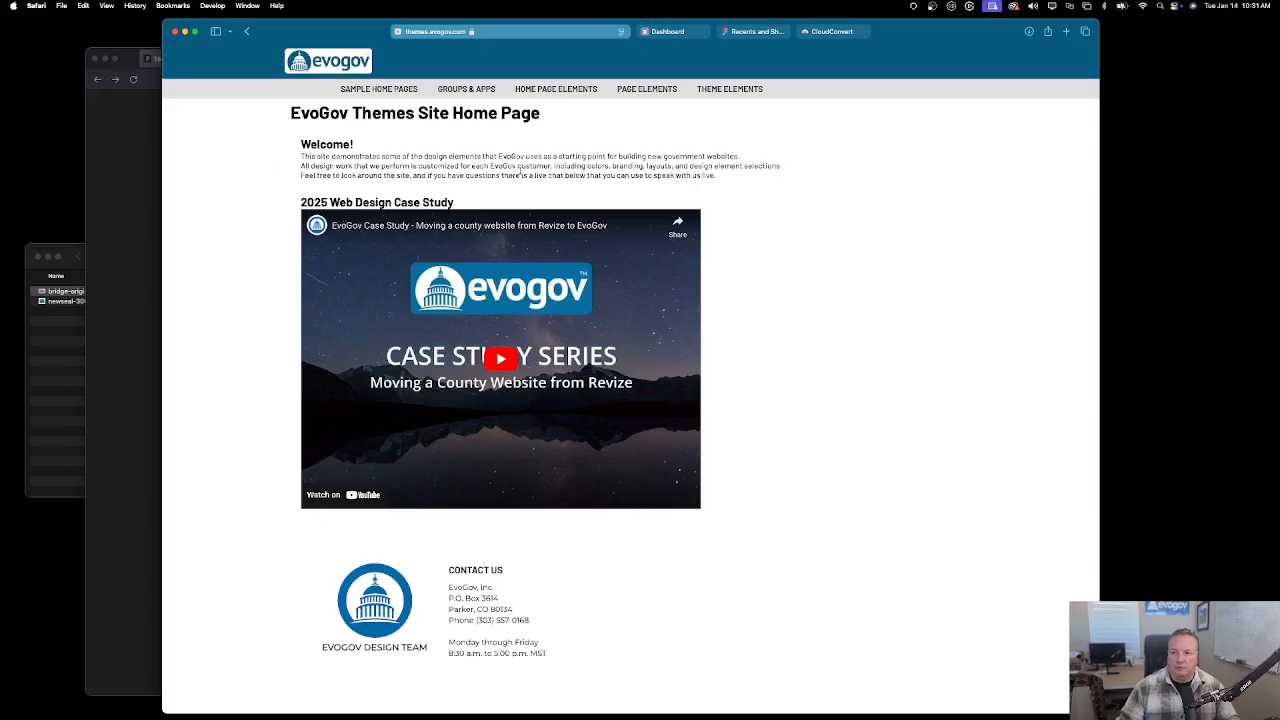
Open the Clean theme's sample application page with slideshow and browse its slides forward and back.
{"action": "mouse_move", "coordinate": [557, 97]}
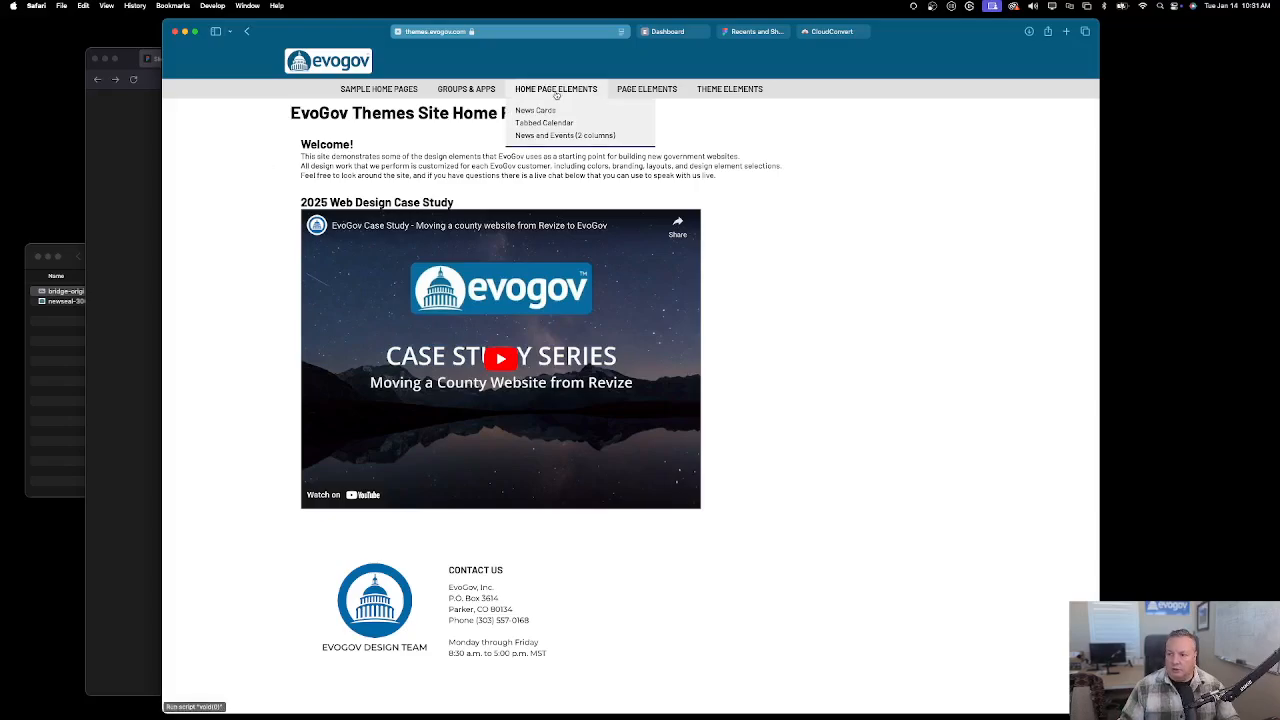
{"action": "mouse_move", "coordinate": [638, 97]}
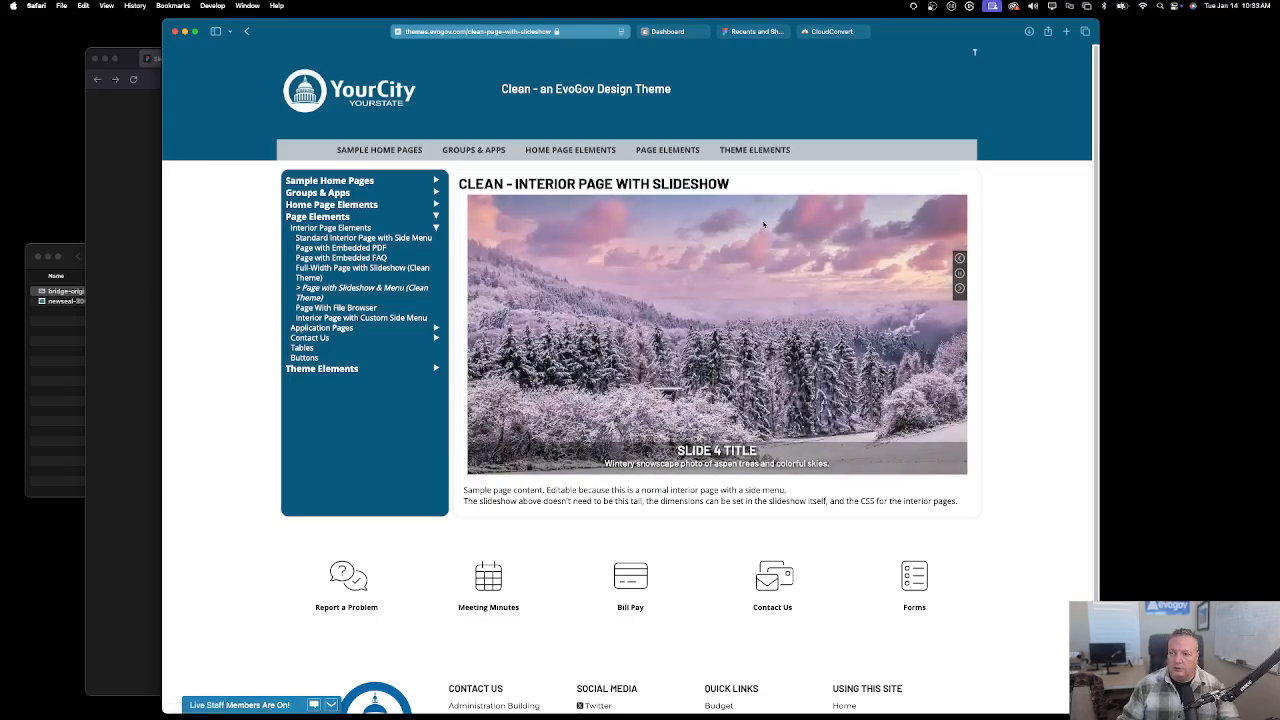
{"action": "mouse_move", "coordinate": [682, 152]}
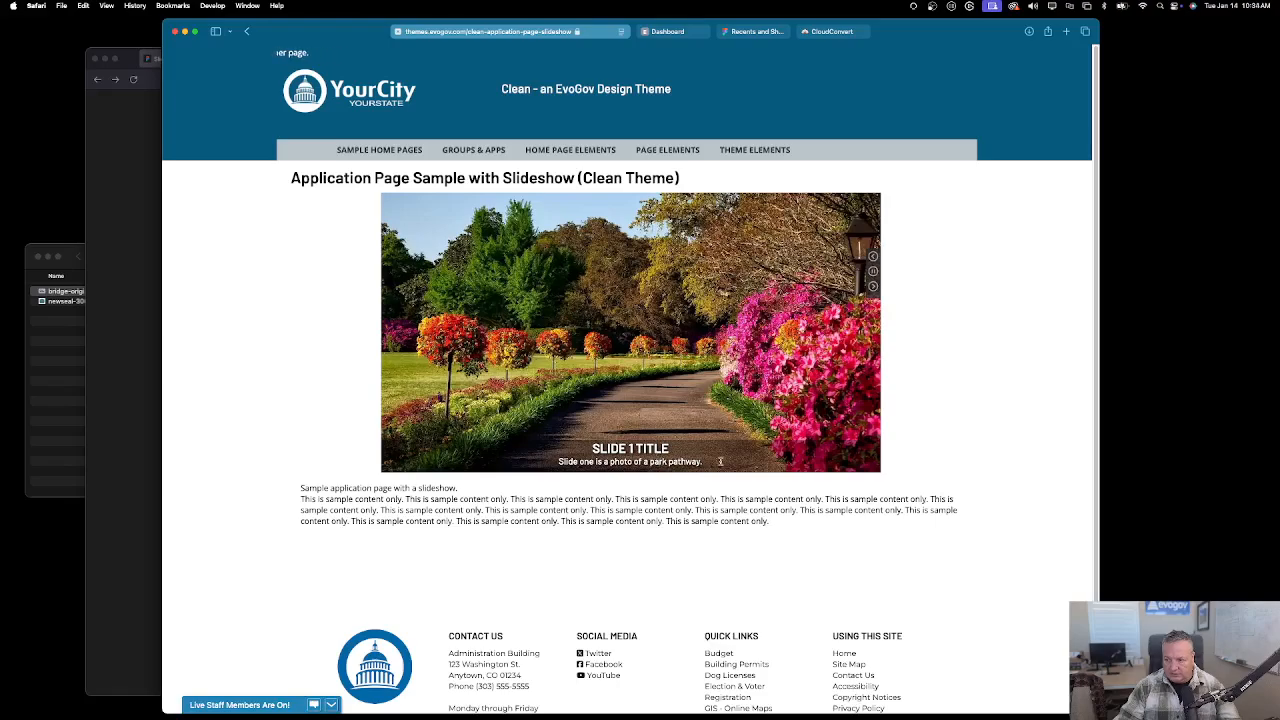
{"action": "left_click", "coordinate": [873, 286]}
{"action": "left_click", "coordinate": [873, 286]}
{"action": "left_click", "coordinate": [873, 257]}
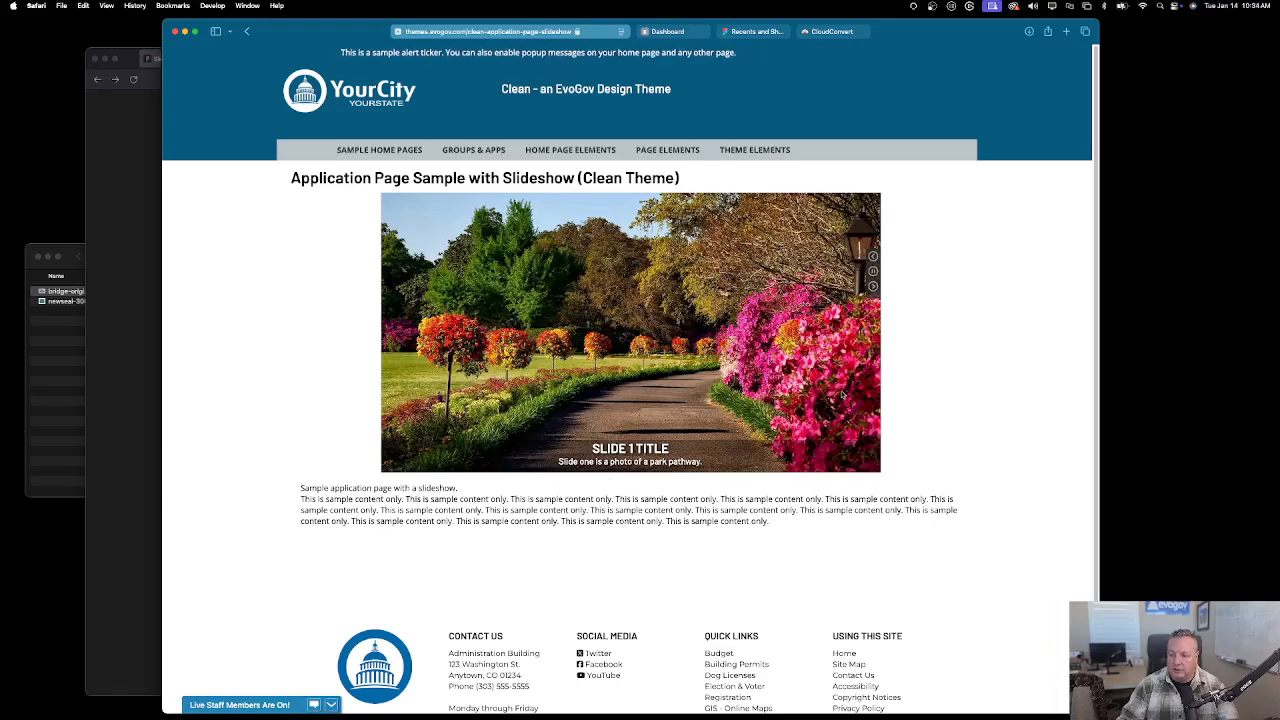
Narrow the Safari window, check the Figma board on sizing slideshow images in Firefox, and return to Safari.
{"action": "left_click_drag", "start_coordinate": [1090, 357], "coordinate": [1050, 309]}
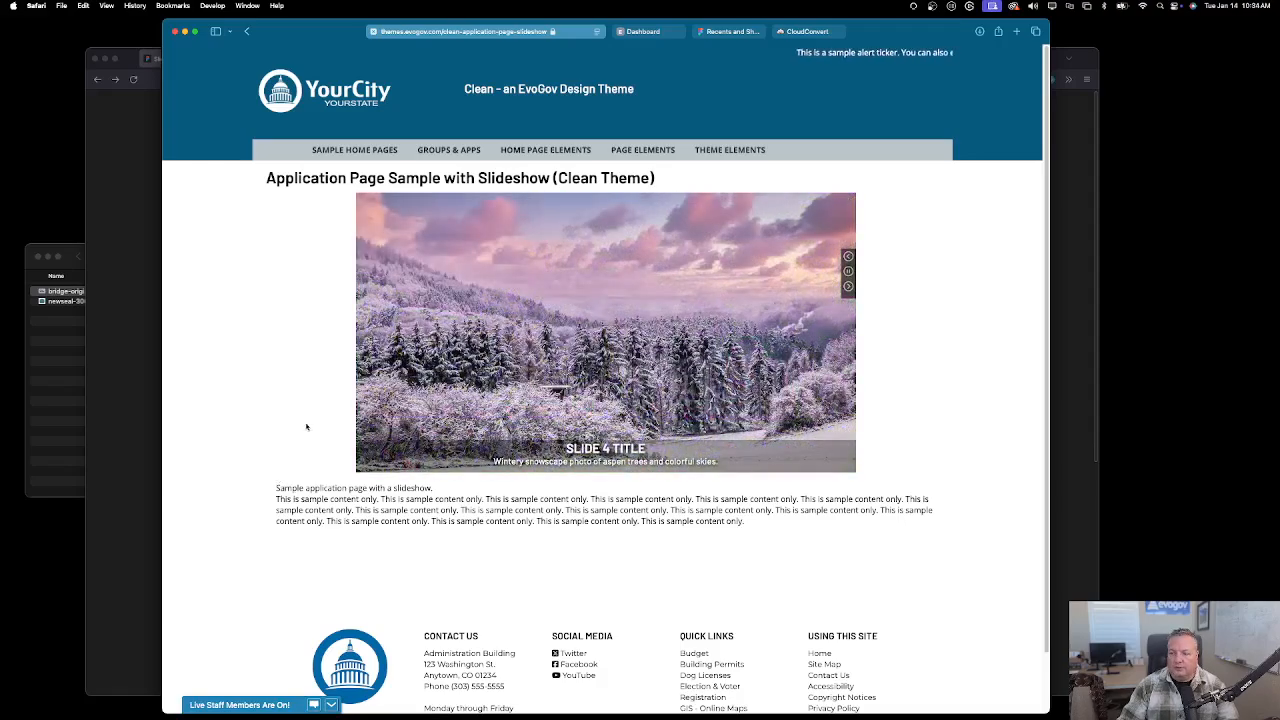
{"action": "left_click", "coordinate": [140, 205]}
{"action": "scroll", "coordinate": [160, 348], "scroll_direction": "up", "scroll_amount": 2}
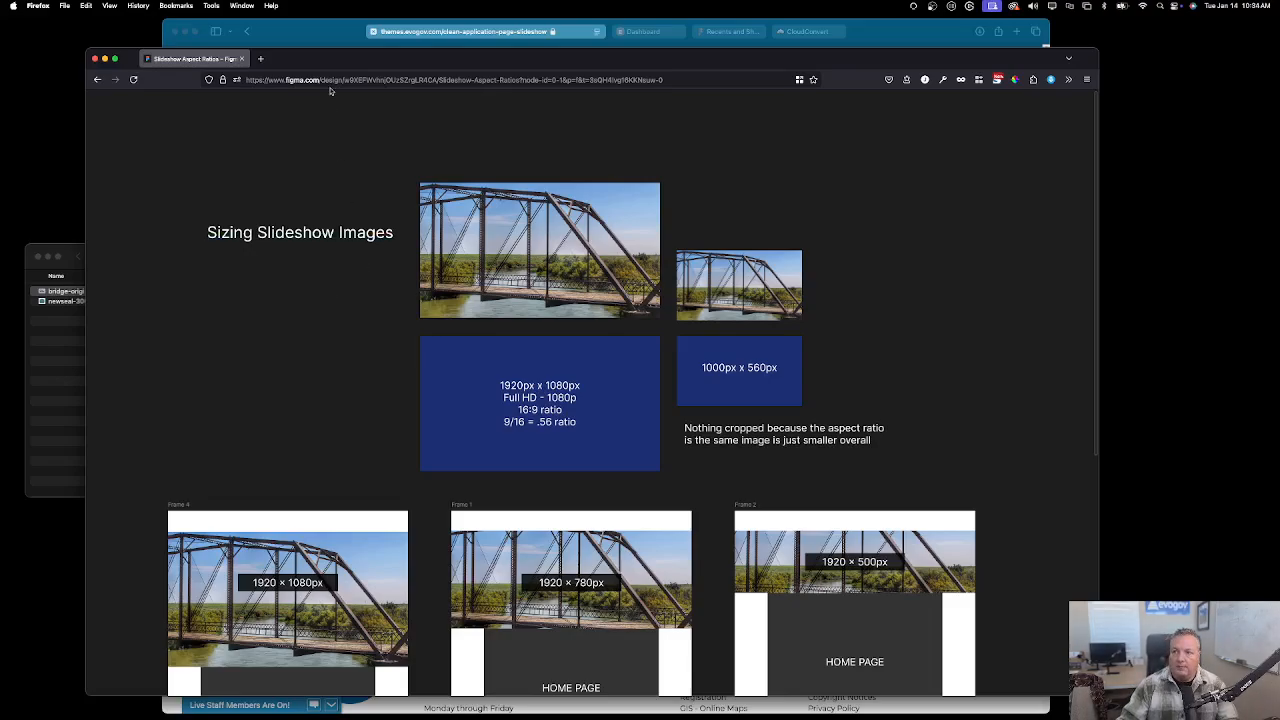
{"action": "left_click", "coordinate": [328, 34]}
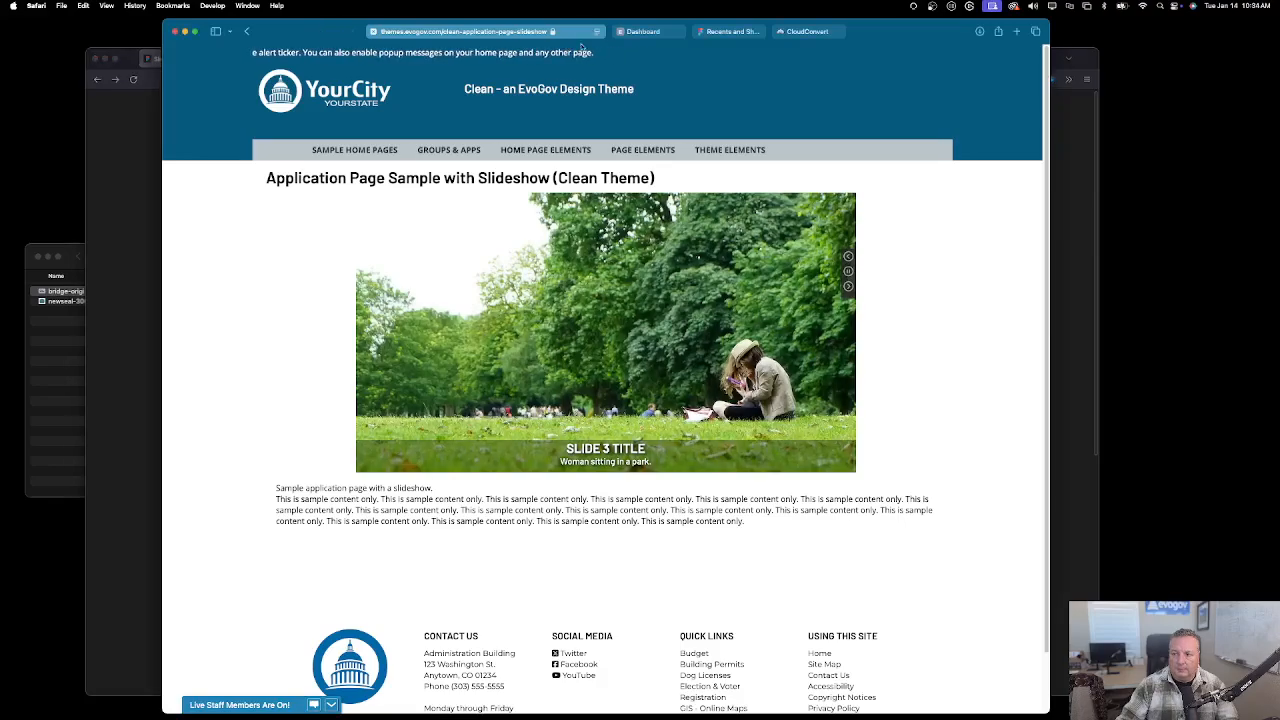
Switch to the dashboard's slideshow editor, review the Department Slideshow's content settings, and return to its slides.
{"action": "left_click", "coordinate": [641, 32]}
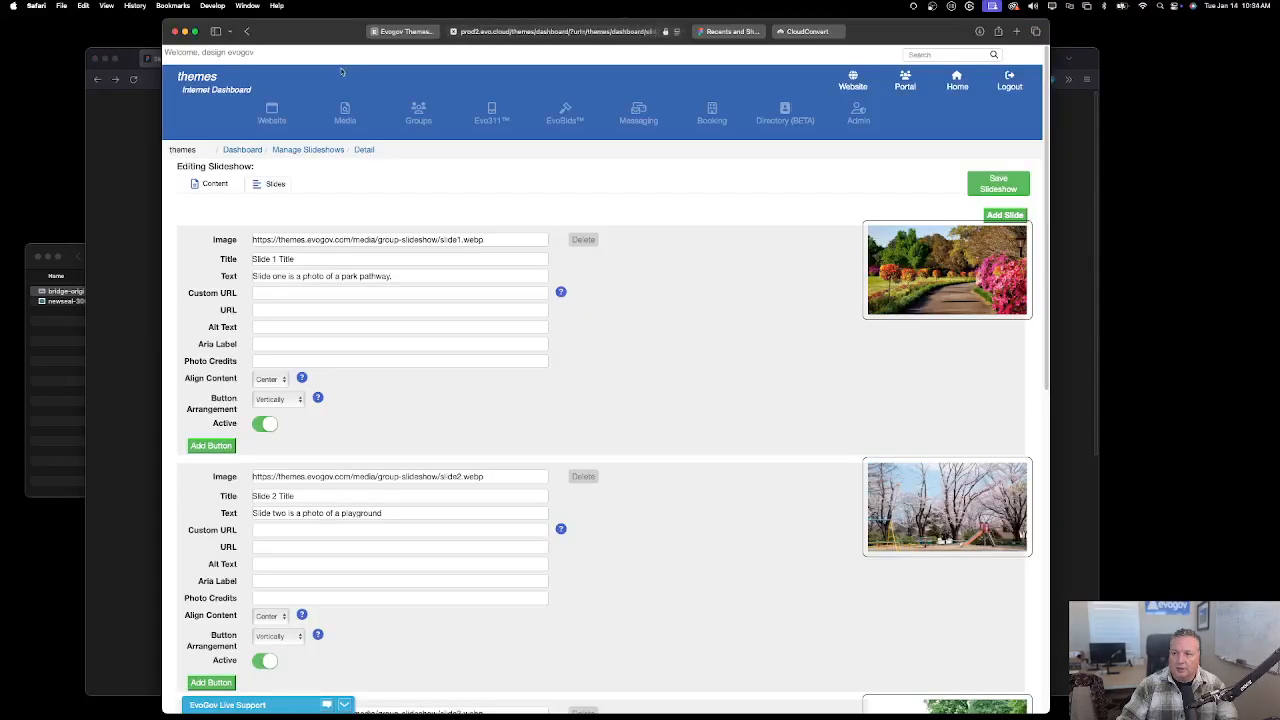
{"action": "mouse_move", "coordinate": [271, 113]}
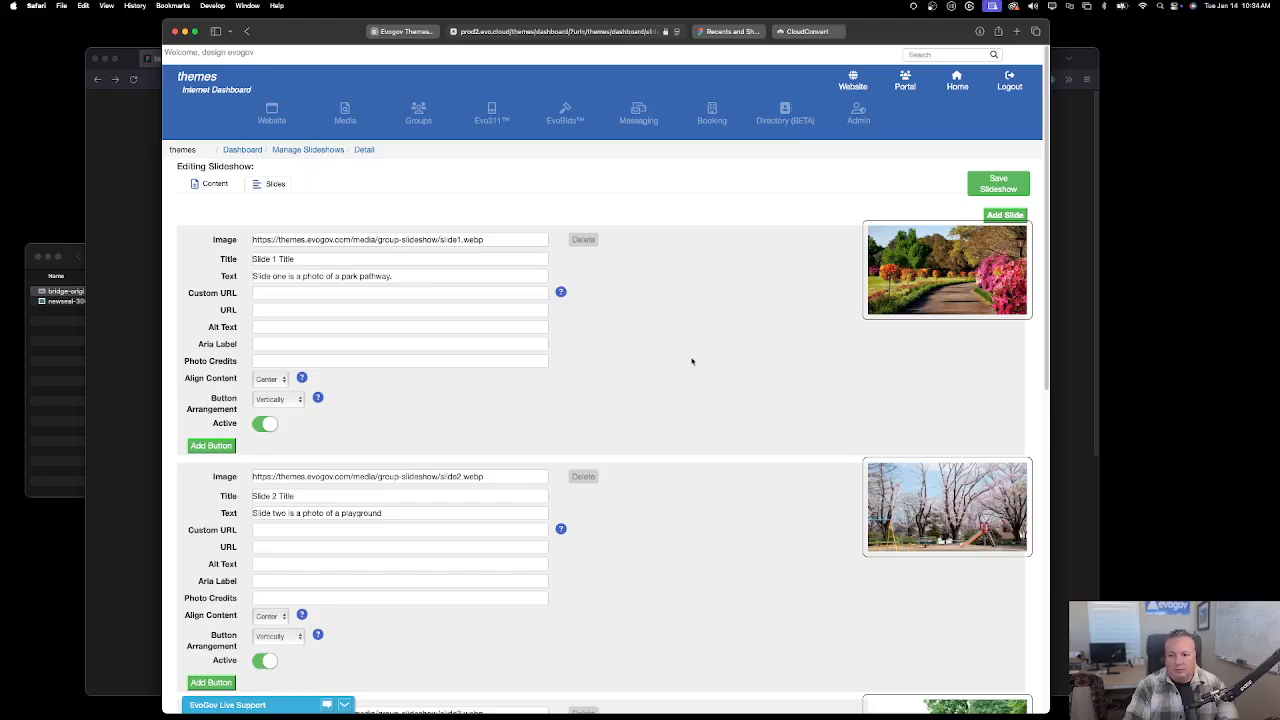
{"action": "left_click", "coordinate": [216, 184]}
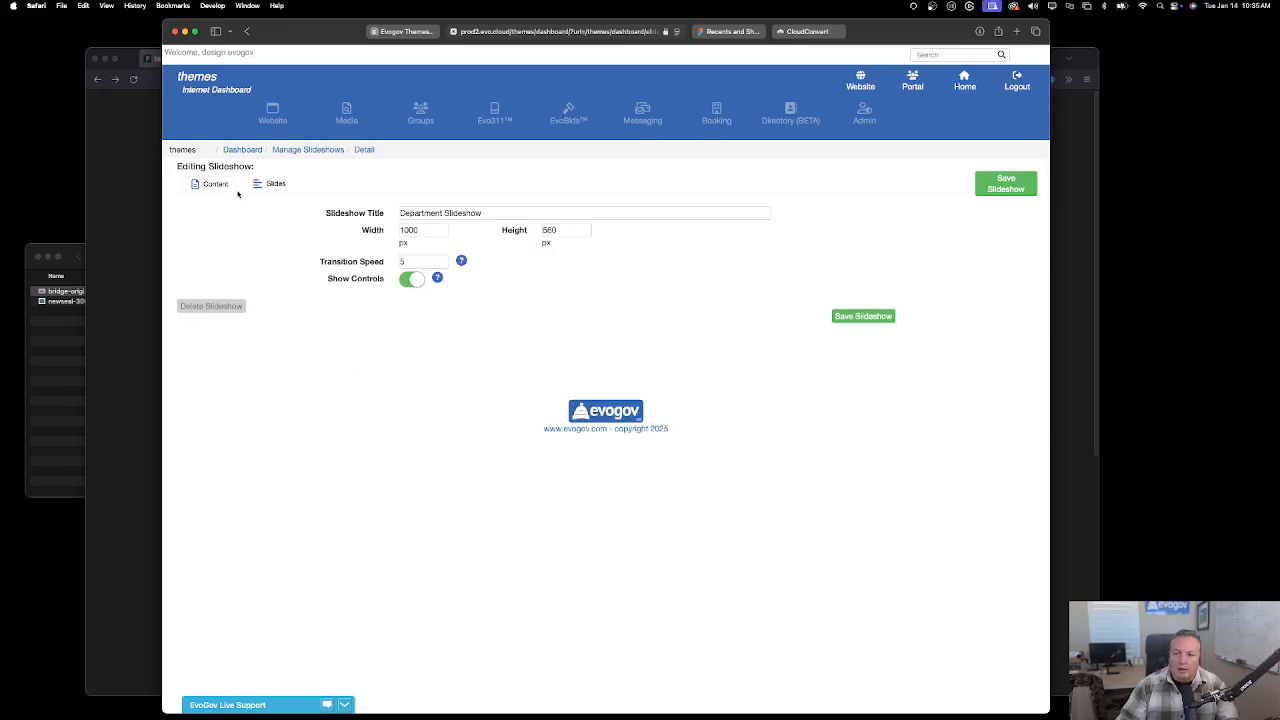
{"action": "left_click", "coordinate": [272, 187]}
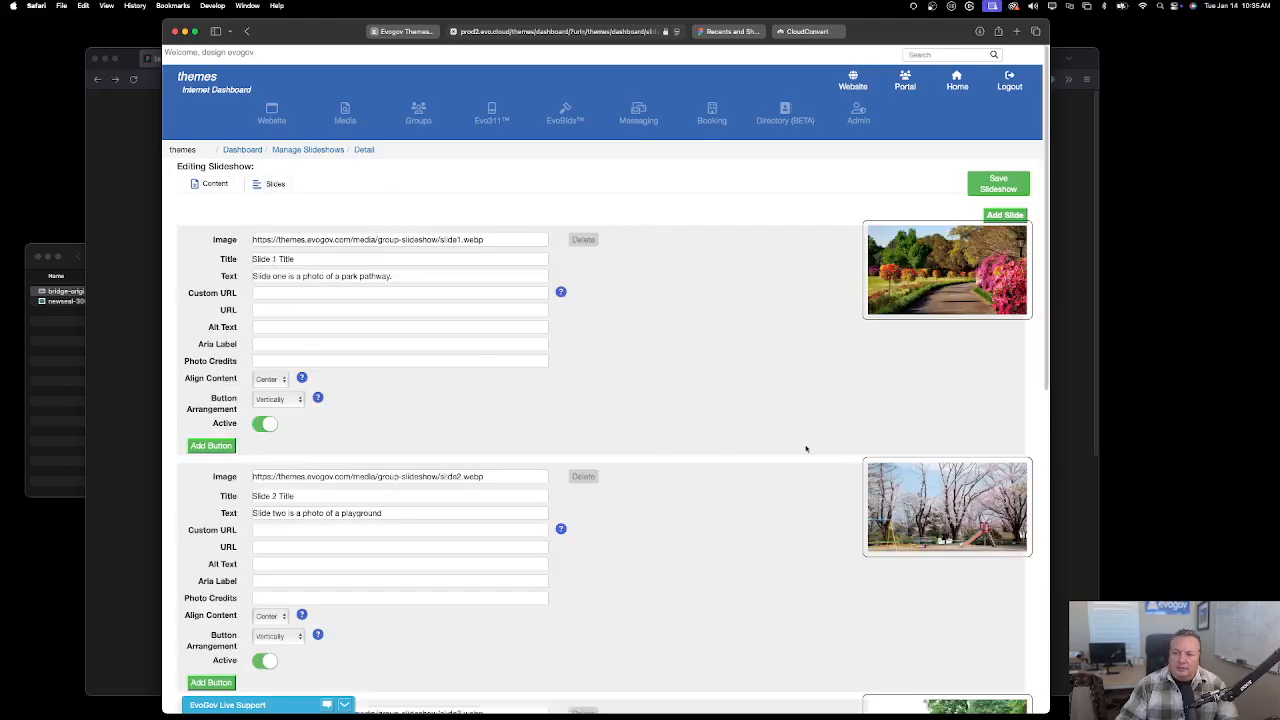
Move slide 1 below slide 2, and move it back to the first position.
{"action": "scroll", "coordinate": [806, 448], "scroll_direction": "down", "scroll_amount": 2}
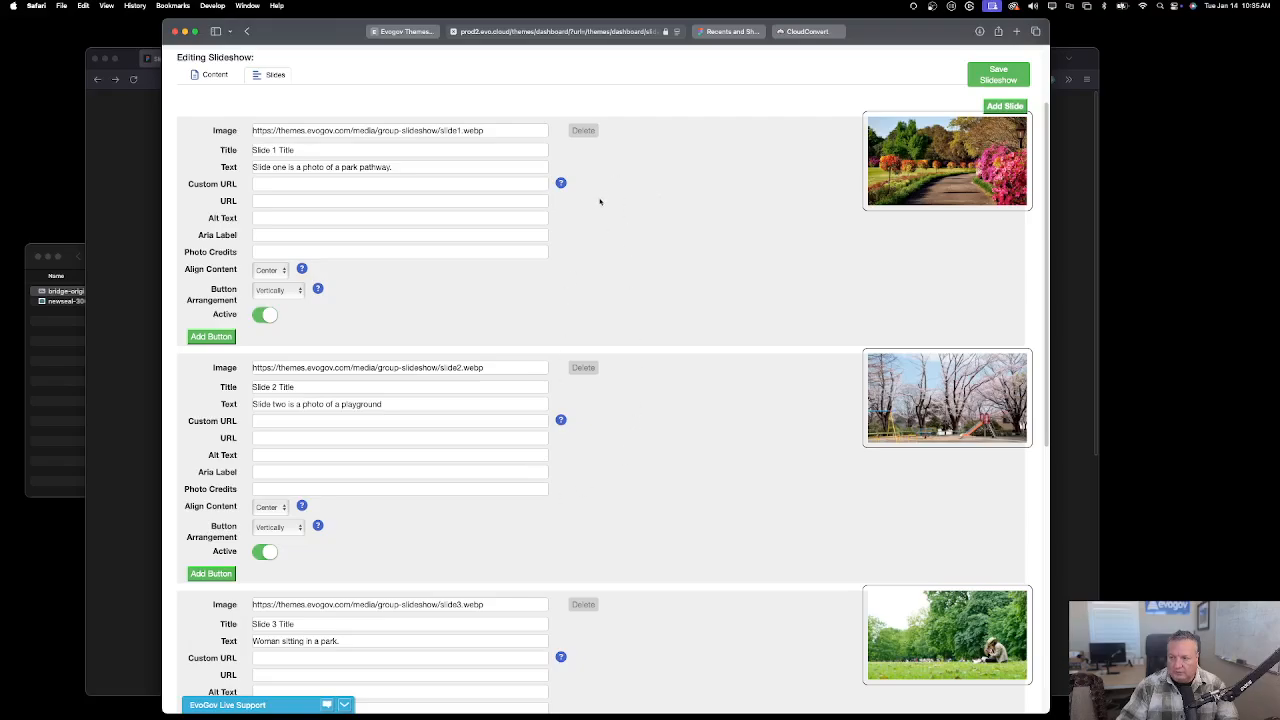
{"action": "left_click_drag", "start_coordinate": [643, 229], "coordinate": [640, 475]}
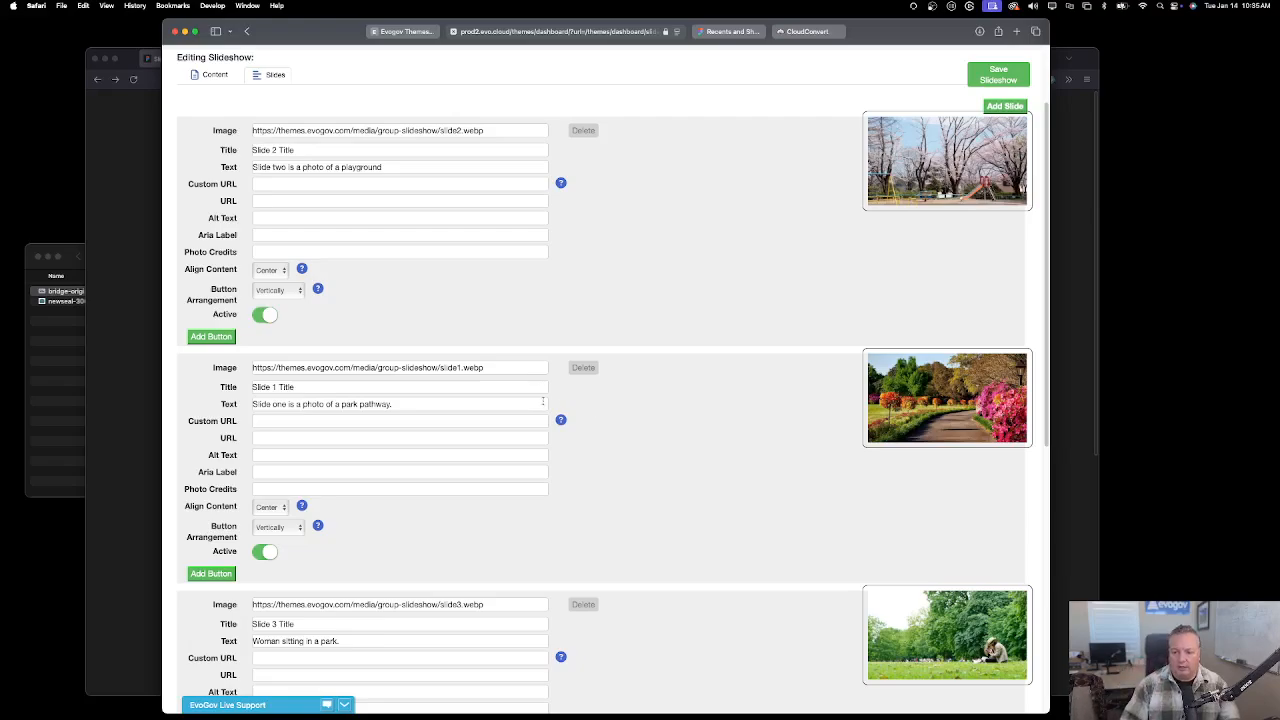
{"action": "left_click_drag", "start_coordinate": [640, 434], "coordinate": [669, 189]}
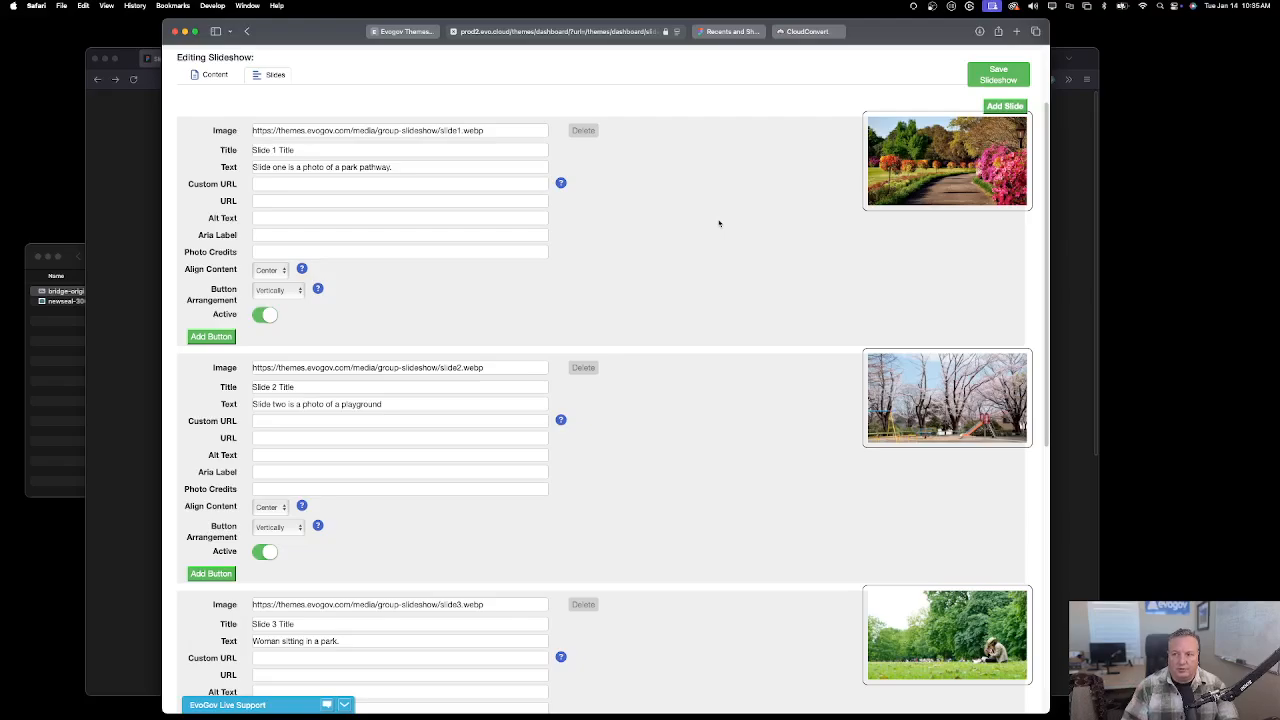
Browse the group-slideshow media folder for slide 1's image and close the file browser without choosing a file.
{"action": "left_click", "coordinate": [526, 130]}
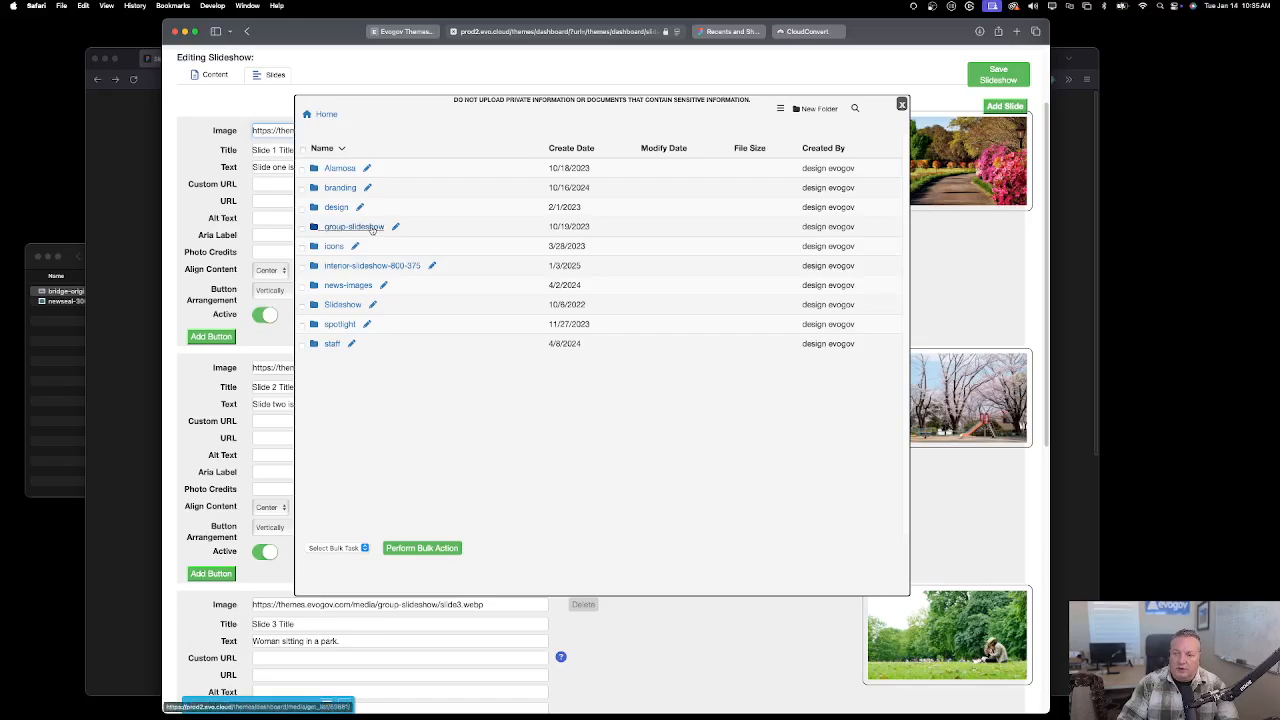
{"action": "left_click", "coordinate": [340, 229]}
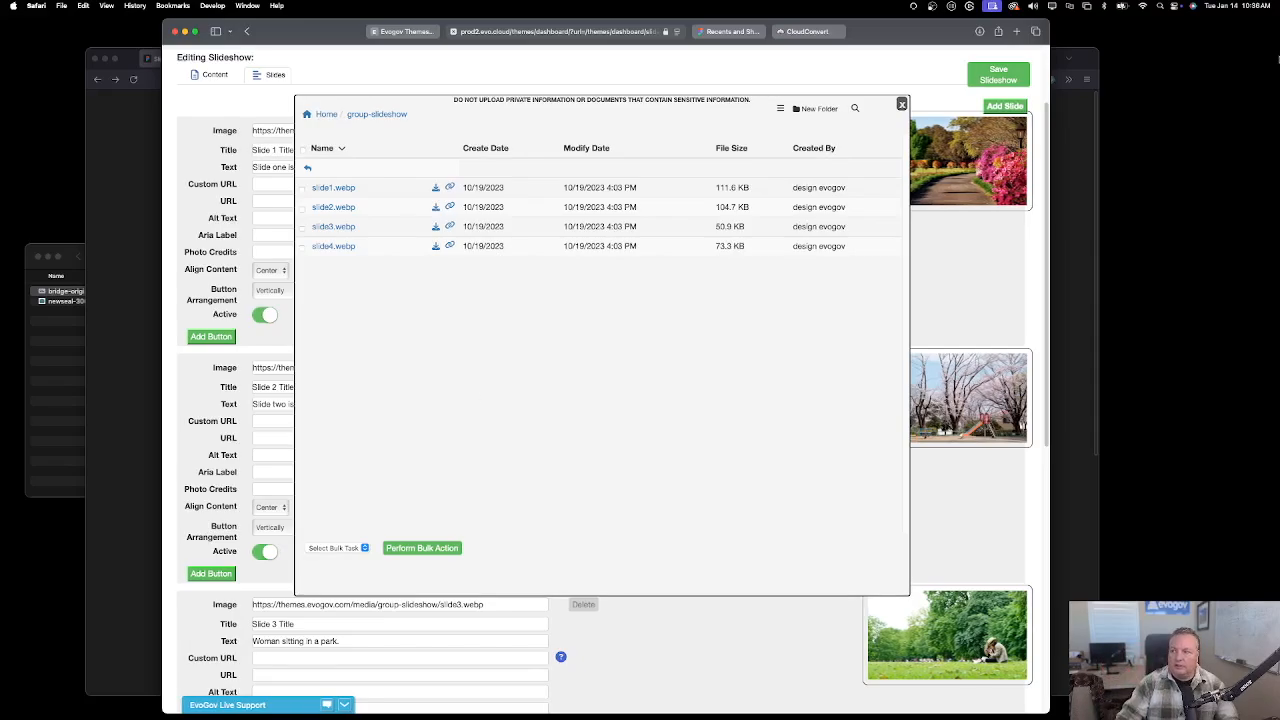
{"action": "left_click", "coordinate": [901, 105]}
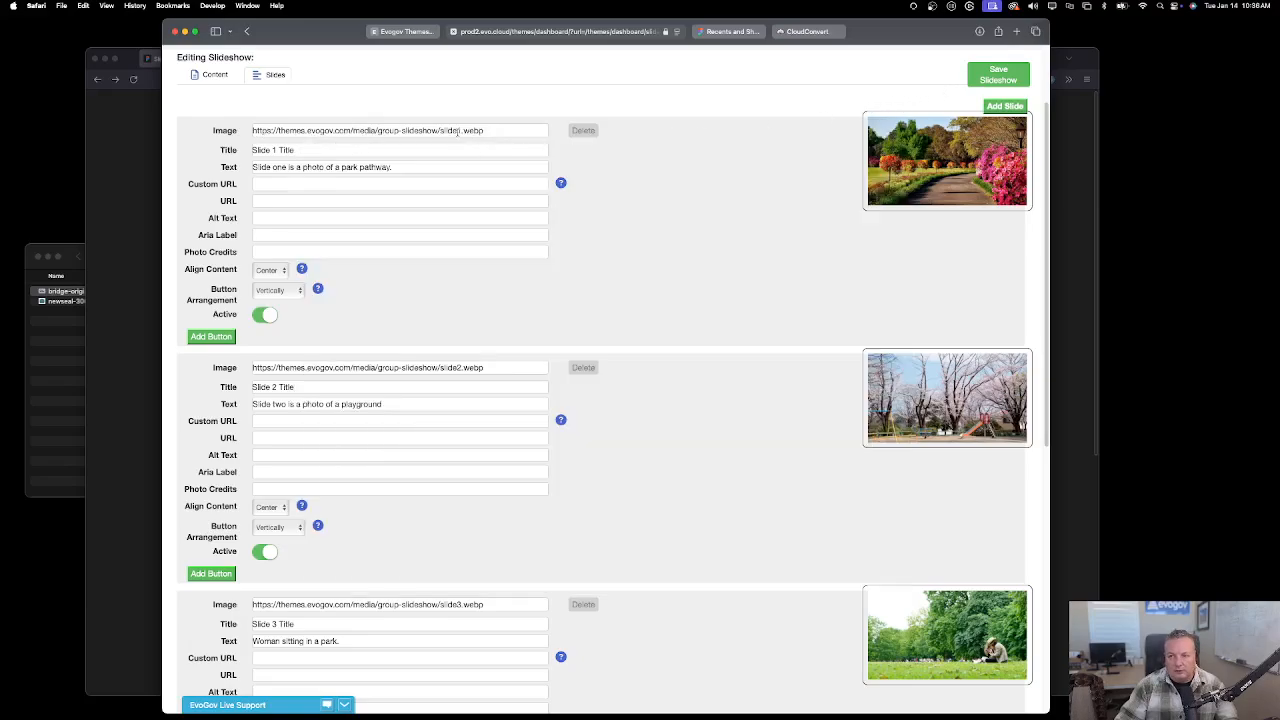
View slide 1's title and text on the public sample page, and return to the slideshow editor.
{"action": "scroll", "coordinate": [688, 224], "scroll_direction": "up", "scroll_amount": 3}
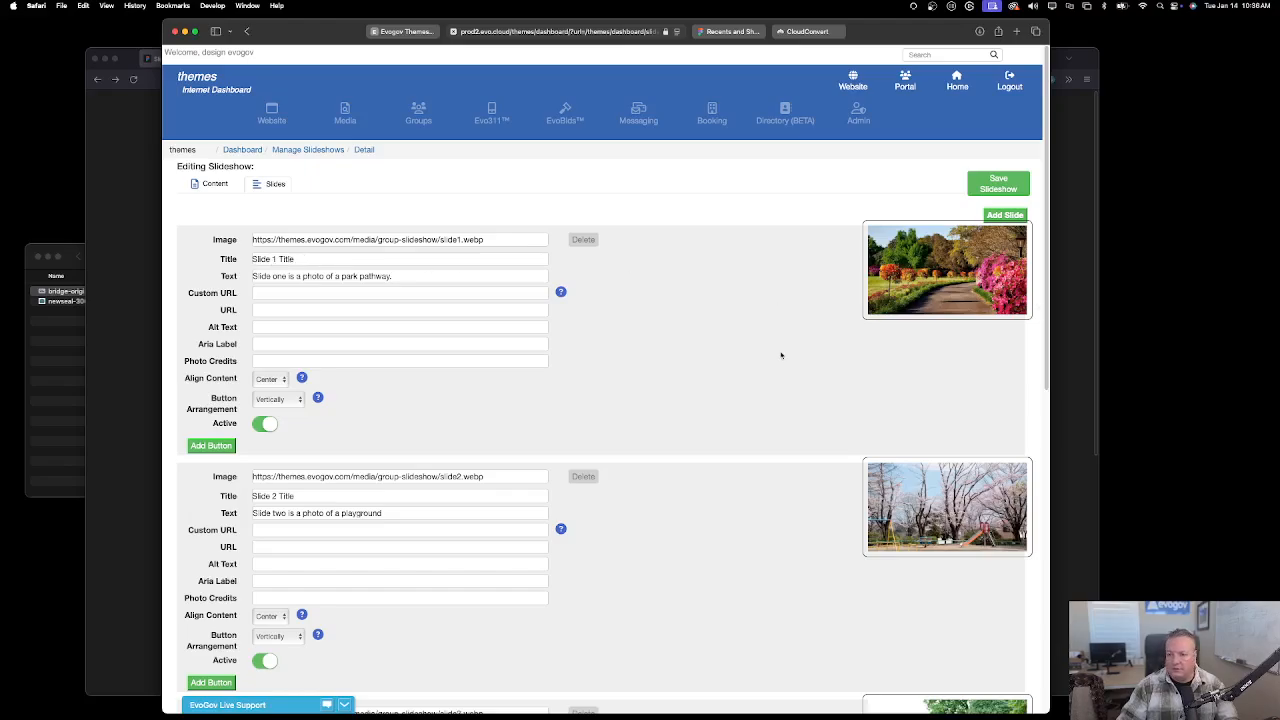
{"action": "left_click", "coordinate": [402, 31]}
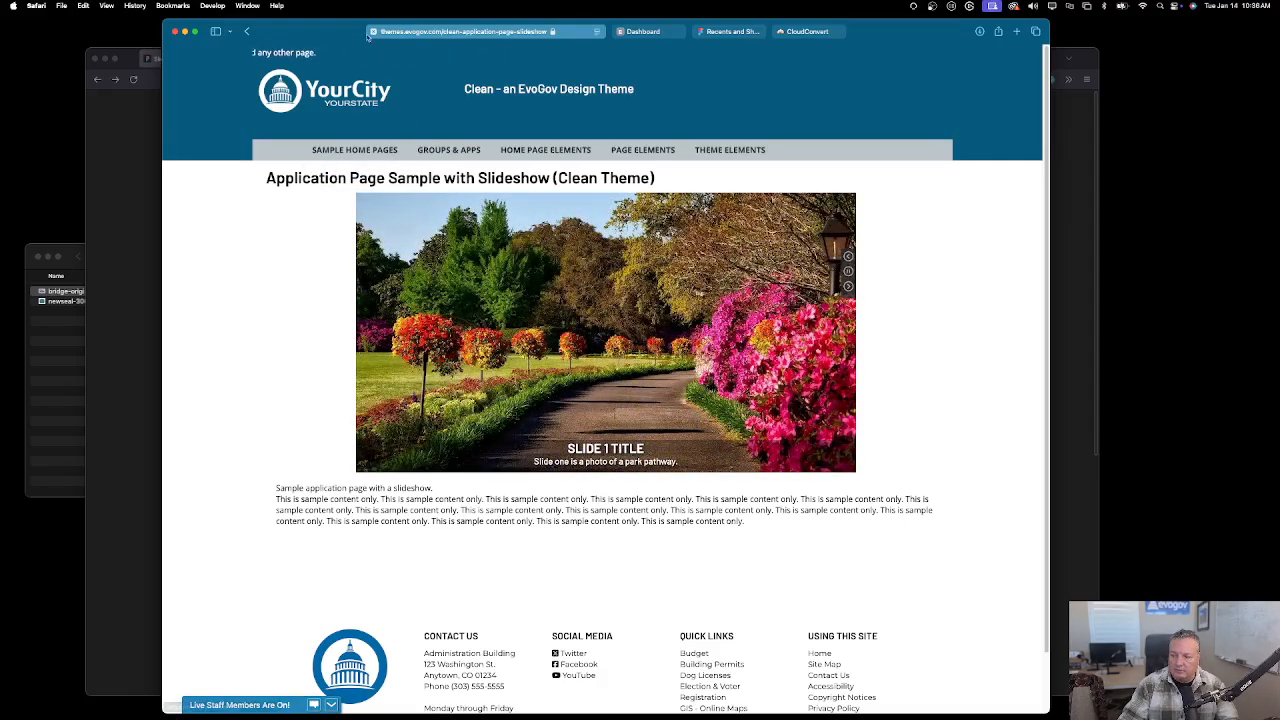
{"action": "left_click", "coordinate": [645, 31]}
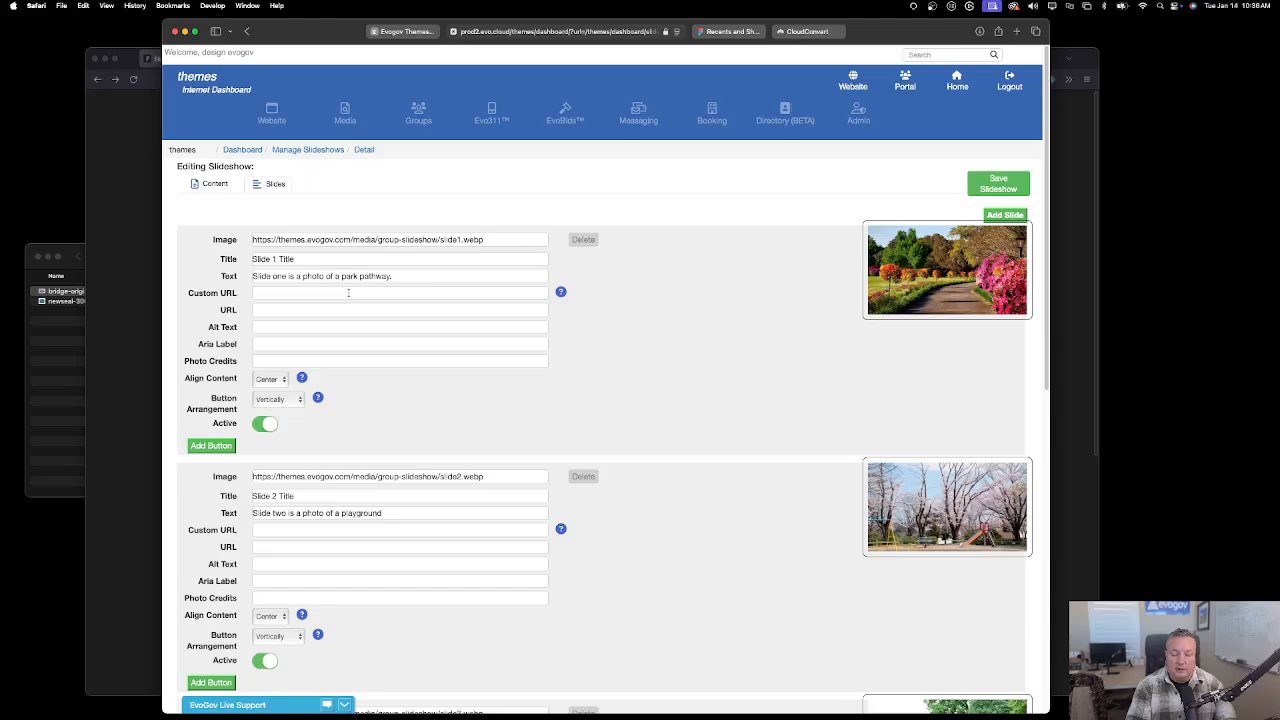
Examine slide 1's Custom URL, URL, Alt Text, Aria Label and Photo Credits fields.
{"action": "mouse_move", "coordinate": [559, 298]}
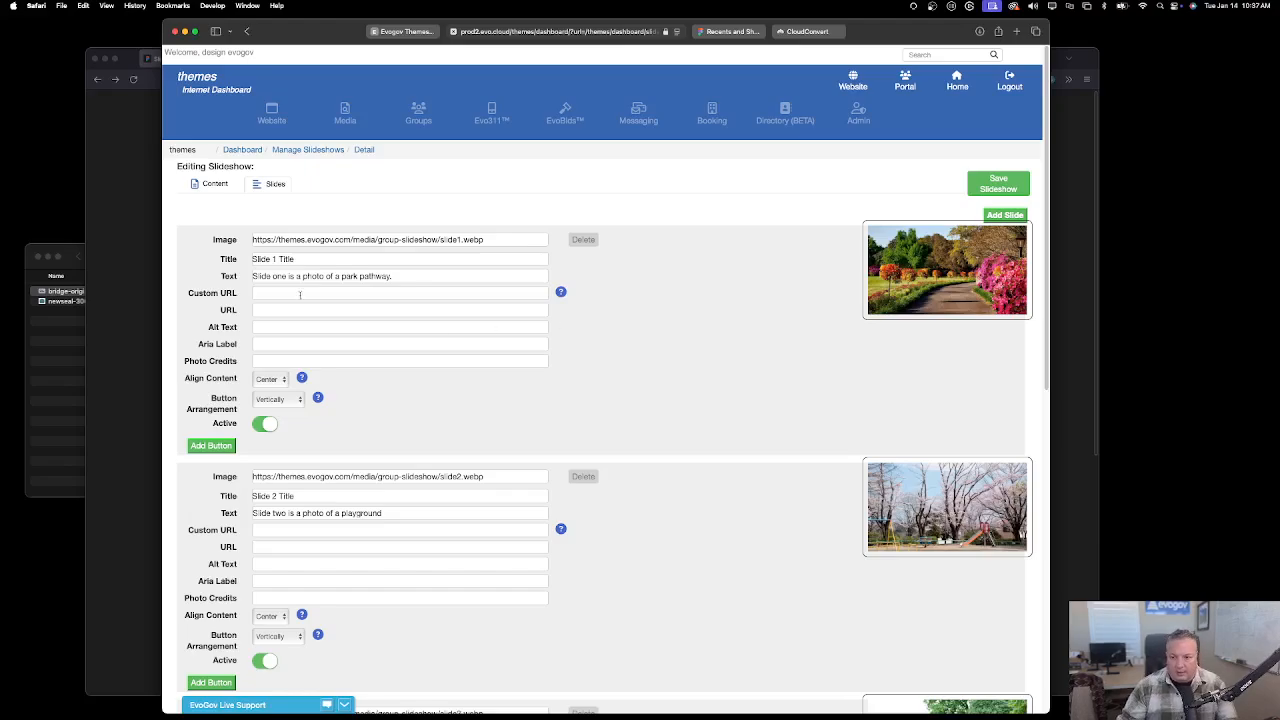
{"action": "left_click", "coordinate": [288, 310]}
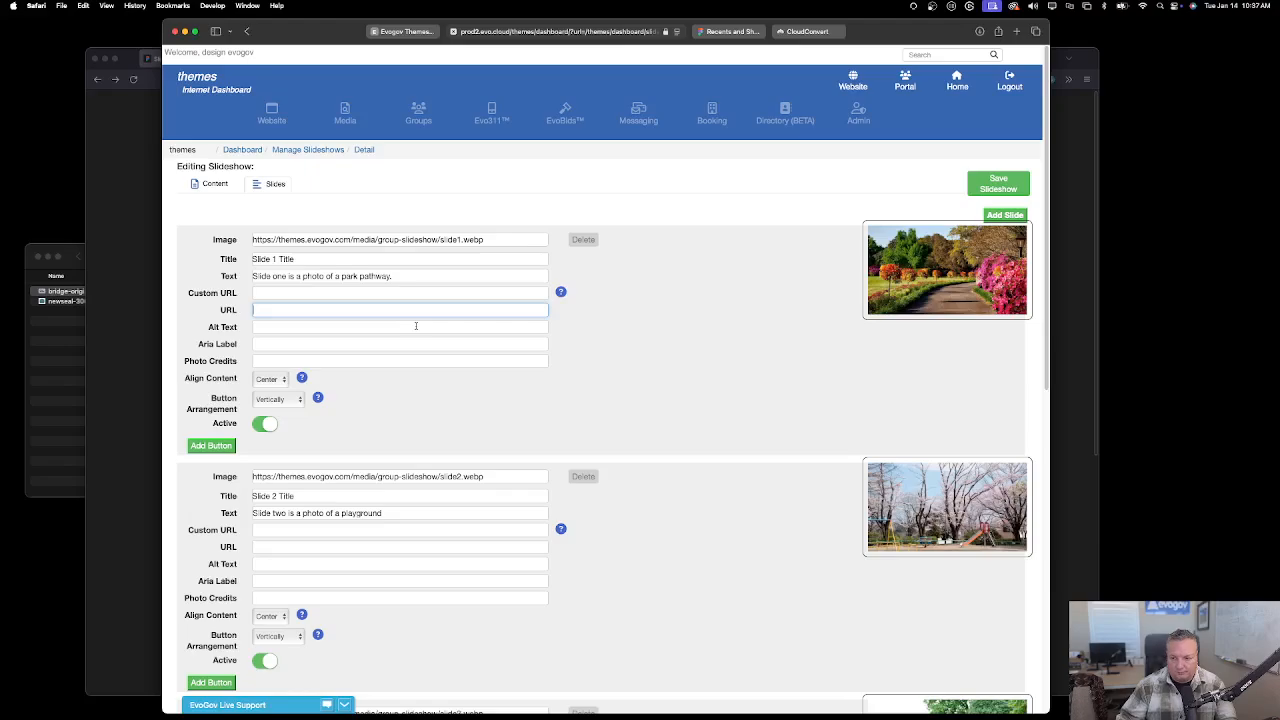
{"action": "scroll", "coordinate": [405, 405], "scroll_direction": "down", "scroll_amount": 1}
{"action": "left_click", "coordinate": [317, 309]}
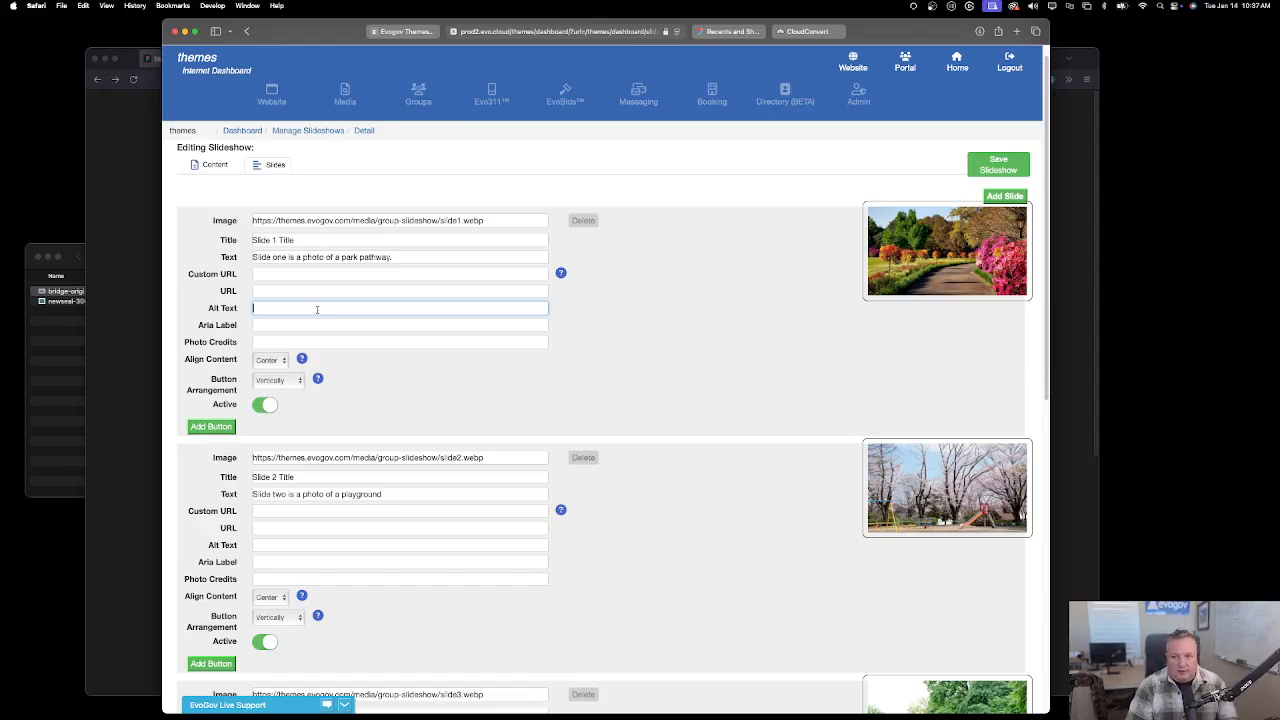
{"action": "left_click", "coordinate": [259, 325]}
{"action": "left_click_drag", "start_coordinate": [198, 328], "coordinate": [218, 326]}
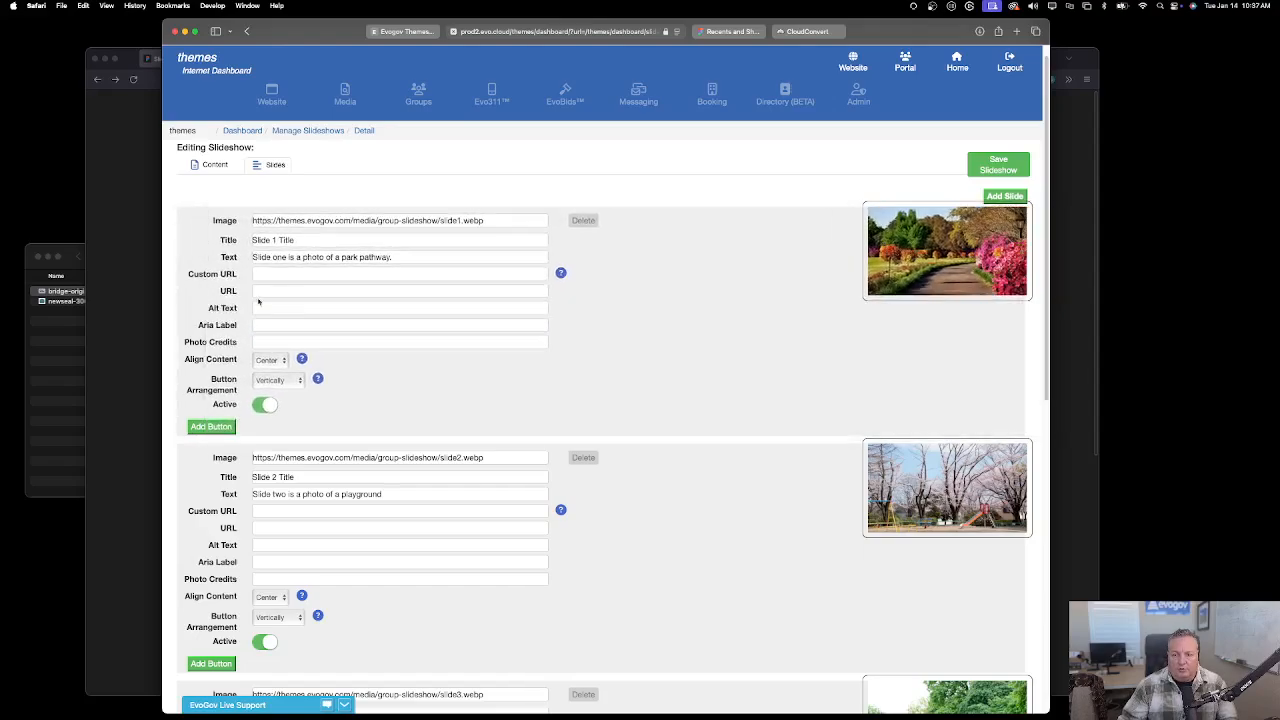
{"action": "left_click", "coordinate": [255, 307]}
{"action": "left_click", "coordinate": [271, 325]}
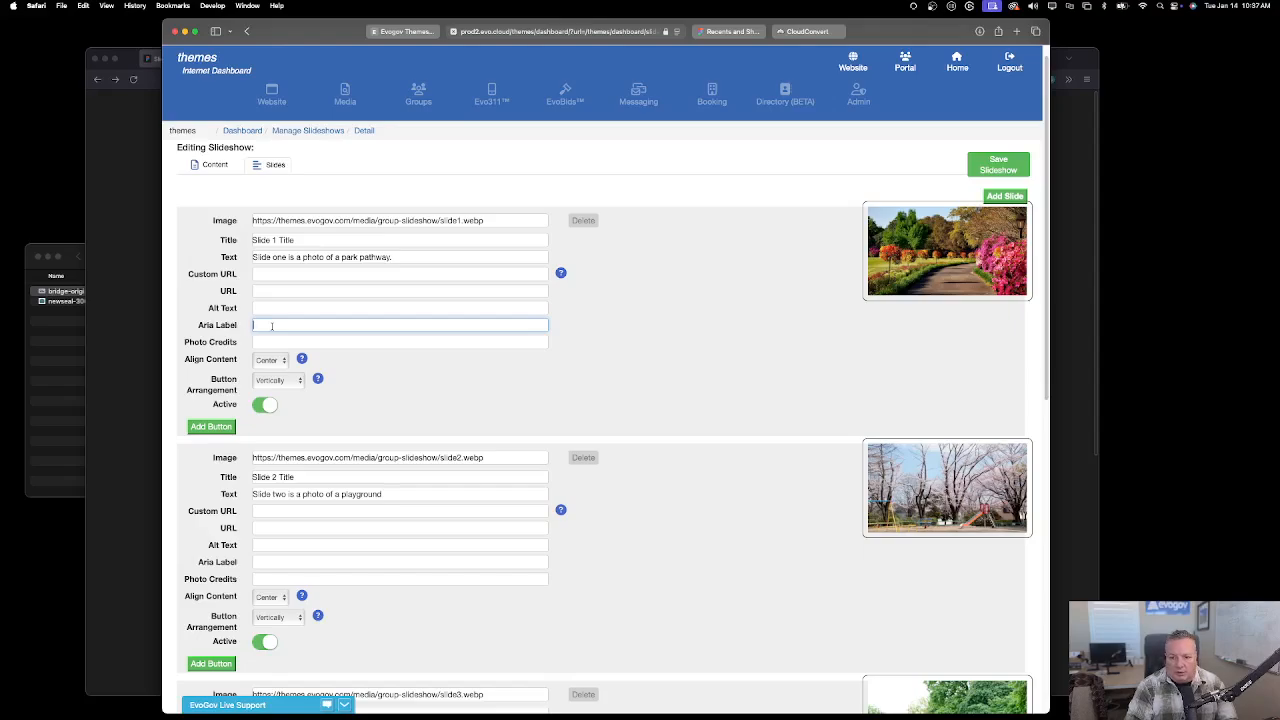
{"action": "left_click", "coordinate": [274, 342]}
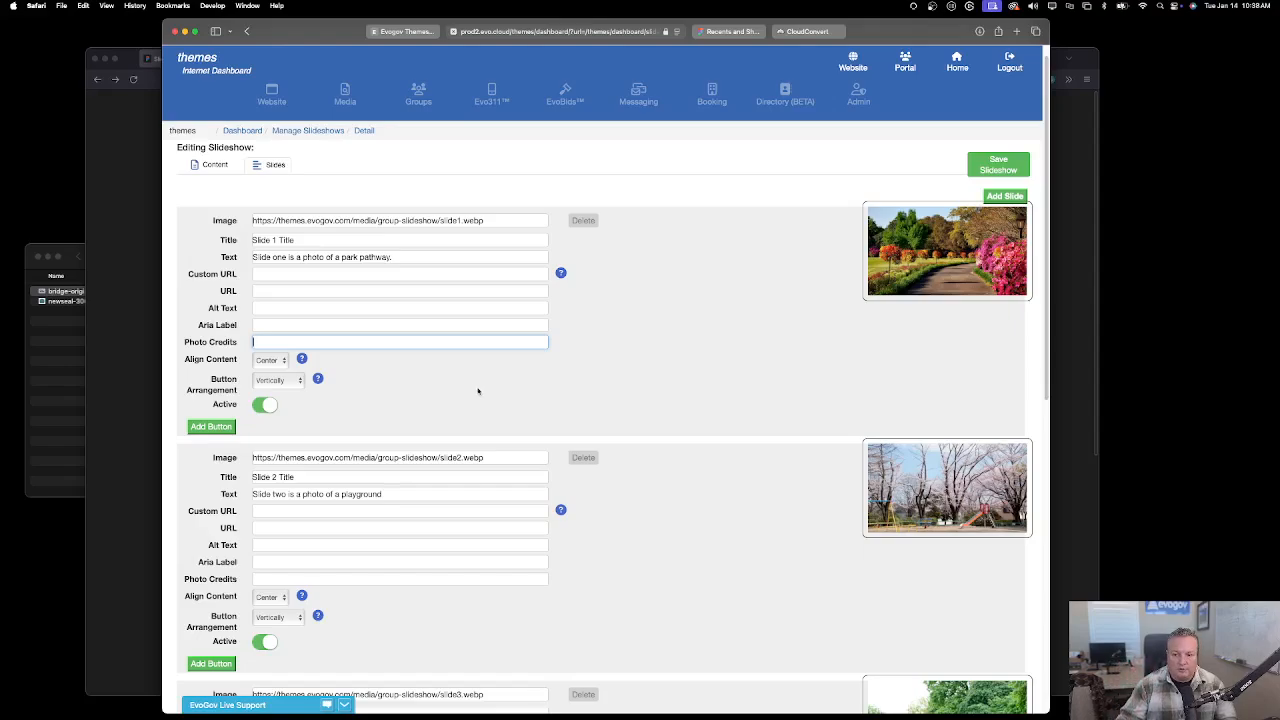
{"action": "left_click", "coordinate": [441, 394]}
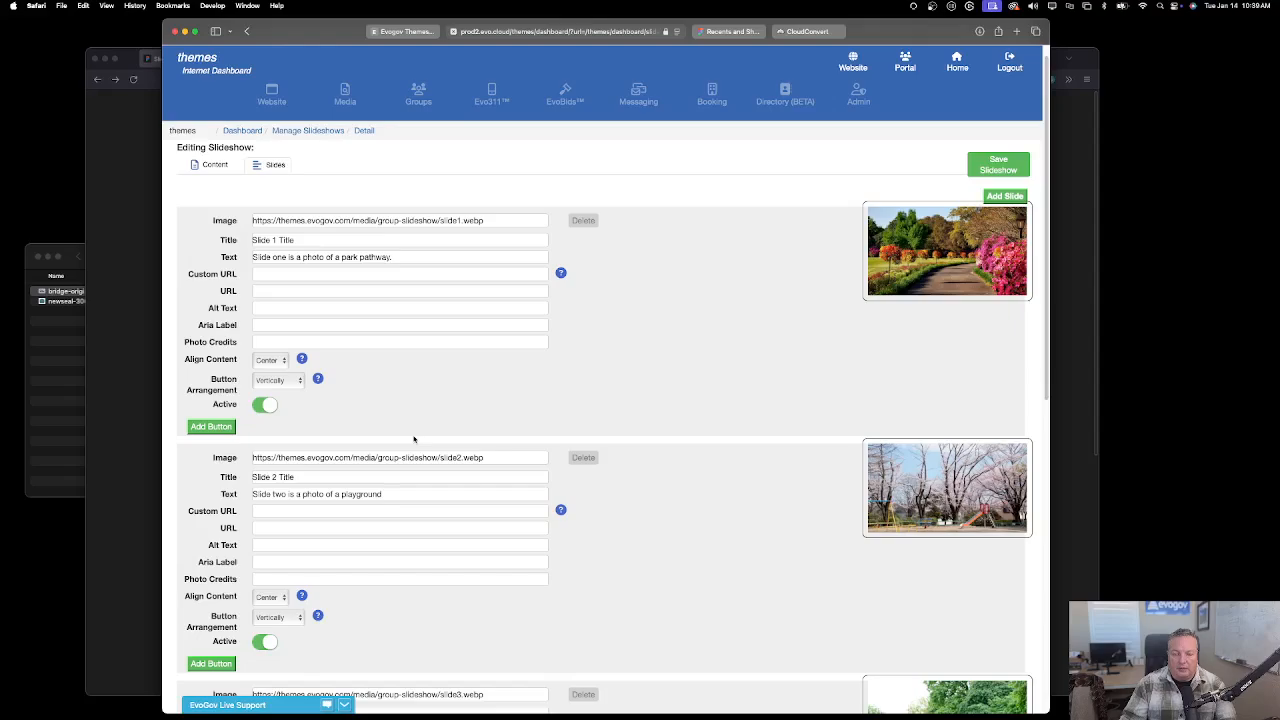
Deactivate slide 1 and reactivate it, repeating this to try out the Active setting.
{"action": "scroll", "coordinate": [414, 438], "scroll_direction": "down", "scroll_amount": 5}
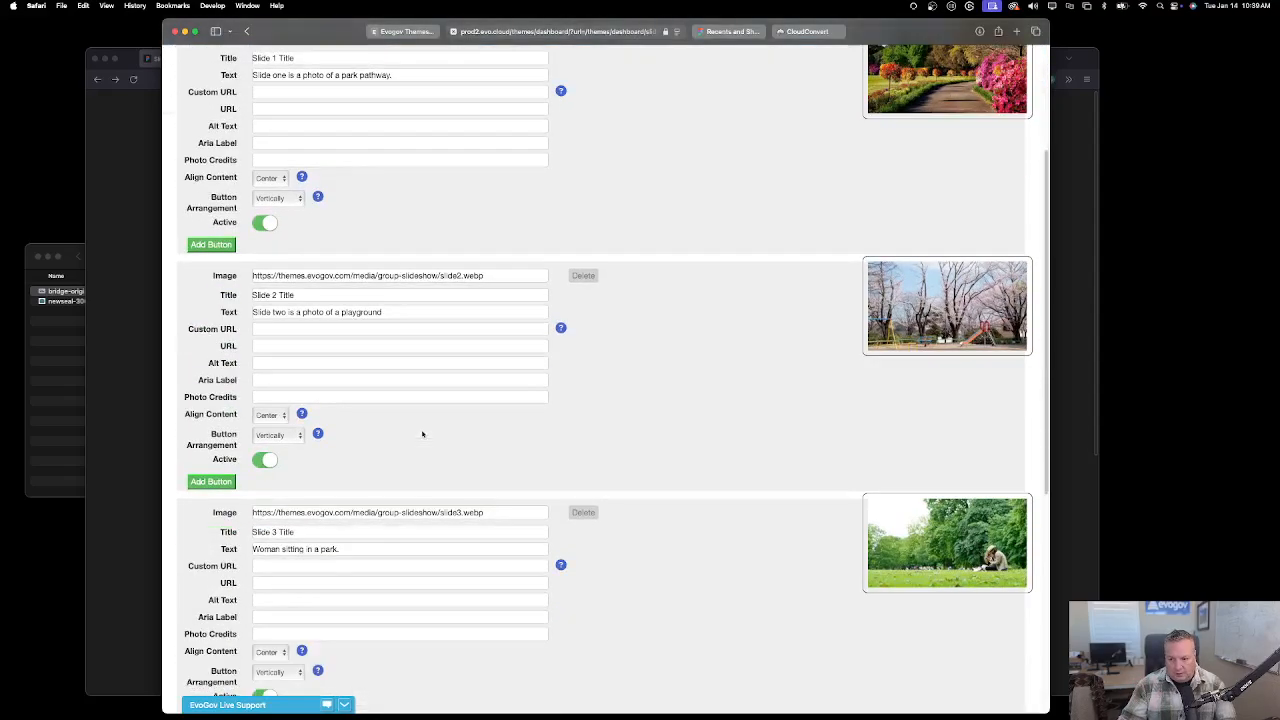
{"action": "scroll", "coordinate": [422, 434], "scroll_direction": "up", "scroll_amount": 4}
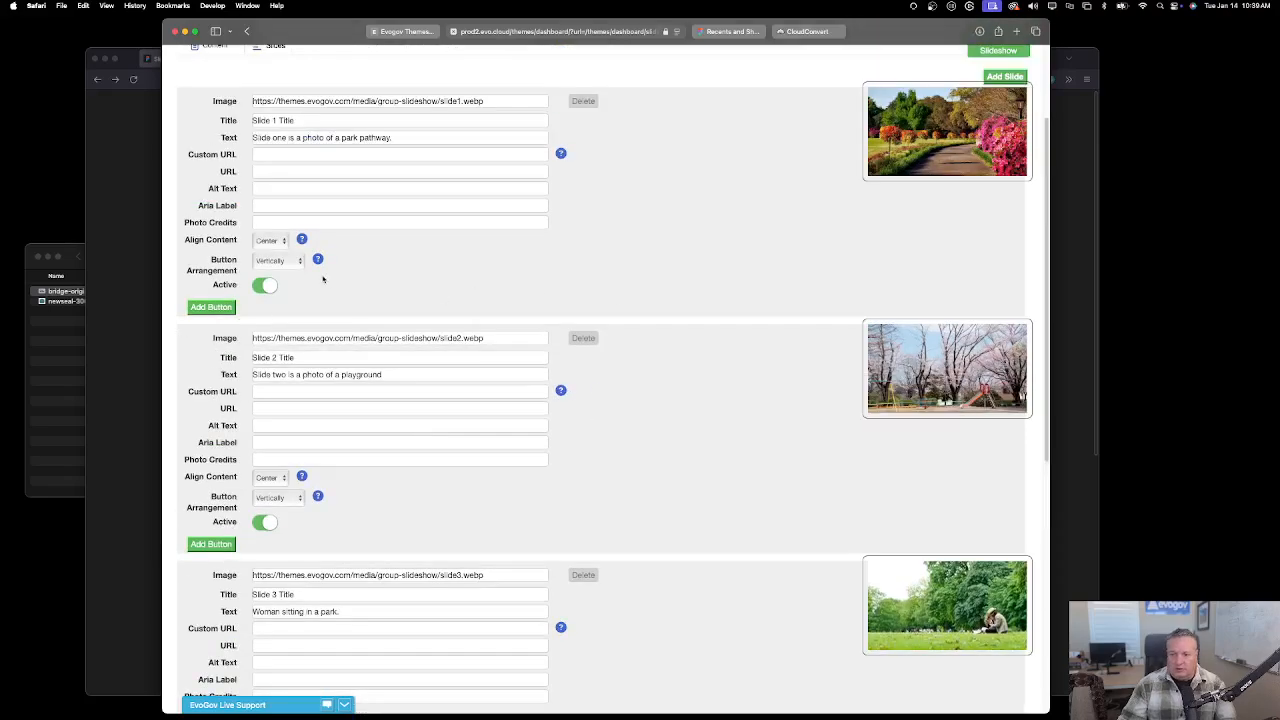
{"action": "left_click", "coordinate": [265, 287]}
{"action": "left_click", "coordinate": [264, 288]}
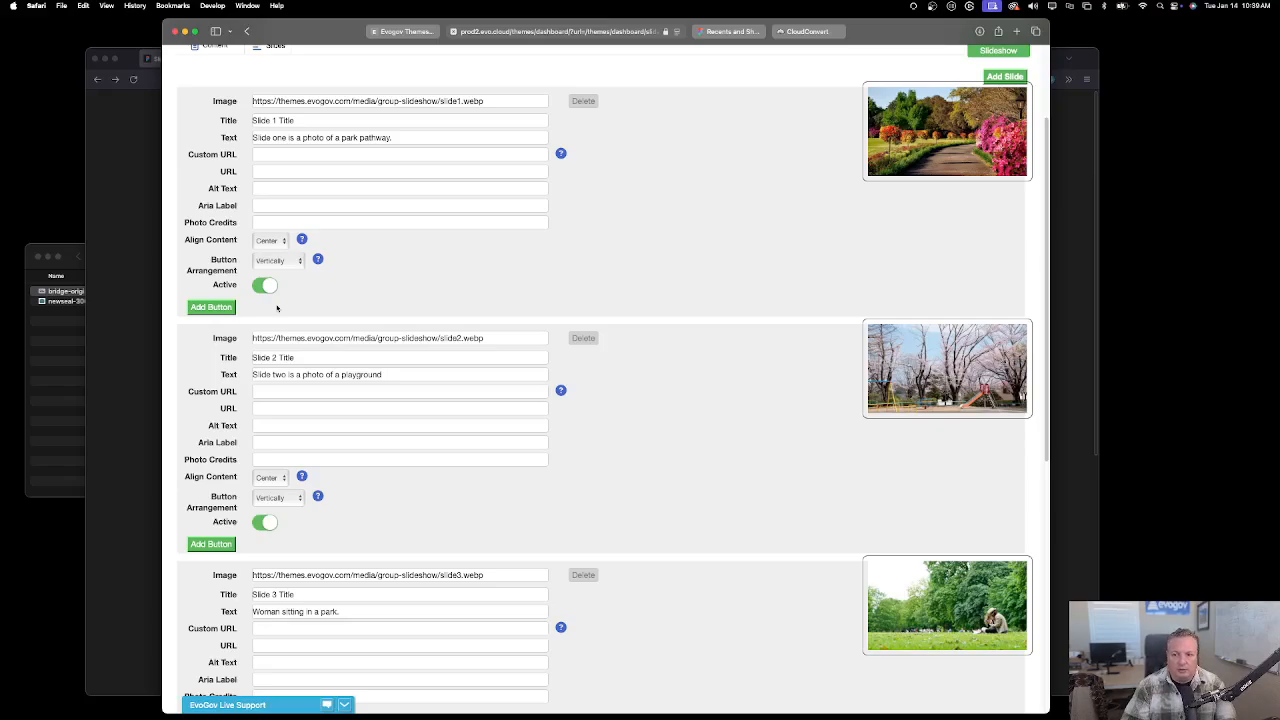
{"action": "left_click", "coordinate": [264, 286]}
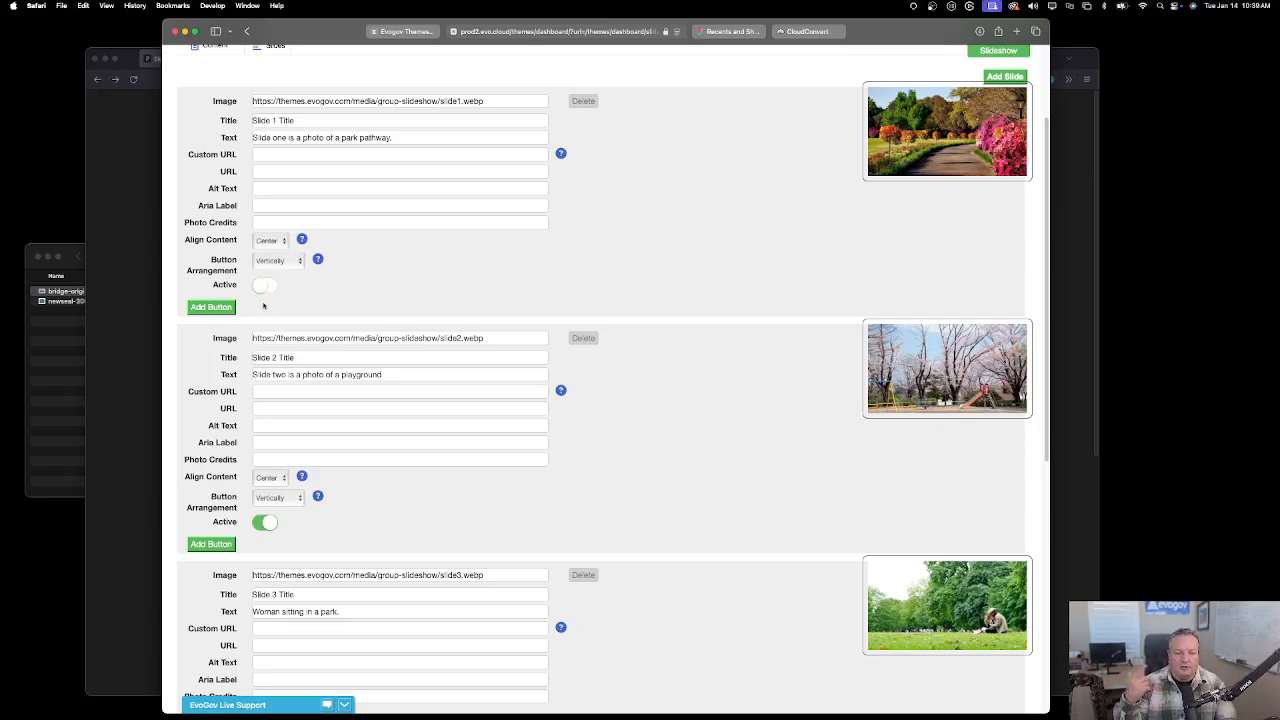
{"action": "left_click", "coordinate": [262, 287]}
Review the slideshow's title, size, transition speed and controls settings, and switch to the Figma sizing board in Firefox.
{"action": "scroll", "coordinate": [361, 309], "scroll_direction": "up", "scroll_amount": 2}
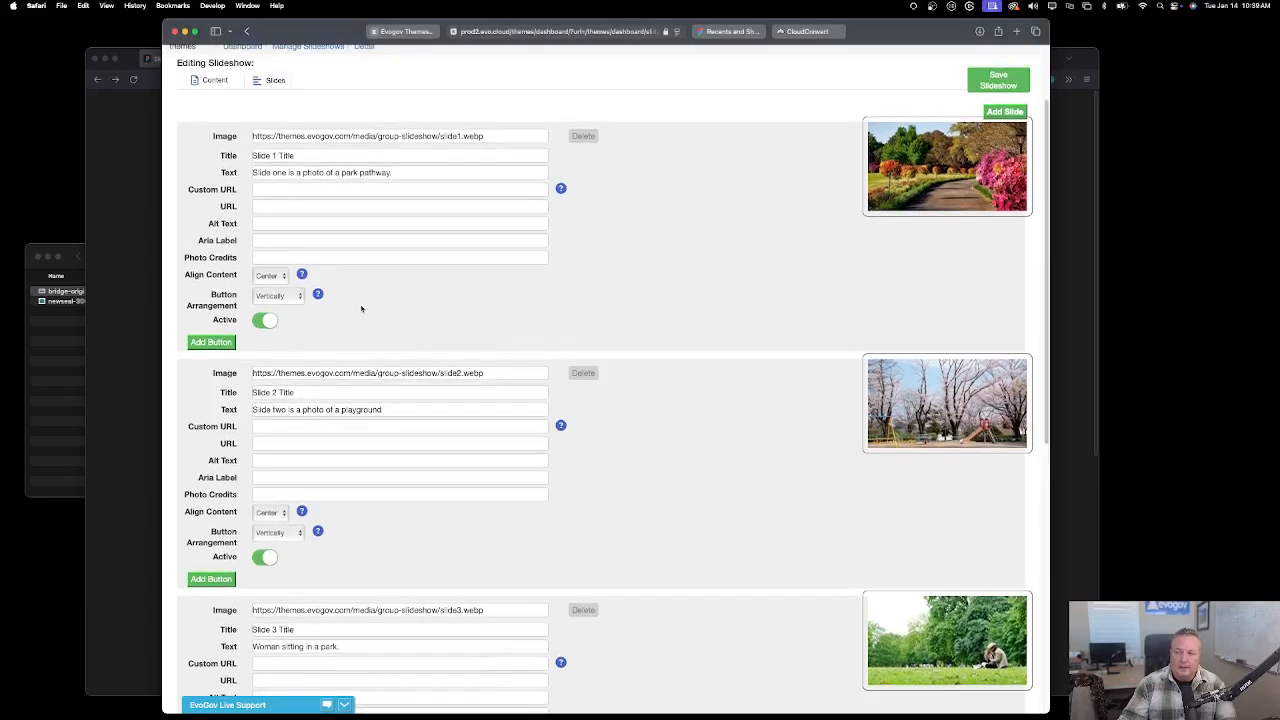
{"action": "scroll", "coordinate": [370, 325], "scroll_direction": "up", "scroll_amount": 4}
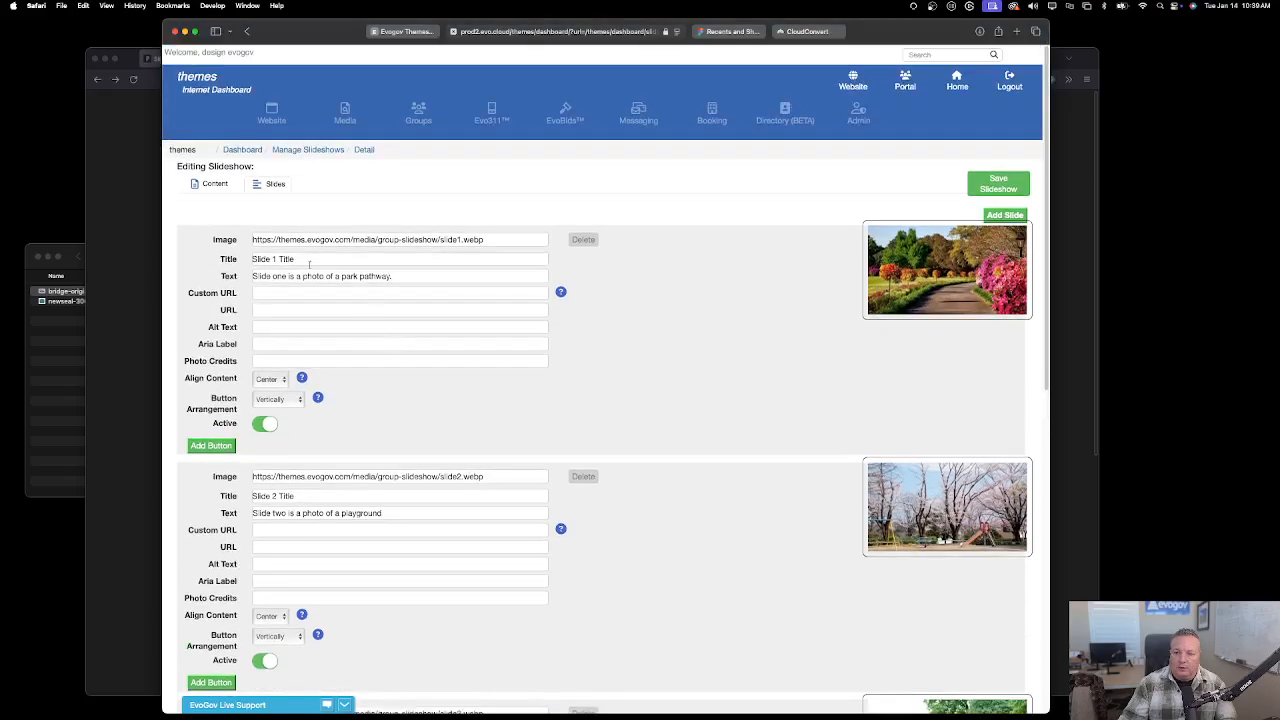
{"action": "left_click", "coordinate": [213, 184]}
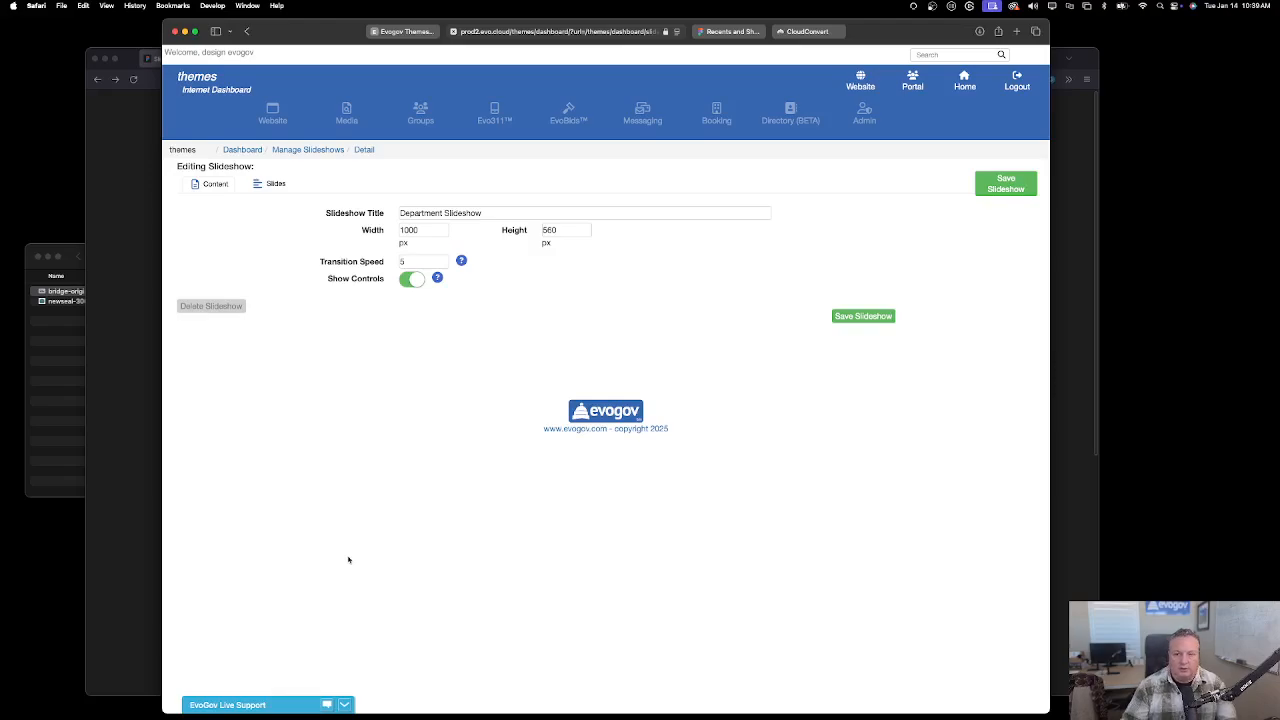
{"action": "left_click", "coordinate": [144, 353]}
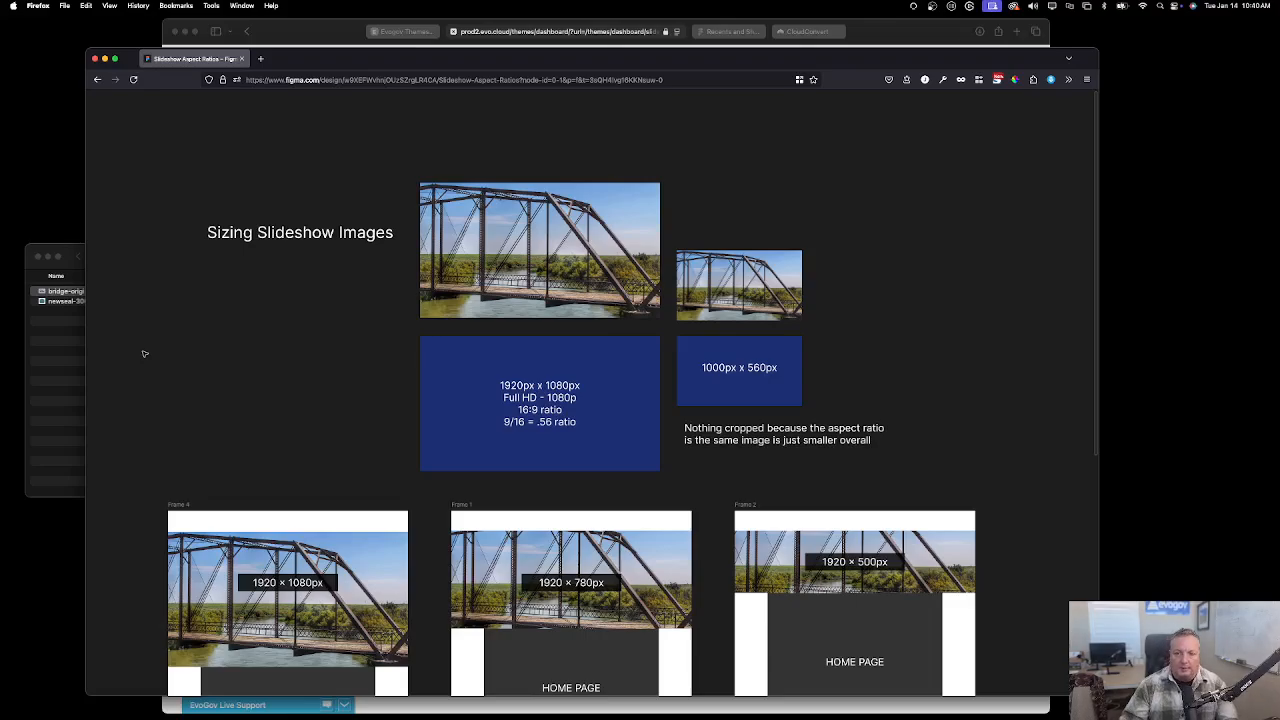
Switch to the Downloads folder in Finder and compare the file sizes of bridge-original.jpg and newseal-300.png.
{"action": "left_click", "coordinate": [54, 350]}
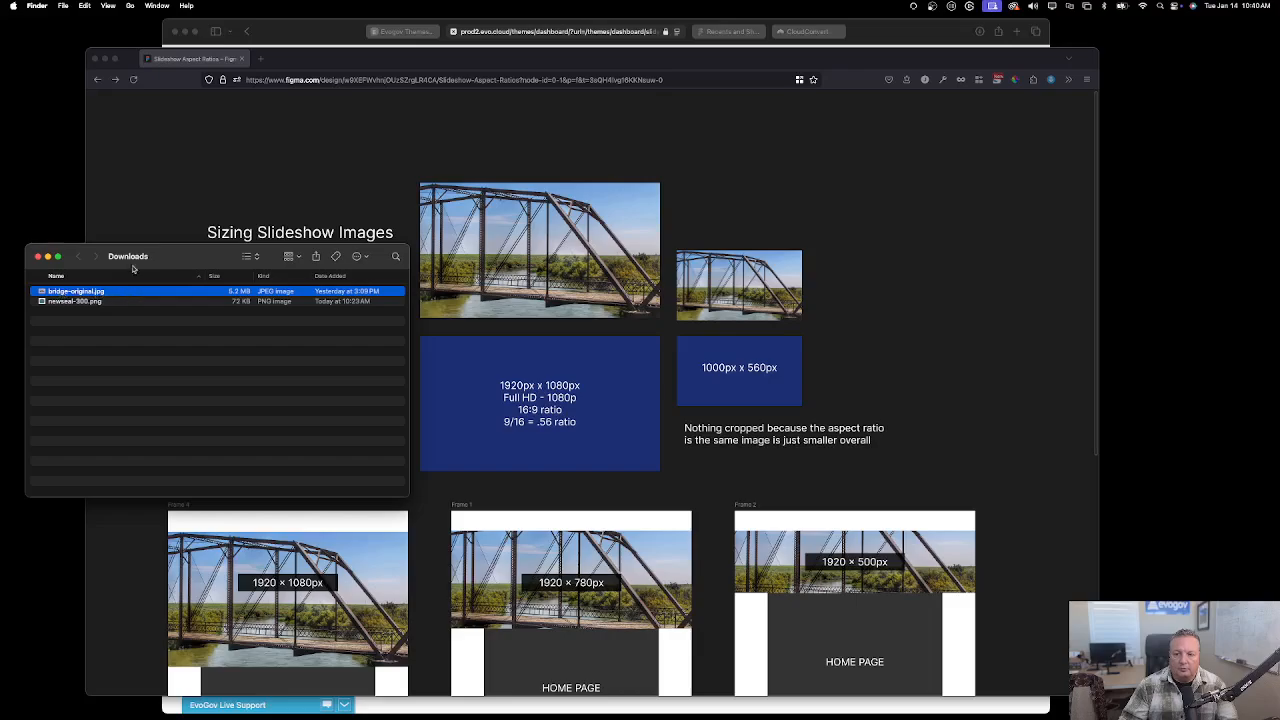
{"action": "left_click_drag", "start_coordinate": [177, 255], "coordinate": [174, 298]}
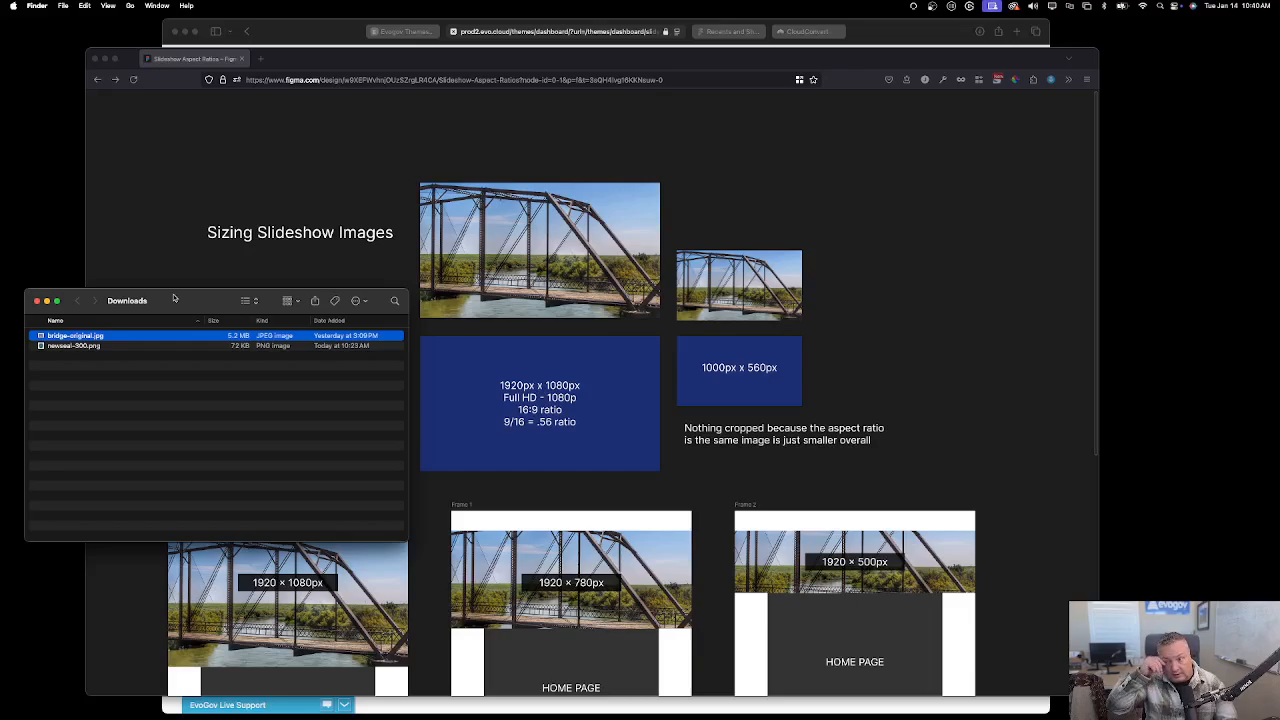
{"action": "left_click", "coordinate": [229, 376]}
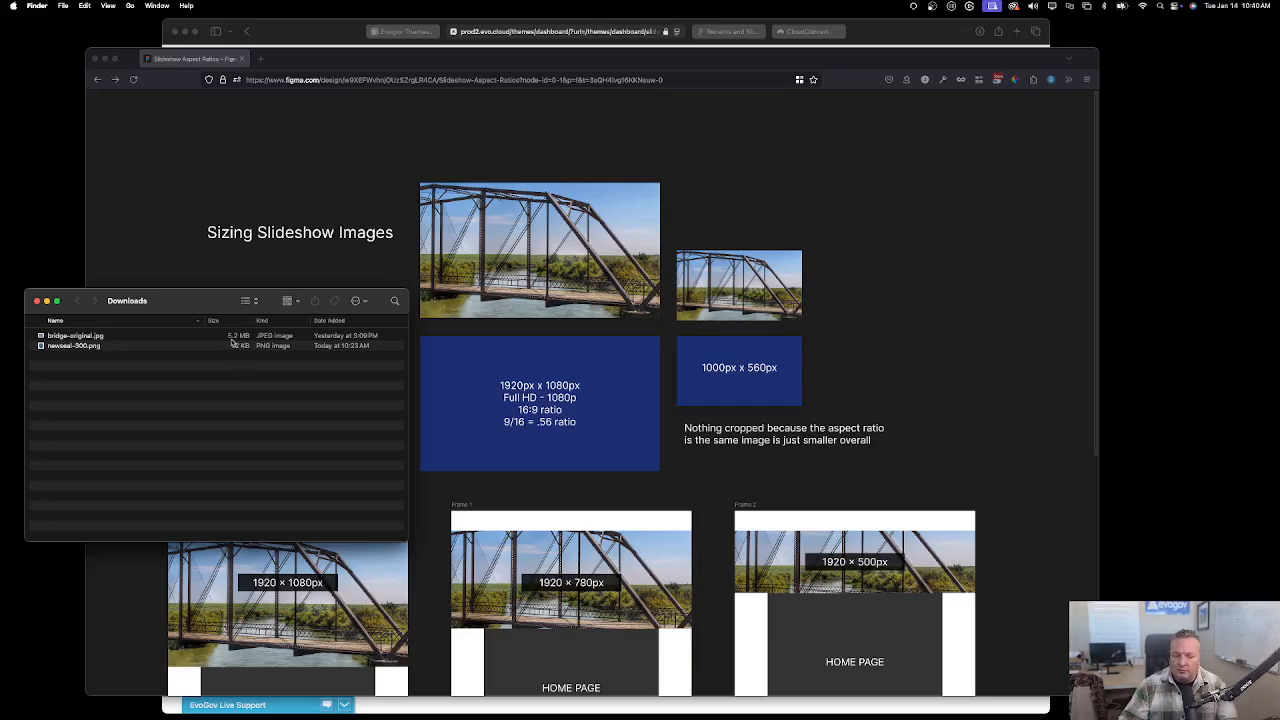
{"action": "left_click", "coordinate": [208, 336]}
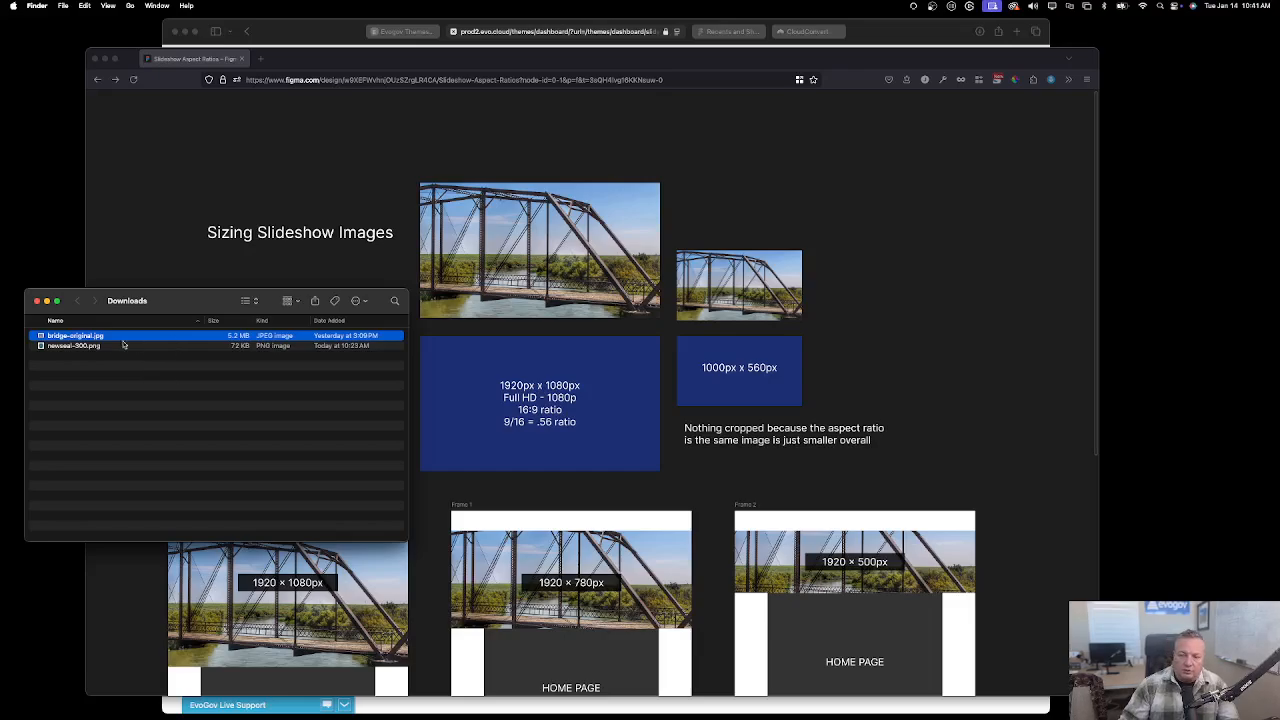
{"action": "left_click", "coordinate": [75, 346]}
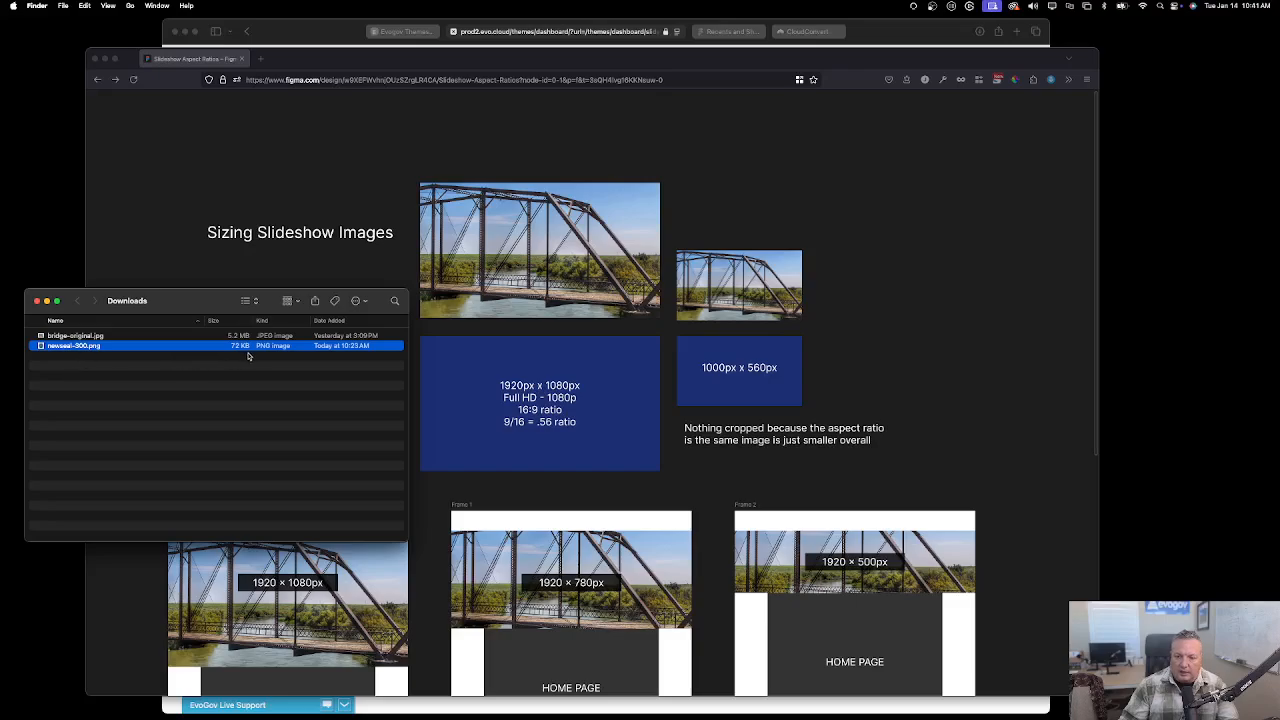
{"action": "left_click_drag", "start_coordinate": [156, 306], "coordinate": [142, 306]}
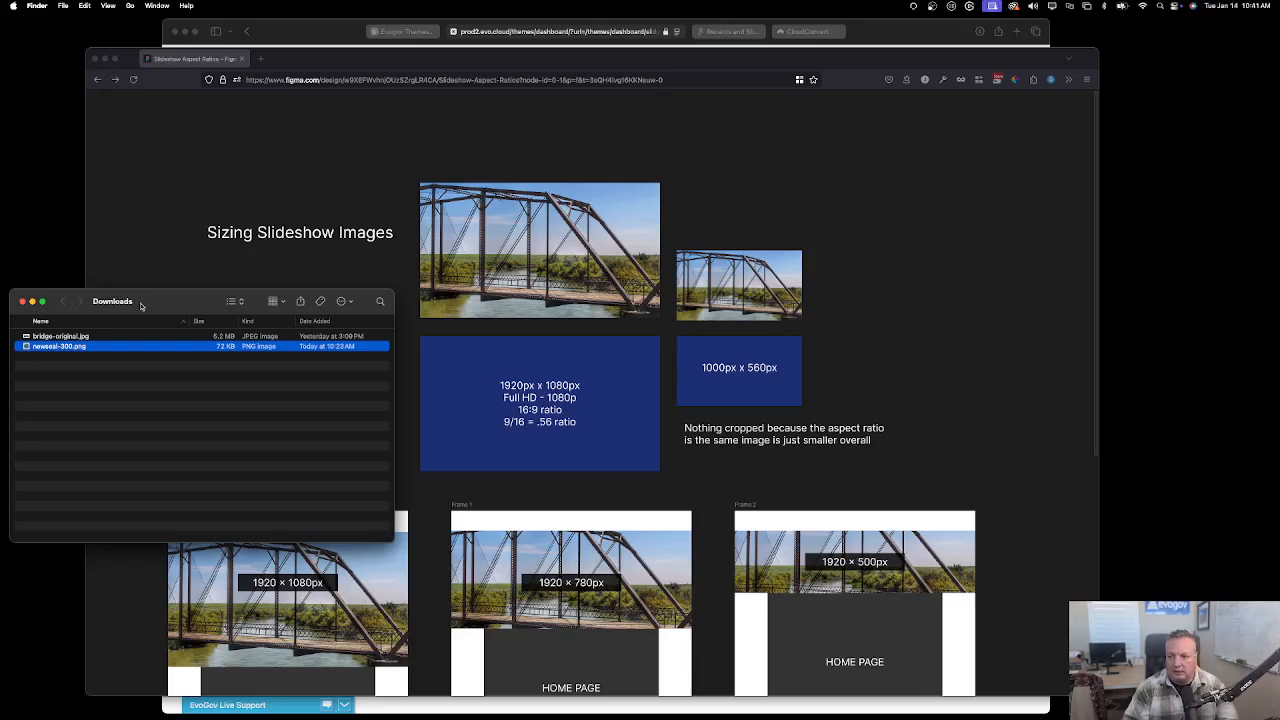
{"action": "left_click", "coordinate": [170, 255]}
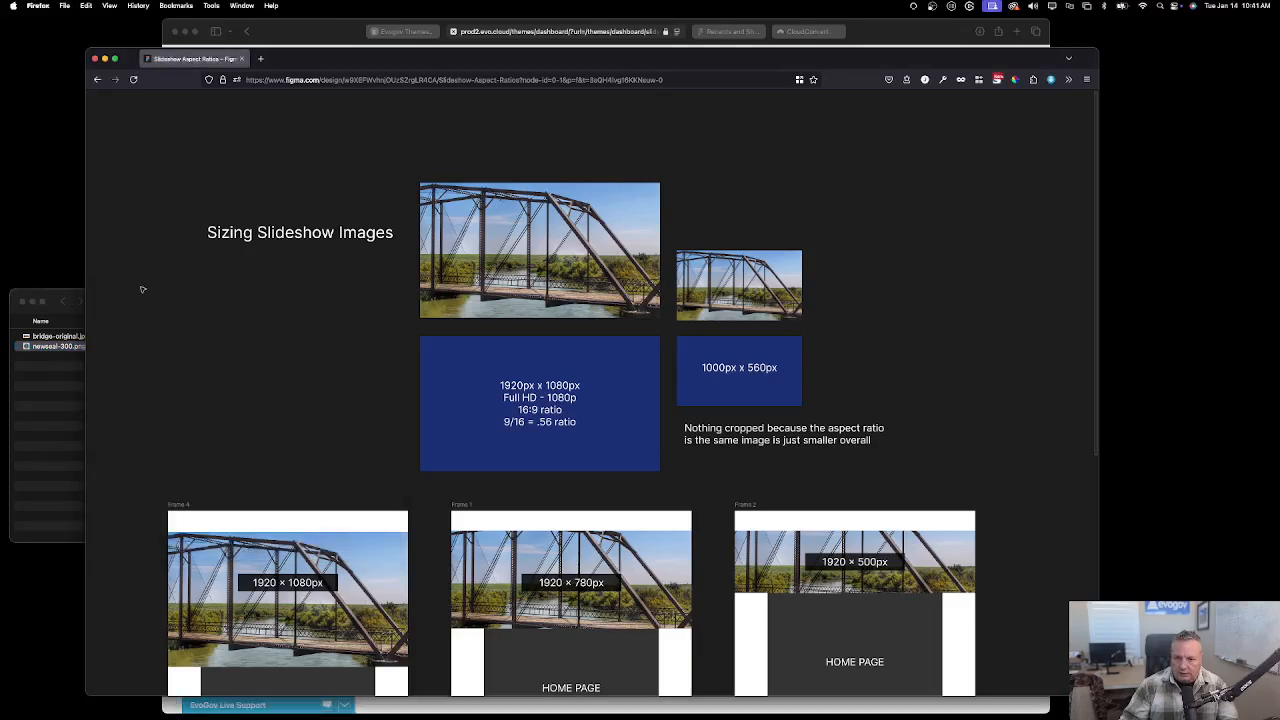
{"action": "left_click", "coordinate": [44, 373]}
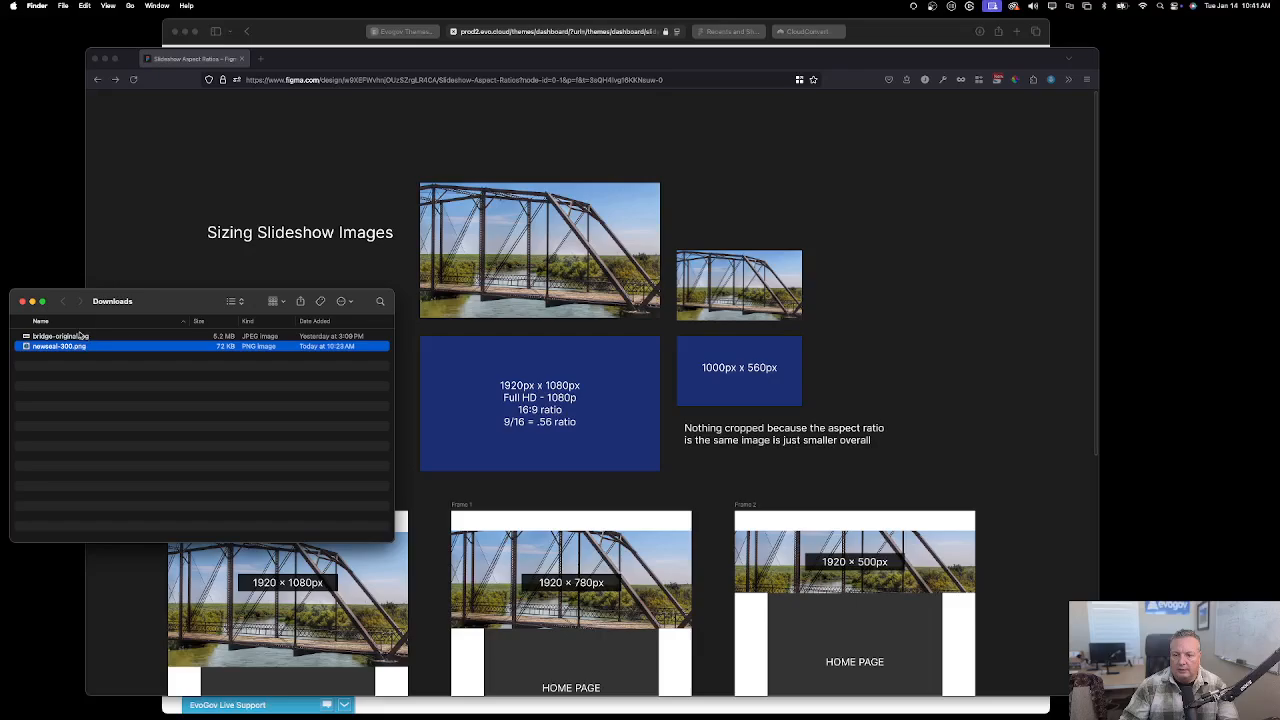
Return to the Figma board in Firefox and examine the large 1920 × 1080 bridge image up close.
{"action": "left_click", "coordinate": [558, 224]}
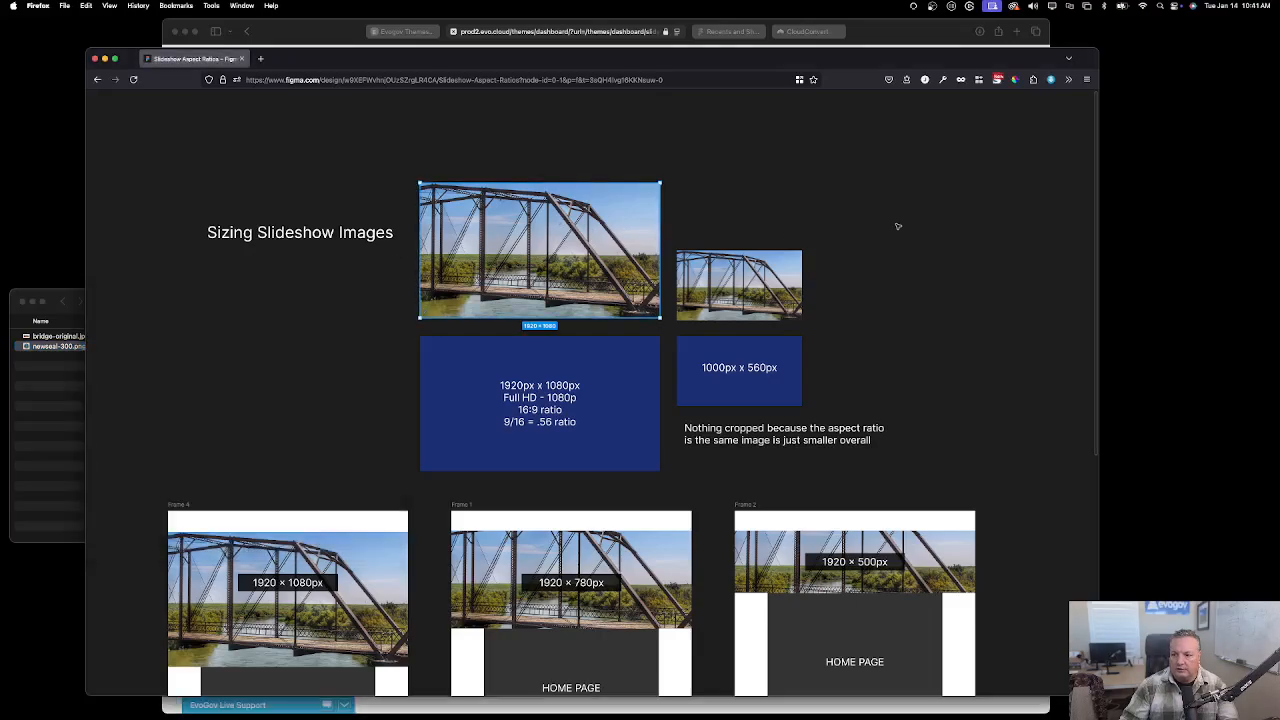
{"action": "scroll", "coordinate": [897, 224], "scroll_direction": "down", "scroll_amount": 1}
{"action": "scroll", "coordinate": [897, 226], "scroll_direction": "up", "scroll_amount": 3}
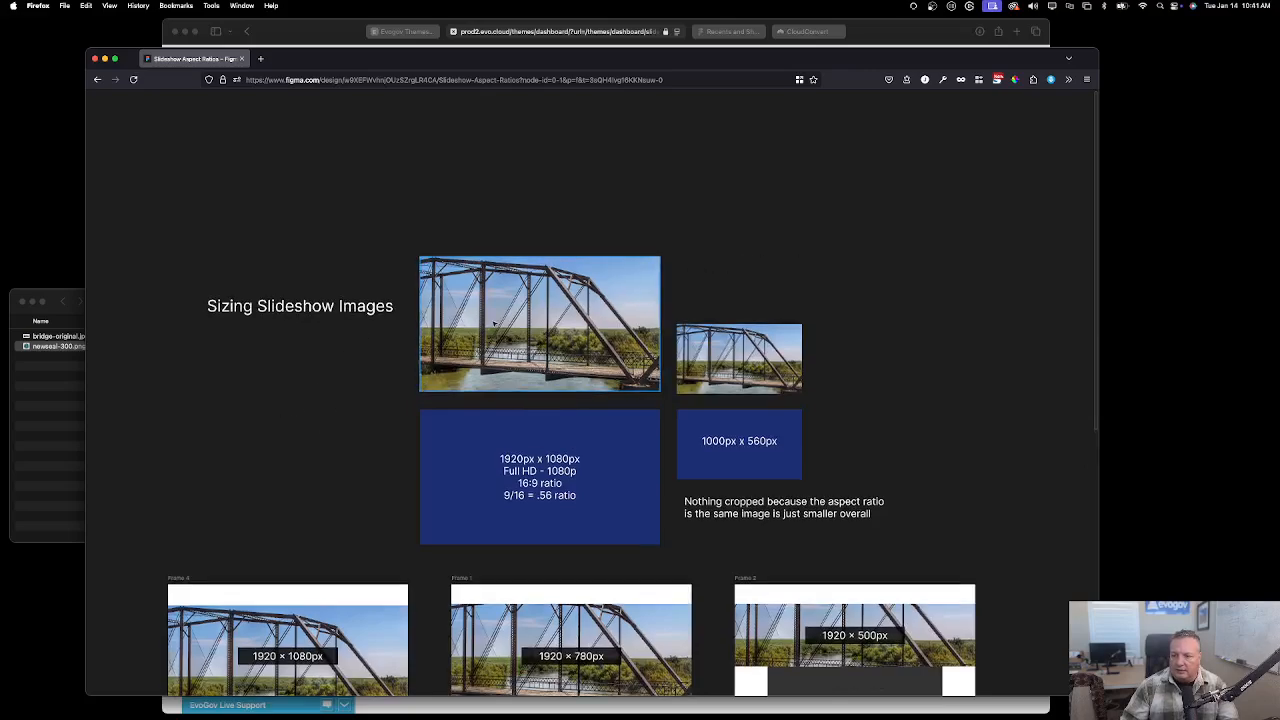
{"action": "key", "text": "super+equal"}
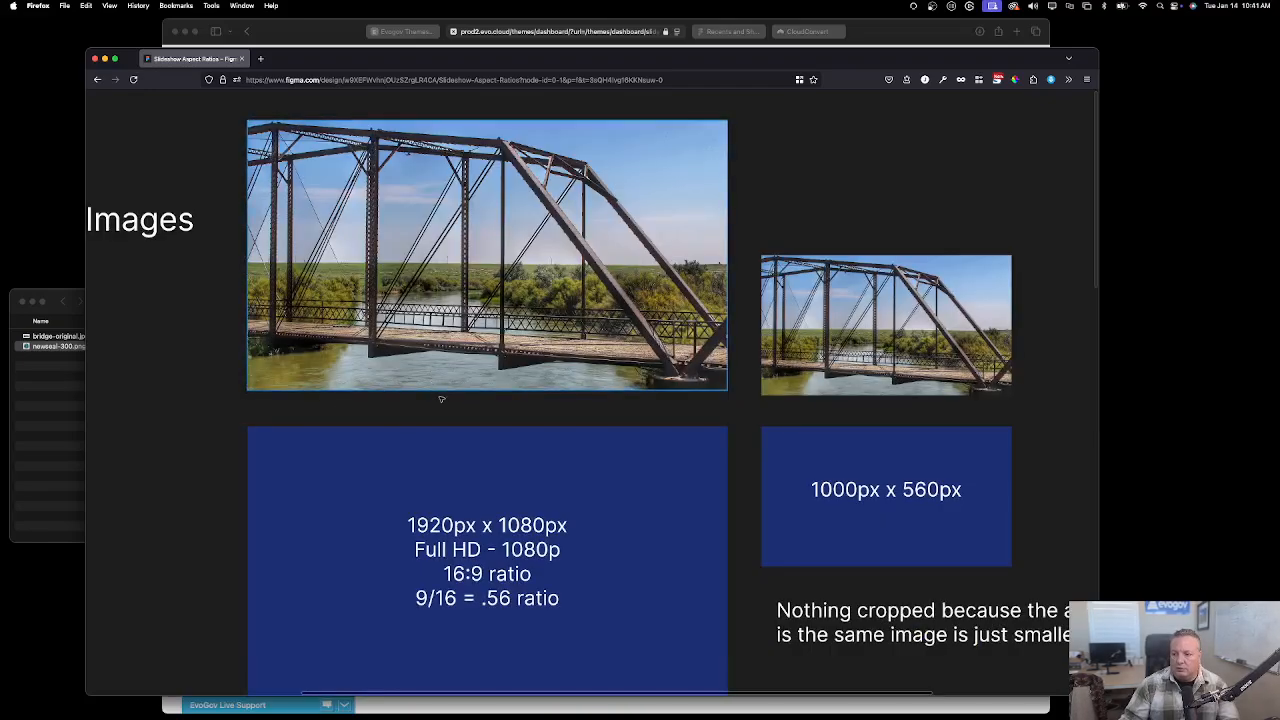
{"action": "key", "text": "Escape"}
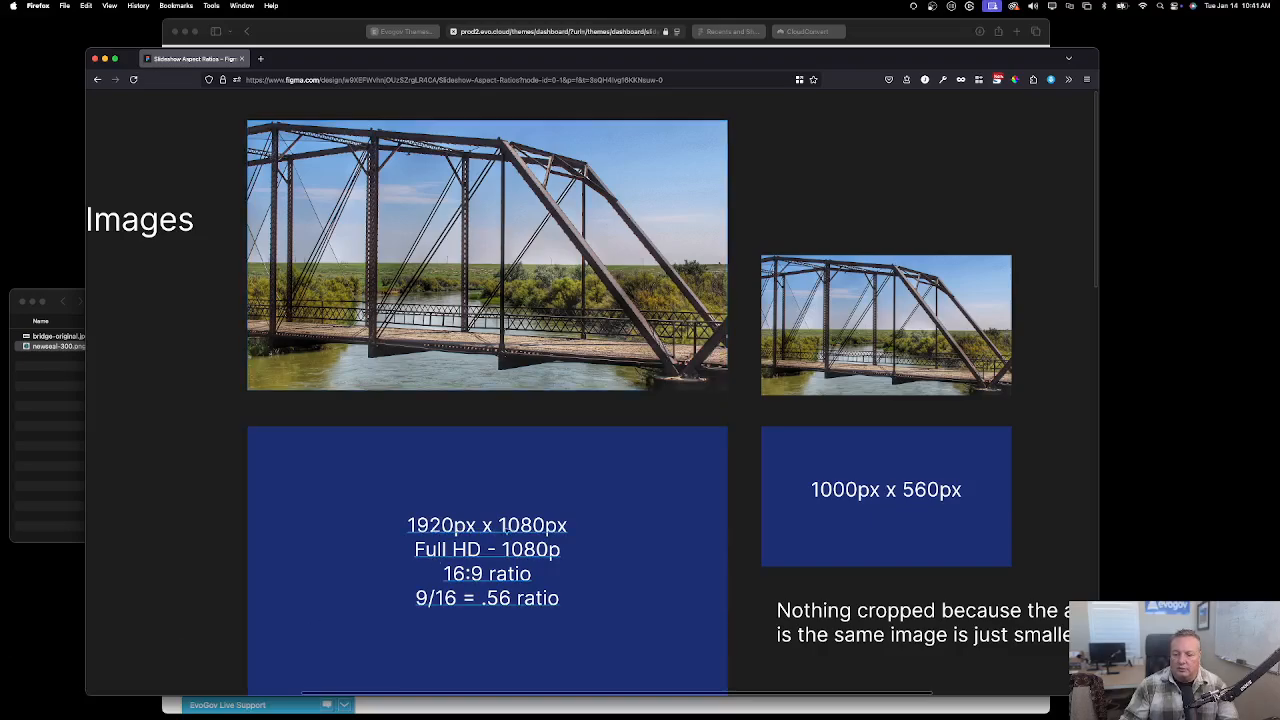
{"action": "left_click", "coordinate": [386, 194]}
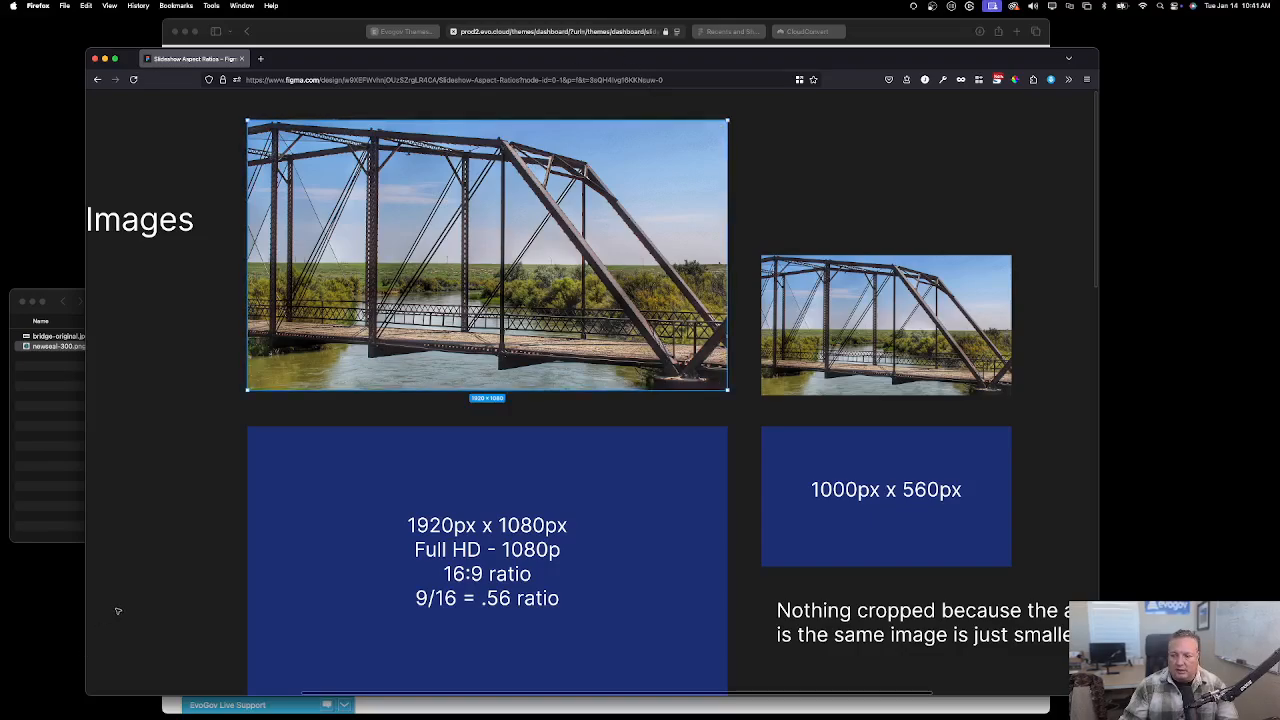
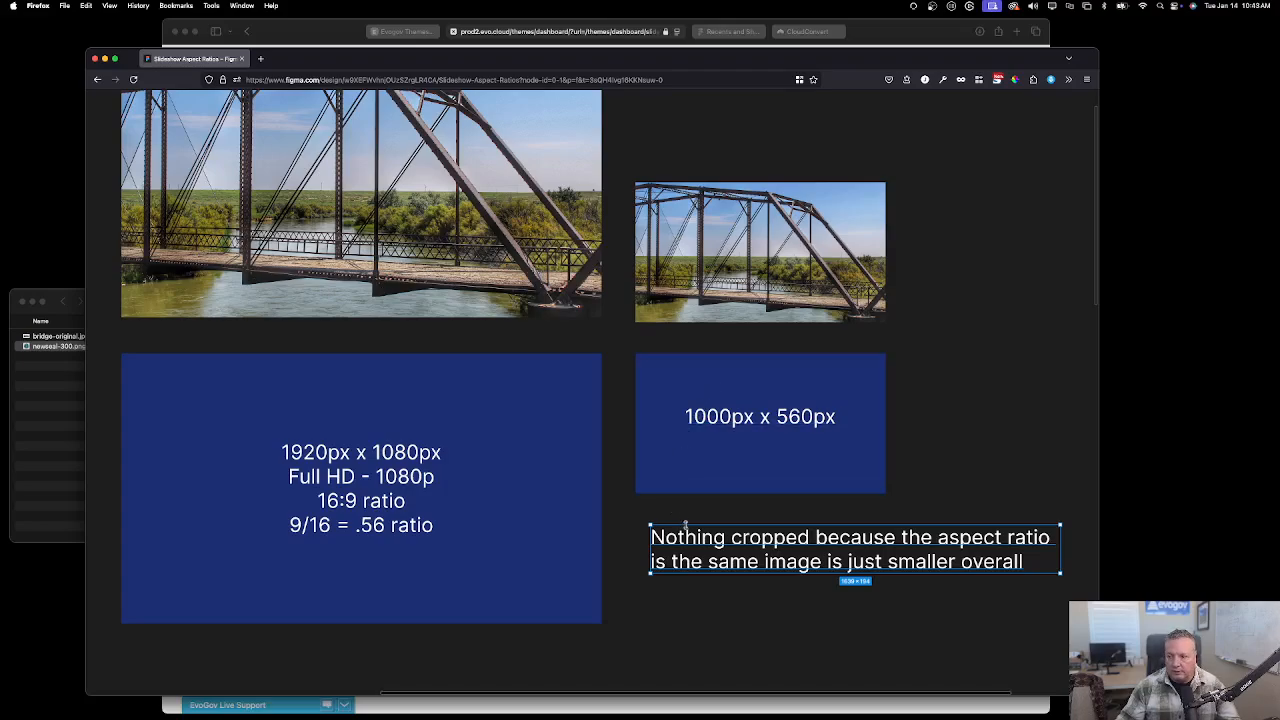
Compare the 1920px x 1080px bridge example with the 1000px x 560px version and read the note about cropping.
{"action": "left_click", "coordinate": [747, 510]}
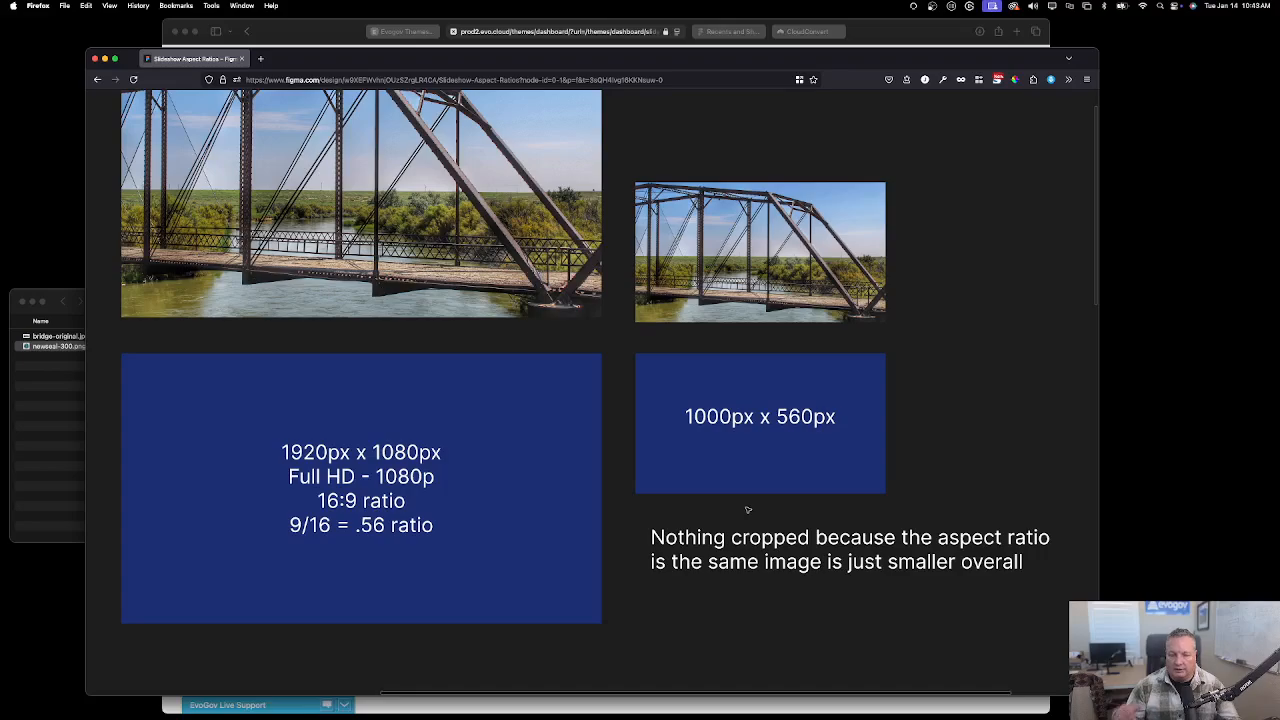
{"action": "scroll", "coordinate": [752, 500], "scroll_direction": "up", "scroll_amount": 3}
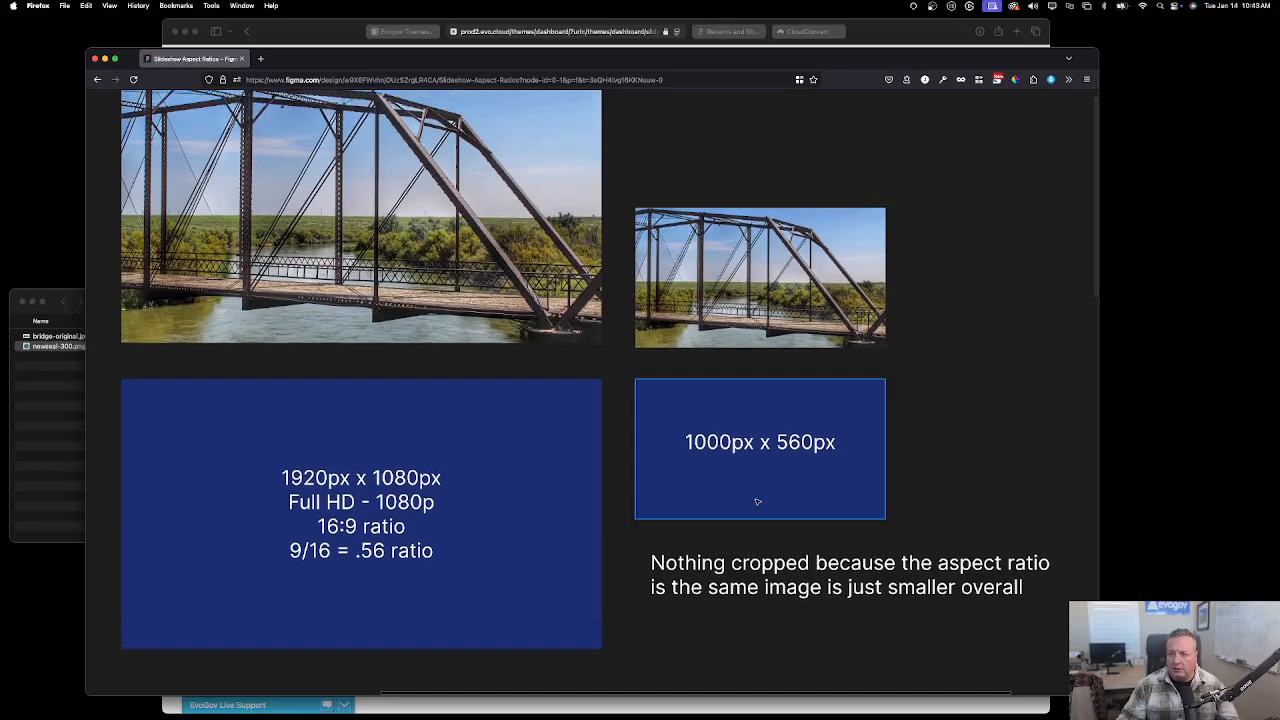
{"action": "scroll", "coordinate": [757, 501], "scroll_direction": "up", "scroll_amount": 1}
{"action": "scroll", "coordinate": [757, 501], "scroll_direction": "right", "scroll_amount": 3}
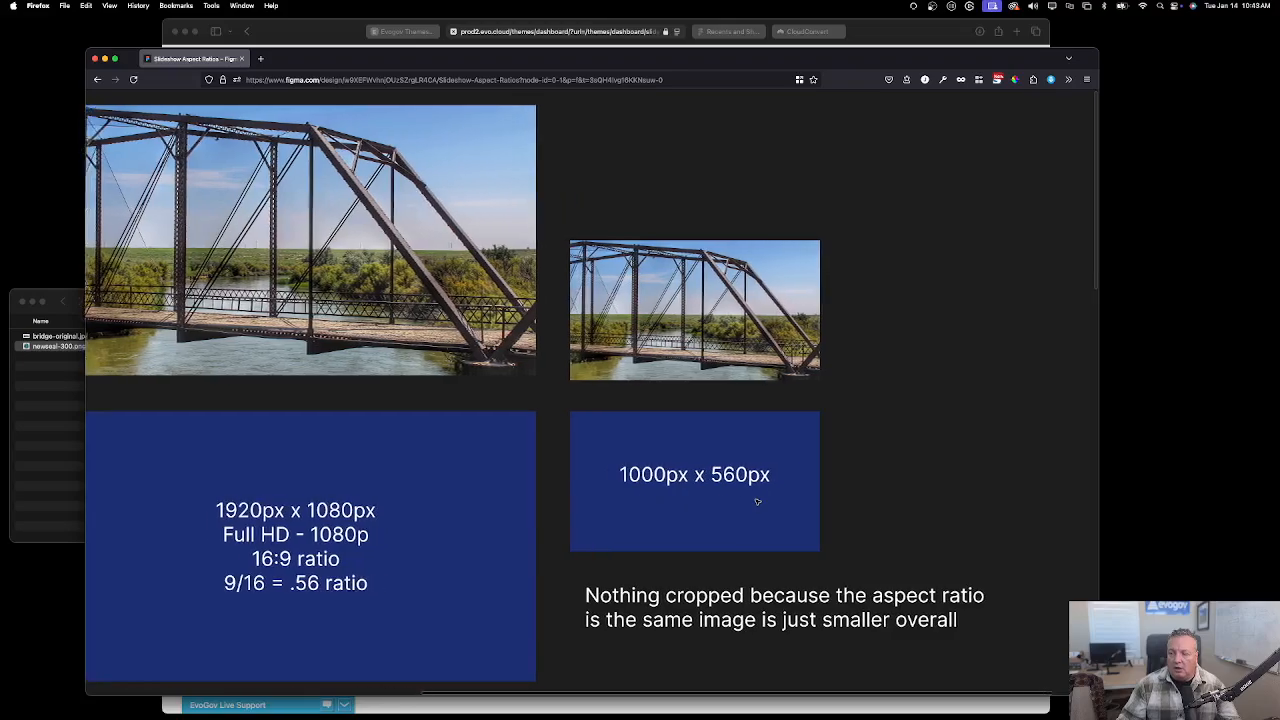
{"action": "scroll", "coordinate": [757, 501], "scroll_direction": "left", "scroll_amount": 5}
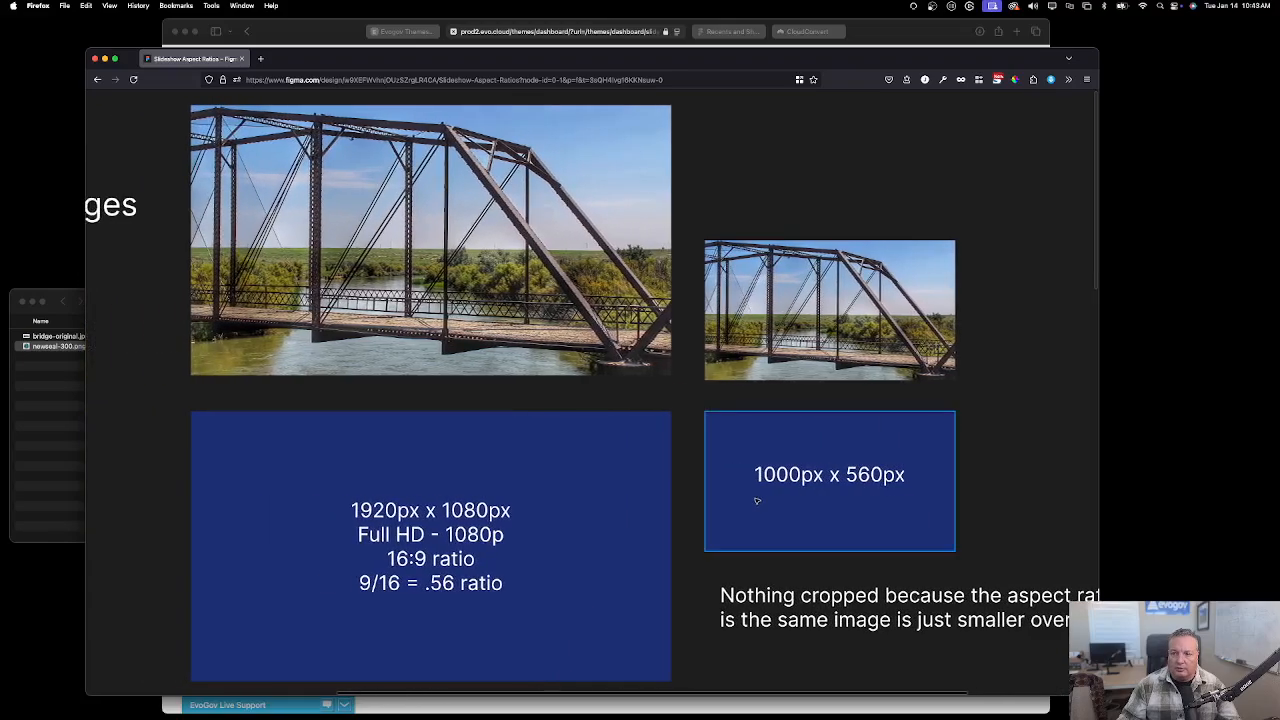
{"action": "scroll", "coordinate": [743, 497], "scroll_direction": "down", "scroll_amount": 2}
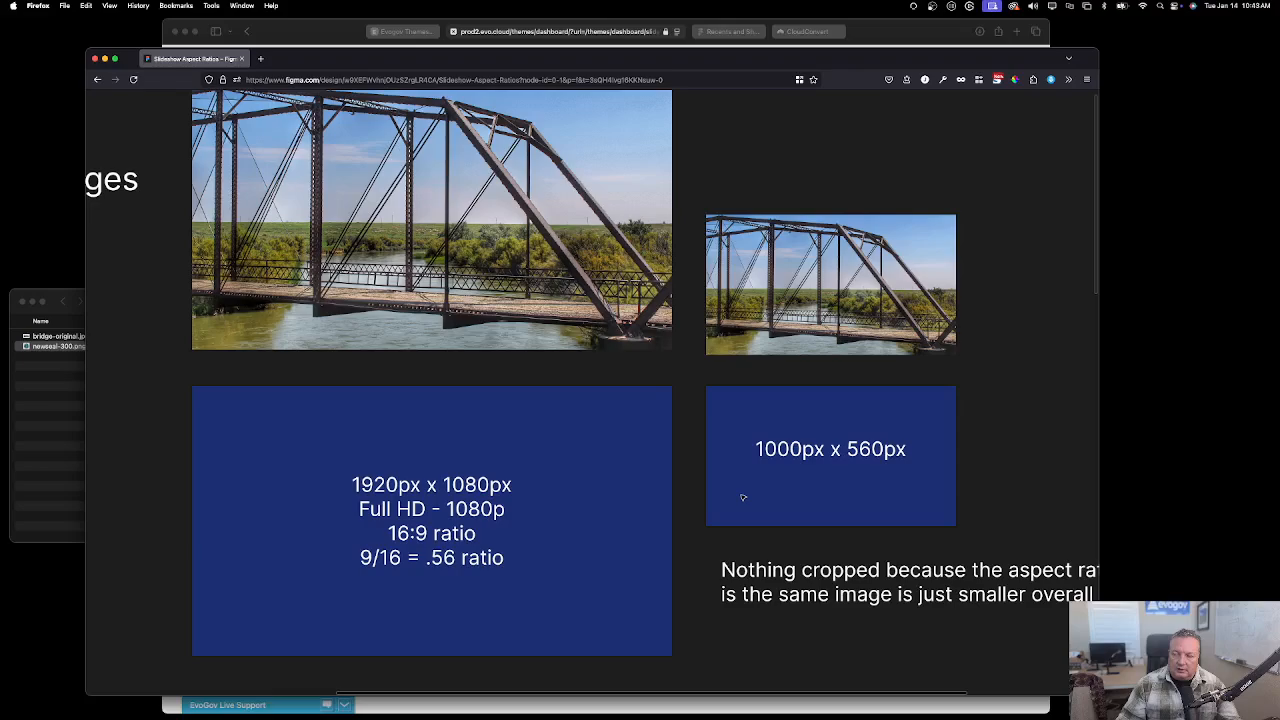
{"action": "scroll", "coordinate": [743, 497], "scroll_direction": "up", "scroll_amount": 2}
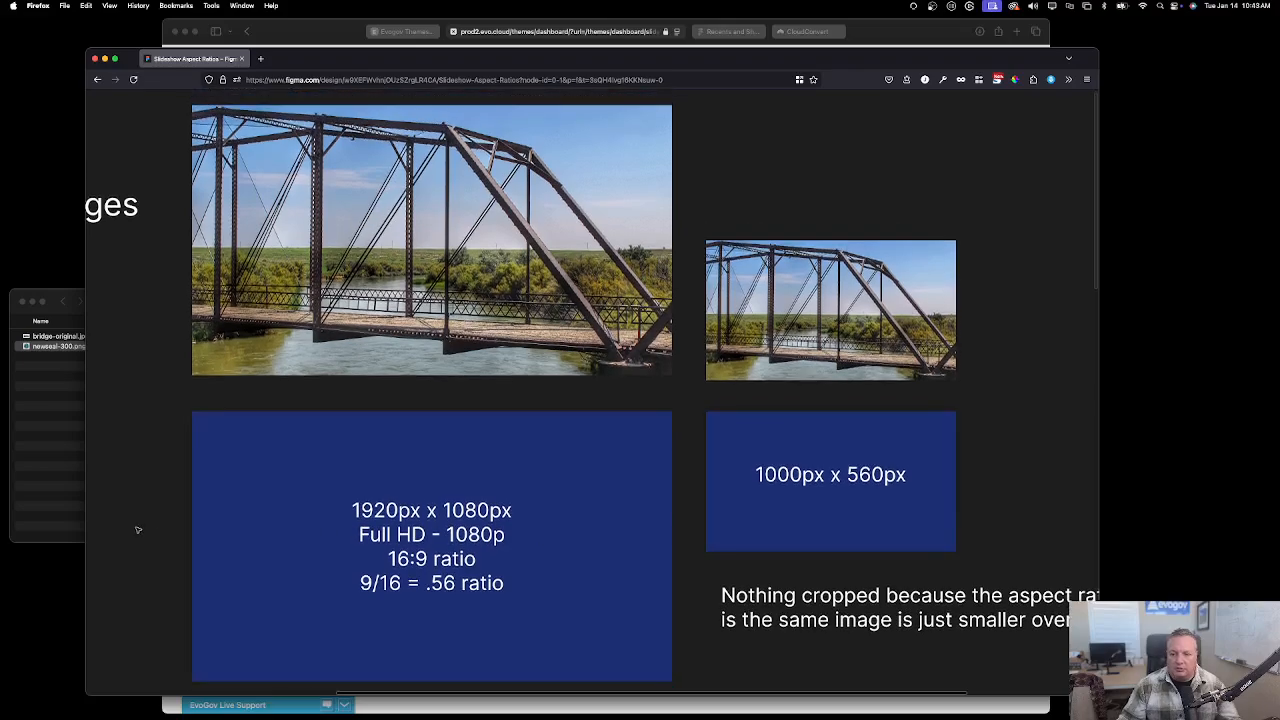
{"action": "scroll", "coordinate": [138, 530], "scroll_direction": "up", "scroll_amount": 3}
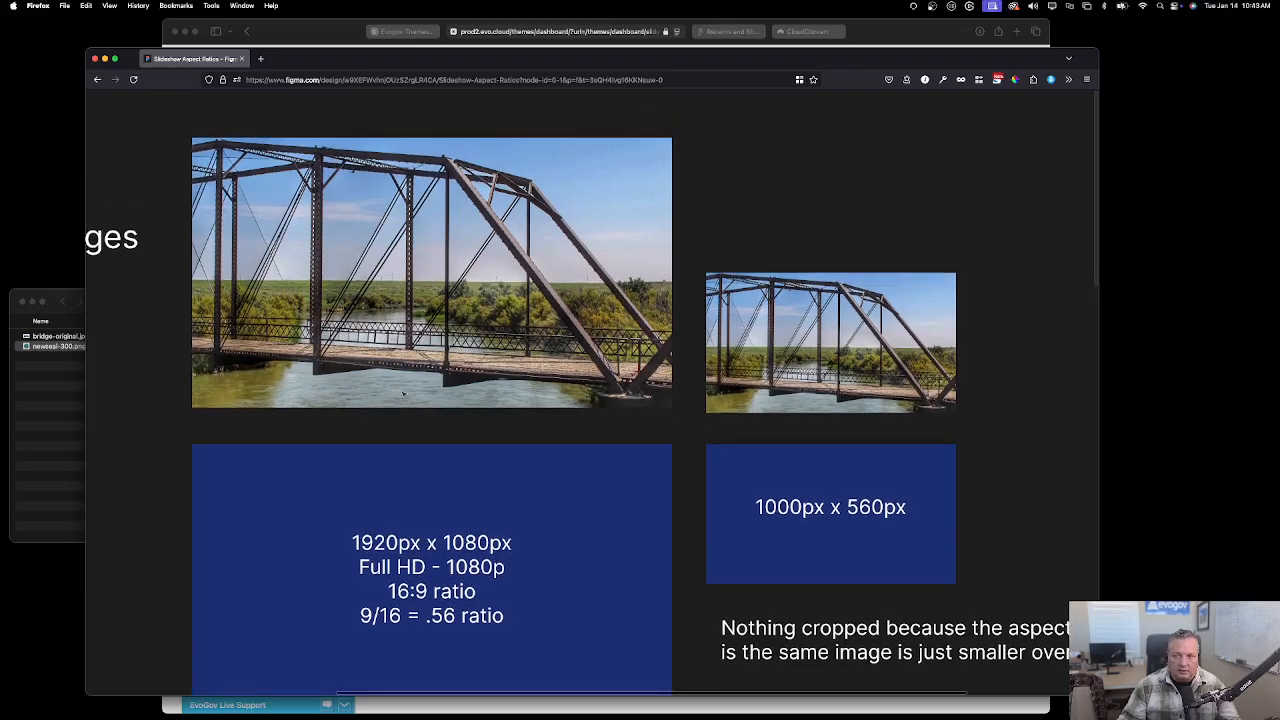
Crop the large bridge image from its upper edge to about 467 px high, and extend it back to about 1121 px.
{"action": "left_click", "coordinate": [424, 163]}
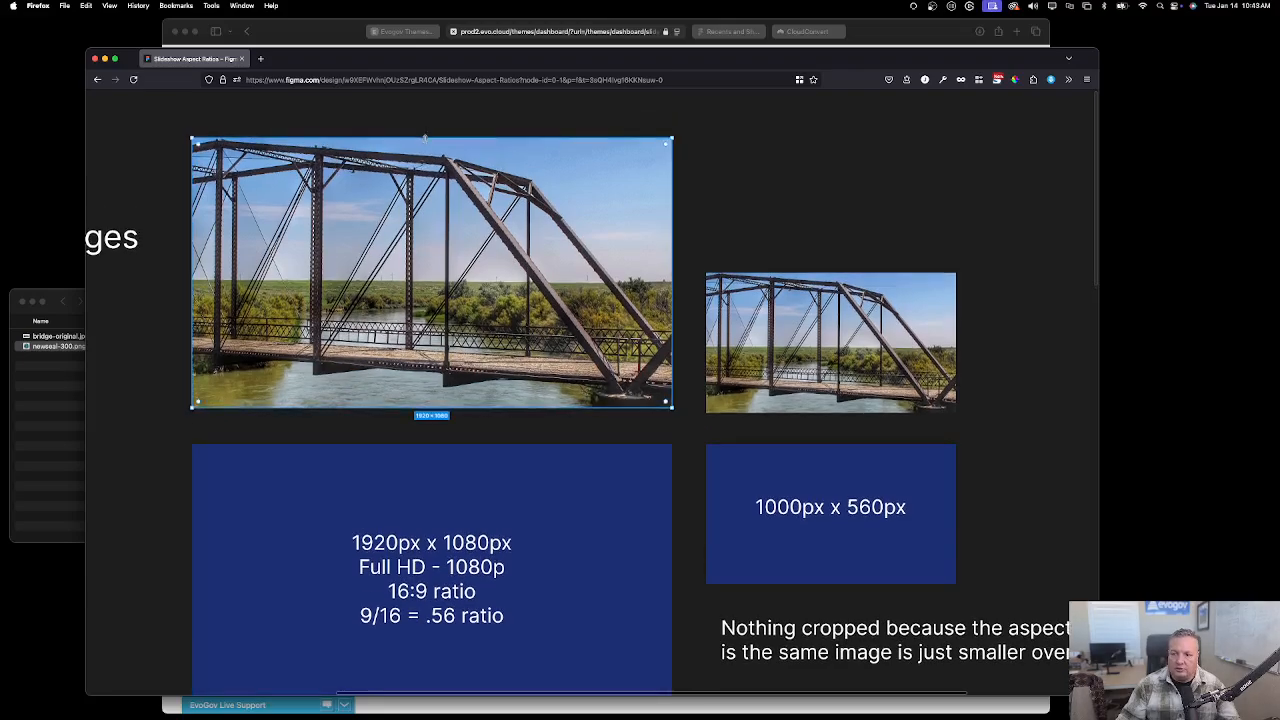
{"action": "left_click_drag", "start_coordinate": [425, 137], "coordinate": [401, 291]}
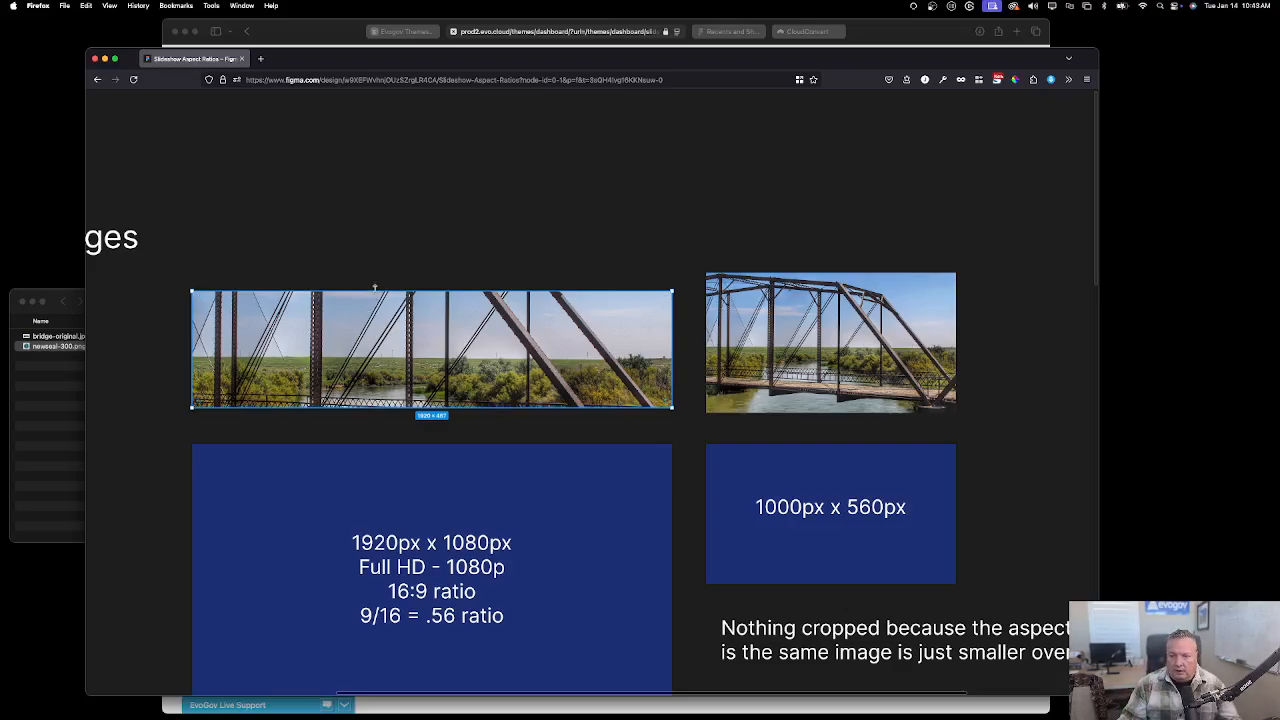
{"action": "left_click_drag", "start_coordinate": [375, 287], "coordinate": [393, 126]}
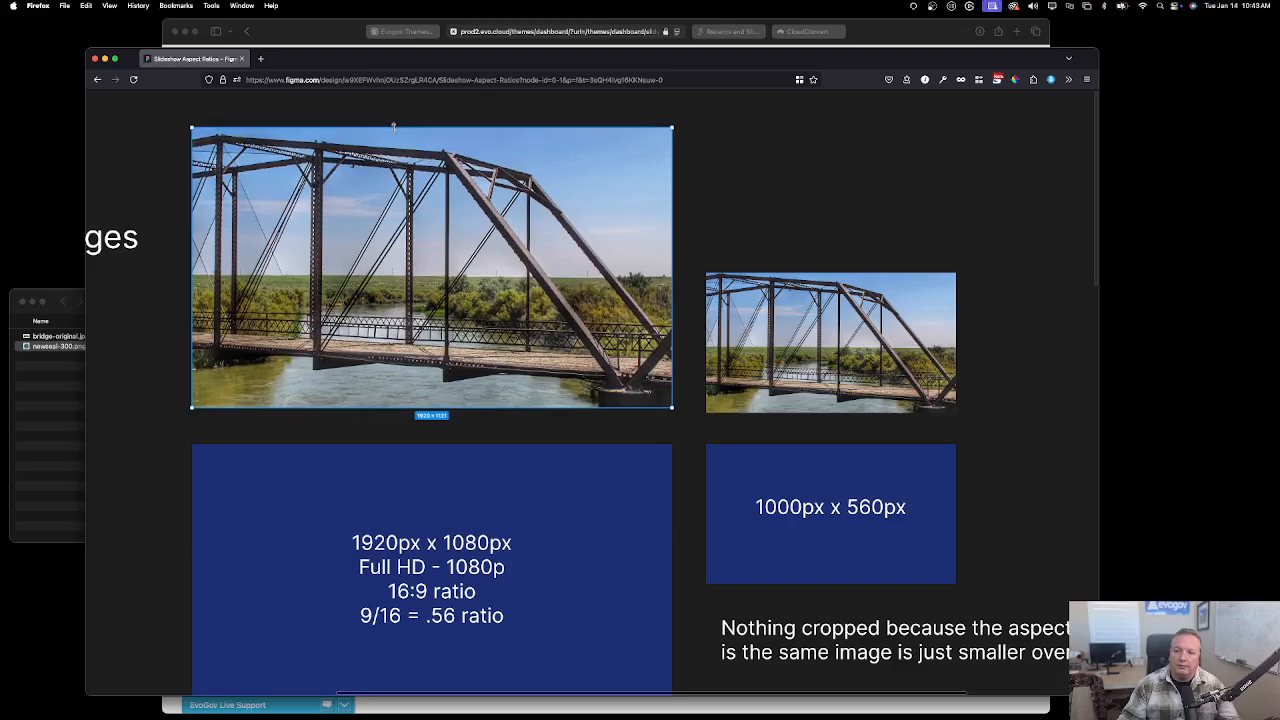
{"action": "left_click", "coordinate": [138, 399]}
Examine the home page mockups with 1920 × 1080px, 1920 × 780px and 1920 × 500px slideshows.
{"action": "scroll", "coordinate": [138, 399], "scroll_direction": "right", "scroll_amount": 2}
{"action": "scroll", "coordinate": [138, 399], "scroll_direction": "left", "scroll_amount": 4}
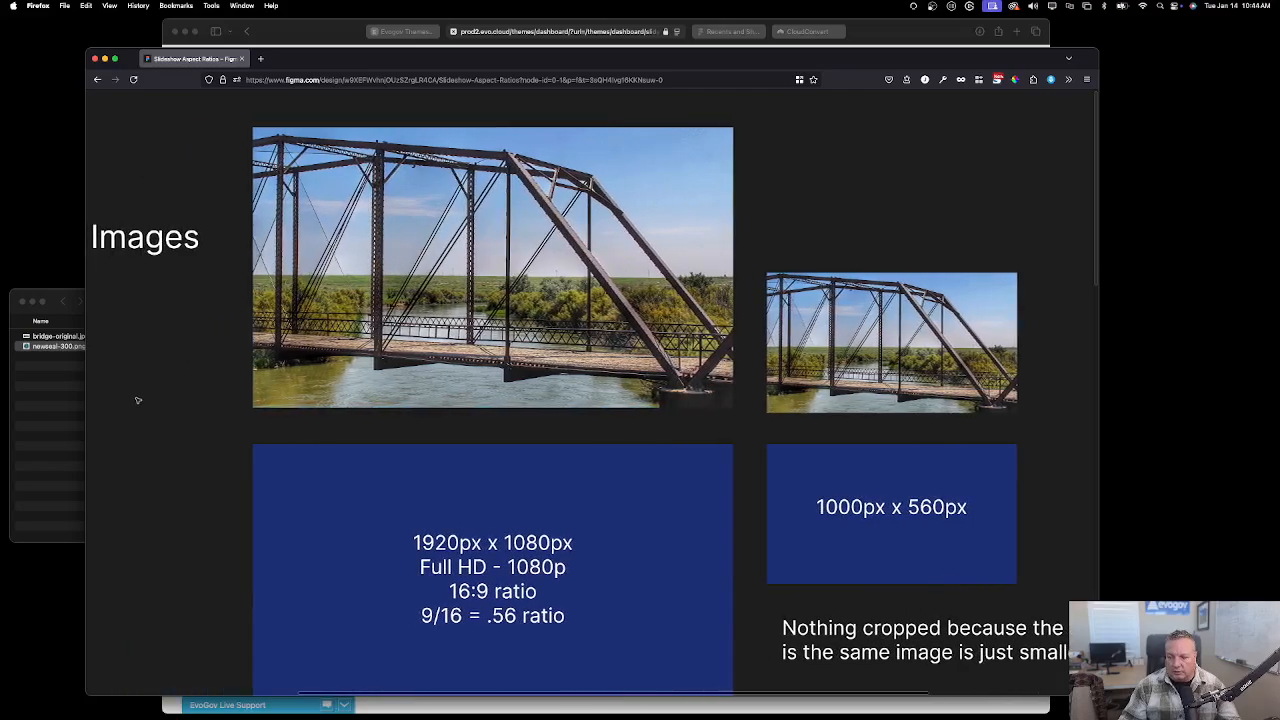
{"action": "key", "text": "minus"}
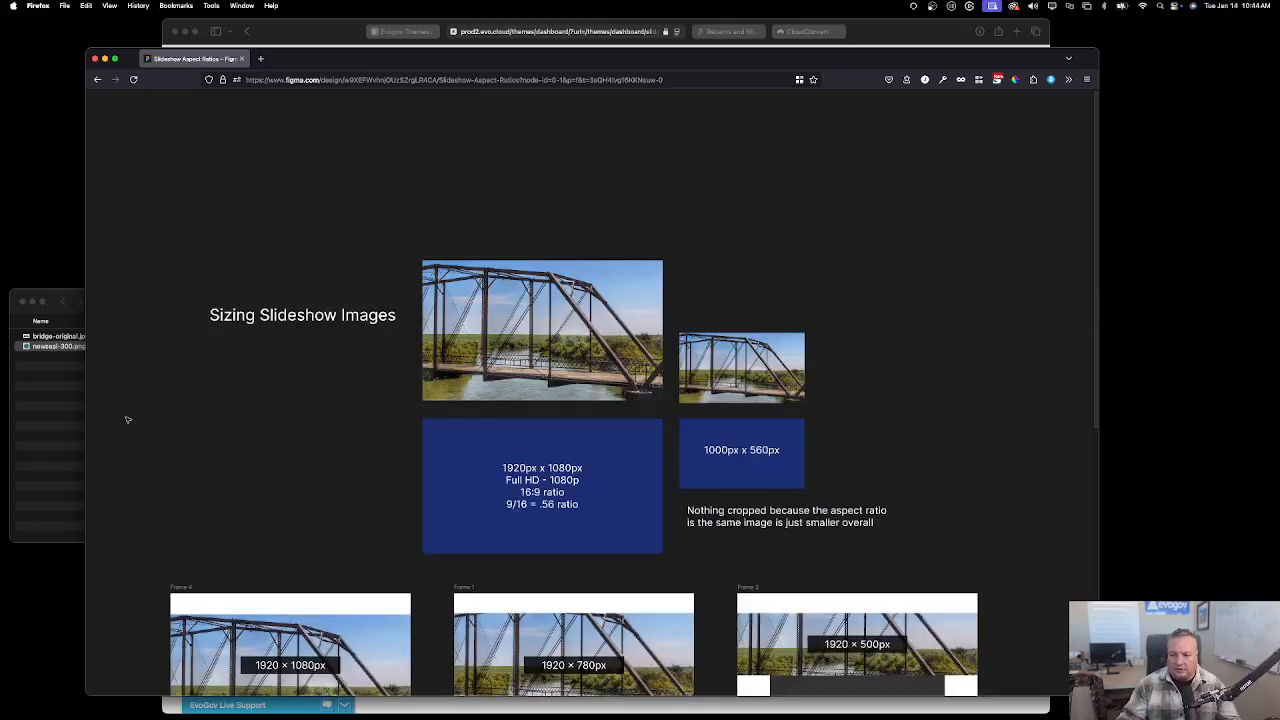
{"action": "scroll", "coordinate": [140, 443], "scroll_direction": "down", "scroll_amount": 5}
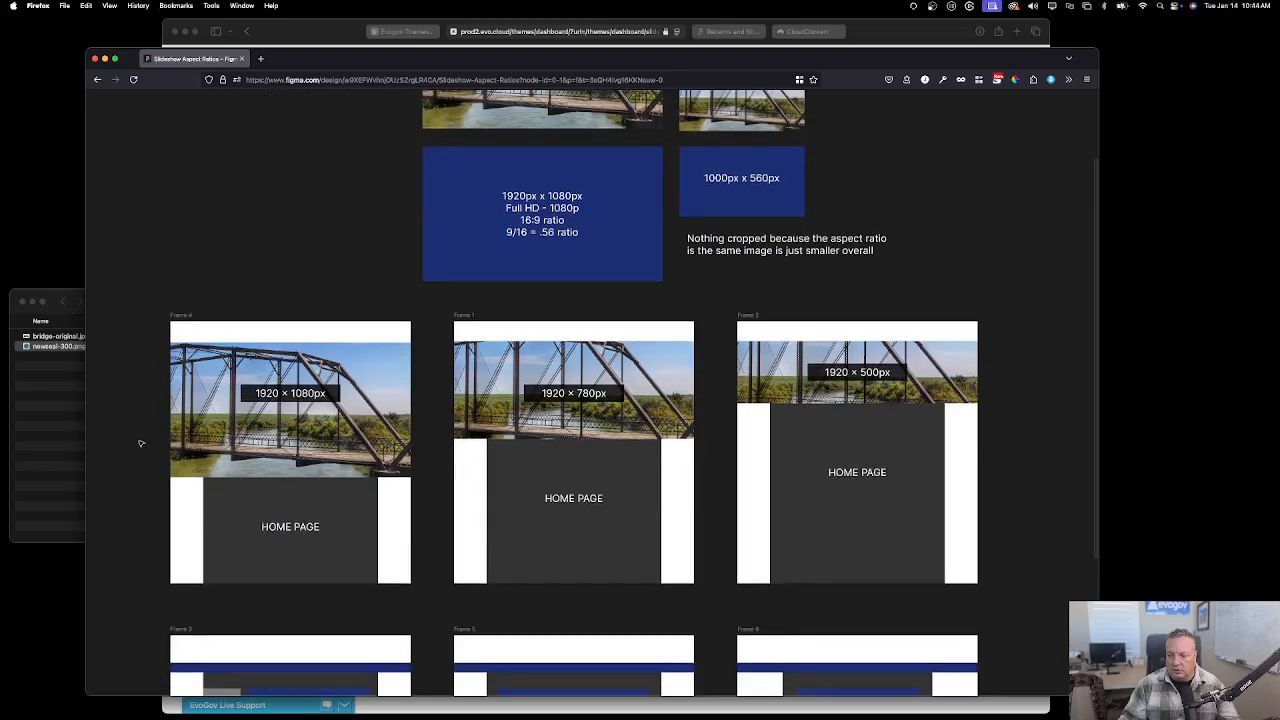
{"action": "scroll", "coordinate": [140, 443], "scroll_direction": "down", "scroll_amount": 2}
{"action": "scroll", "coordinate": [141, 443], "scroll_direction": "down", "scroll_amount": 2}
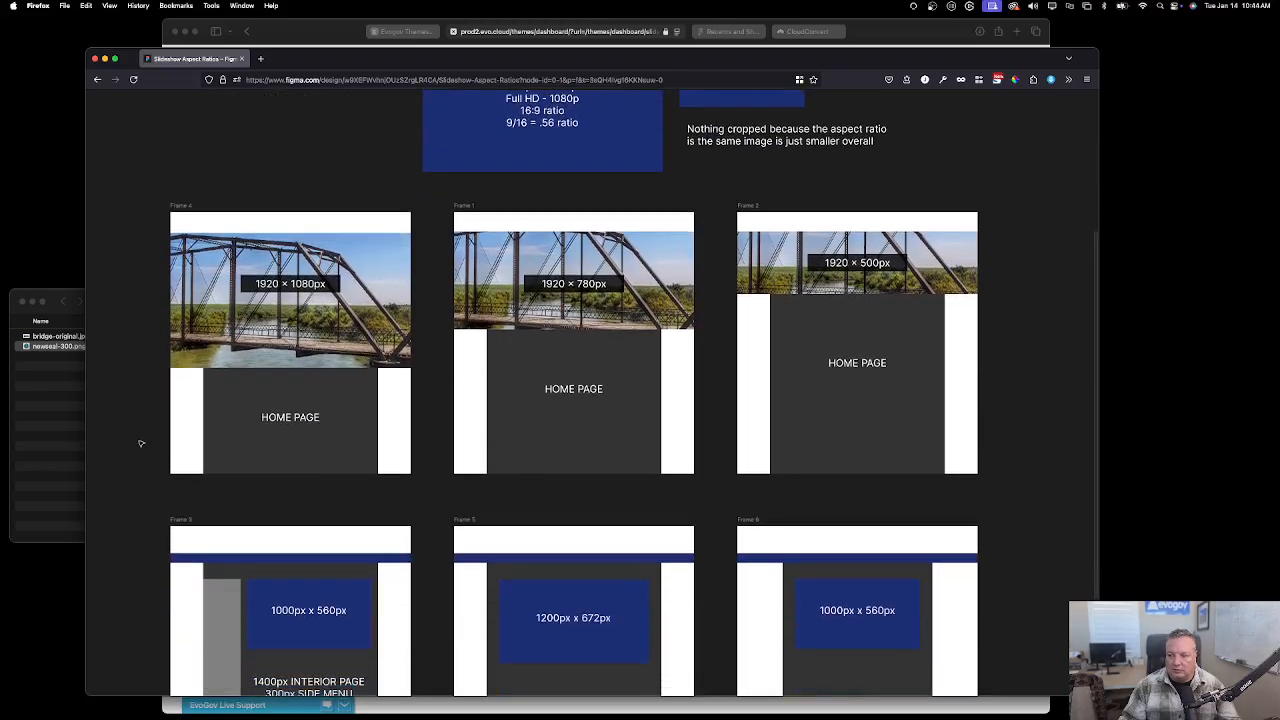
{"action": "scroll", "coordinate": [141, 443], "scroll_direction": "up", "scroll_amount": 1}
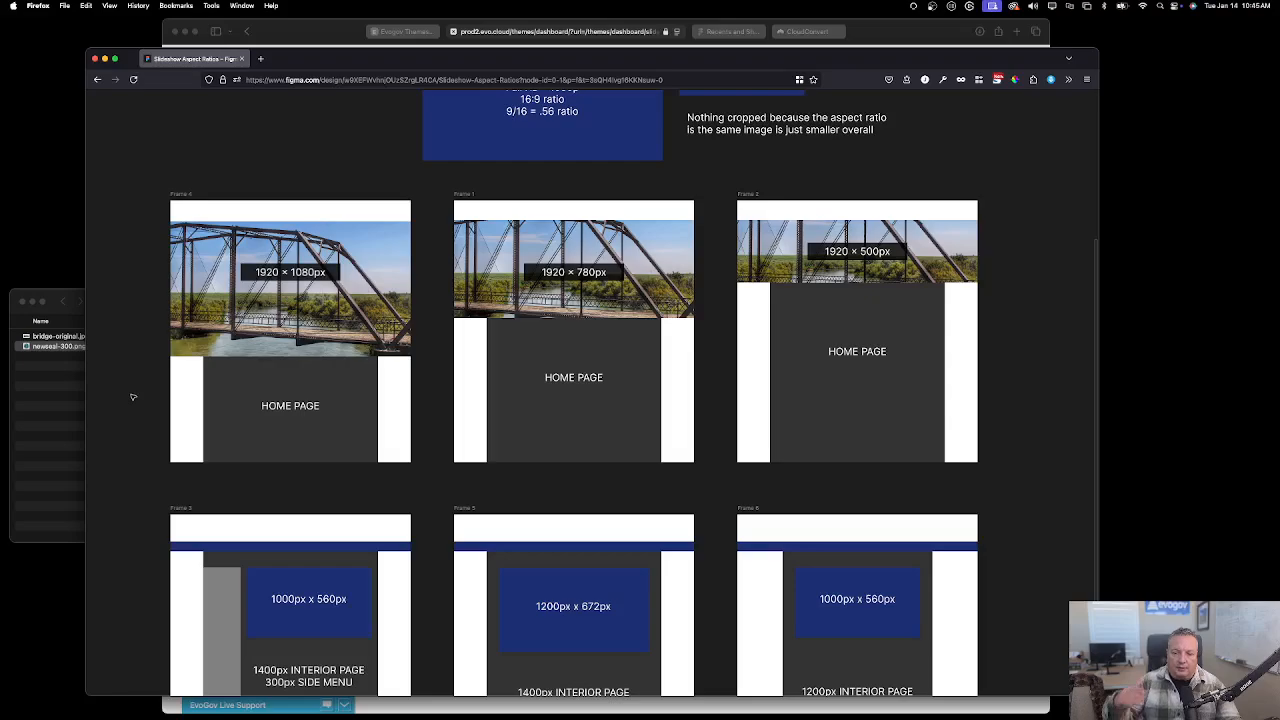
Inspect the content areas of the three home page mockups and the bridge image in the 1920 × 1080px mockup.
{"action": "left_click", "coordinate": [334, 400]}
{"action": "left_click", "coordinate": [504, 435]}
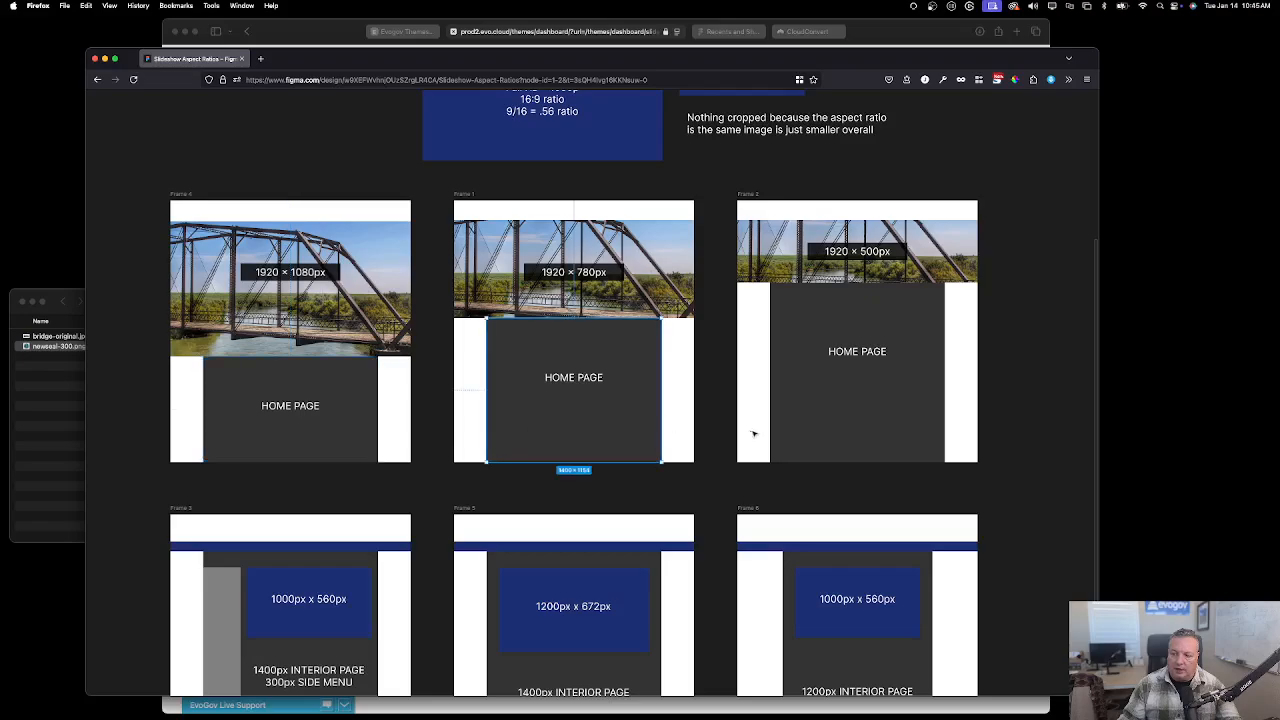
{"action": "left_click", "coordinate": [785, 428]}
{"action": "left_click", "coordinate": [250, 395]}
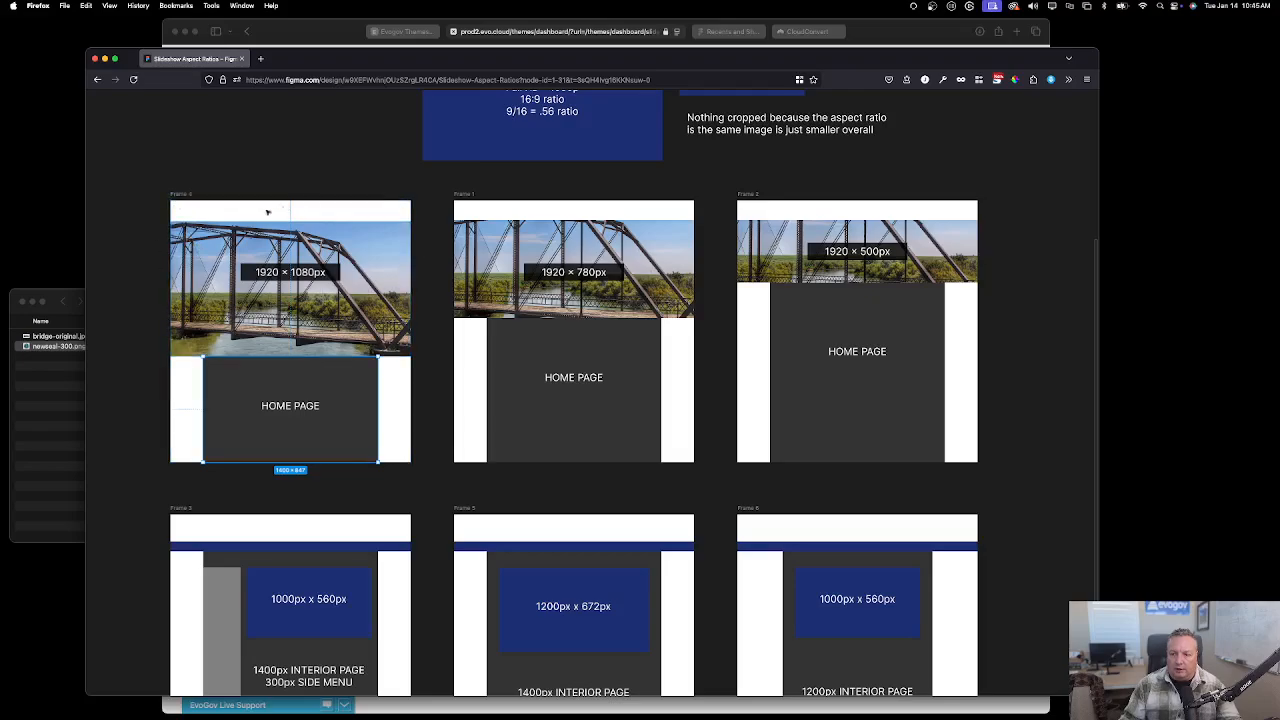
{"action": "left_click", "coordinate": [148, 323]}
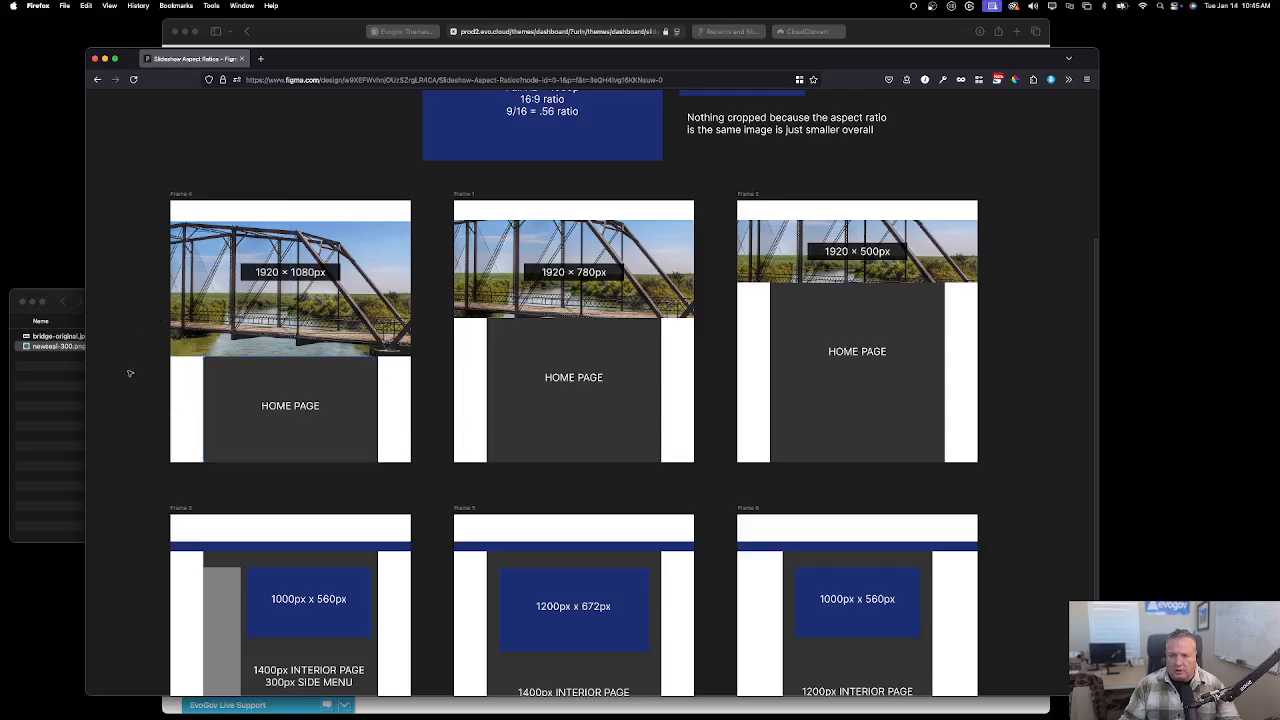
{"action": "left_click", "coordinate": [256, 383]}
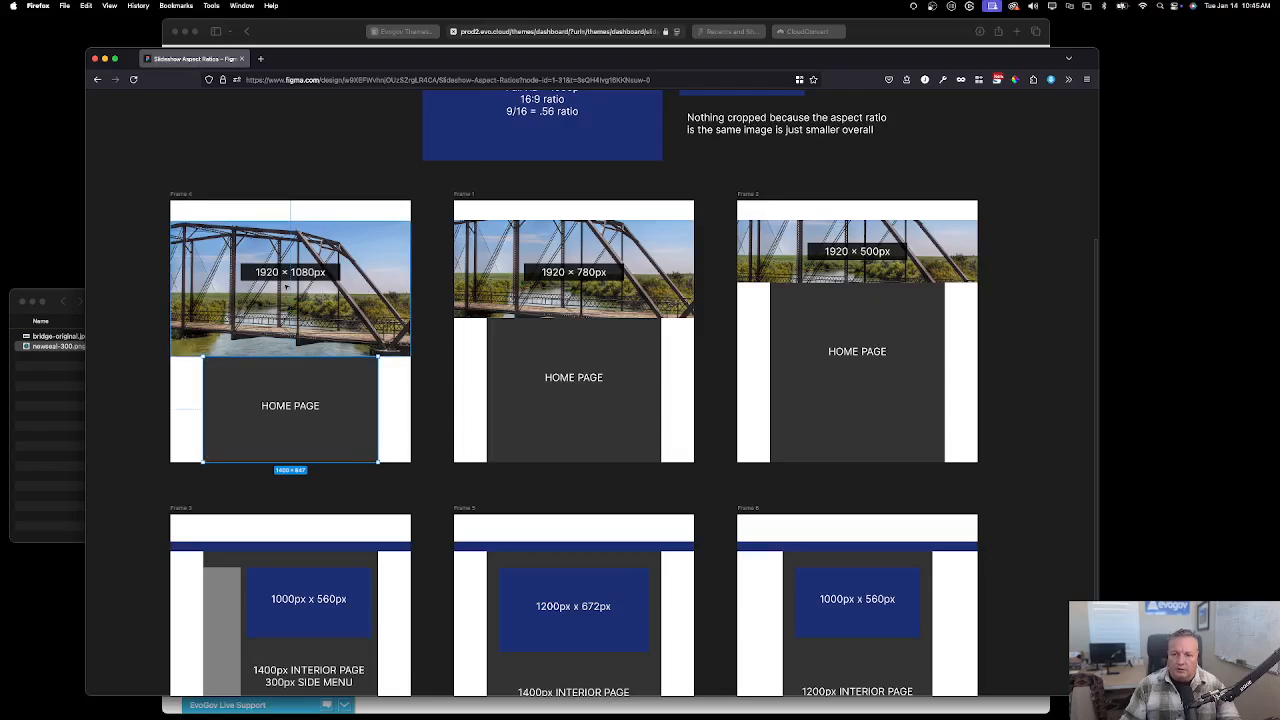
{"action": "left_click", "coordinate": [138, 318]}
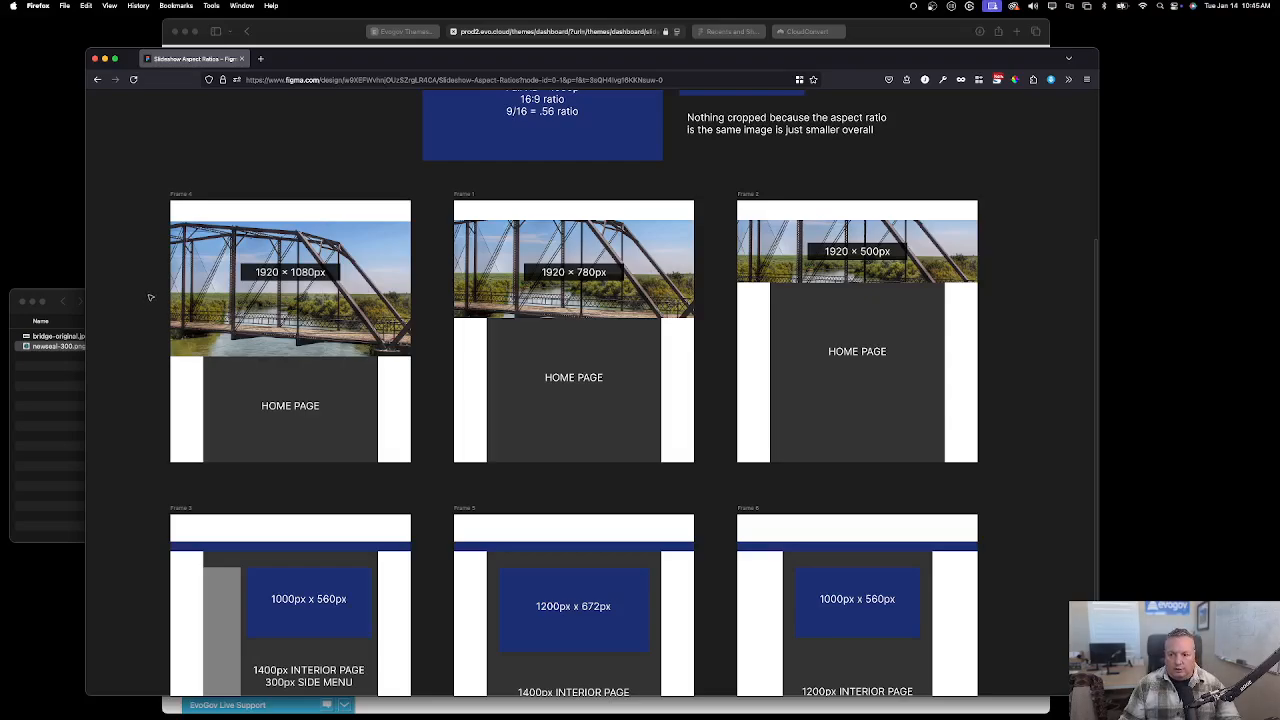
{"action": "left_click", "coordinate": [320, 245]}
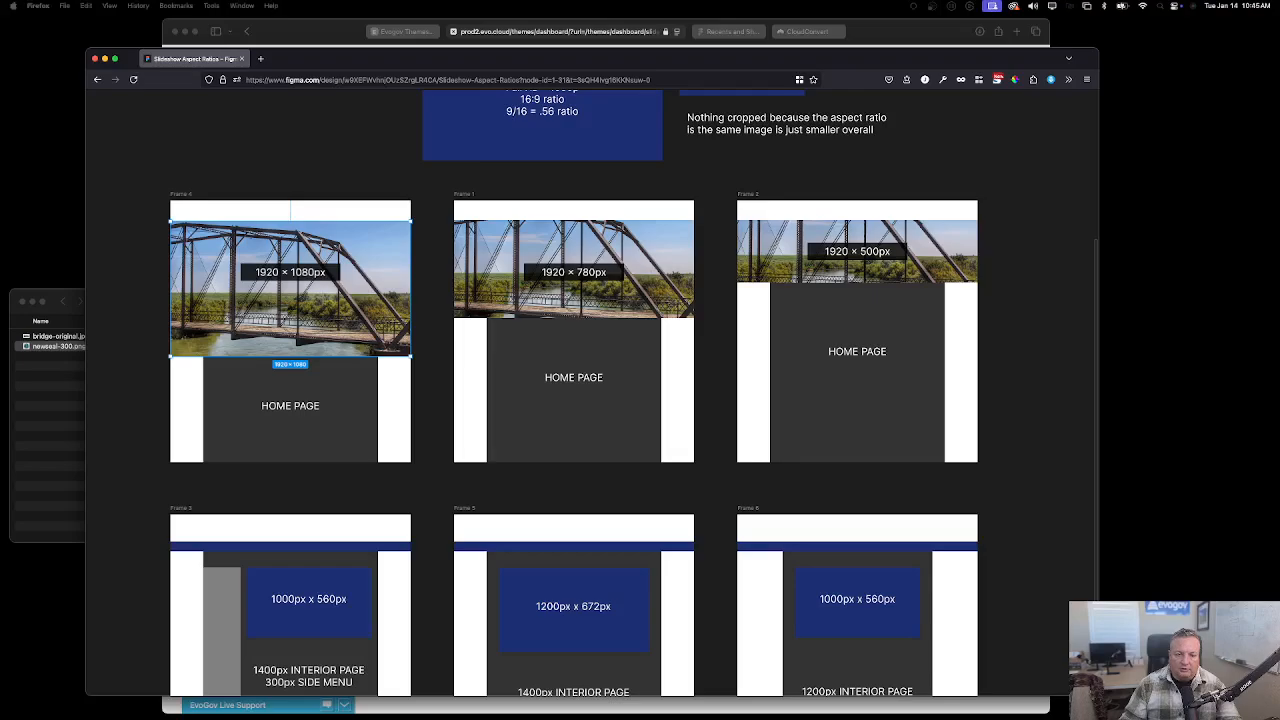
Inspect the bridge images and content area in the 1920 × 780px and 1920 × 500px home page mockups.
{"action": "left_click", "coordinate": [126, 186]}
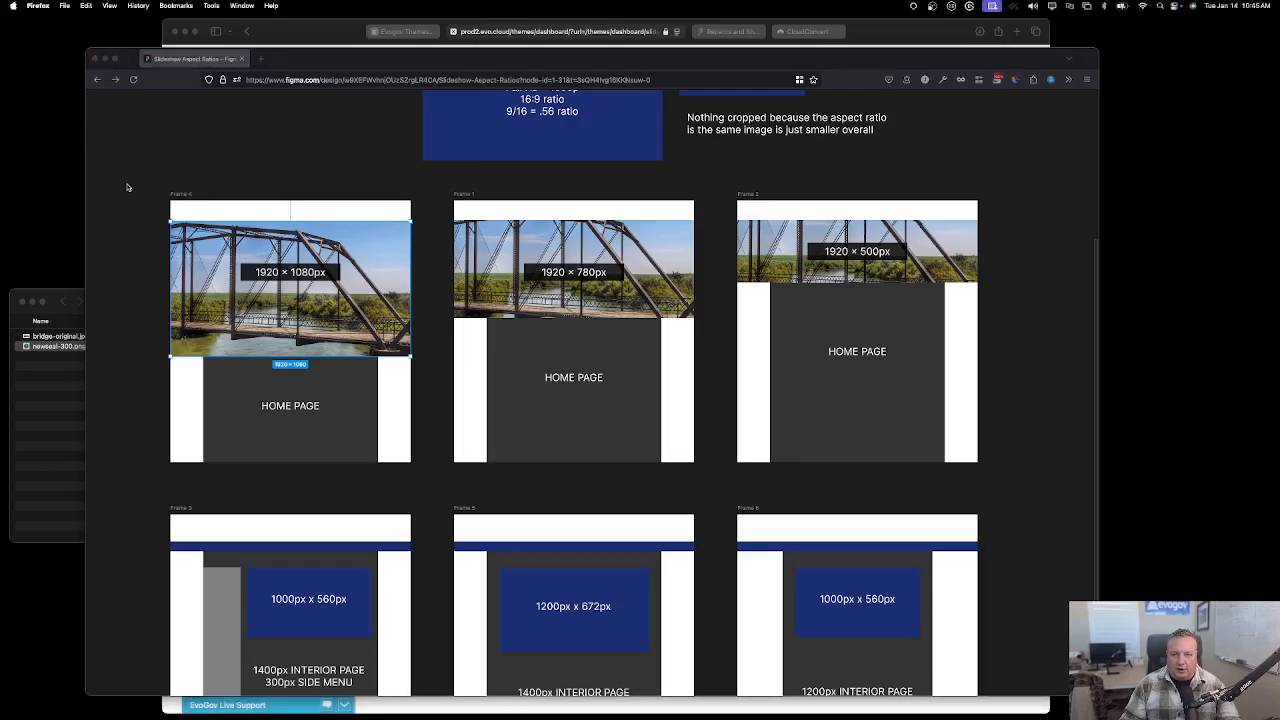
{"action": "left_click", "coordinate": [124, 147]}
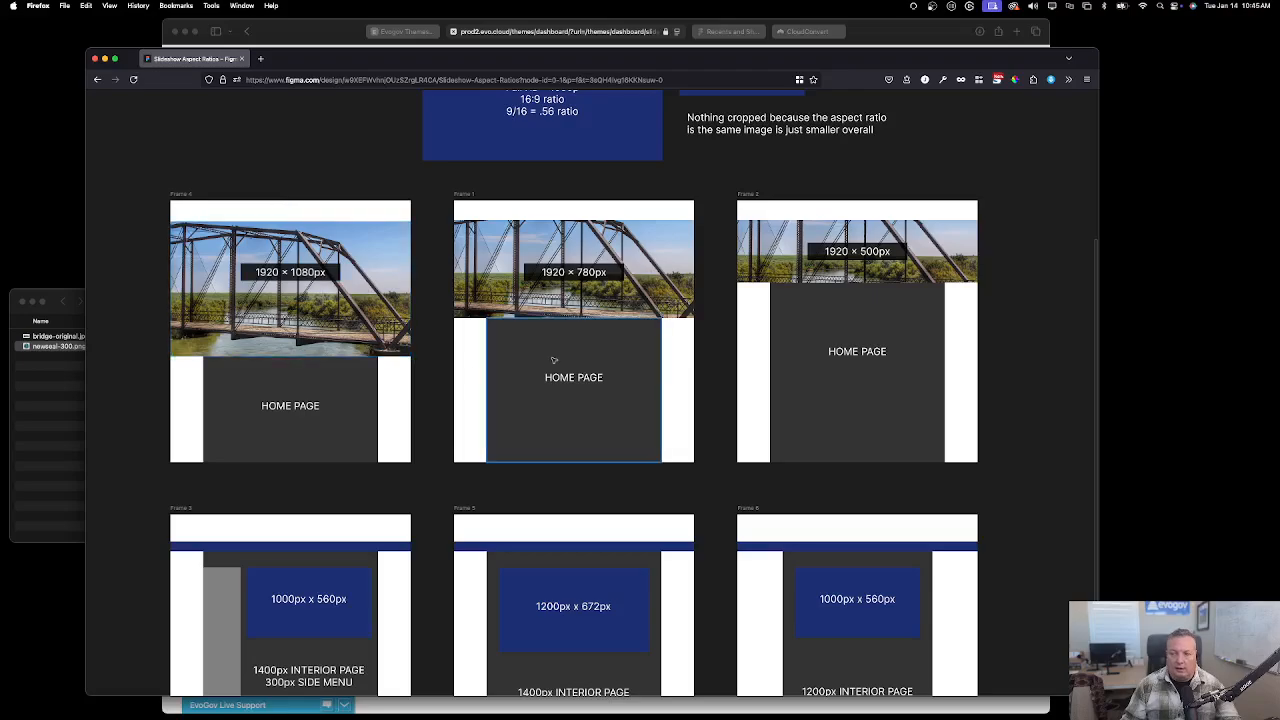
{"action": "scroll", "coordinate": [548, 358], "scroll_direction": "left", "scroll_amount": 3}
{"action": "scroll", "coordinate": [548, 358], "scroll_direction": "right", "scroll_amount": 5}
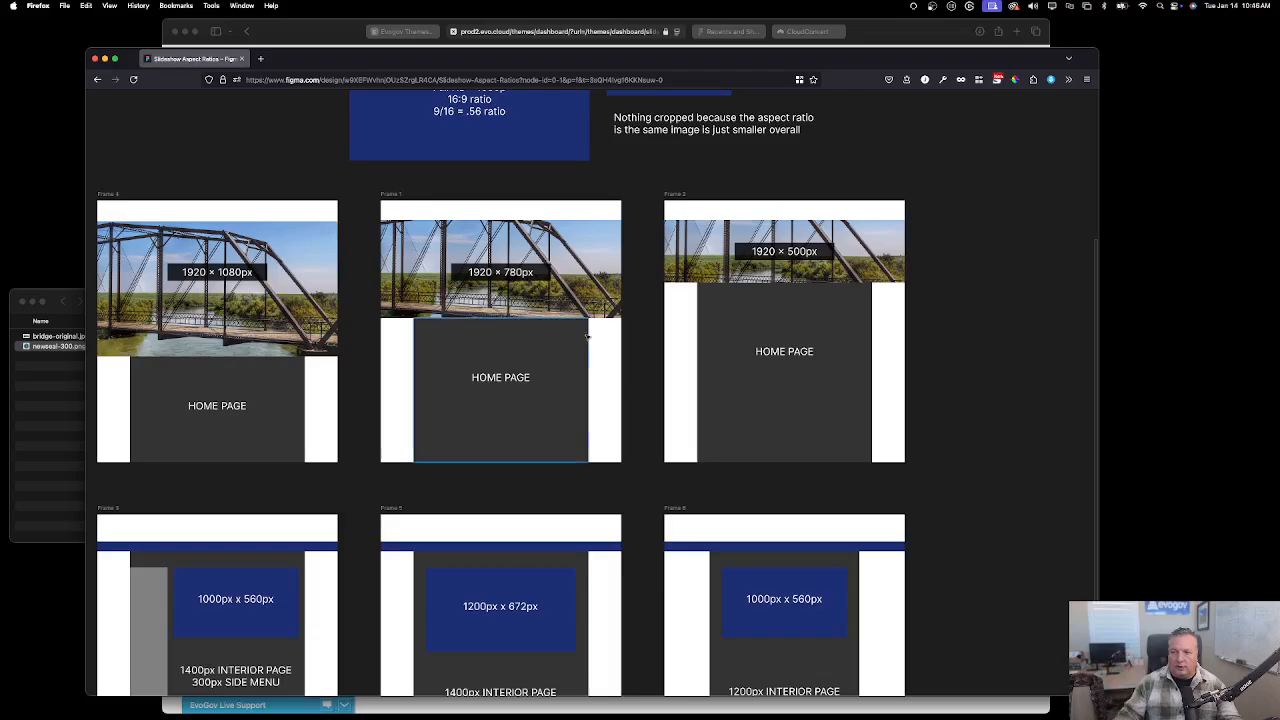
{"action": "left_click", "coordinate": [497, 237]}
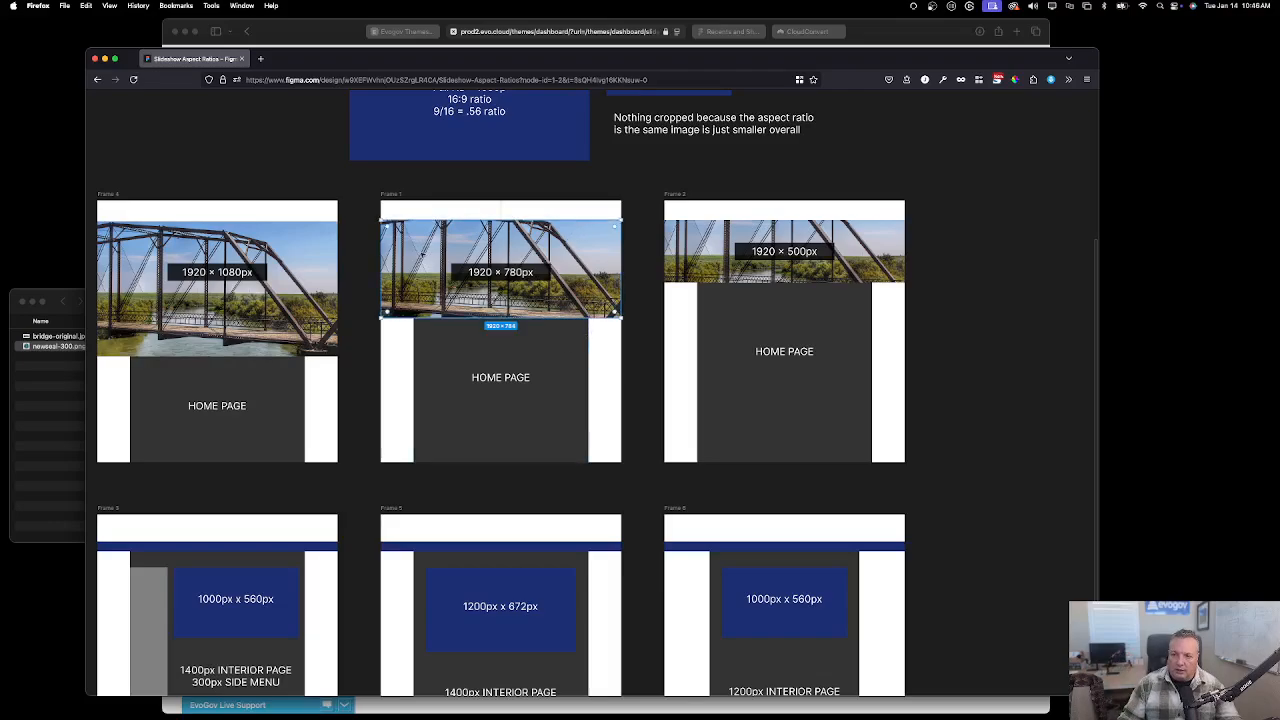
{"action": "left_click", "coordinate": [401, 396]}
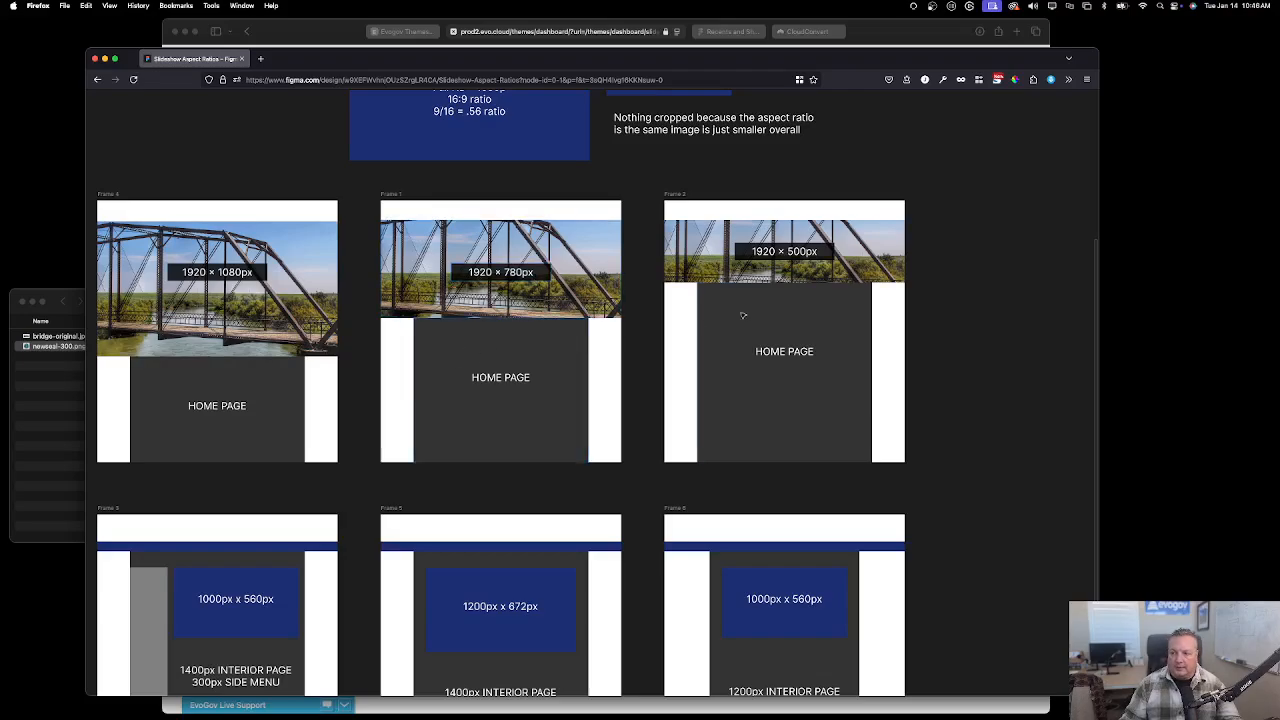
{"action": "left_click", "coordinate": [889, 247]}
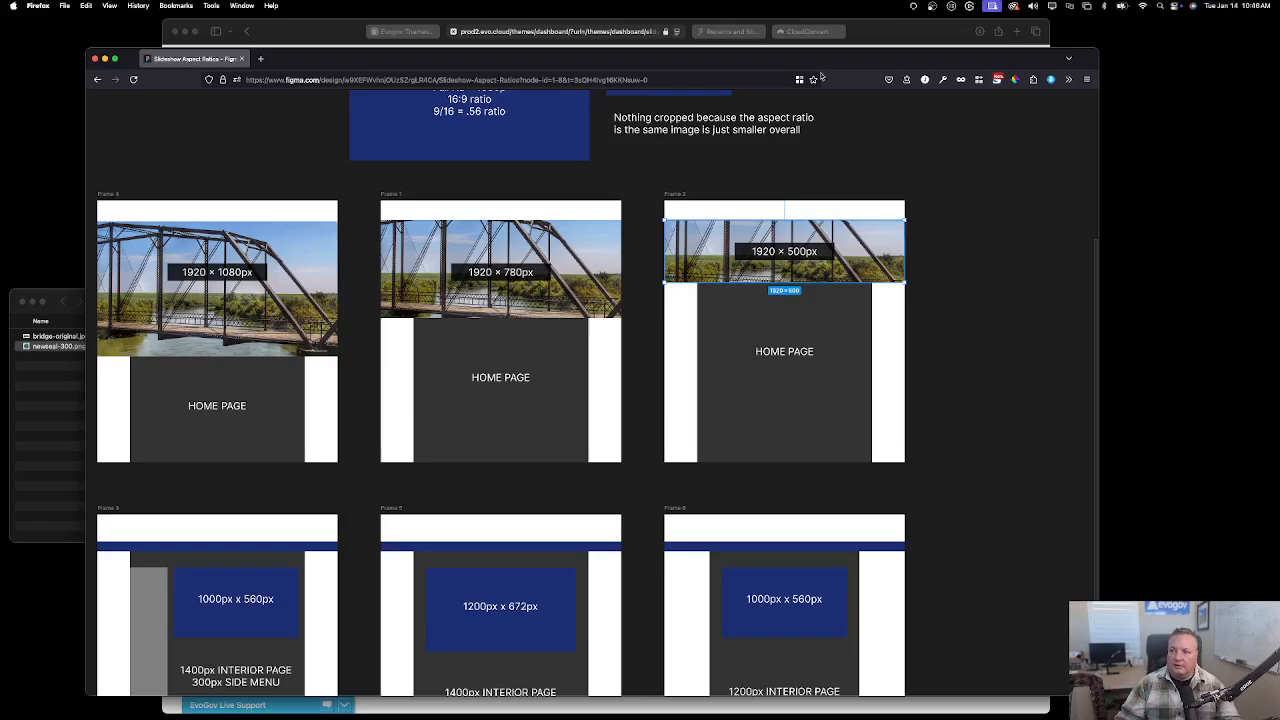
Switch to the Clean theme site in Safari and open its home page to view the full-width slideshow.
{"action": "left_click", "coordinate": [390, 31]}
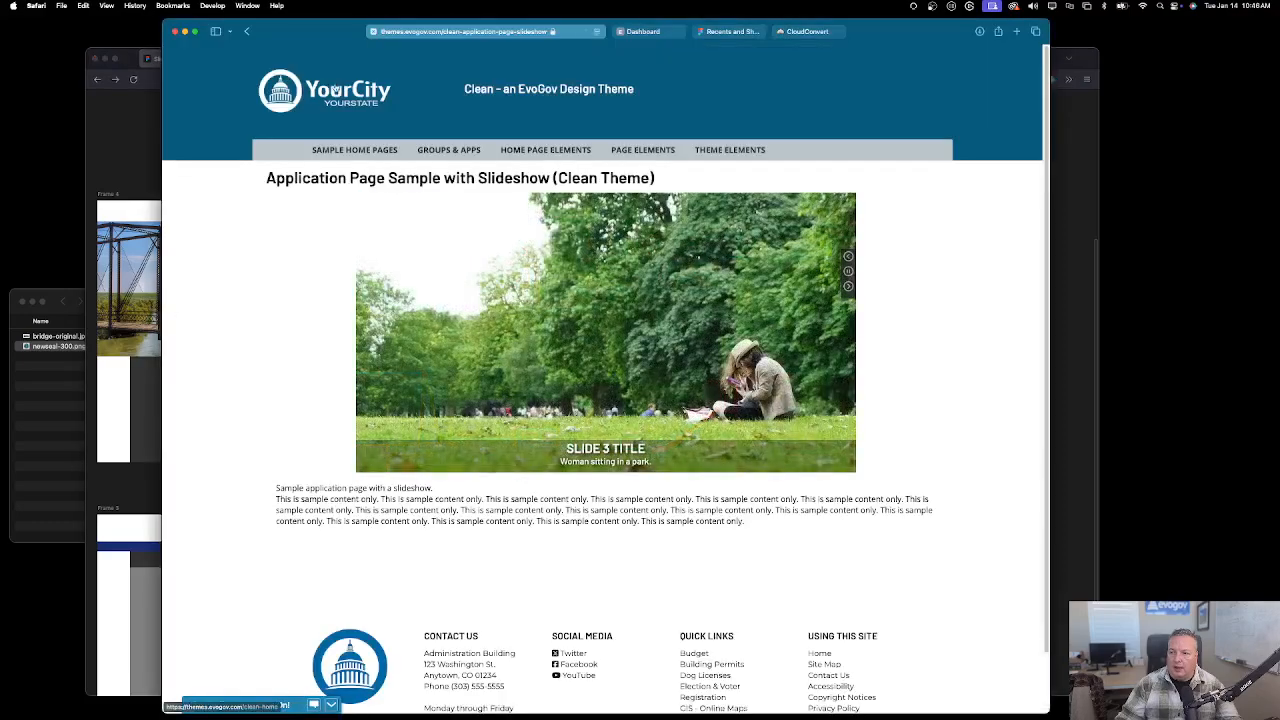
{"action": "left_click", "coordinate": [330, 90]}
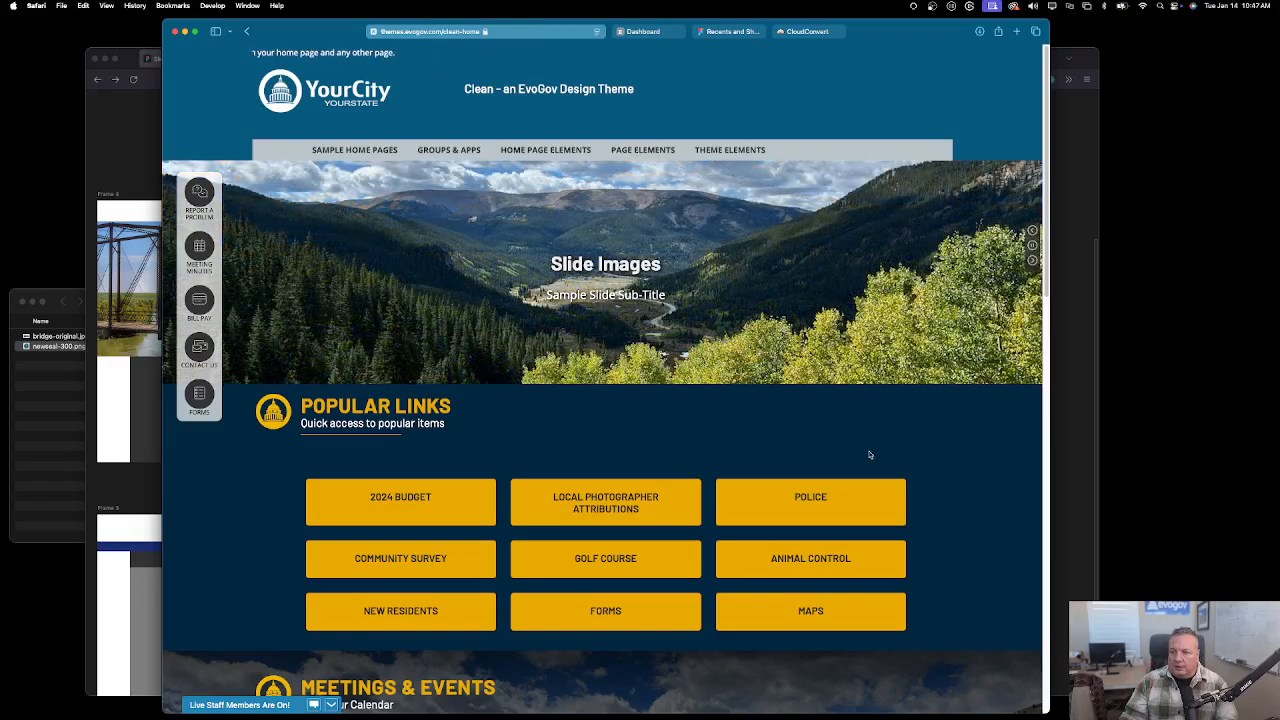
Return to the Figma mockups in Firefox and compare the 1920 × 780px and 1920 × 500px slideshow images.
{"action": "left_click", "coordinate": [134, 104]}
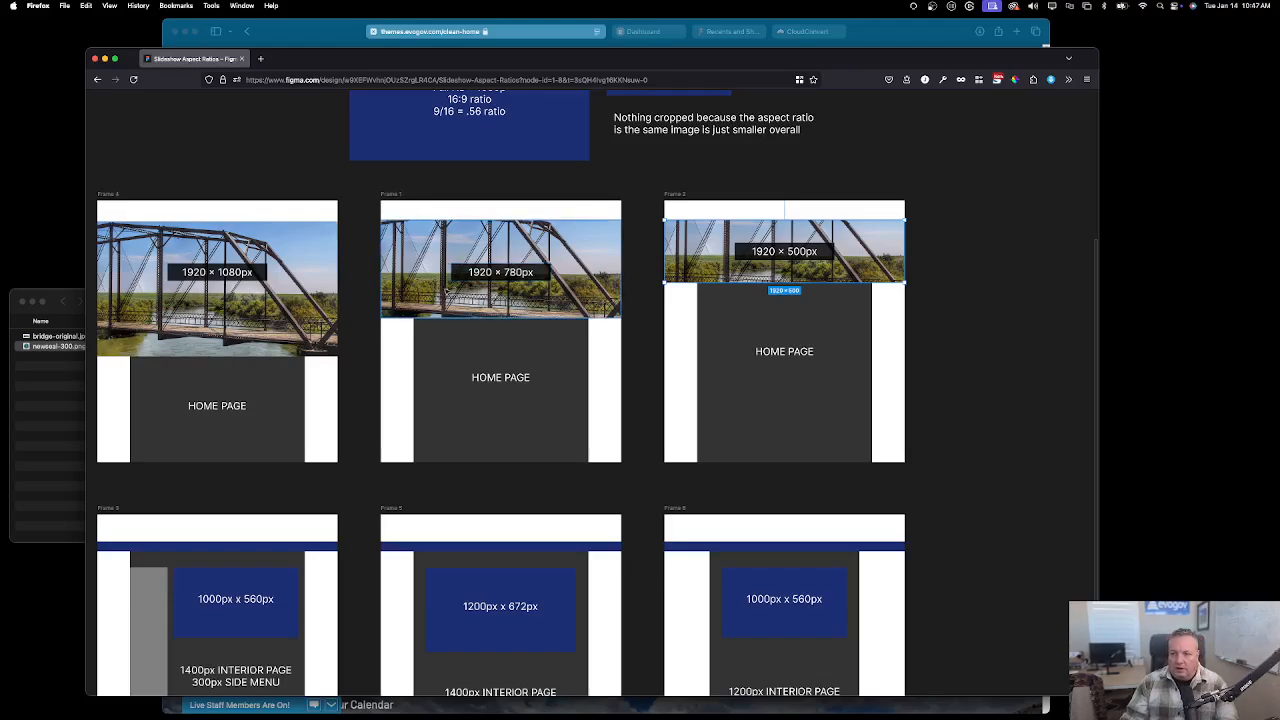
{"action": "left_click", "coordinate": [512, 245]}
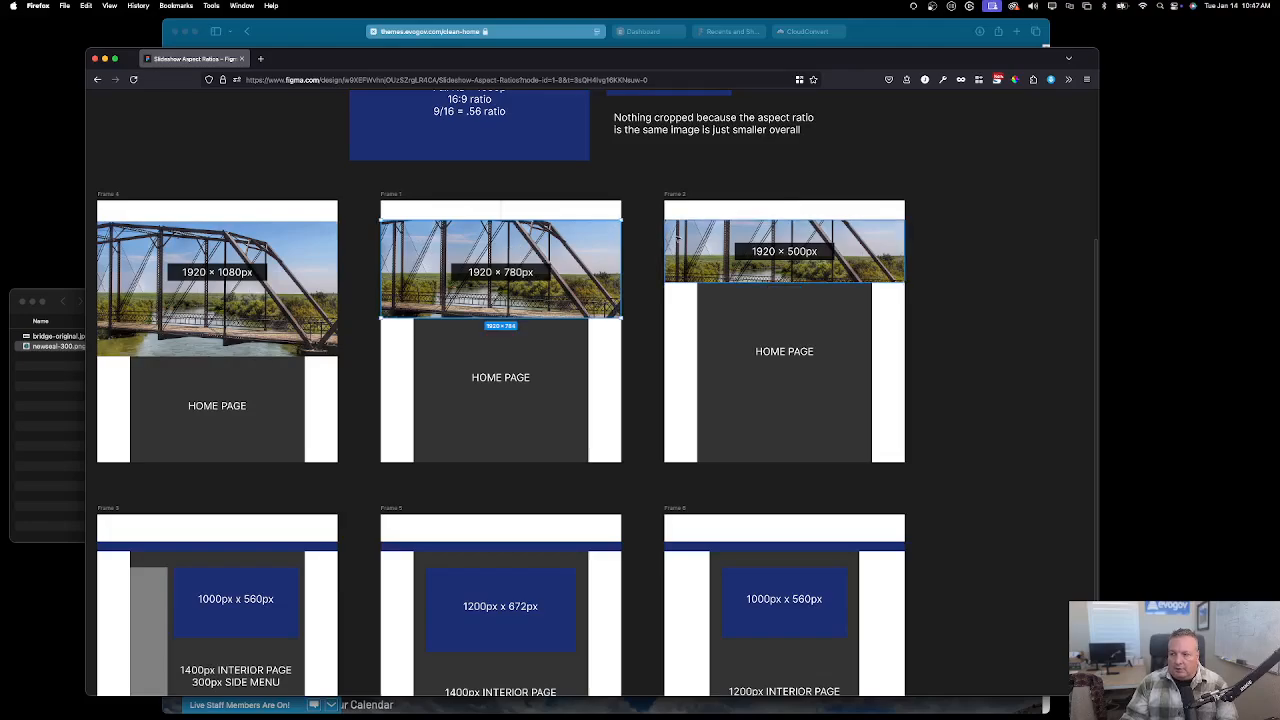
{"action": "left_click", "coordinate": [678, 240]}
{"action": "scroll", "coordinate": [426, 330], "scroll_direction": "left", "scroll_amount": 3}
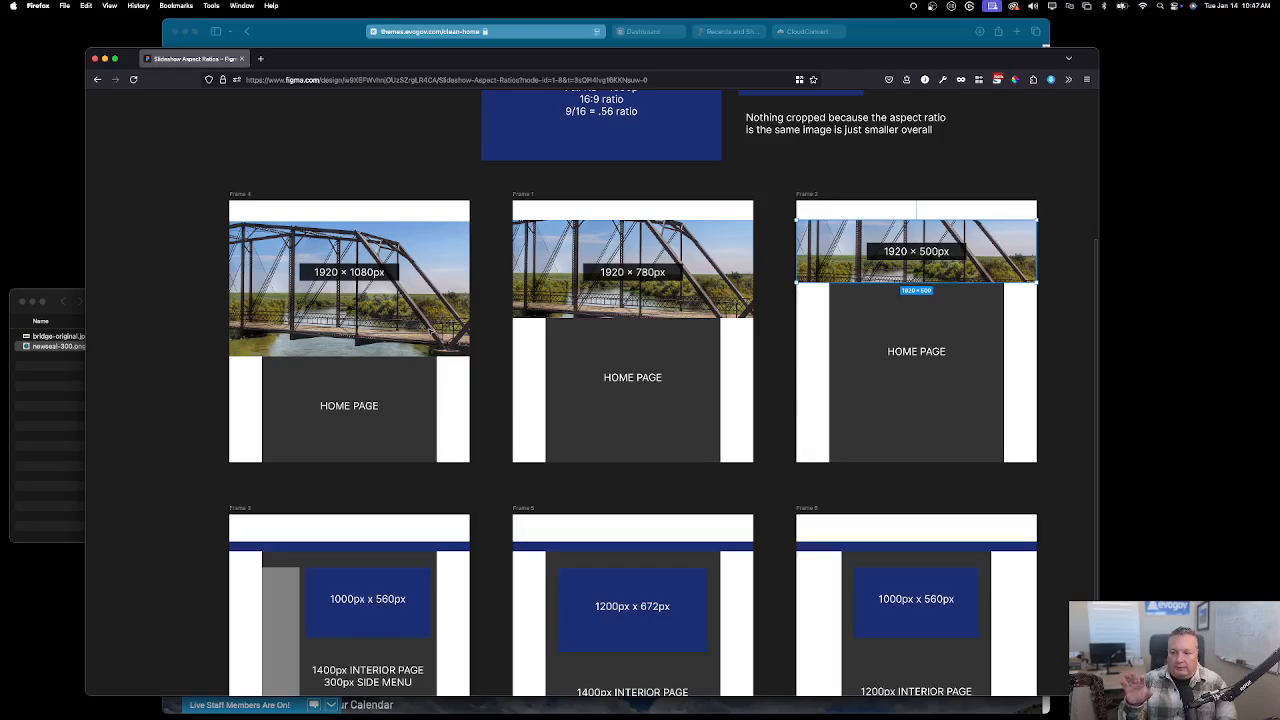
Examine the 1400px interior page mockup with side menu: its 300px menu, overall content area and 1100px label.
{"action": "scroll", "coordinate": [189, 519], "scroll_direction": "down", "scroll_amount": 5}
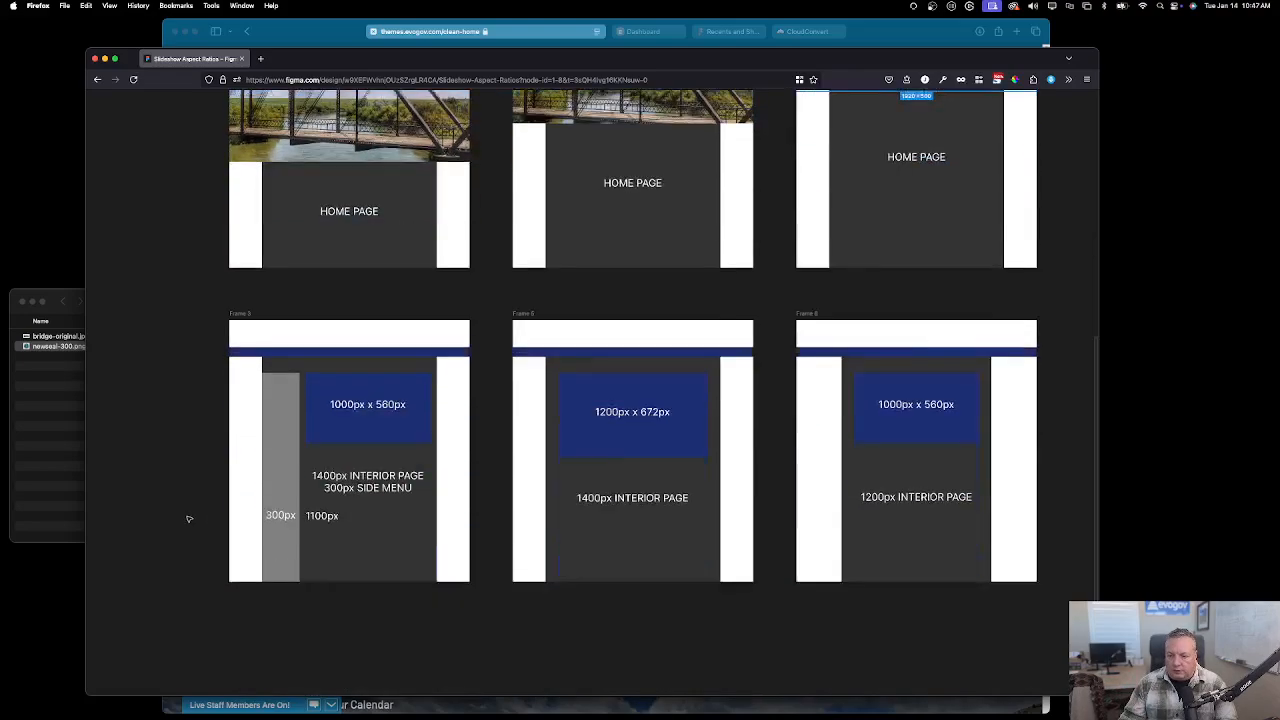
{"action": "scroll", "coordinate": [189, 519], "scroll_direction": "up", "scroll_amount": 2}
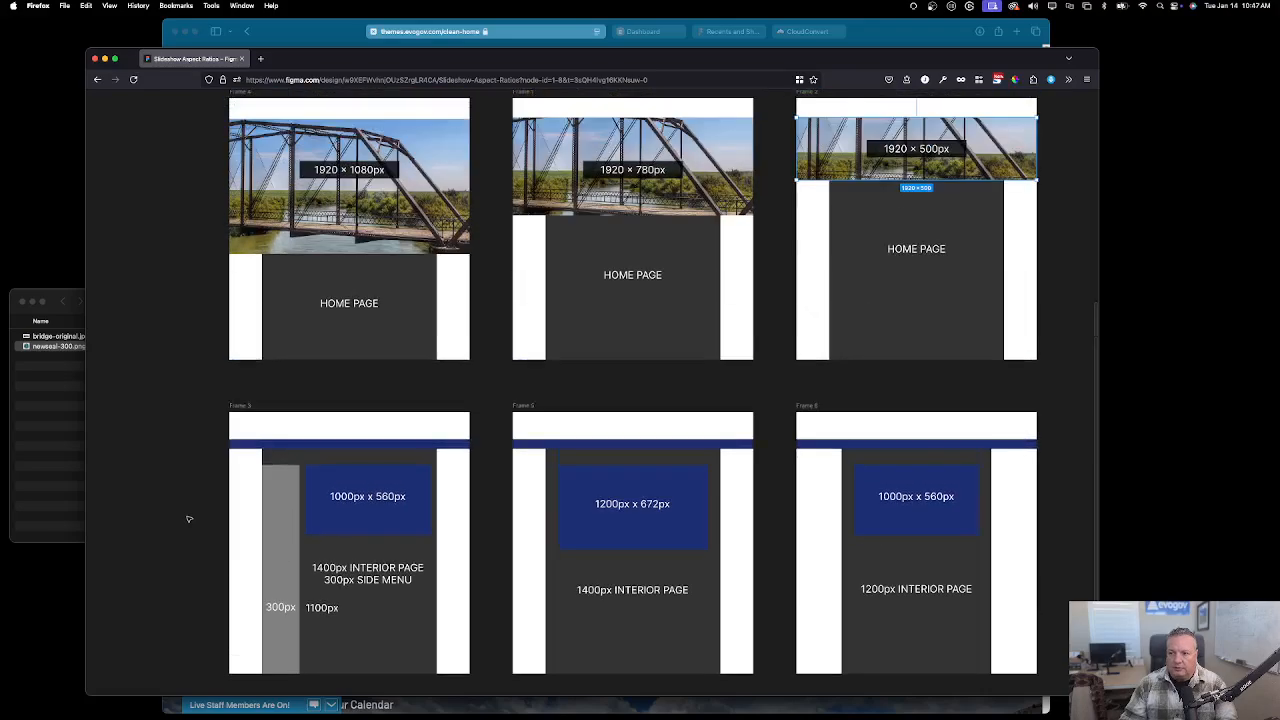
{"action": "scroll", "coordinate": [189, 519], "scroll_direction": "down", "scroll_amount": 3}
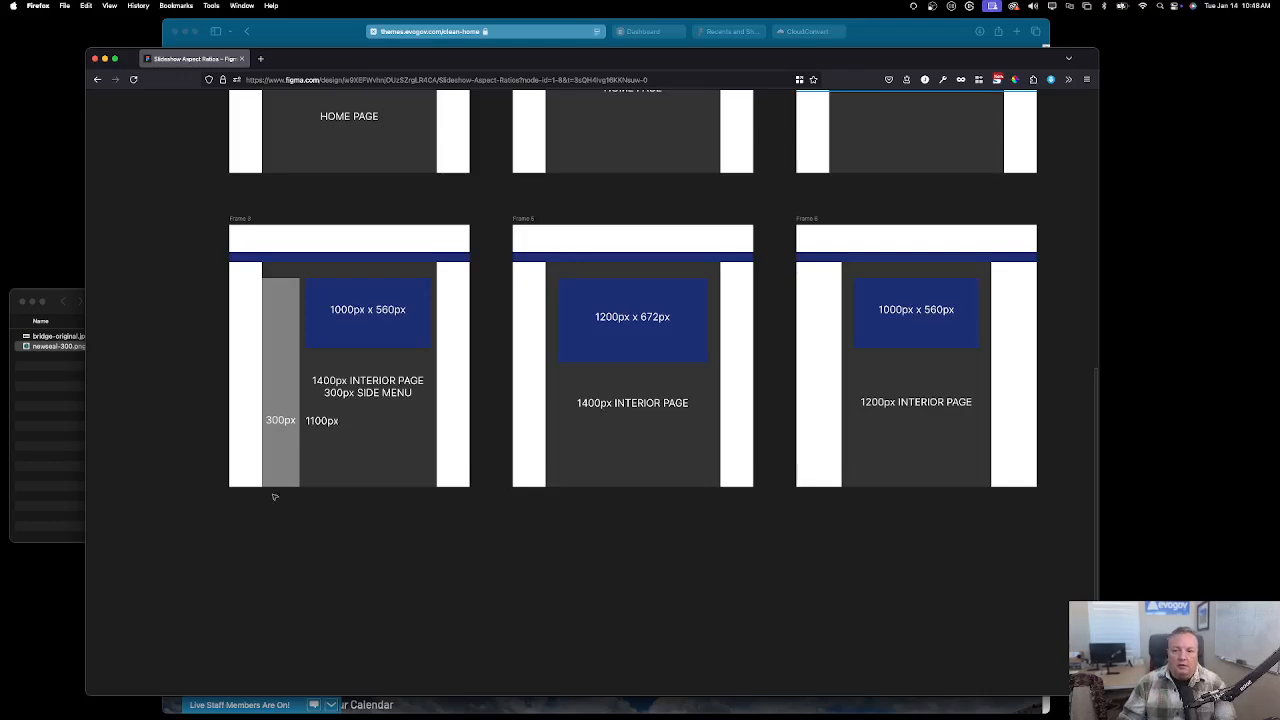
{"action": "left_click", "coordinate": [286, 325]}
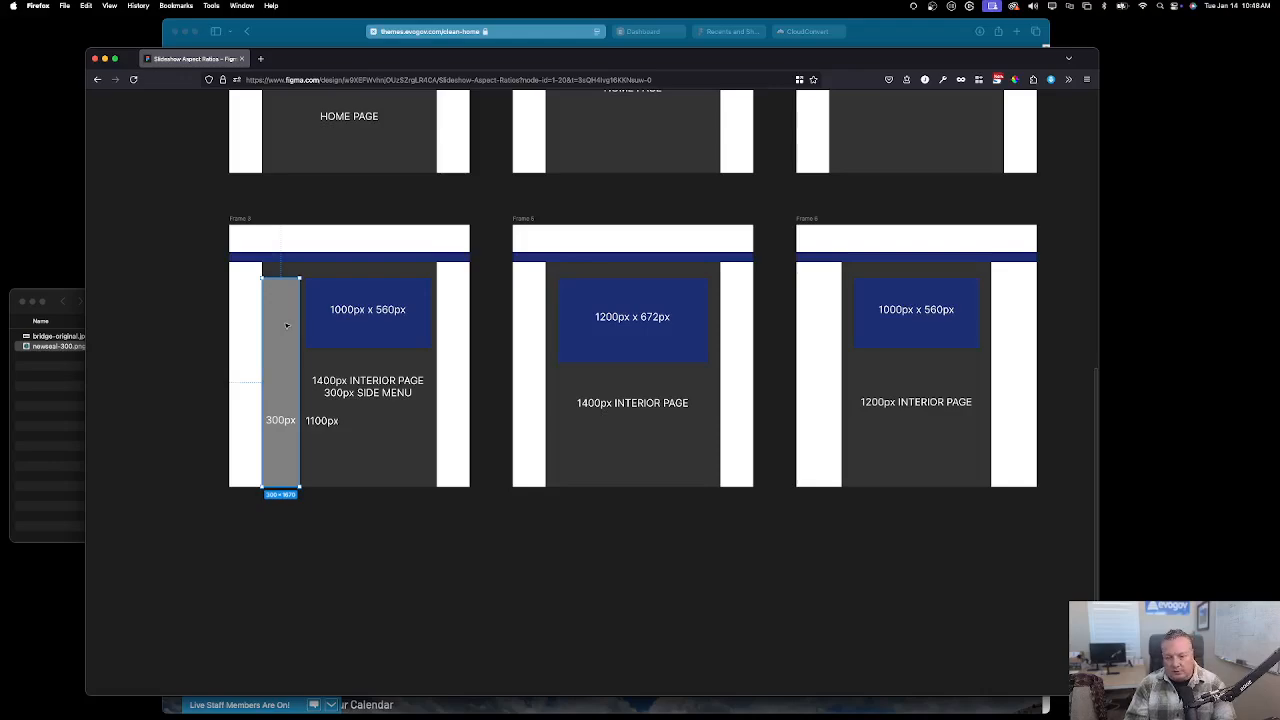
{"action": "left_click", "coordinate": [356, 456]}
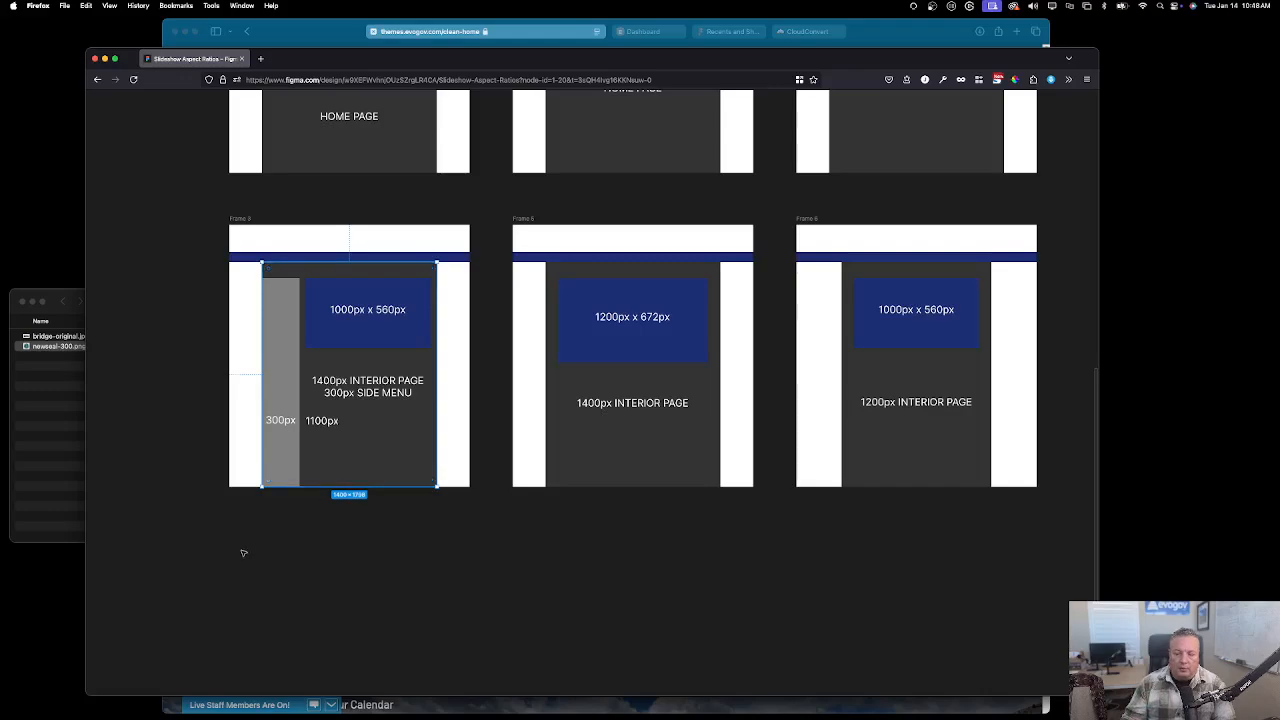
{"action": "left_click", "coordinate": [310, 424]}
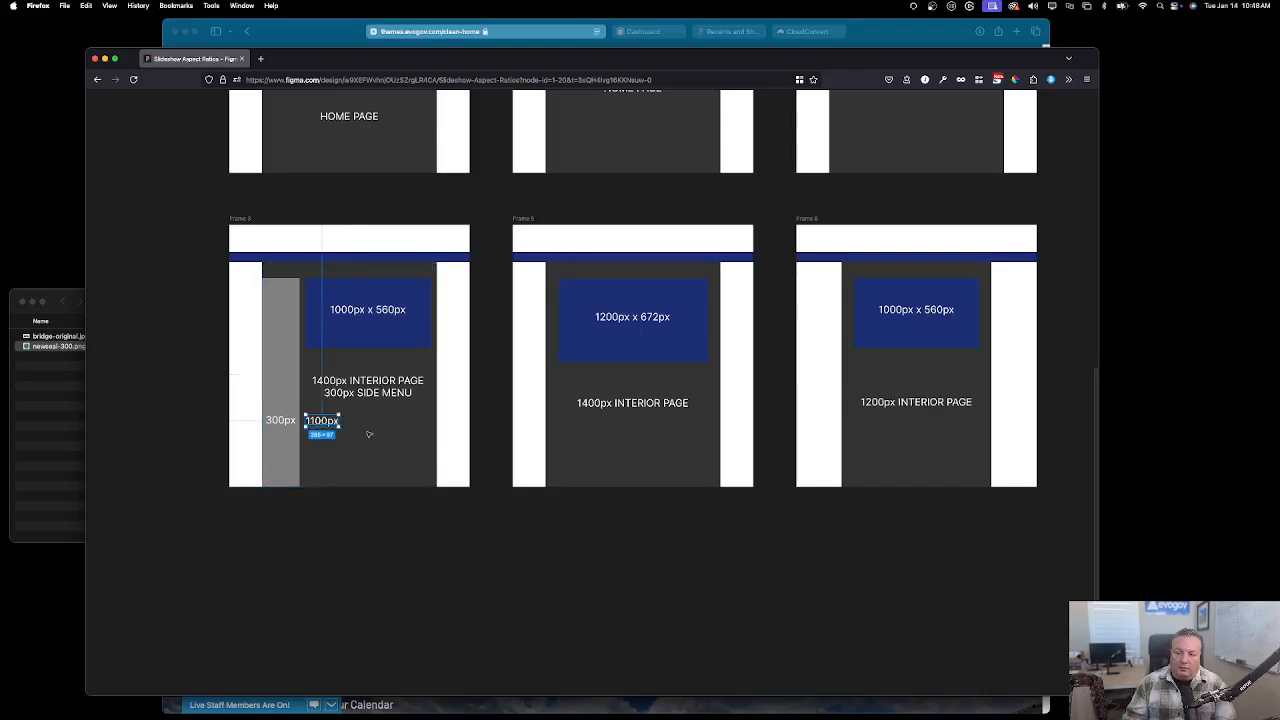
{"action": "left_click", "coordinate": [366, 523]}
{"action": "scroll", "coordinate": [363, 468], "scroll_direction": "up", "scroll_amount": 1}
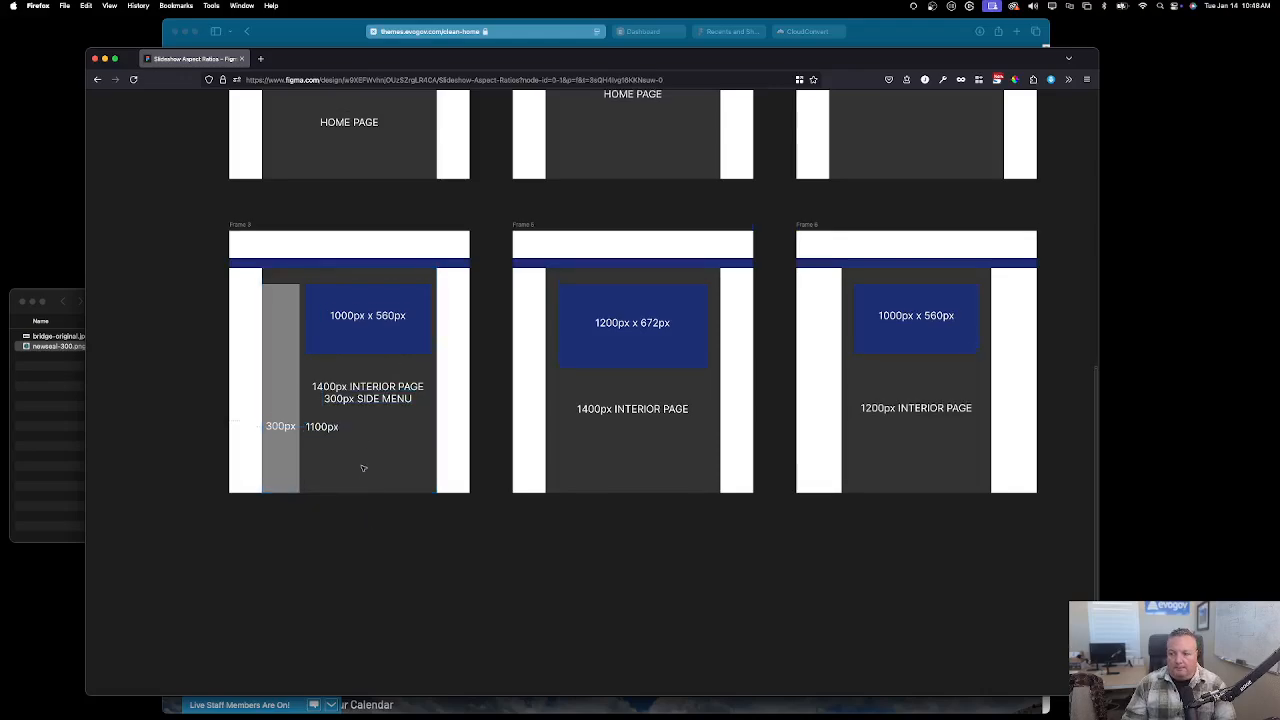
Move the small bridge image onto the 1000px x 560px placeholder in the 1400px interior page mockup with the side menu.
{"action": "left_click", "coordinate": [375, 345]}
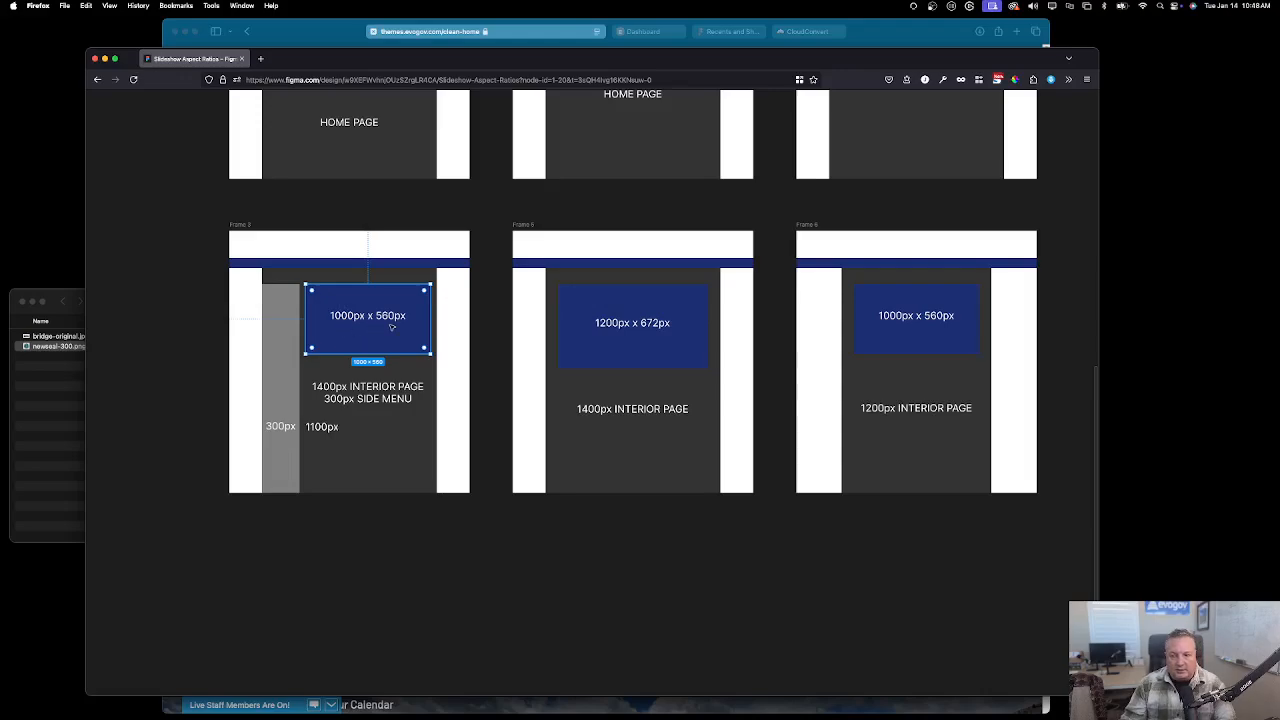
{"action": "scroll", "coordinate": [523, 354], "scroll_direction": "up", "scroll_amount": 5}
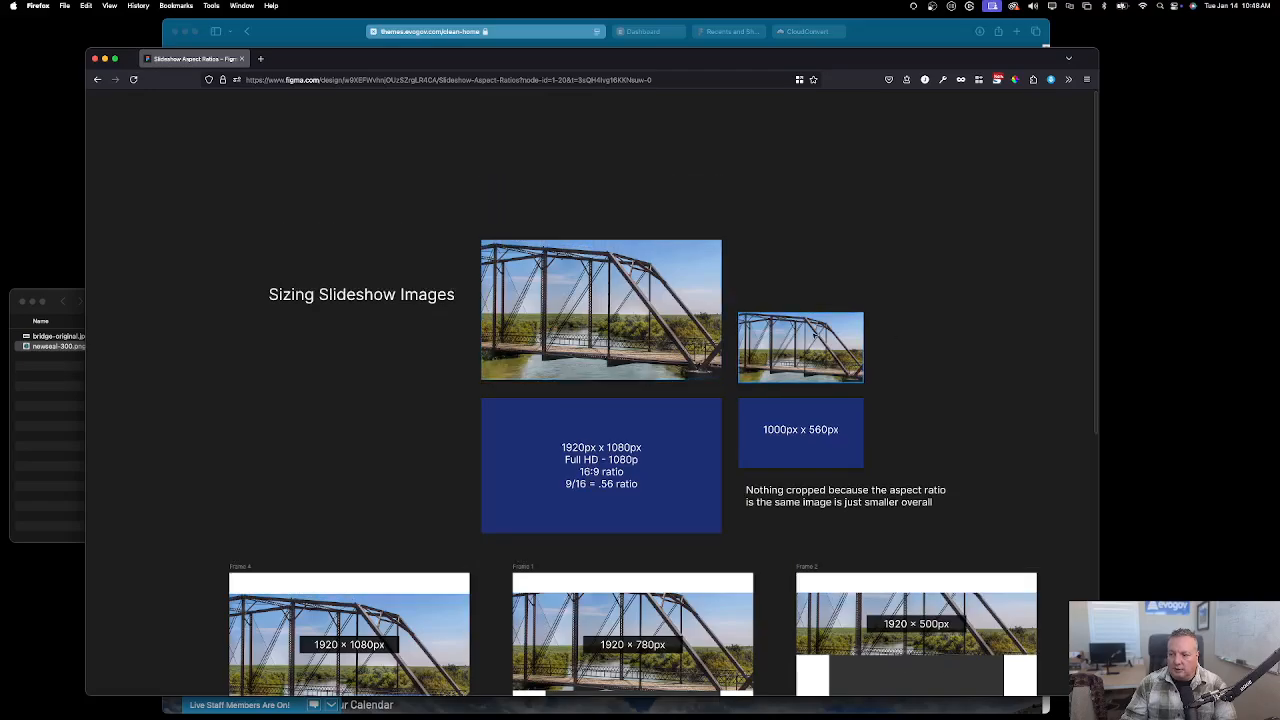
{"action": "left_click", "coordinate": [820, 338]}
{"action": "left_click_drag", "start_coordinate": [824, 340], "coordinate": [392, 465]}
{"action": "scroll", "coordinate": [288, 512], "scroll_direction": "down", "scroll_amount": 6}
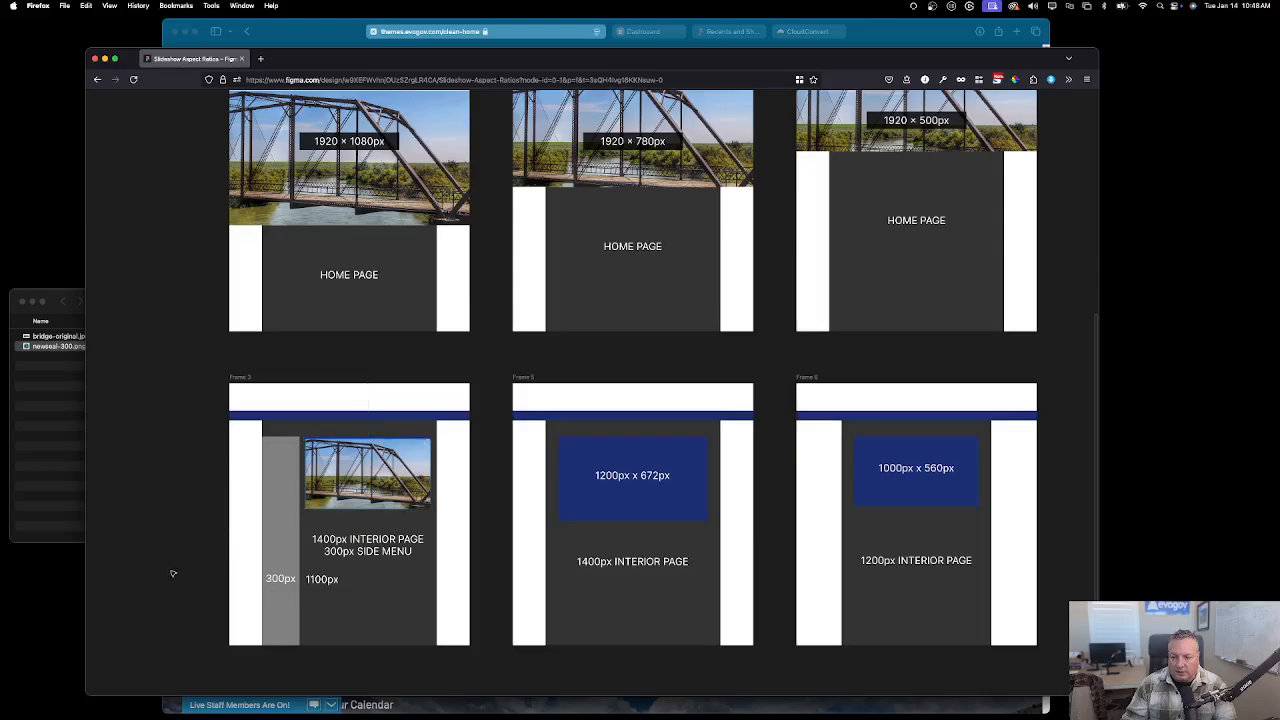
Compare the content areas and slideshow placeholders of the 1400px interior page without side menu and the 1200px interior page.
{"action": "scroll", "coordinate": [172, 573], "scroll_direction": "down", "scroll_amount": 3}
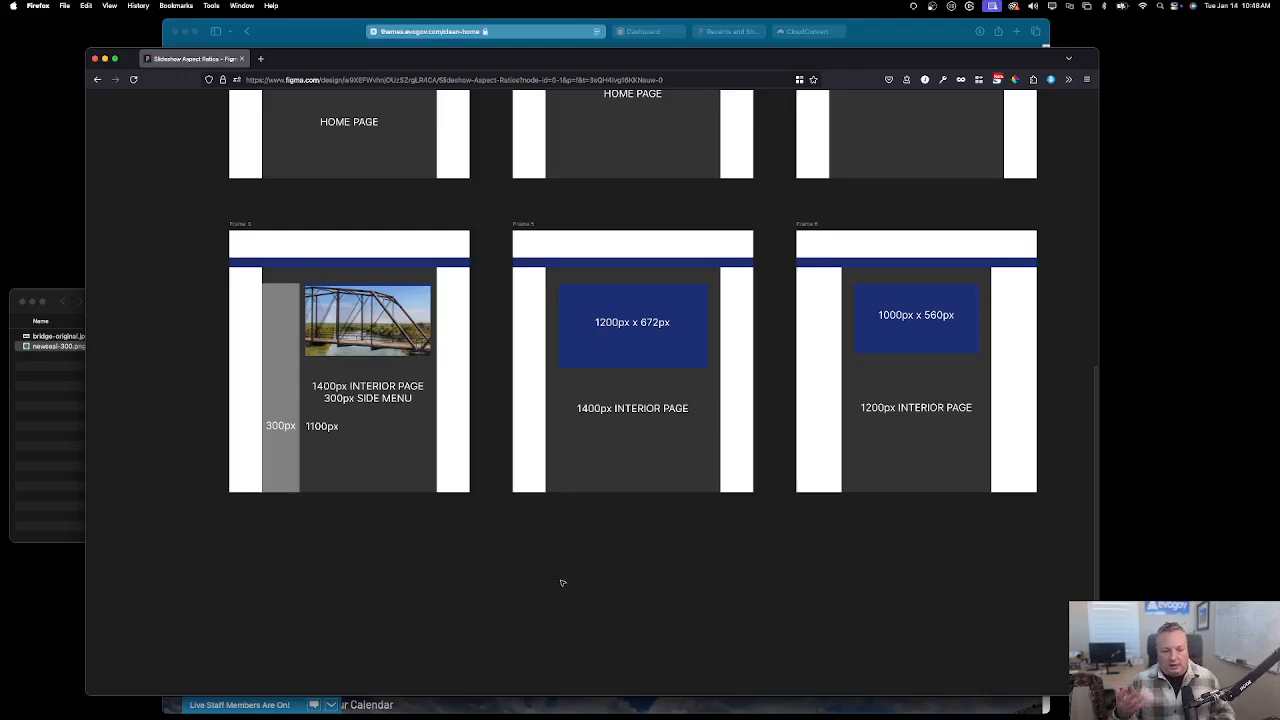
{"action": "left_click", "coordinate": [610, 460]}
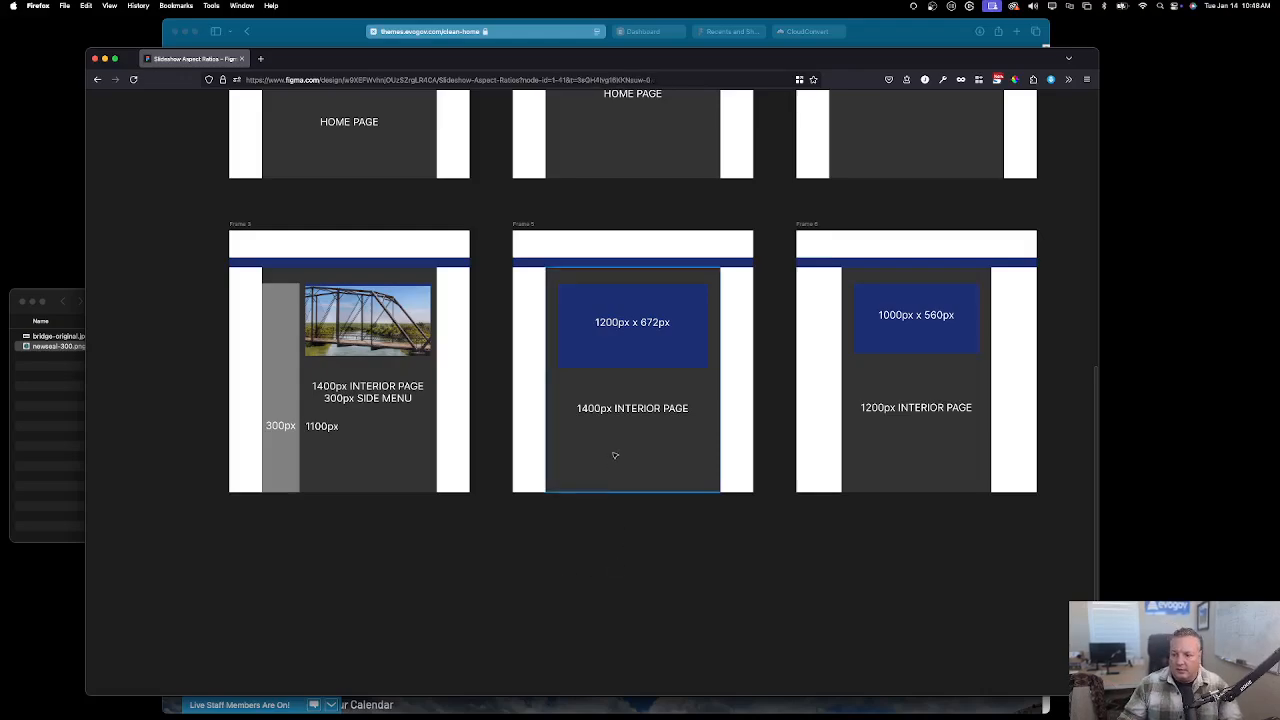
{"action": "left_click", "coordinate": [618, 343]}
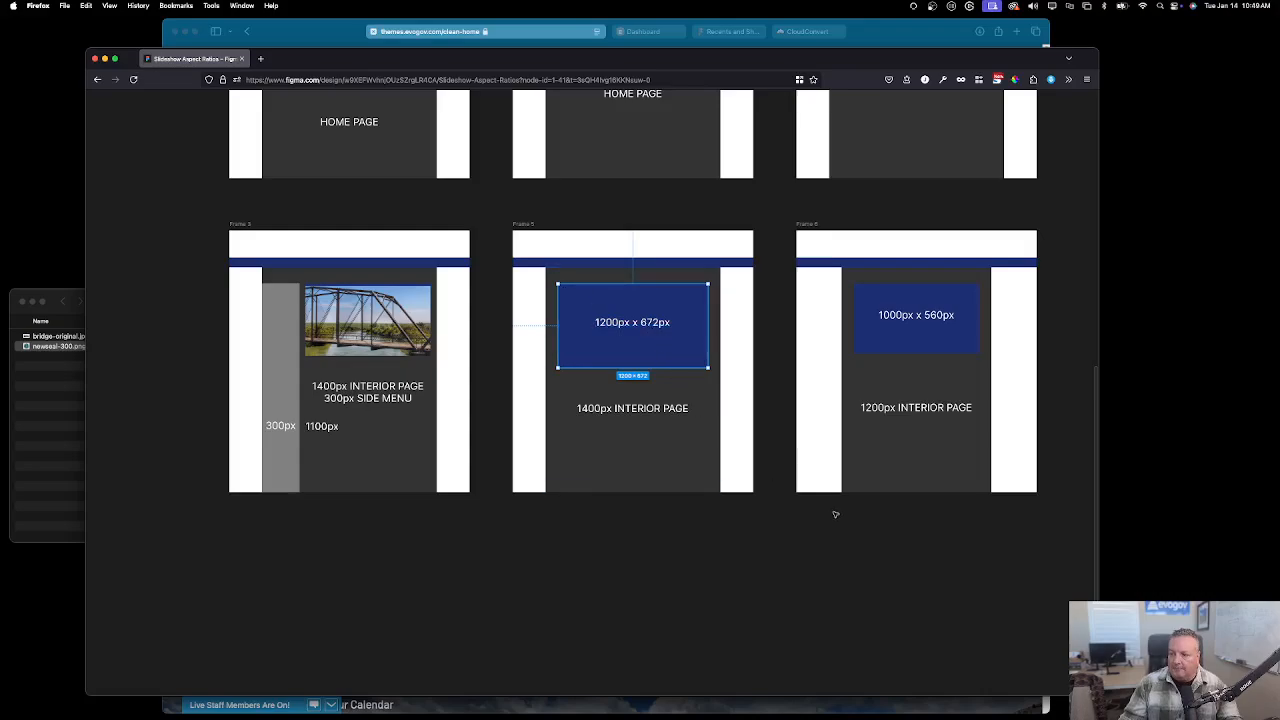
{"action": "left_click", "coordinate": [882, 450]}
{"action": "scroll", "coordinate": [799, 536], "scroll_direction": "right", "scroll_amount": 5}
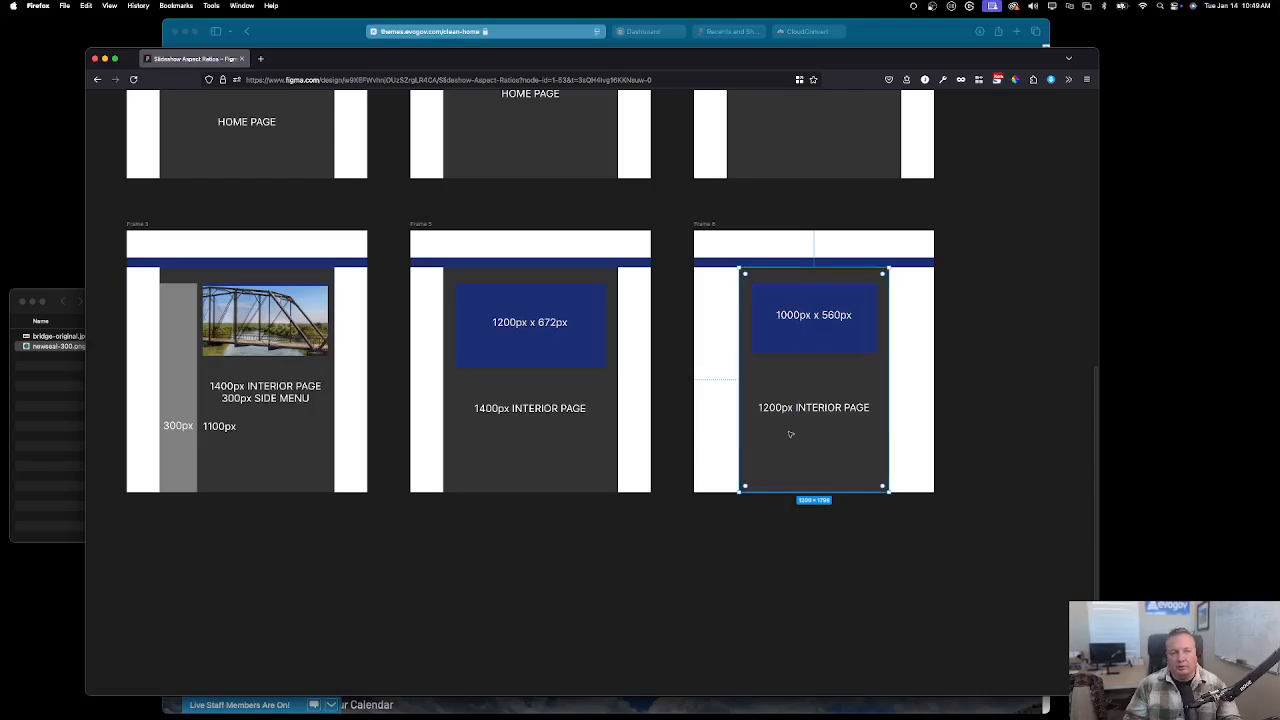
{"action": "left_click", "coordinate": [566, 424]}
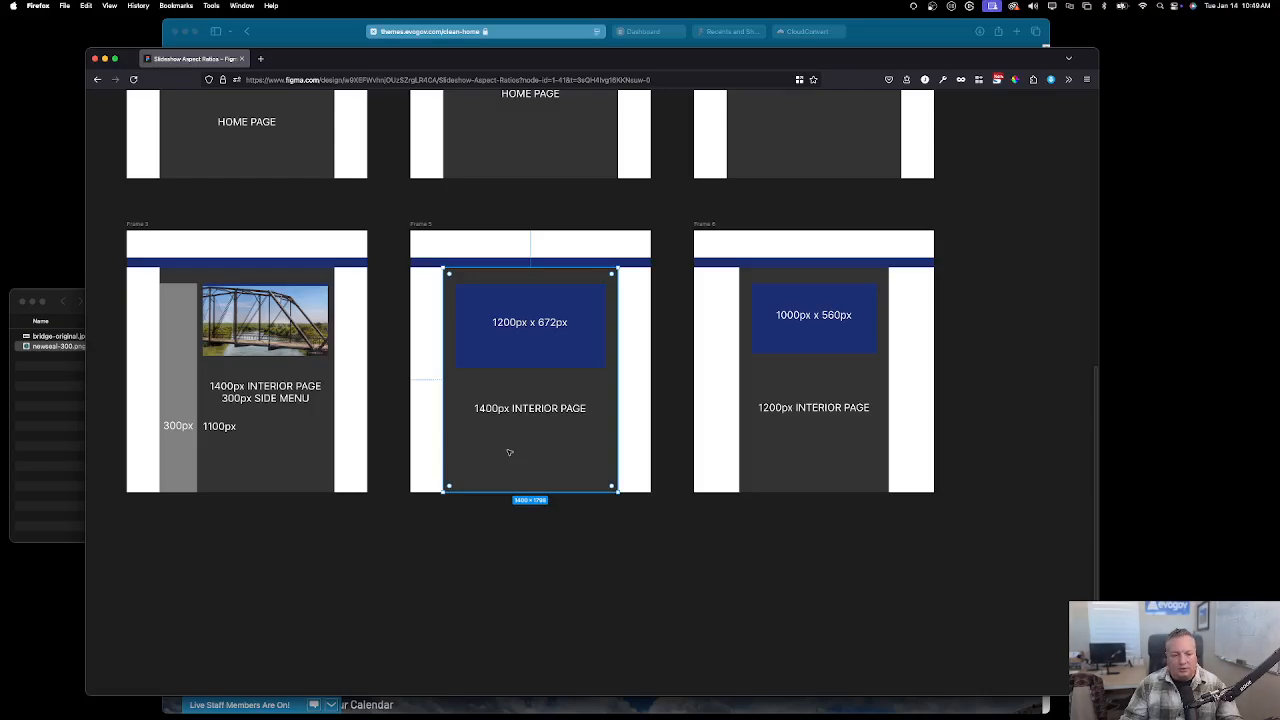
{"action": "left_click", "coordinate": [811, 445]}
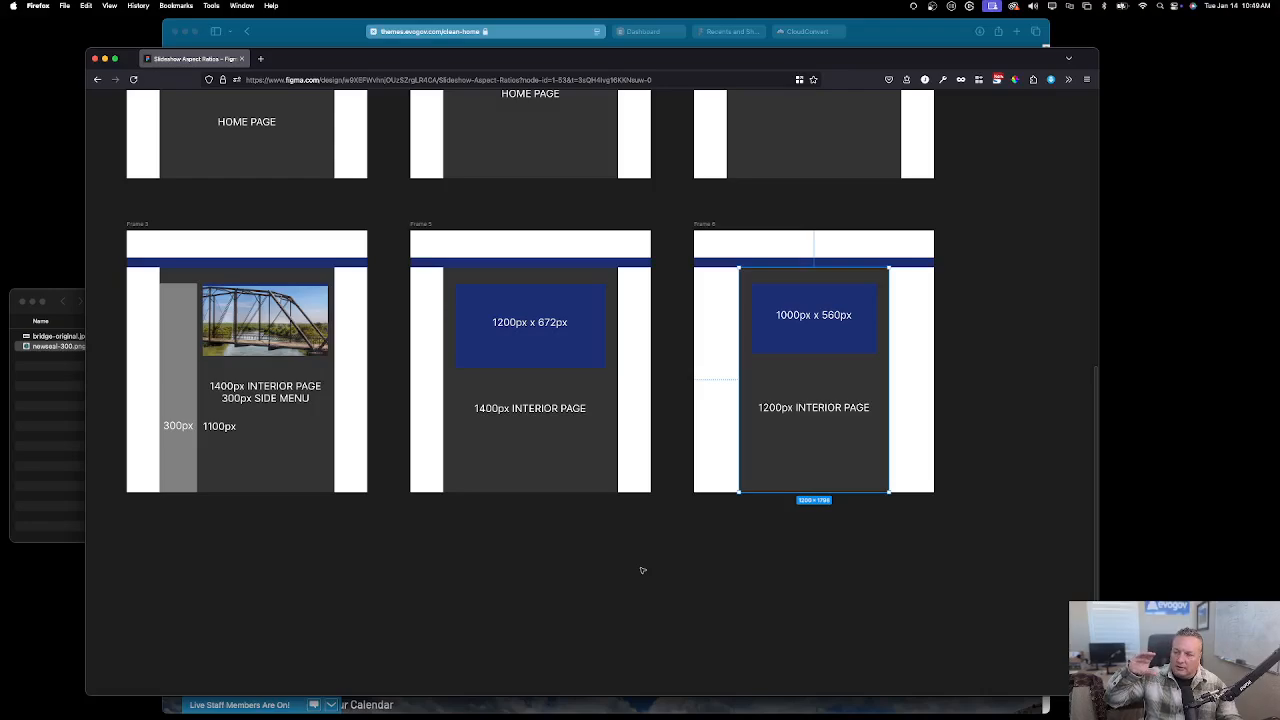
{"action": "left_click", "coordinate": [815, 337]}
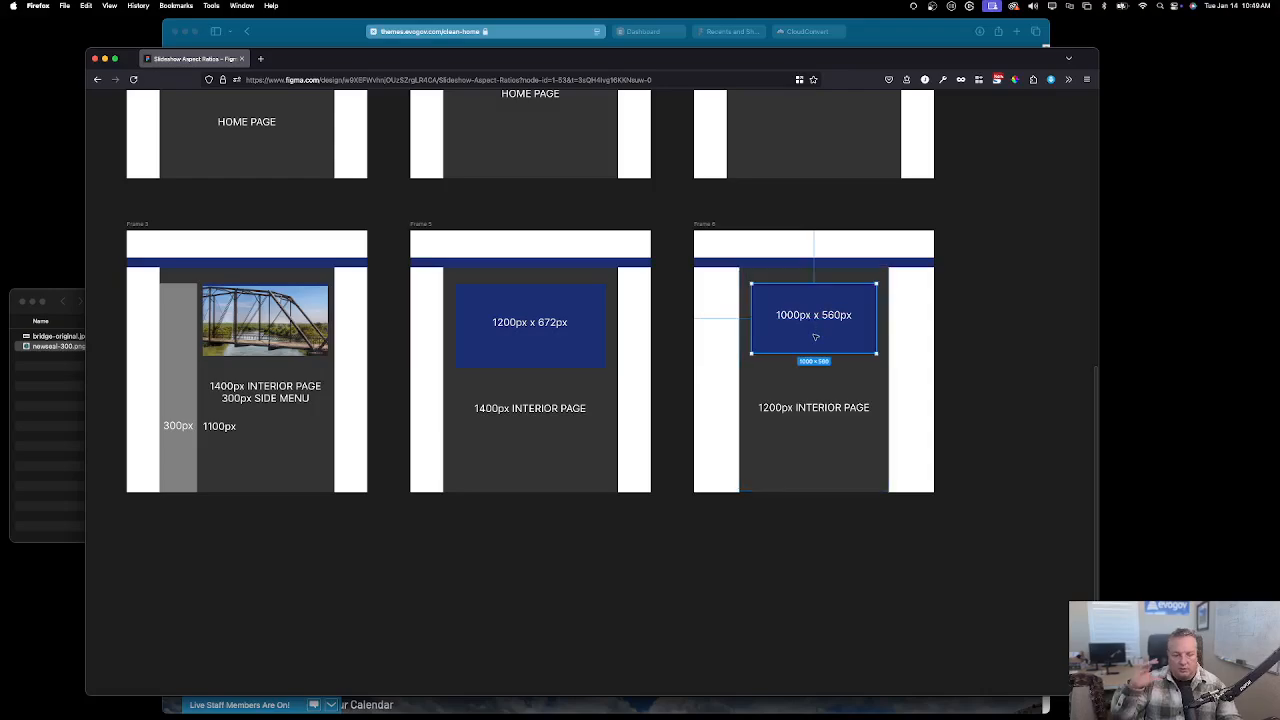
Review the Sizing Slideshow Images examples and select the 1000px x 560px box beside the 1920px x 1080px one.
{"action": "scroll", "coordinate": [601, 557], "scroll_direction": "up", "scroll_amount": 3}
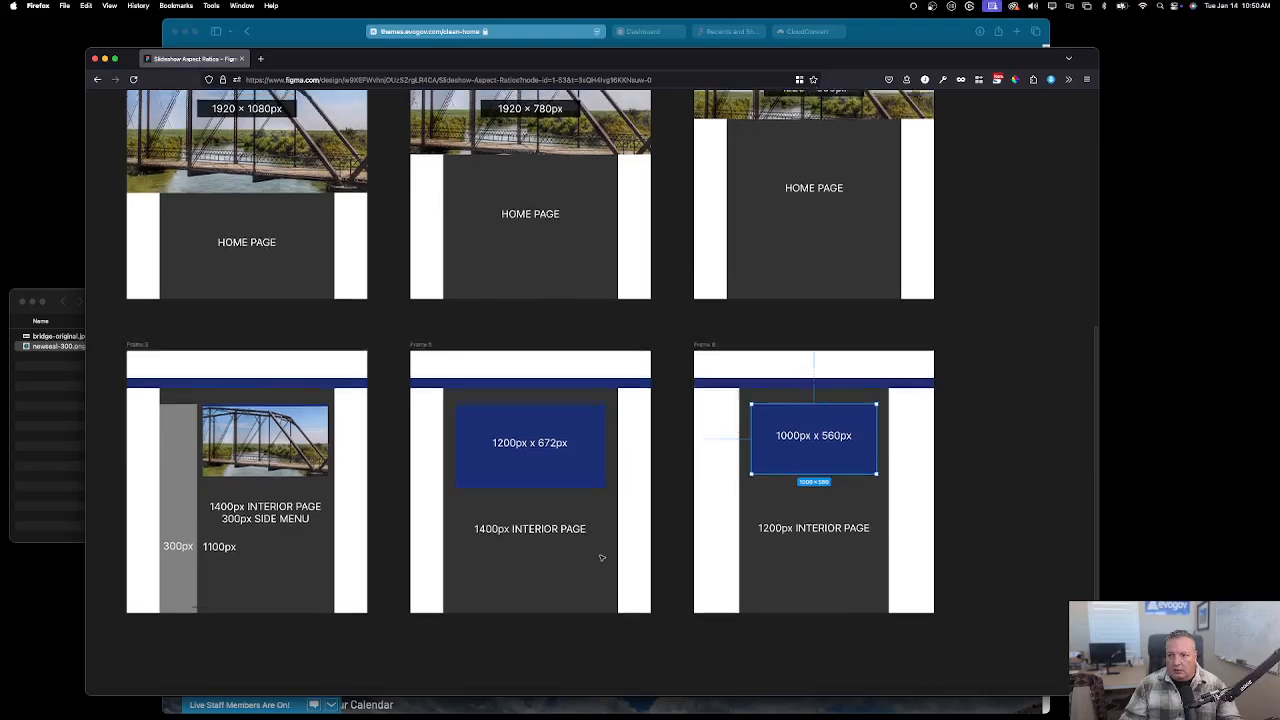
{"action": "scroll", "coordinate": [601, 557], "scroll_direction": "up", "scroll_amount": 3}
{"action": "scroll", "coordinate": [601, 557], "scroll_direction": "up", "scroll_amount": 2}
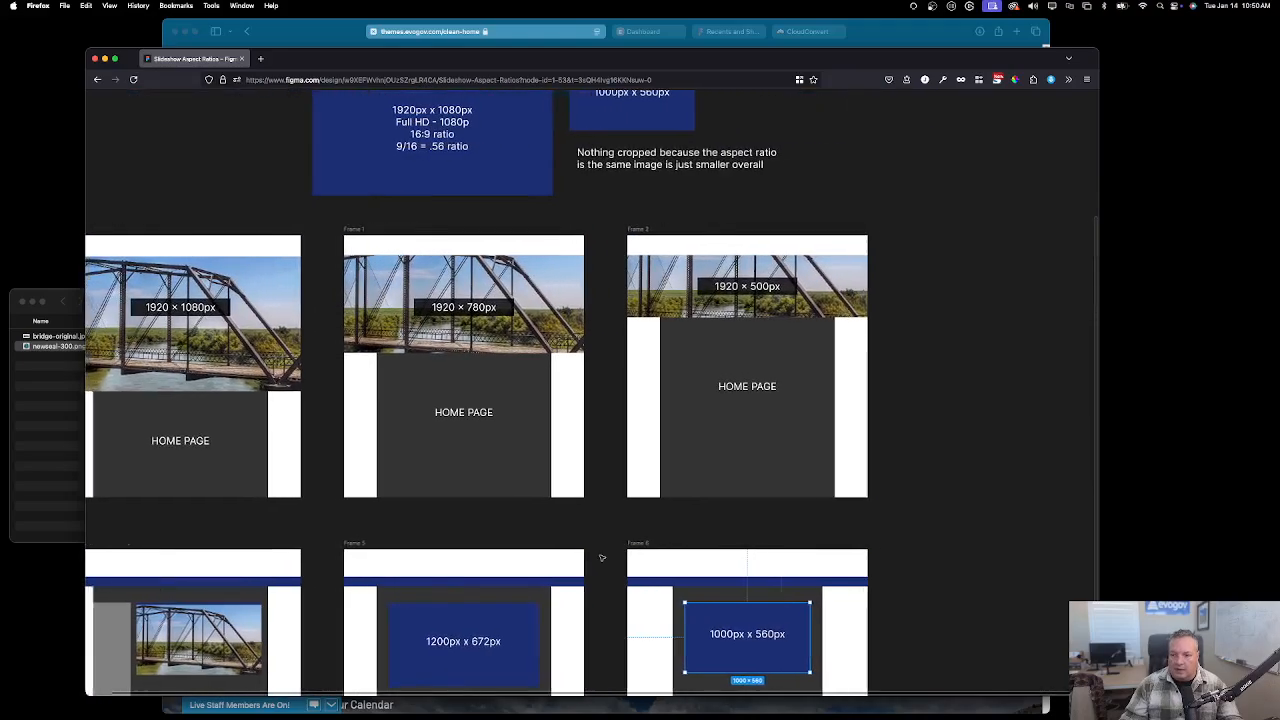
{"action": "scroll", "coordinate": [595, 557], "scroll_direction": "up", "scroll_amount": 4}
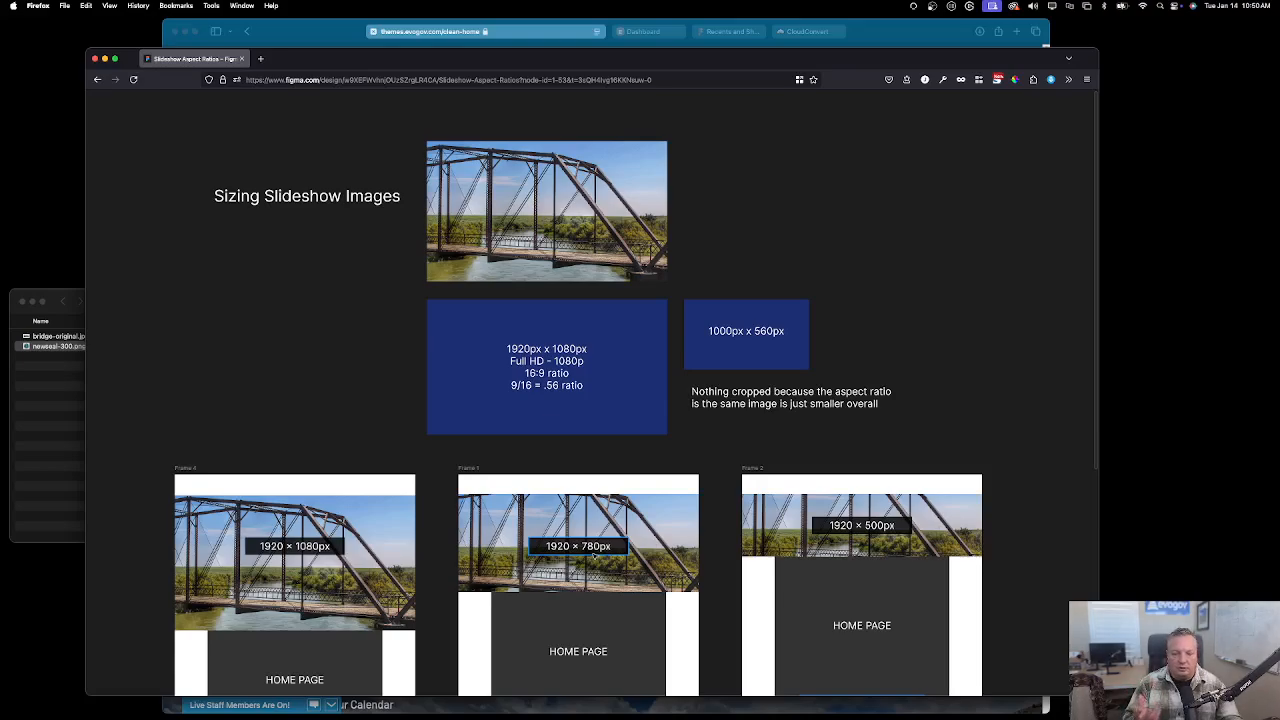
{"action": "left_click", "coordinate": [733, 347]}
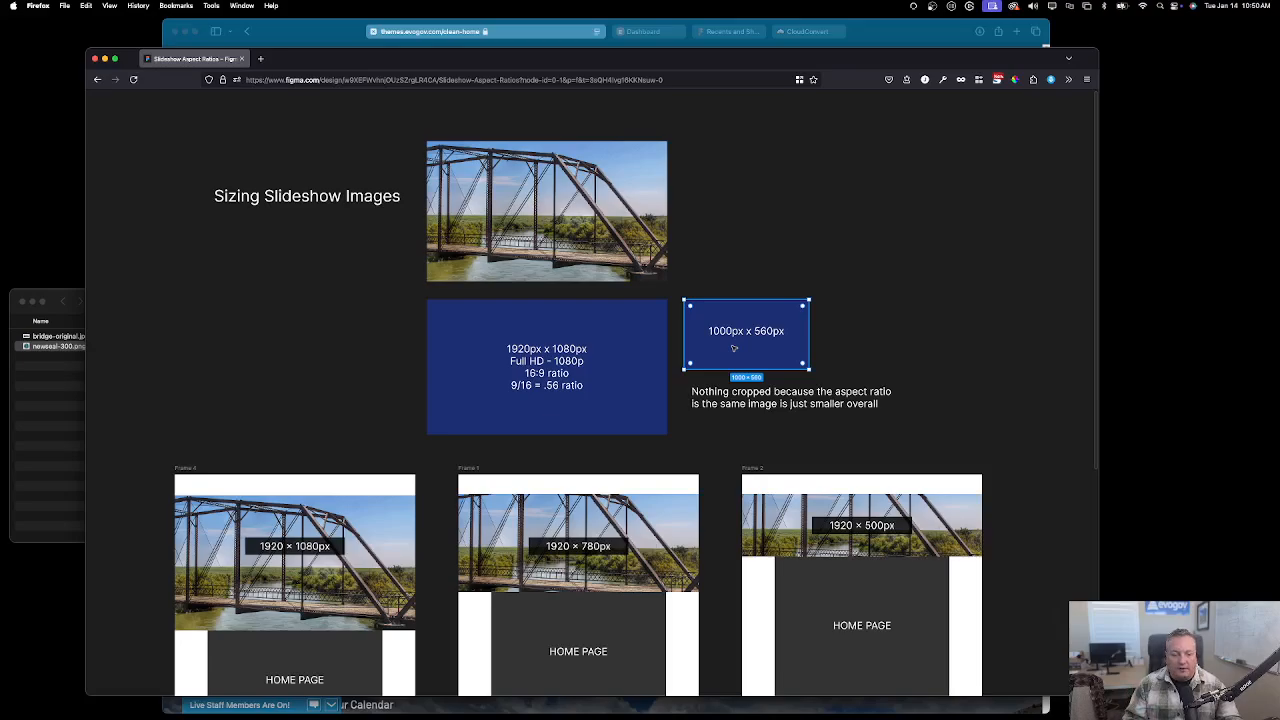
Switch to the Clean theme site in Safari and open the Full-Width Page with Slideshow sample under Page Elements.
{"action": "left_click", "coordinate": [342, 35]}
{"action": "mouse_move", "coordinate": [643, 149]}
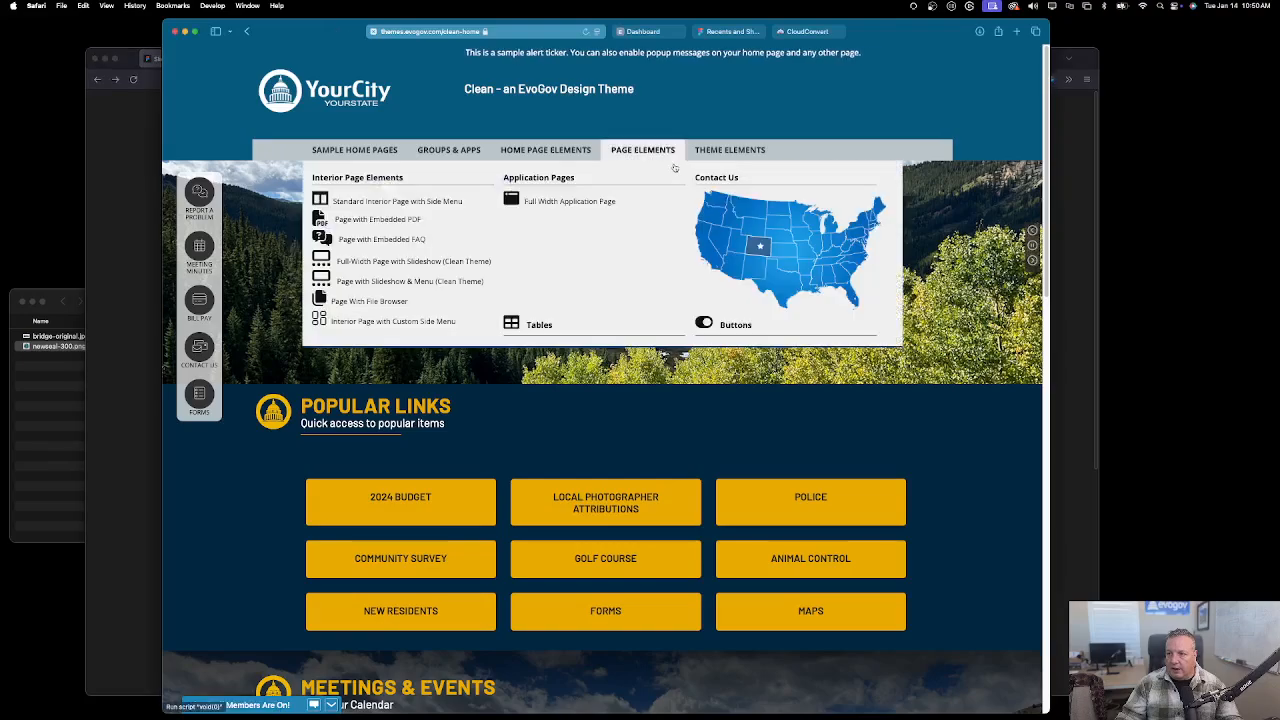
{"action": "left_click", "coordinate": [393, 263]}
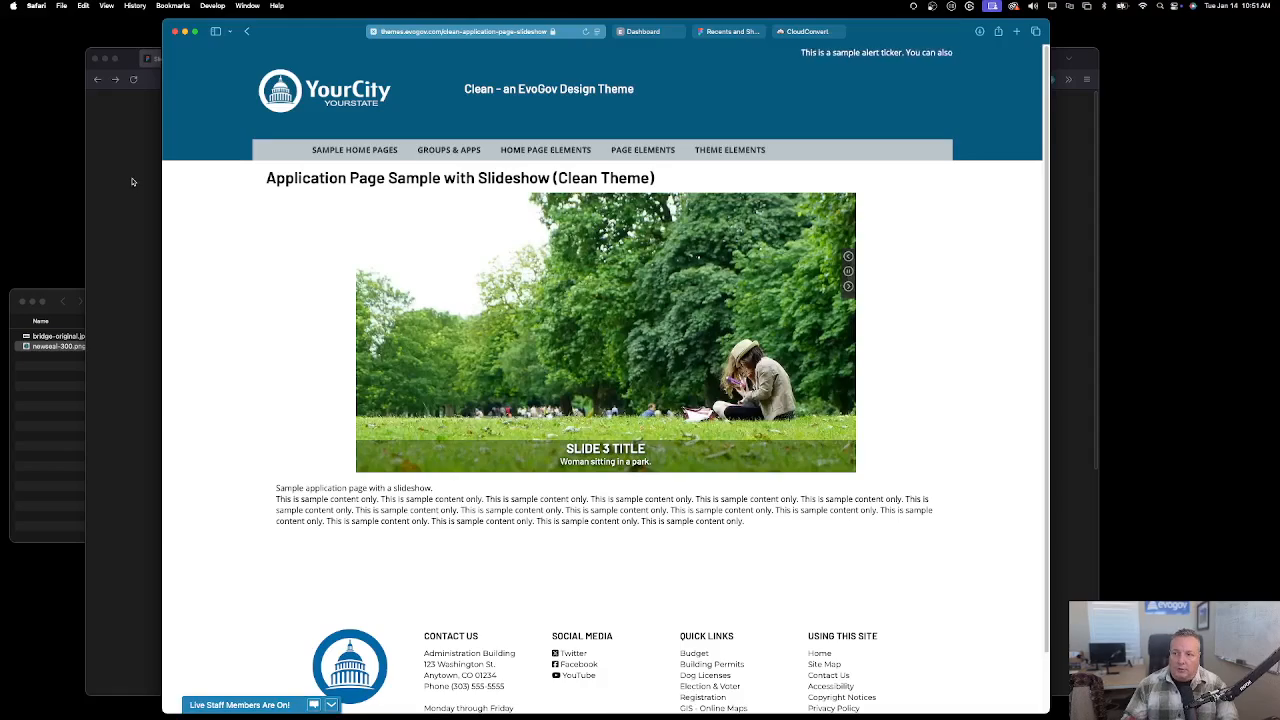
Show the Figma recent files page in Safari.
{"action": "left_click", "coordinate": [733, 31]}
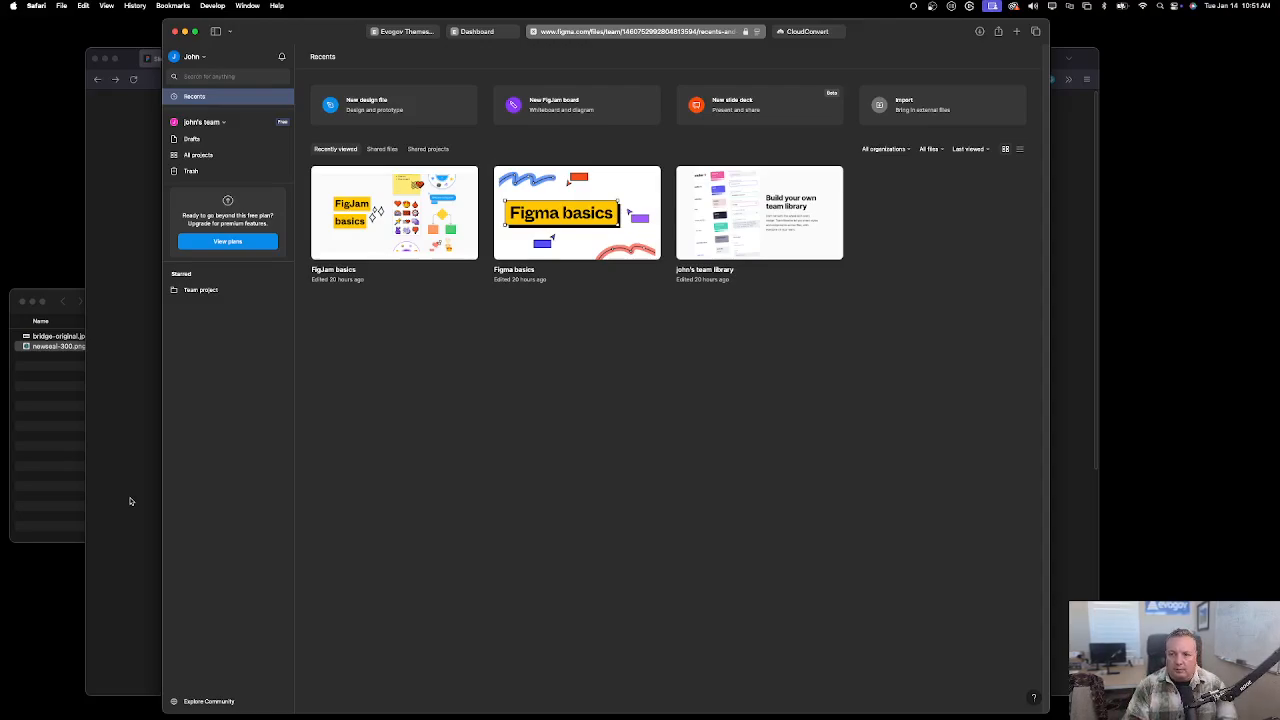
Create a new design file in Figma and place bridge-original.jpg from the Downloads folder on the canvas.
{"action": "left_click_drag", "start_coordinate": [902, 30], "coordinate": [894, 24]}
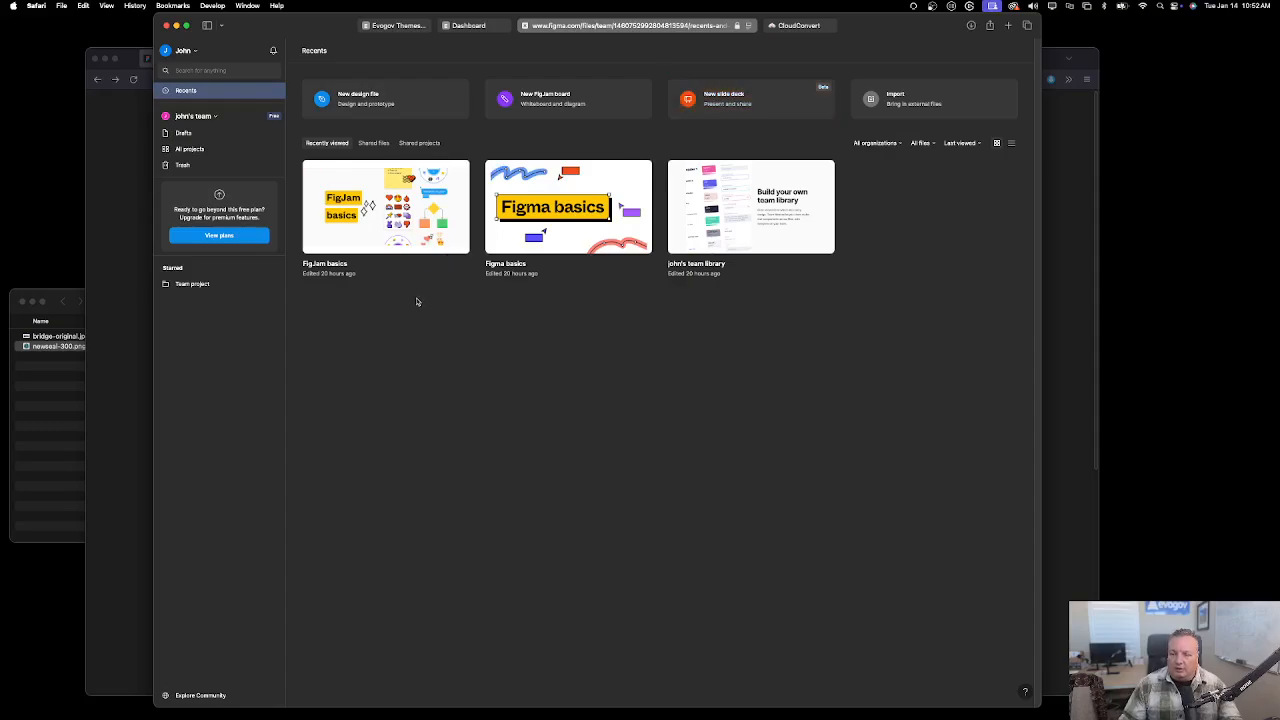
{"action": "left_click", "coordinate": [364, 101]}
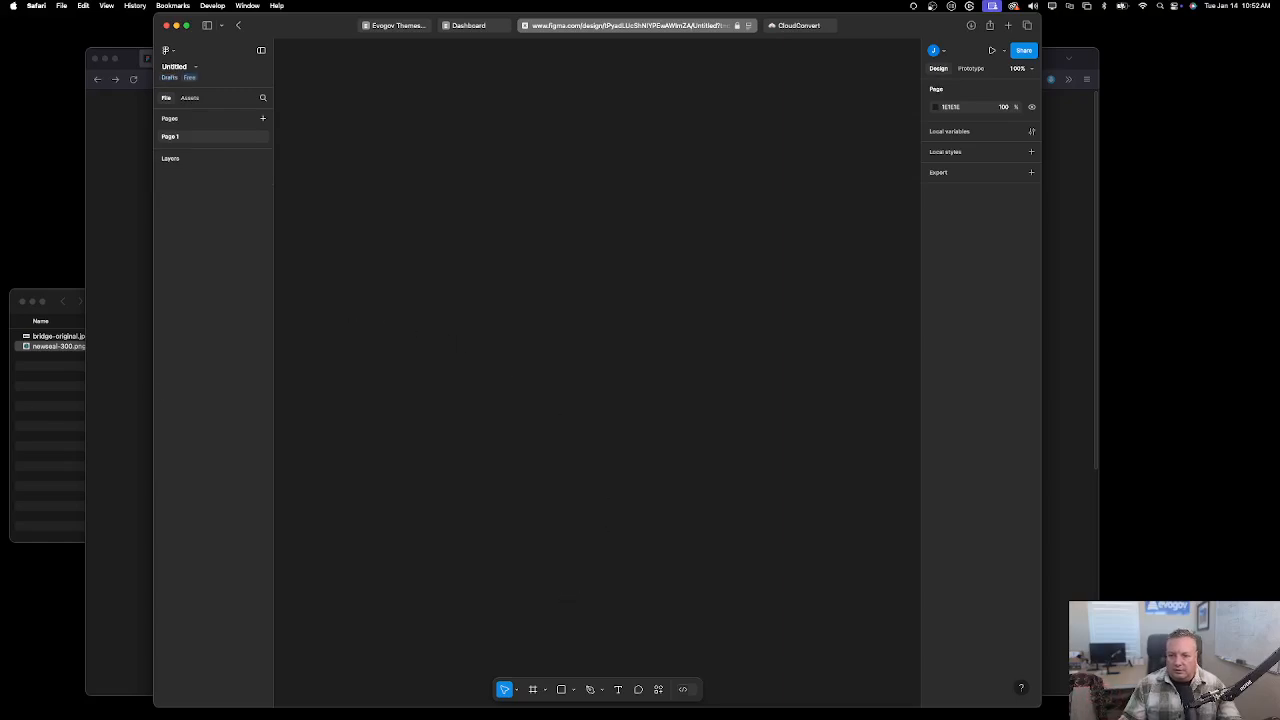
{"action": "left_click", "coordinate": [70, 378]}
{"action": "left_click", "coordinate": [87, 337]}
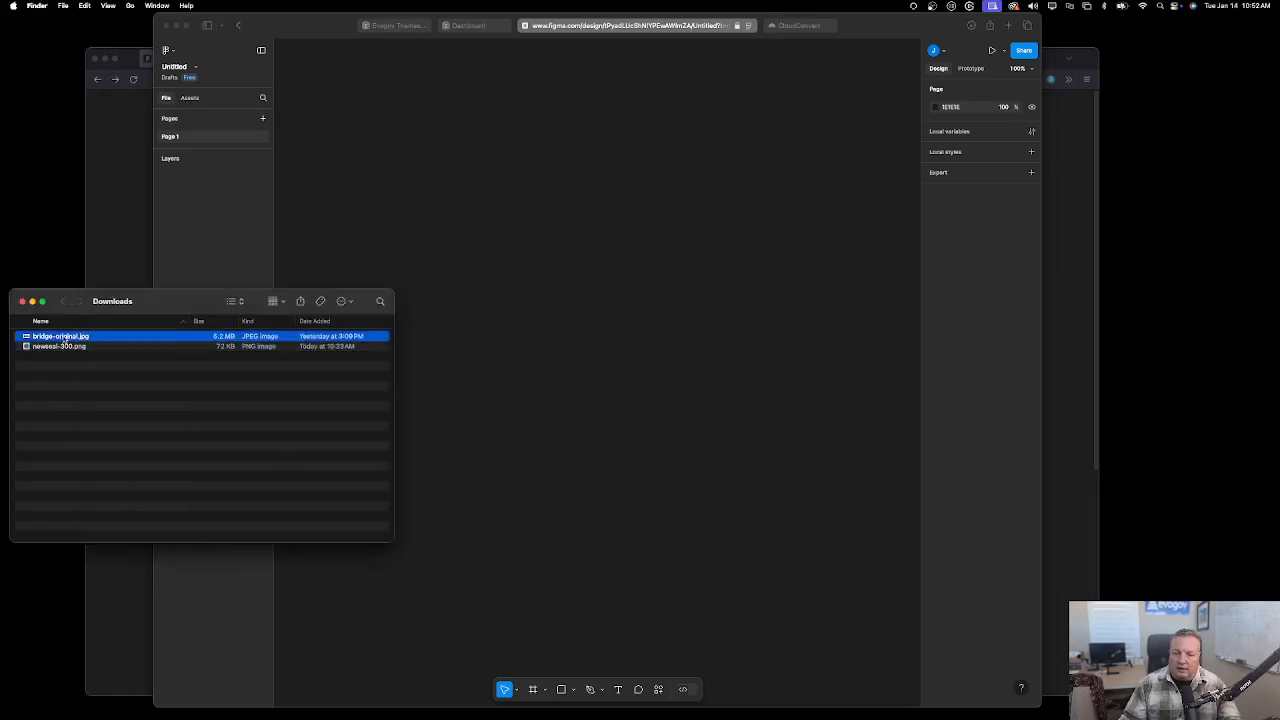
{"action": "left_click_drag", "start_coordinate": [65, 340], "coordinate": [583, 329]}
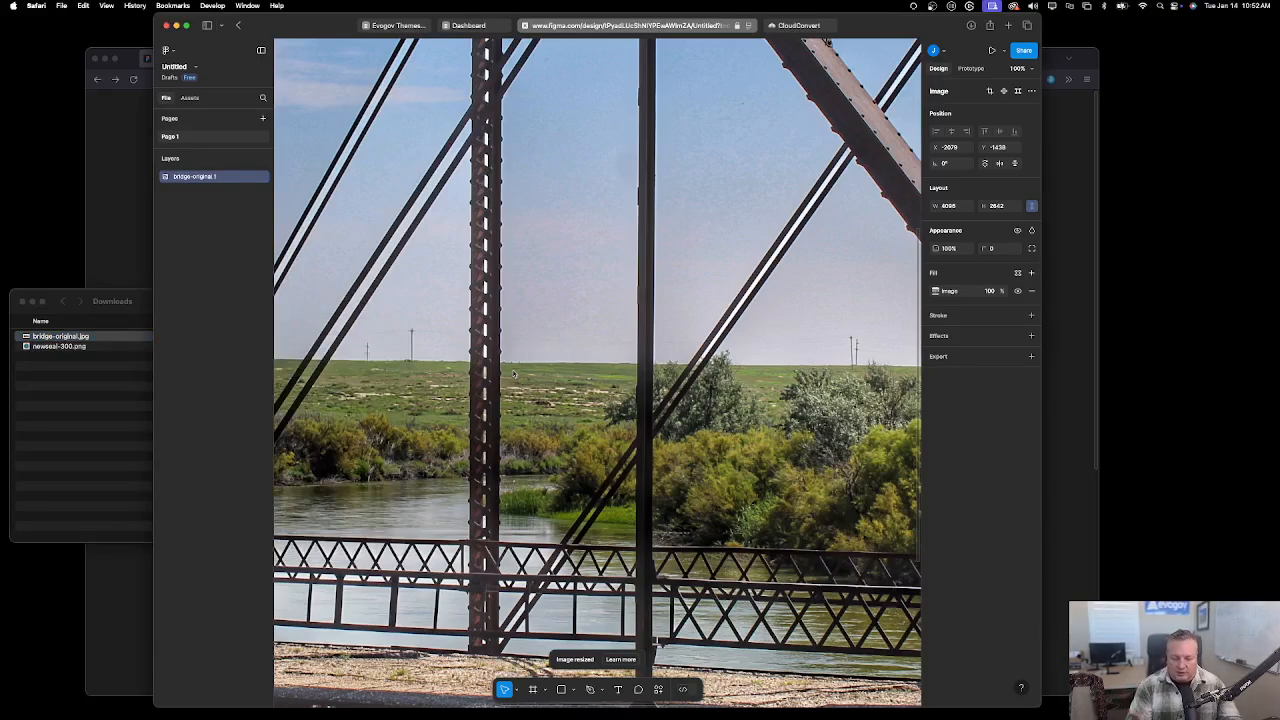
{"action": "key", "text": "minus"}
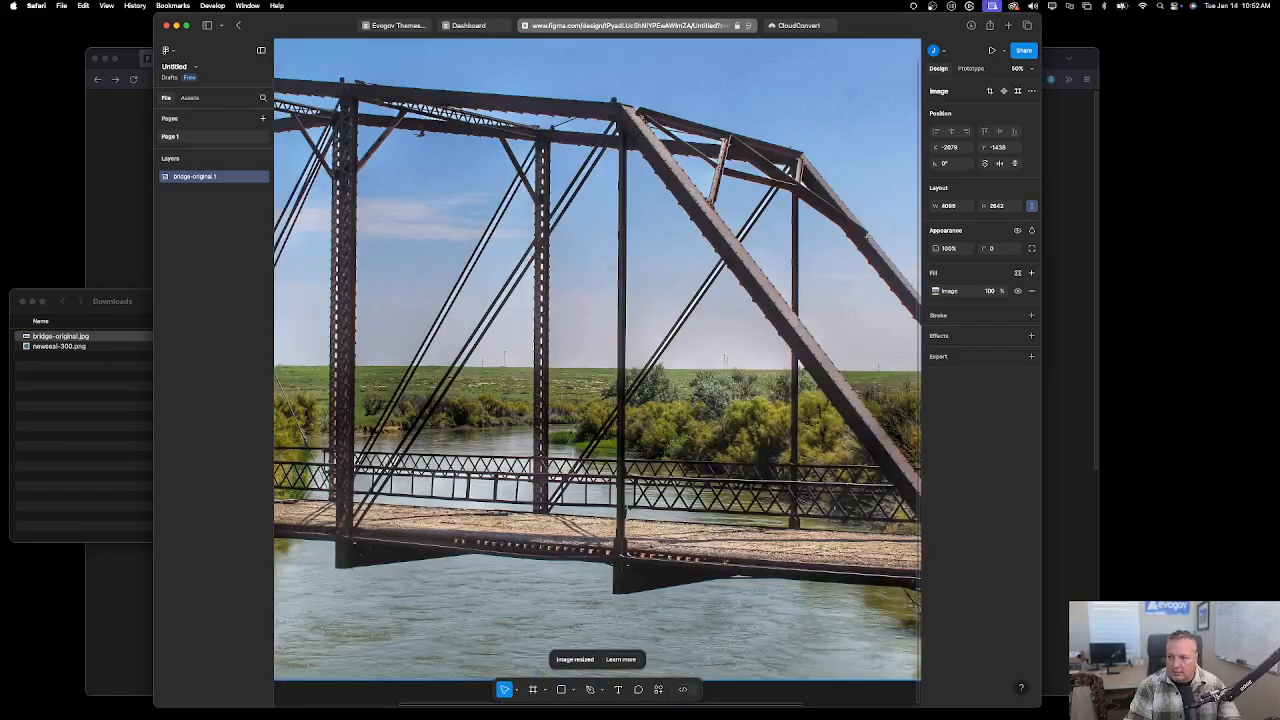
{"action": "key", "text": "shift+1"}
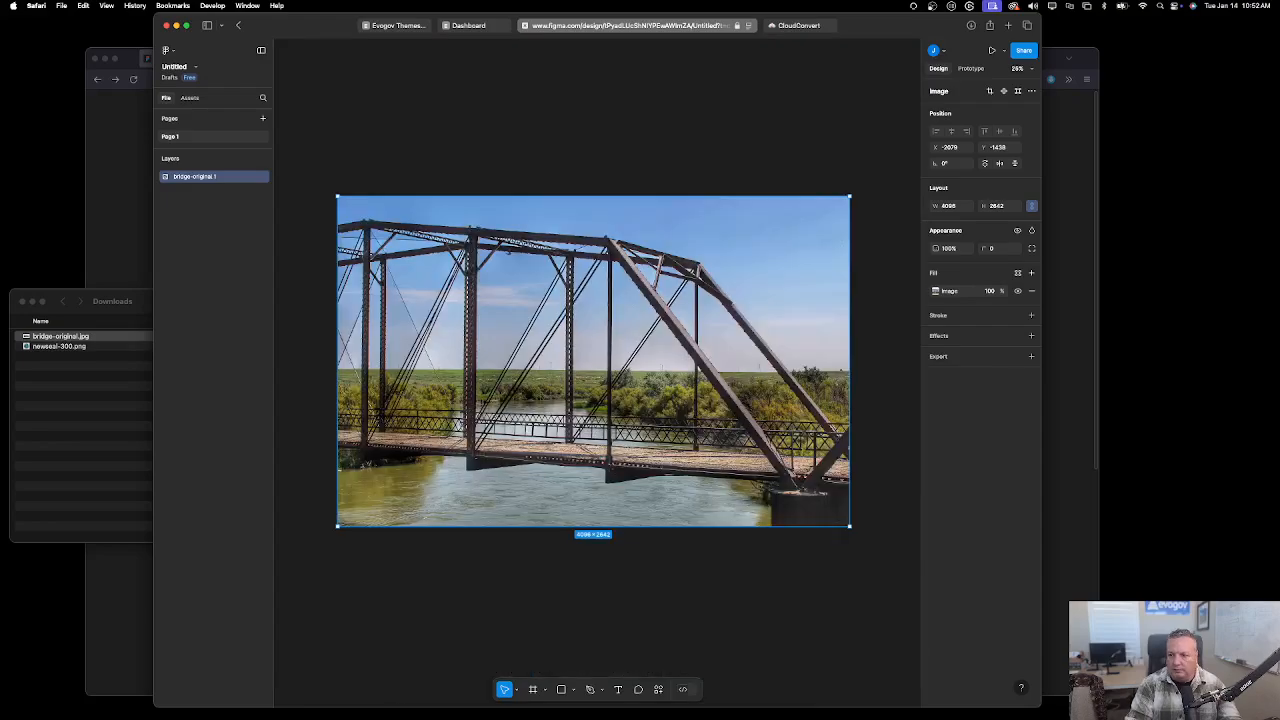
{"action": "scroll", "coordinate": [494, 591], "scroll_direction": "down", "scroll_amount": 1}
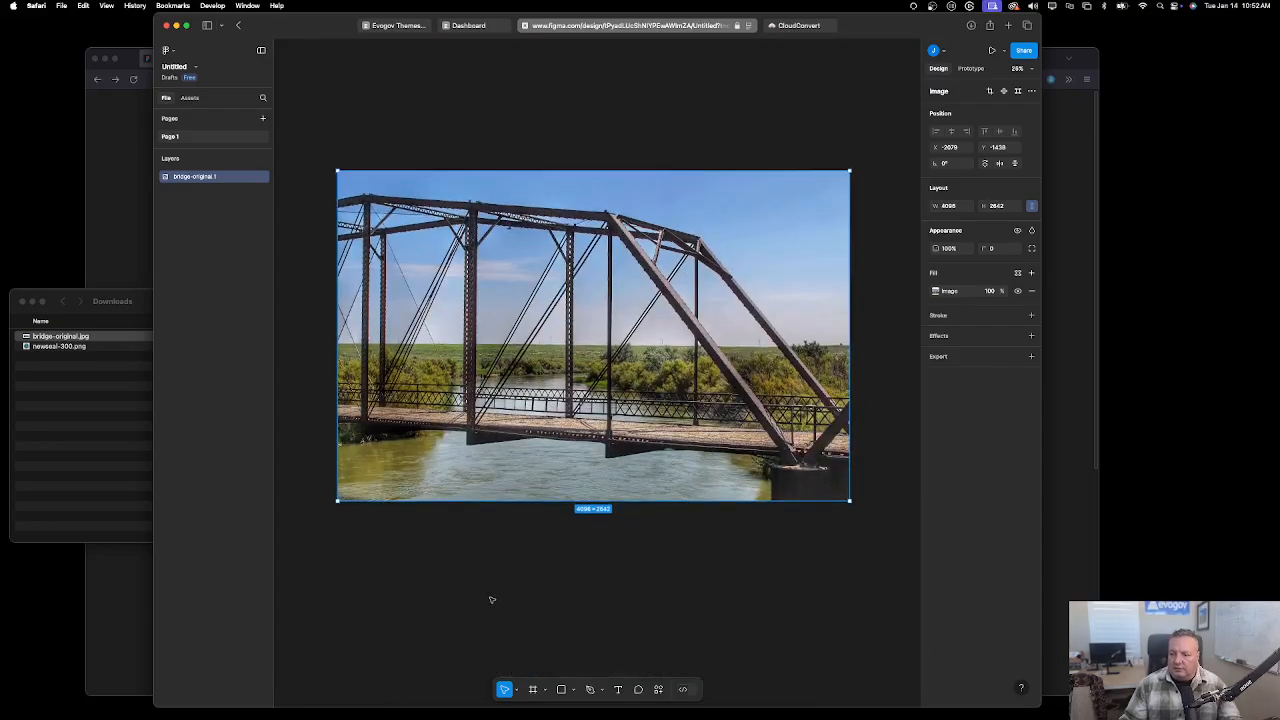
{"action": "left_click", "coordinate": [525, 579]}
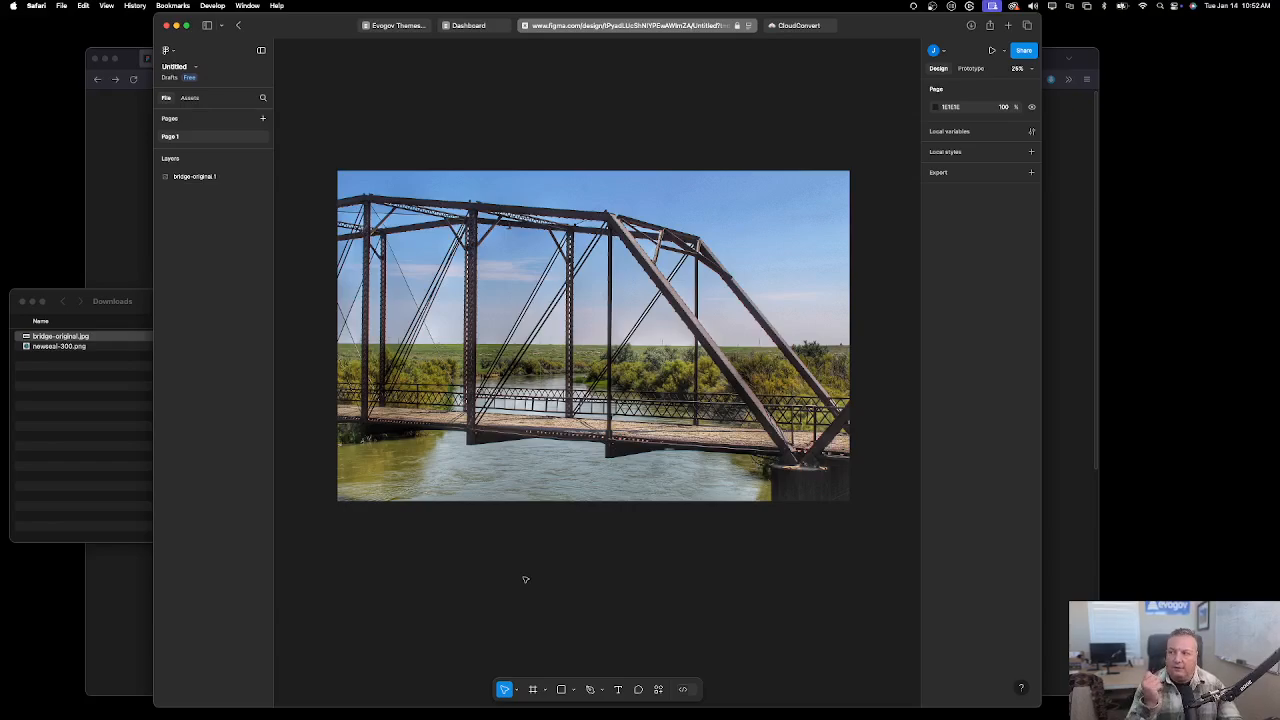
Set the bridge image's width to 1000 px with its proportions locked.
{"action": "left_click", "coordinate": [662, 268]}
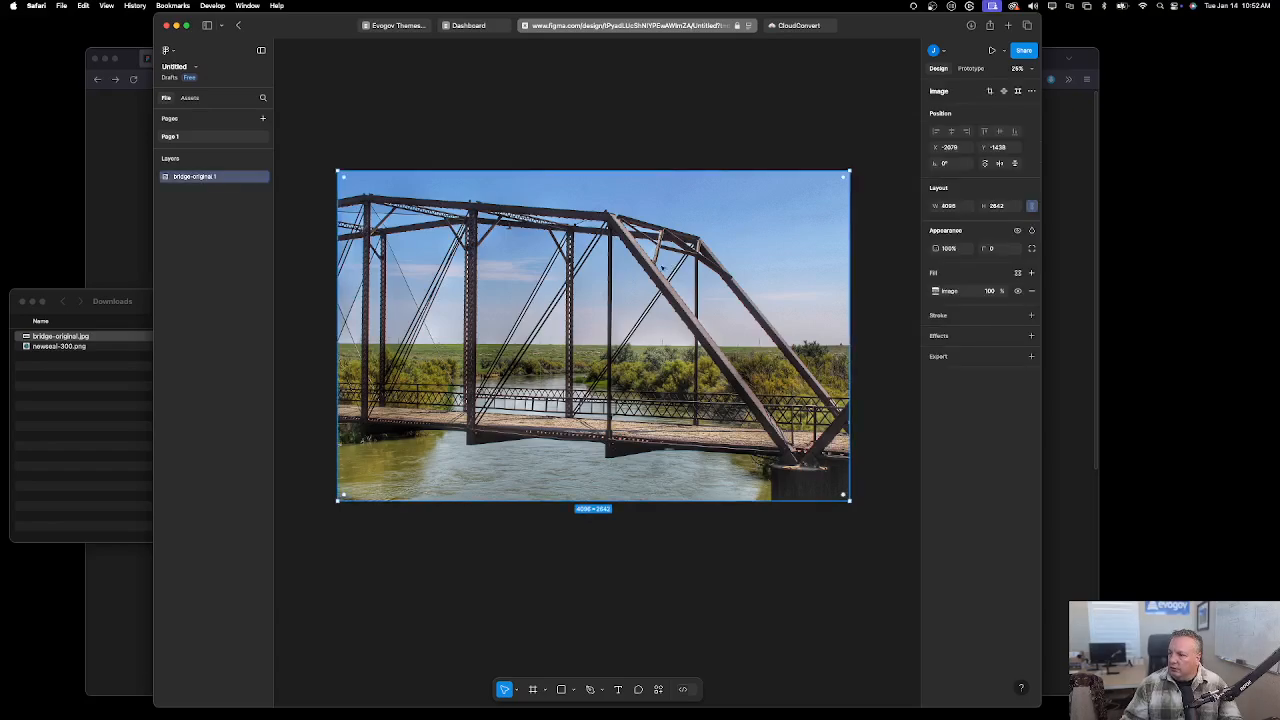
{"action": "left_click", "coordinate": [948, 208]}
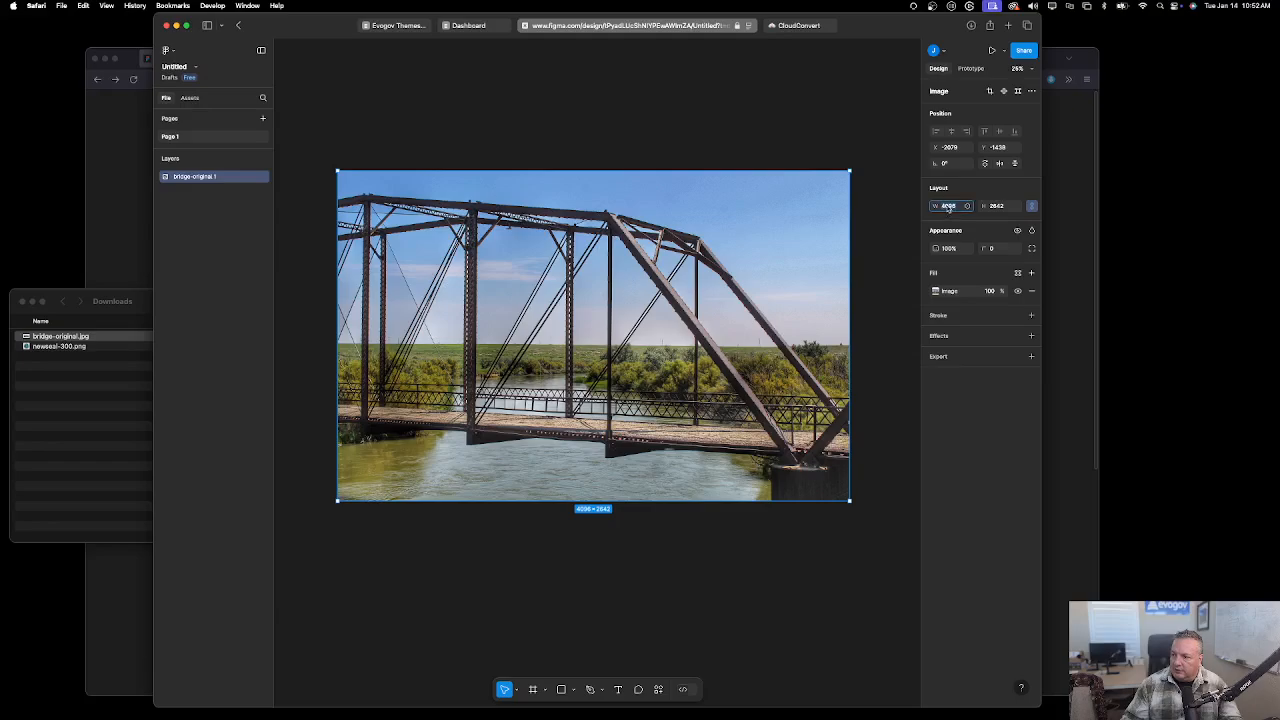
{"action": "left_click", "coordinate": [993, 208]}
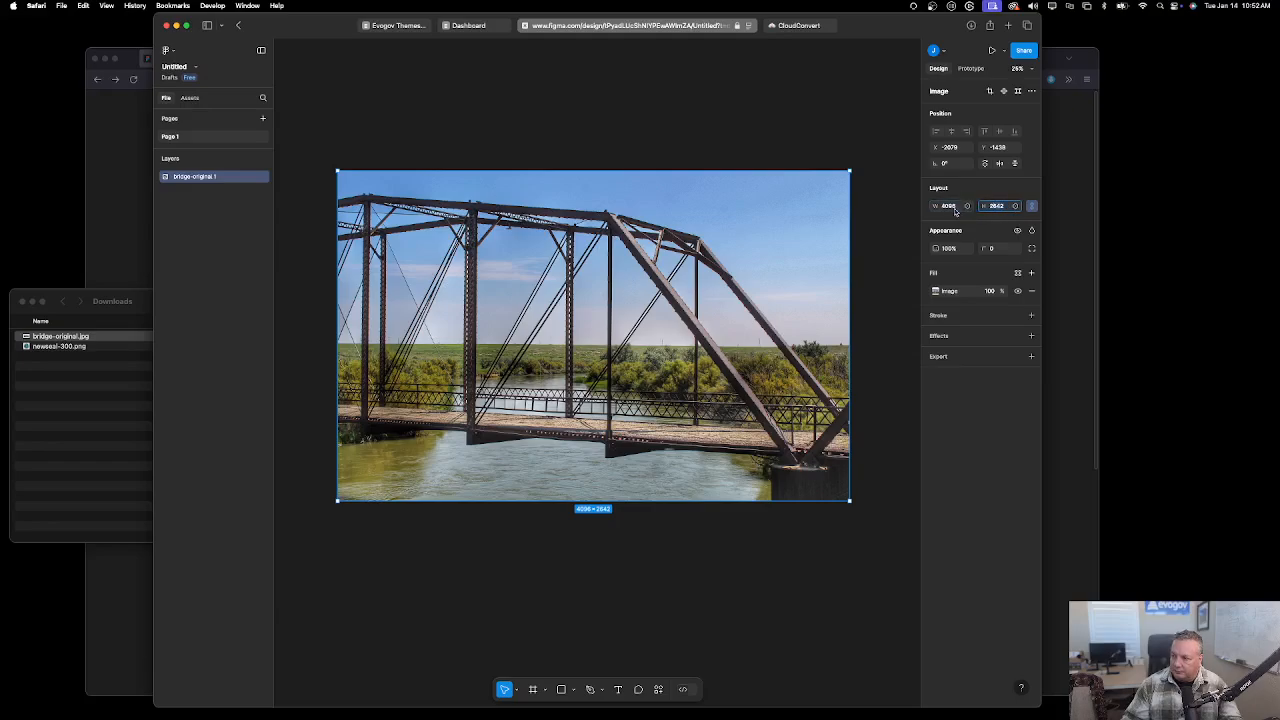
{"action": "left_click", "coordinate": [955, 209]}
{"action": "type", "text": "192"}
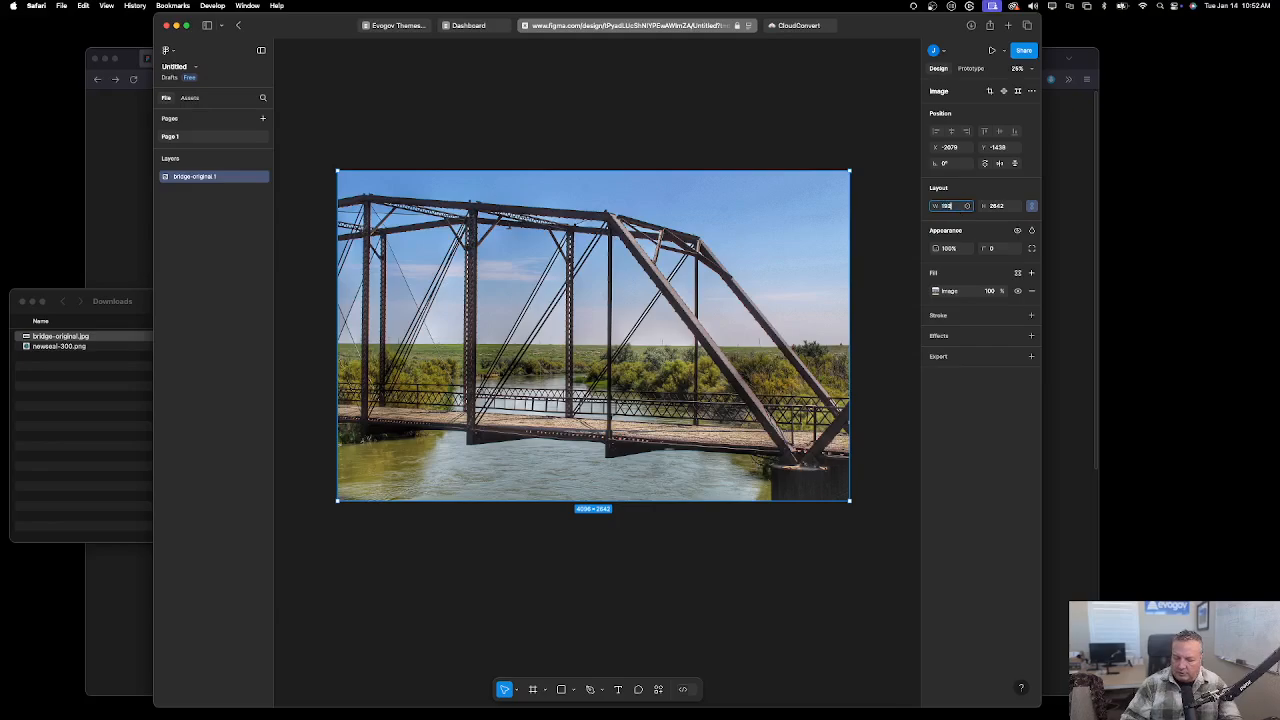
{"action": "key", "text": "BackSpace"}
{"action": "key", "text": "BackSpace"}
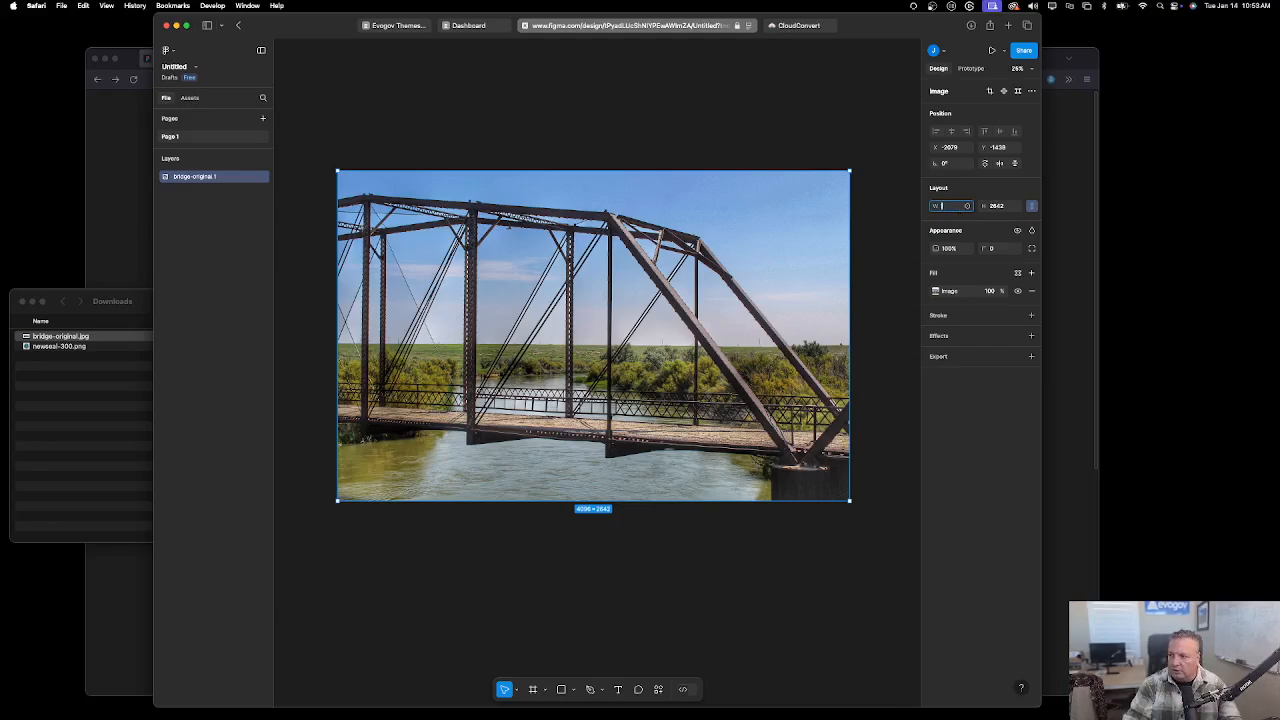
{"action": "type", "text": "000"}
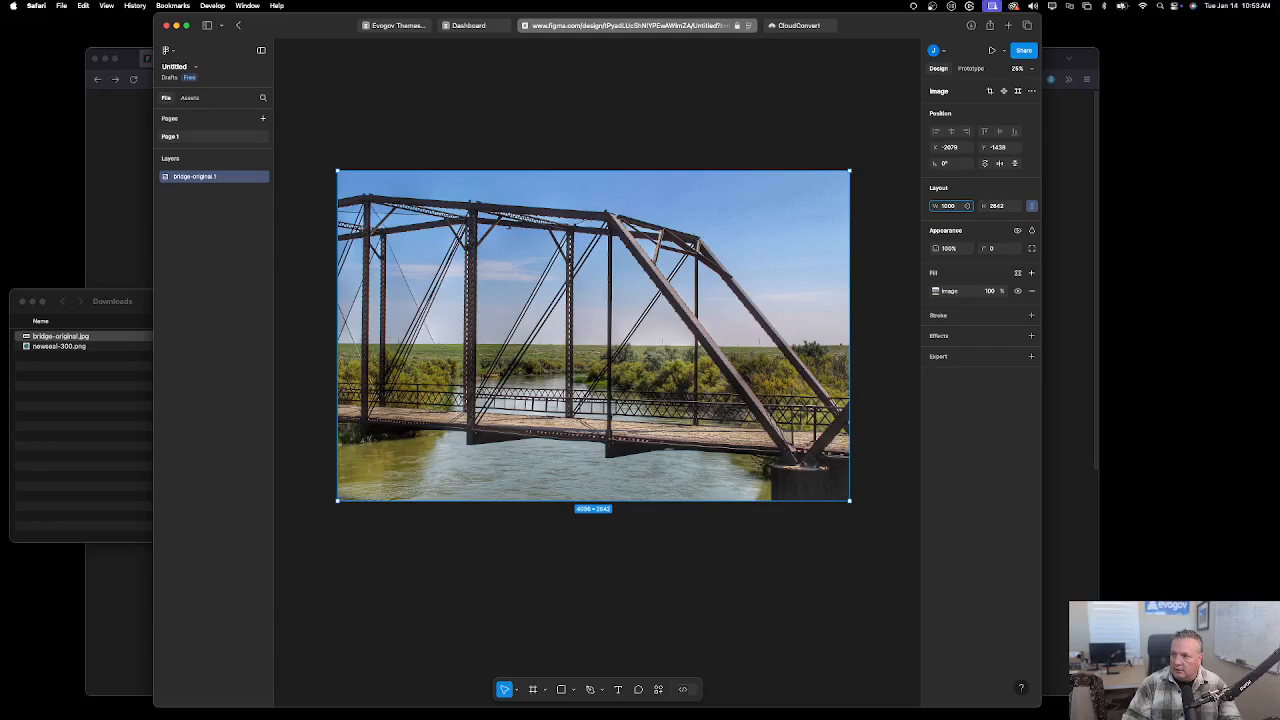
{"action": "key", "text": "Return"}
Examine the resized bridge image on the canvas at 100% zoom.
{"action": "scroll", "coordinate": [569, 314], "scroll_direction": "right", "scroll_amount": 3}
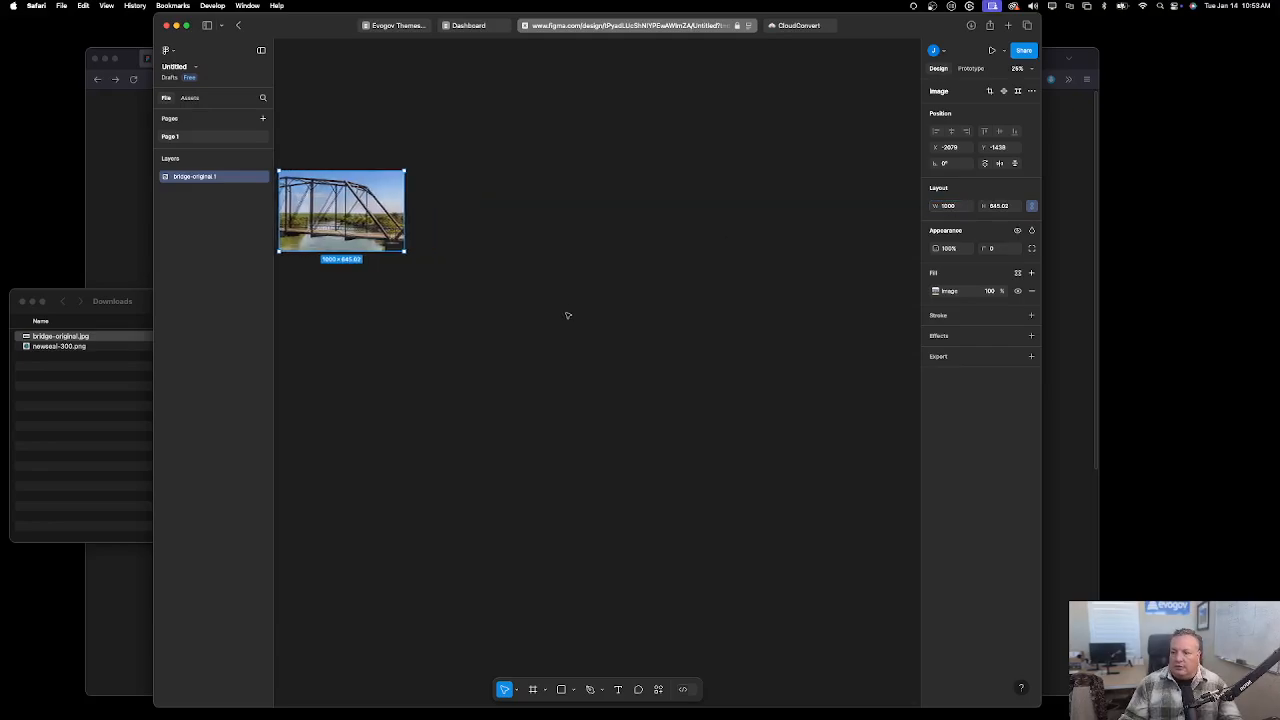
{"action": "scroll", "coordinate": [569, 314], "scroll_direction": "left", "scroll_amount": 6}
{"action": "scroll", "coordinate": [569, 315], "scroll_direction": "left", "scroll_amount": 3}
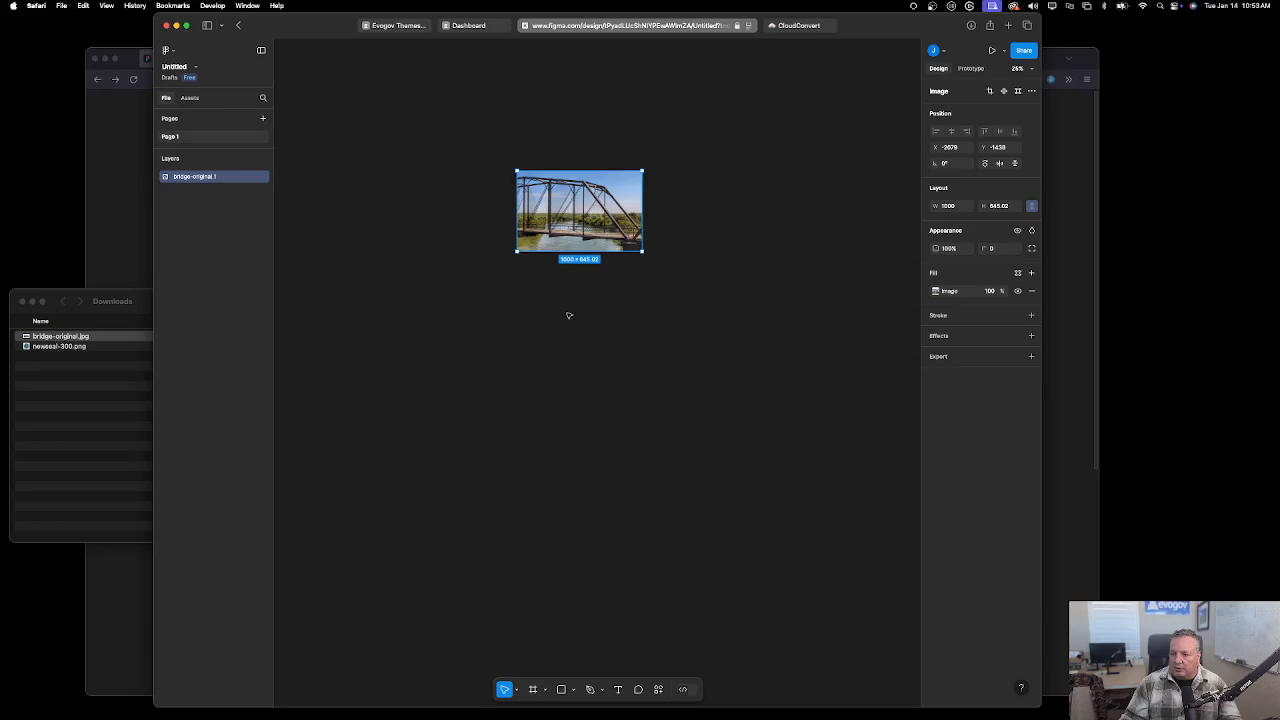
{"action": "scroll", "coordinate": [568, 315], "scroll_direction": "up", "scroll_amount": 5}
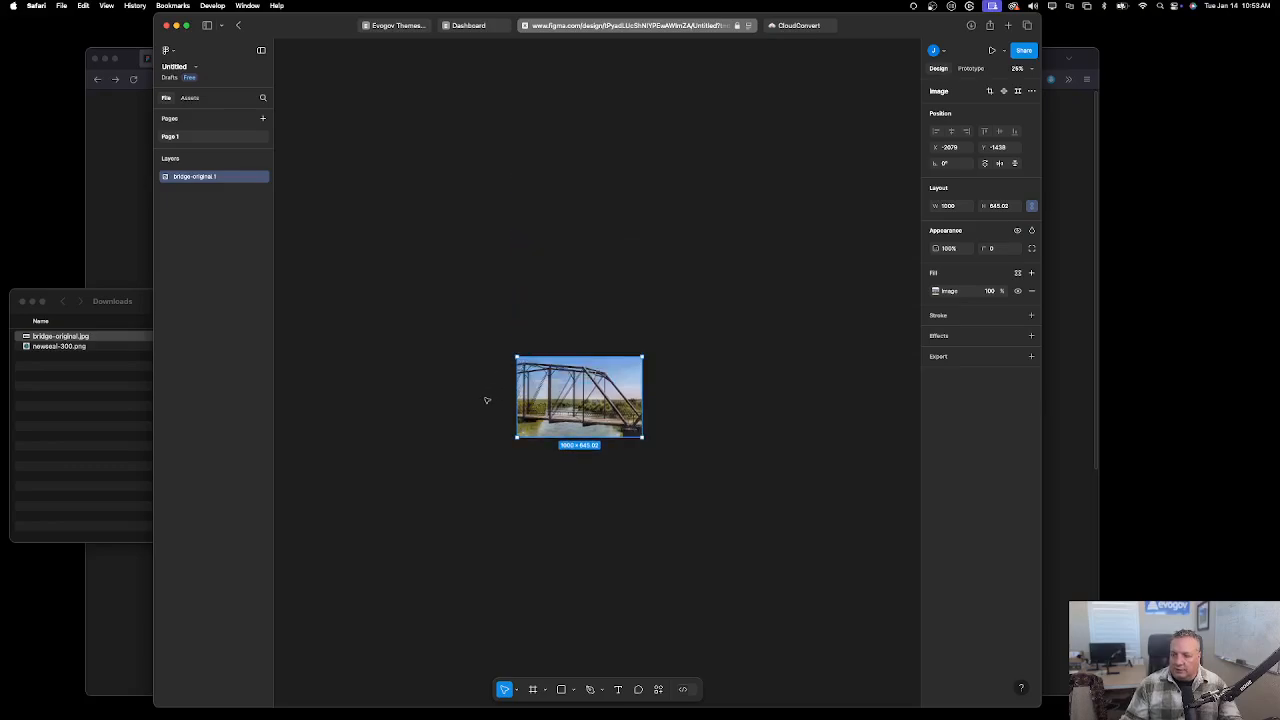
{"action": "scroll", "coordinate": [453, 420], "scroll_direction": "down", "scroll_amount": 3}
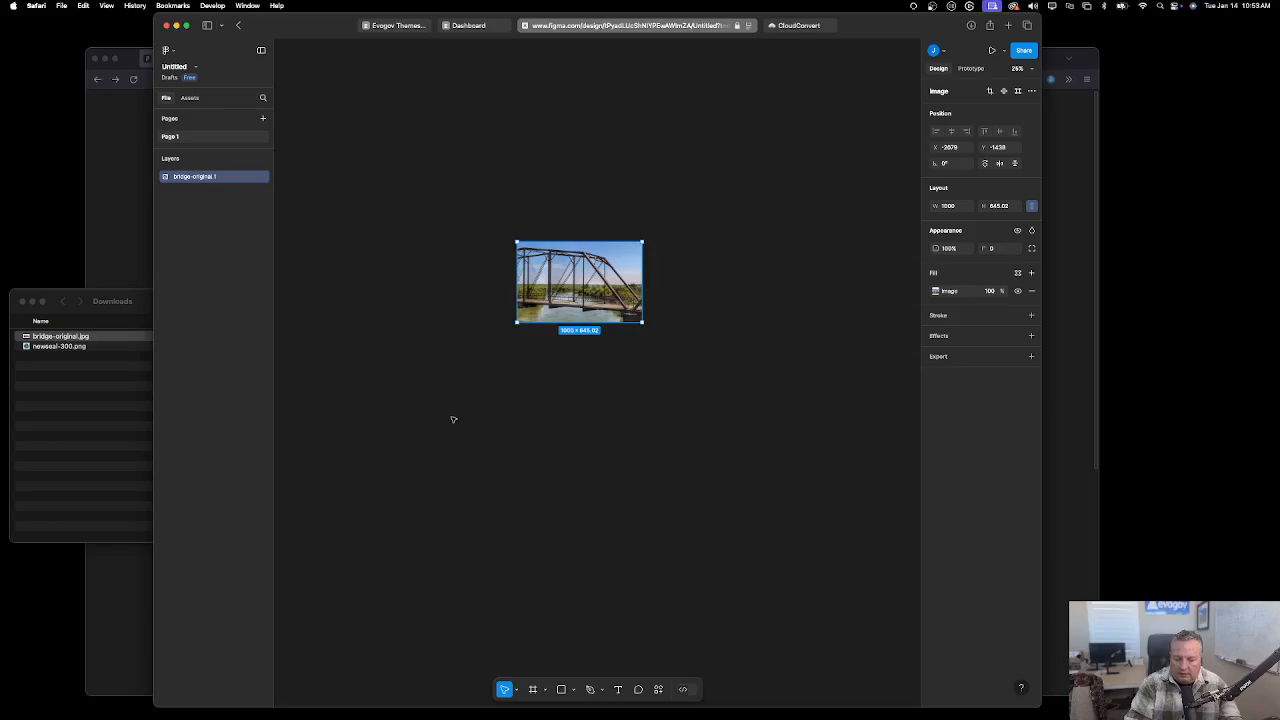
{"action": "key", "text": "shift+0"}
{"action": "scroll", "coordinate": [490, 428], "scroll_direction": "up", "scroll_amount": 8}
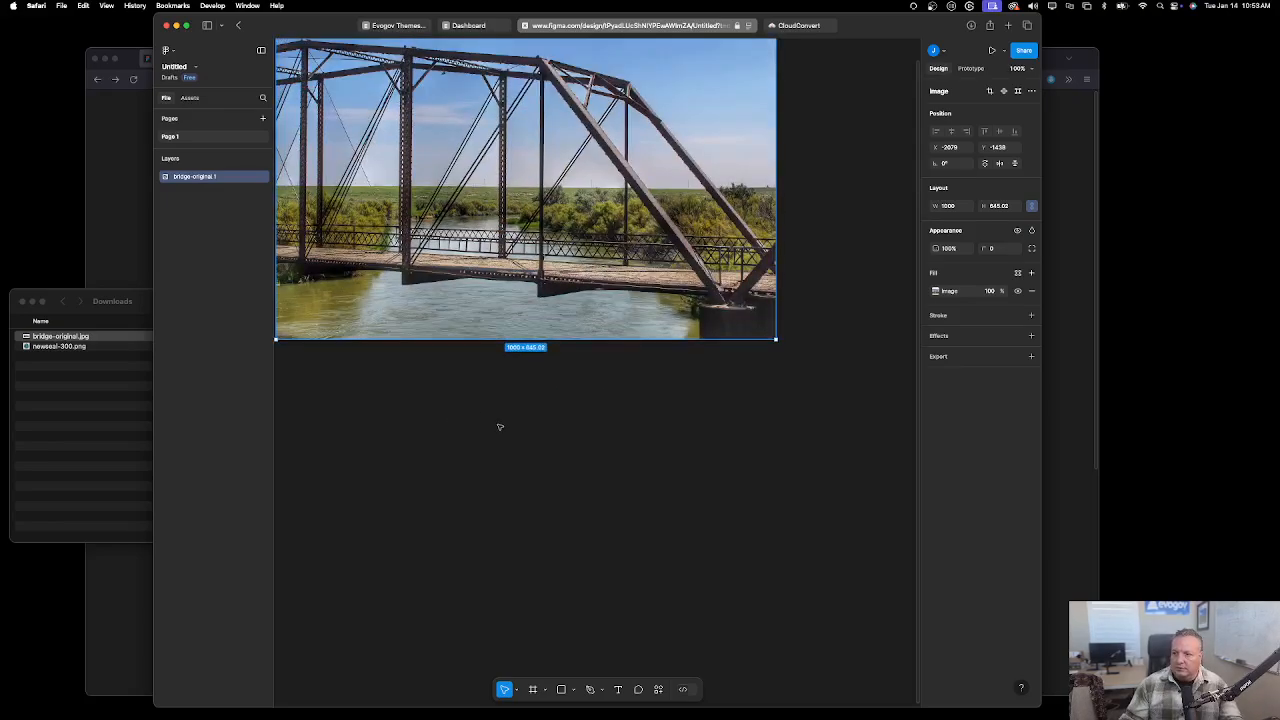
{"action": "scroll", "coordinate": [500, 428], "scroll_direction": "left", "scroll_amount": 3}
{"action": "scroll", "coordinate": [503, 428], "scroll_direction": "right", "scroll_amount": 3}
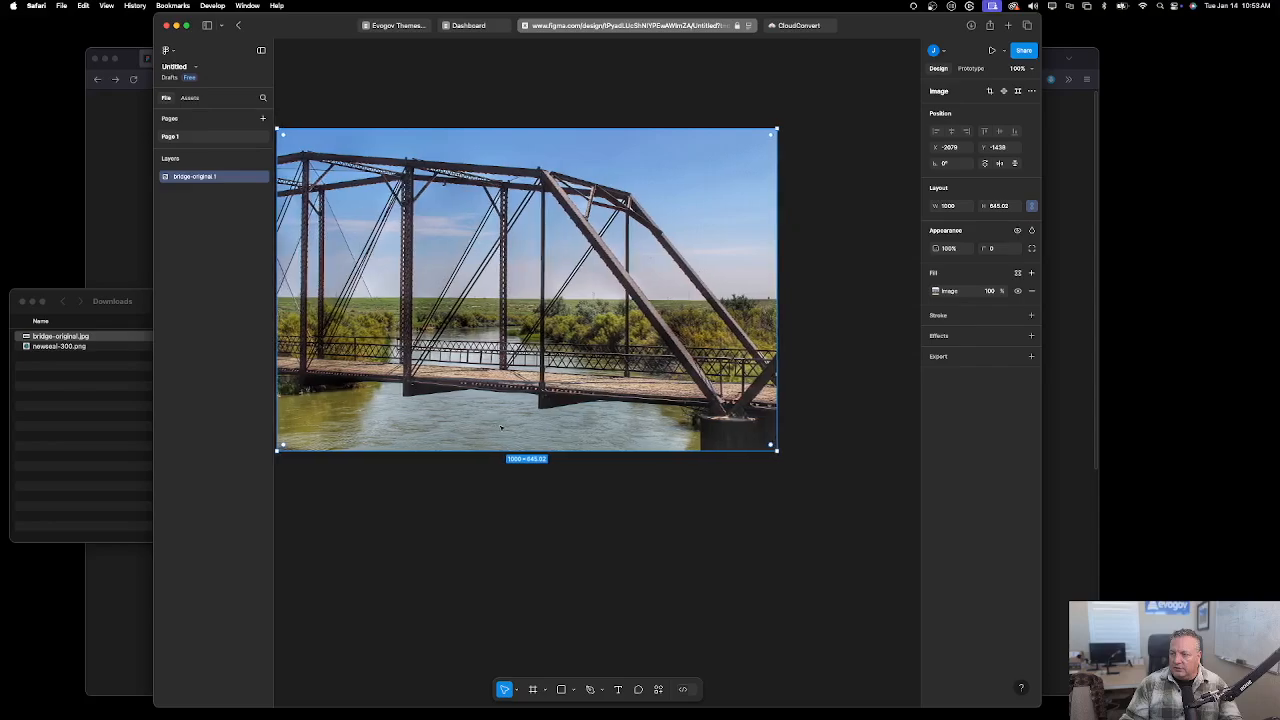
{"action": "scroll", "coordinate": [500, 428], "scroll_direction": "left", "scroll_amount": 2}
{"action": "scroll", "coordinate": [500, 428], "scroll_direction": "right", "scroll_amount": 2}
{"action": "scroll", "coordinate": [498, 428], "scroll_direction": "left", "scroll_amount": 2}
{"action": "scroll", "coordinate": [498, 428], "scroll_direction": "right", "scroll_amount": 3}
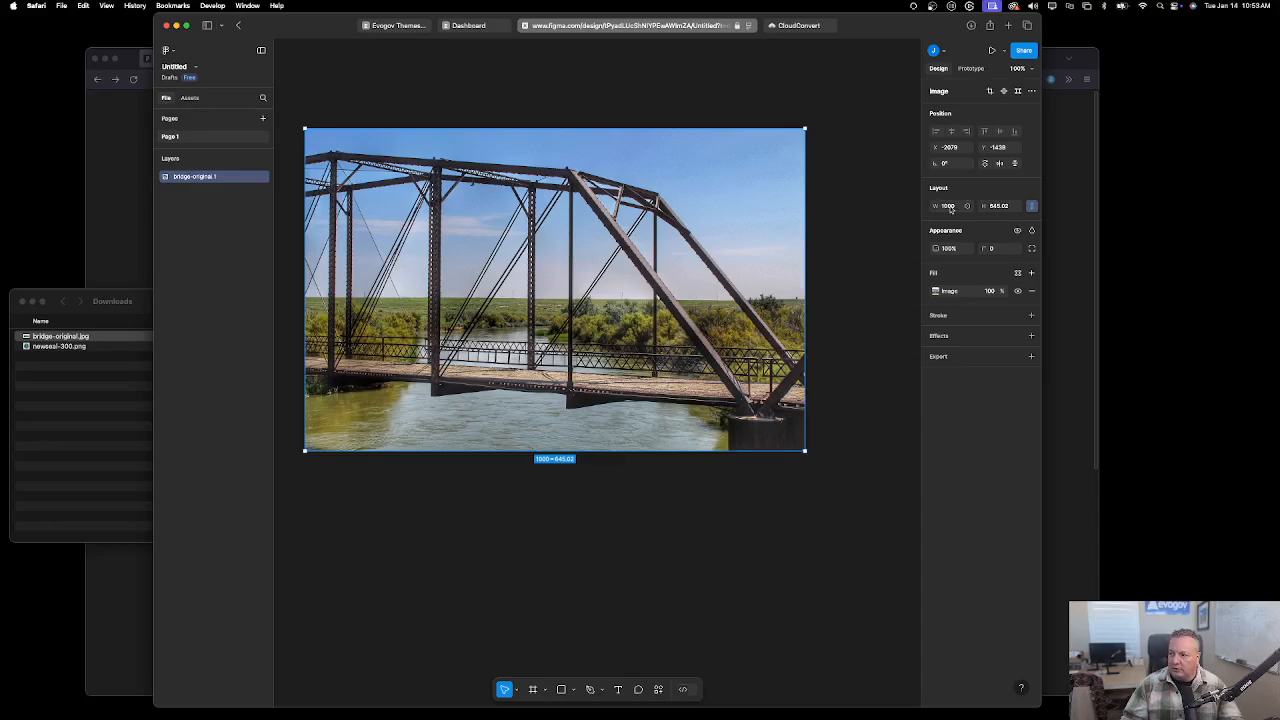
Unlock the aspect ratio of the bridge image so its height can be set independently of its width.
{"action": "left_click", "coordinate": [1032, 207]}
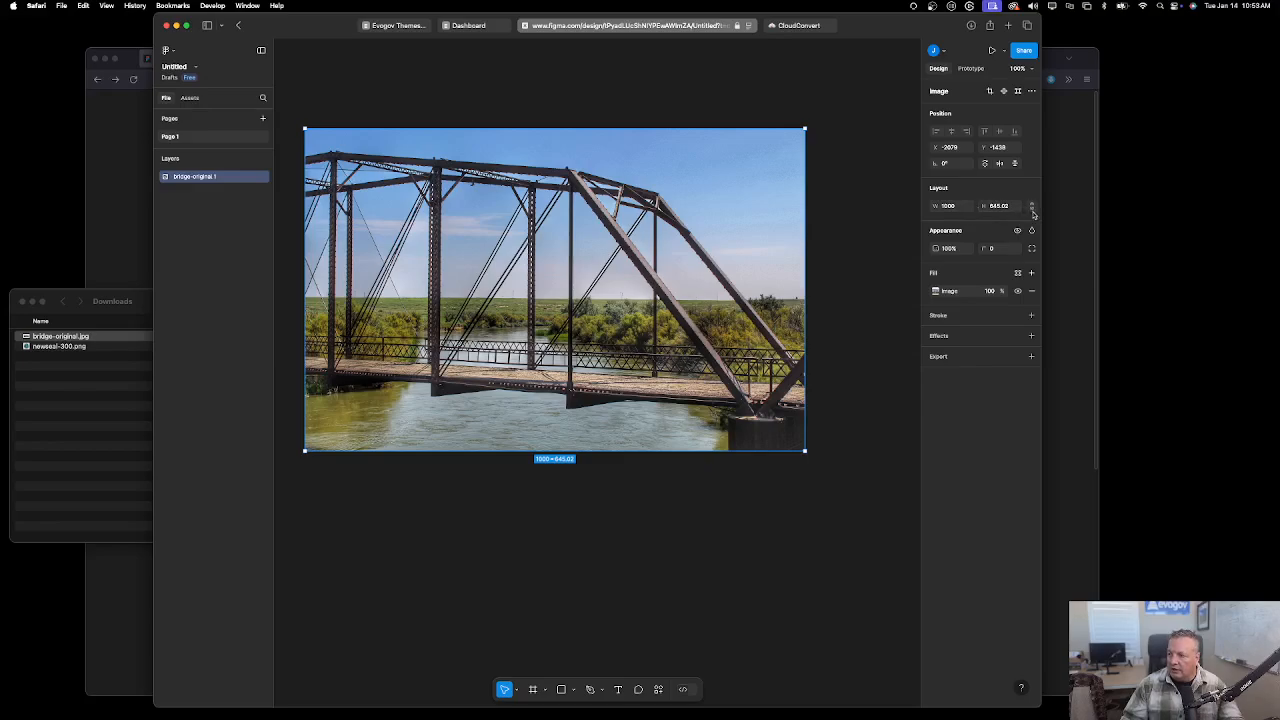
{"action": "left_click", "coordinate": [1033, 207]}
Try a height of 500 px on the bridge image and undo that height change.
{"action": "left_click", "coordinate": [1001, 207]}
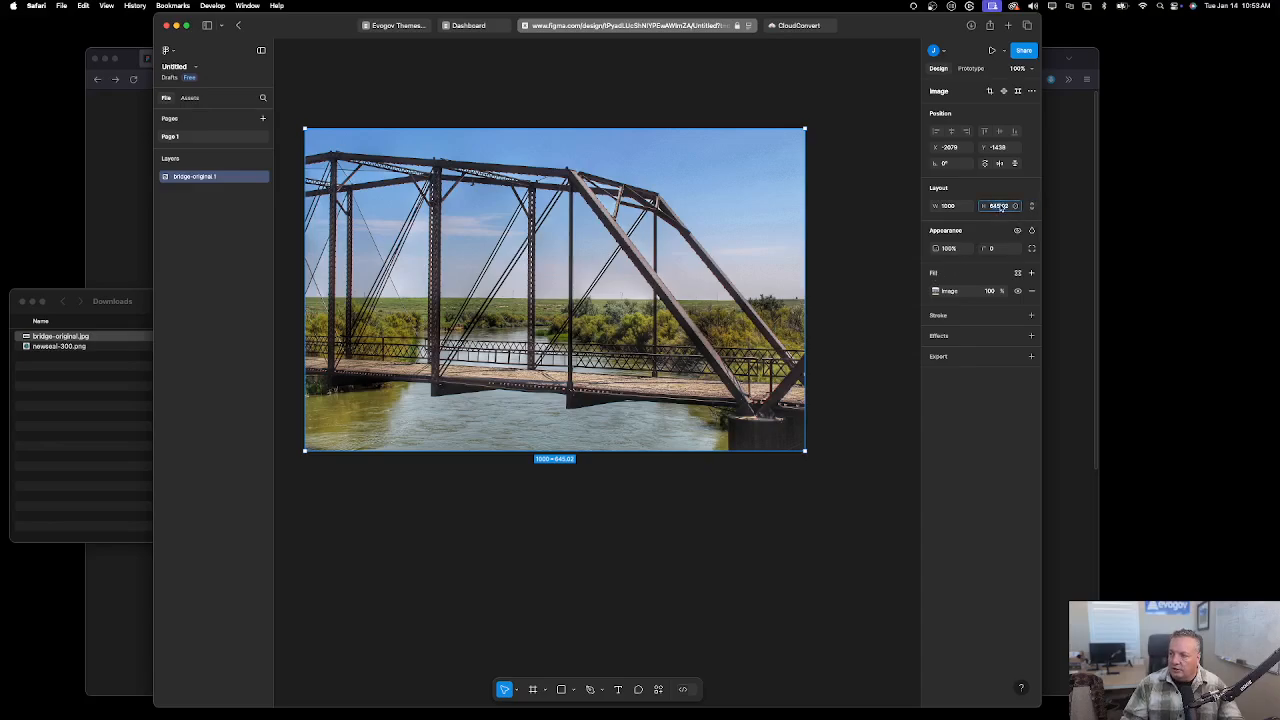
{"action": "type", "text": "500"}
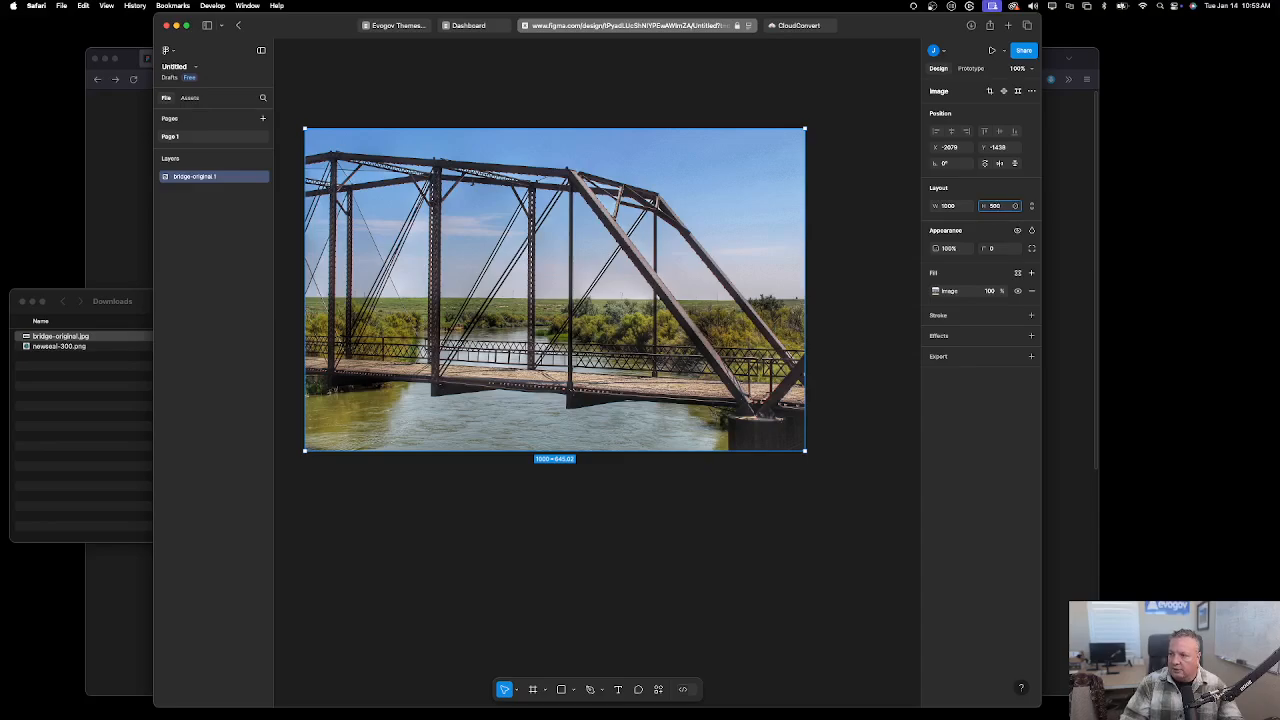
{"action": "key", "text": "Return"}
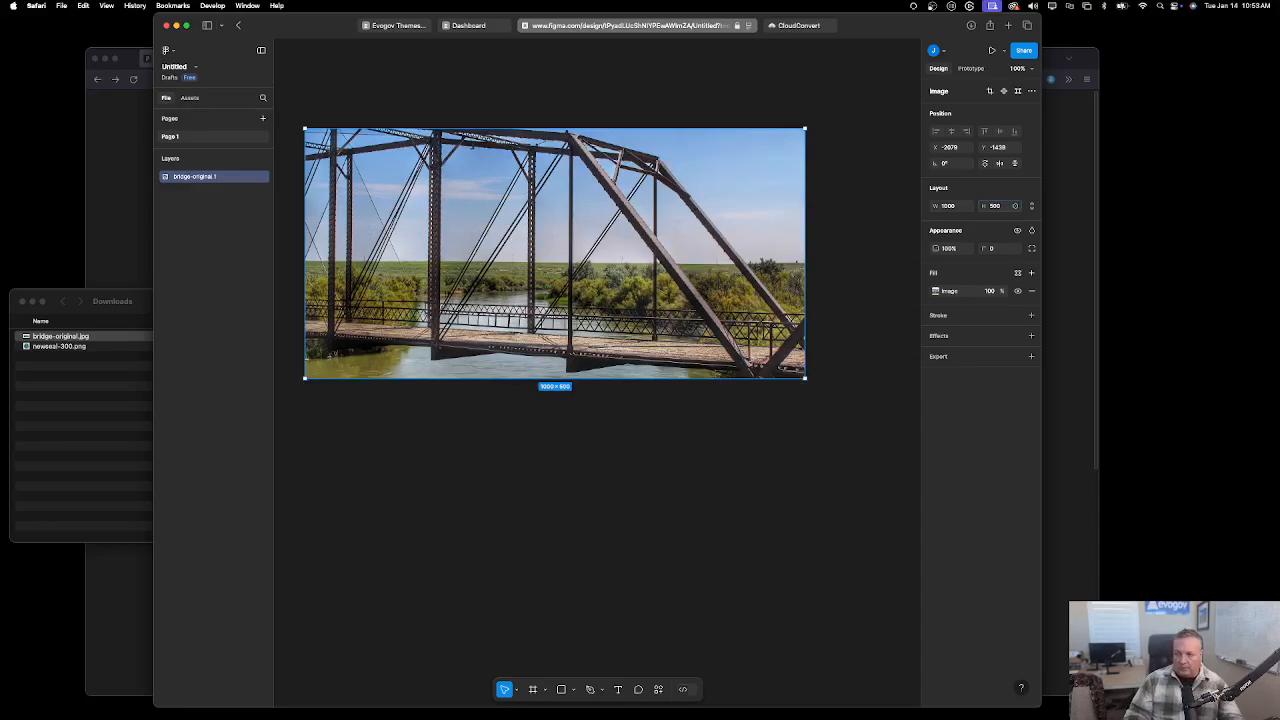
{"action": "left_click", "coordinate": [498, 485]}
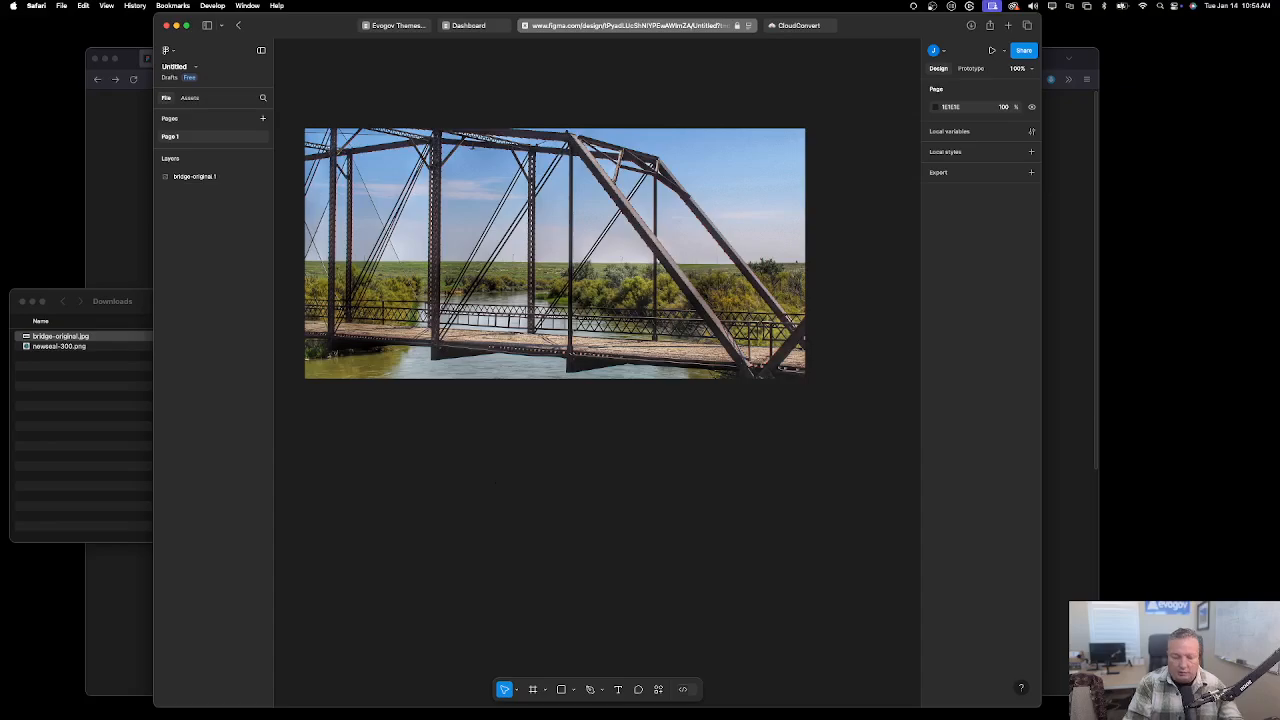
{"action": "key", "text": "super+a"}
{"action": "key", "text": "super+z"}
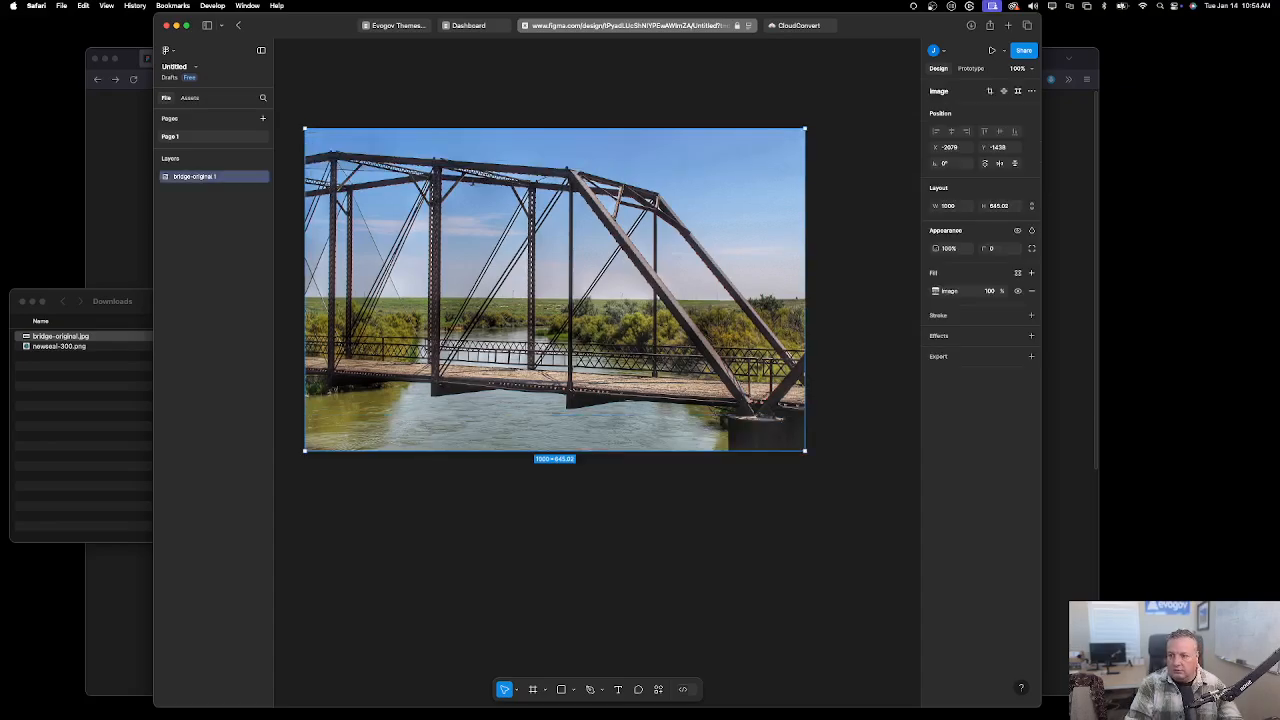
Crop the bridge image by pulling its upper and lower edges inward to a height of about 560 px.
{"action": "left_click", "coordinate": [1004, 206]}
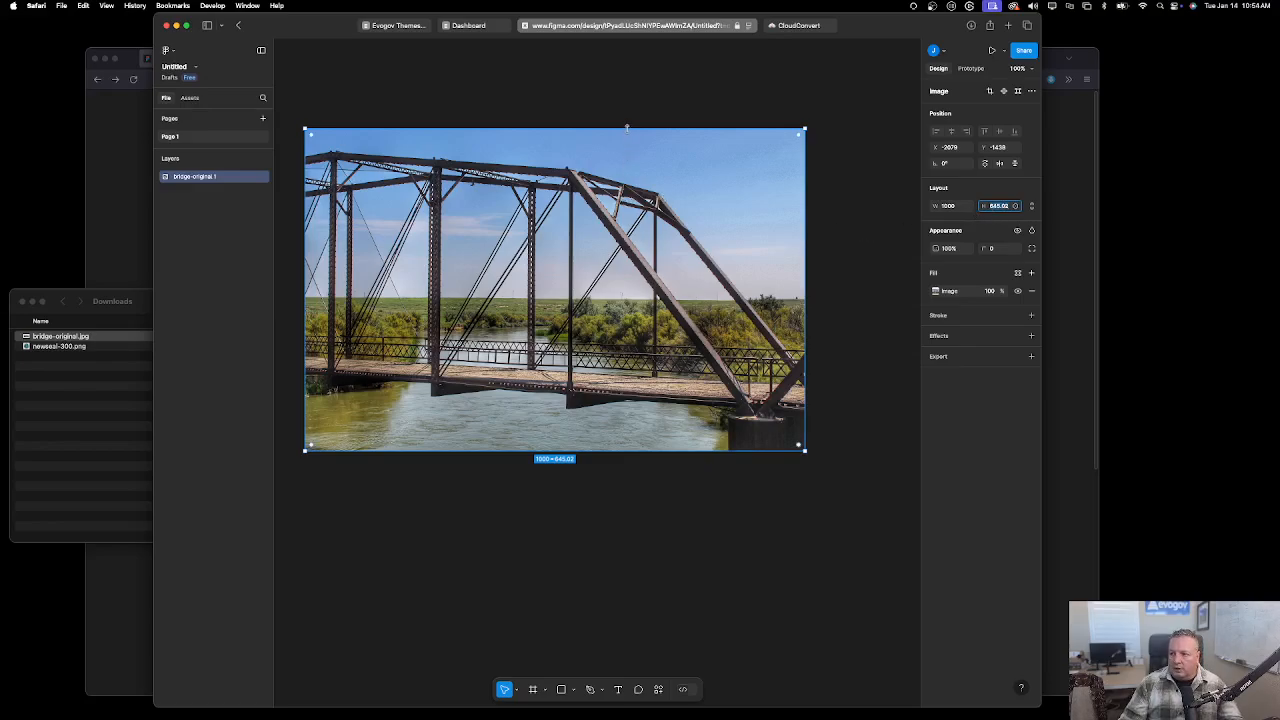
{"action": "left_click_drag", "start_coordinate": [627, 127], "coordinate": [628, 146]}
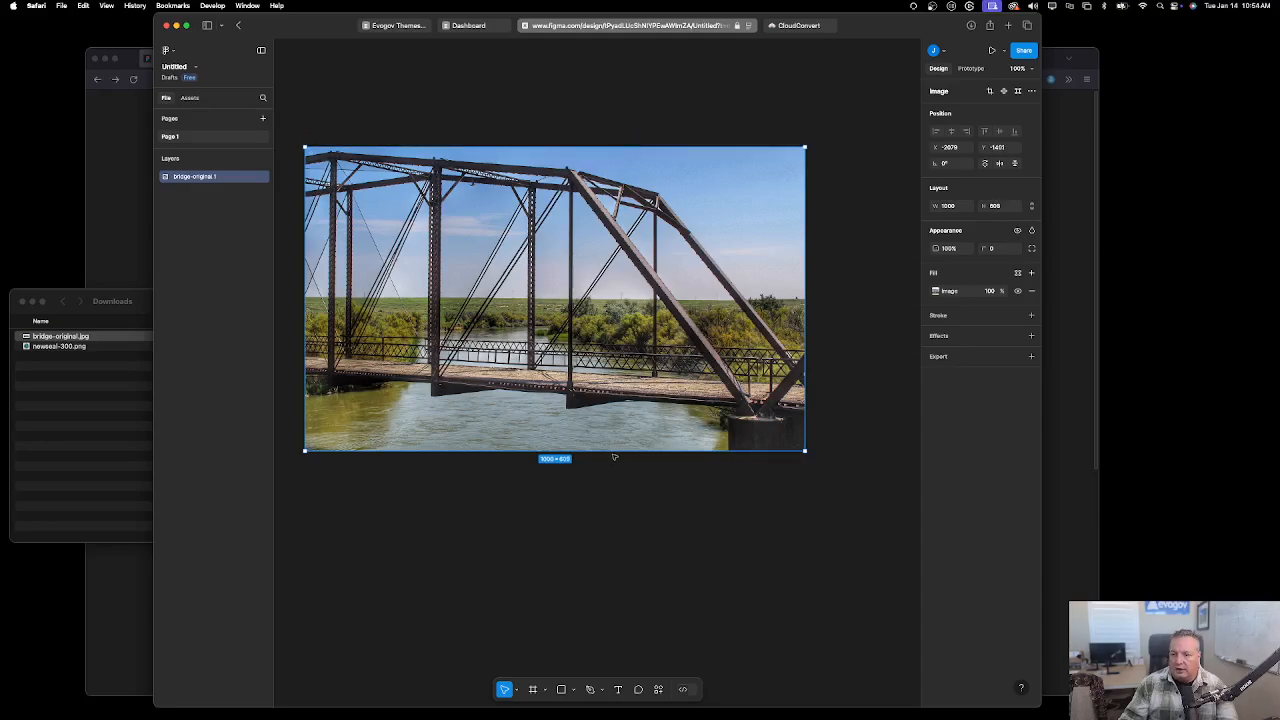
{"action": "left_click_drag", "start_coordinate": [614, 452], "coordinate": [623, 428]}
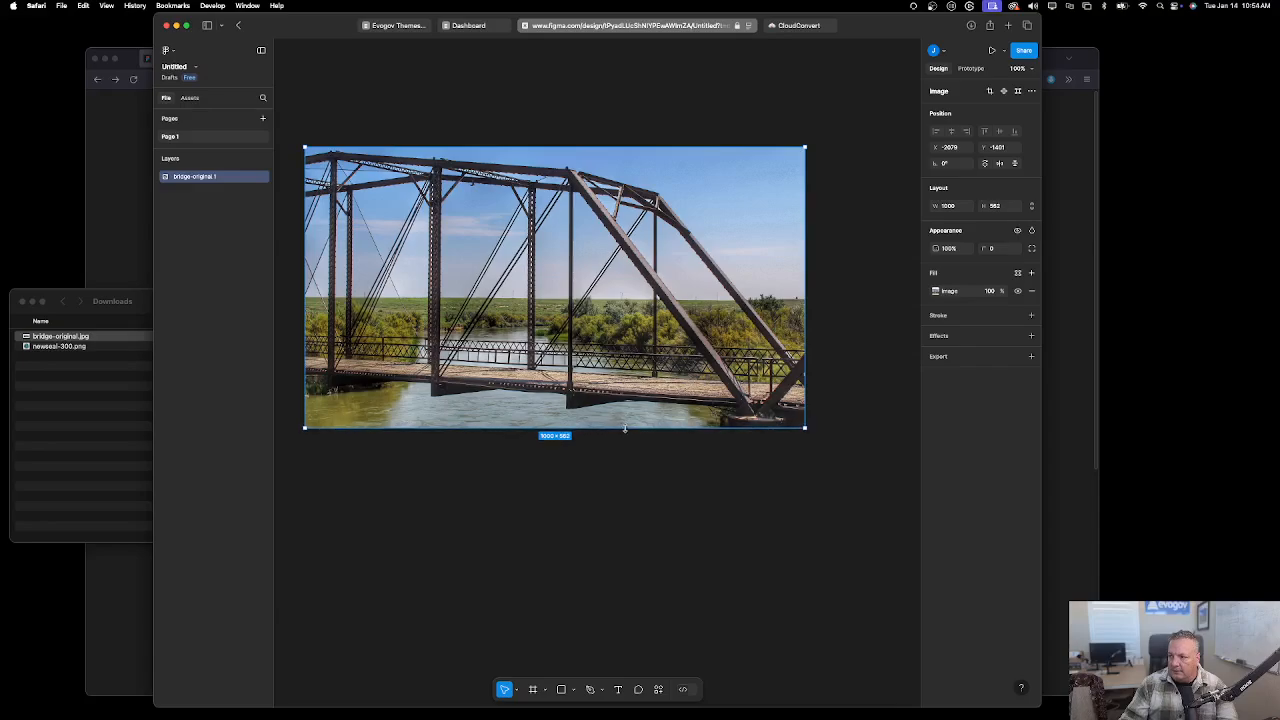
{"action": "left_click", "coordinate": [520, 478]}
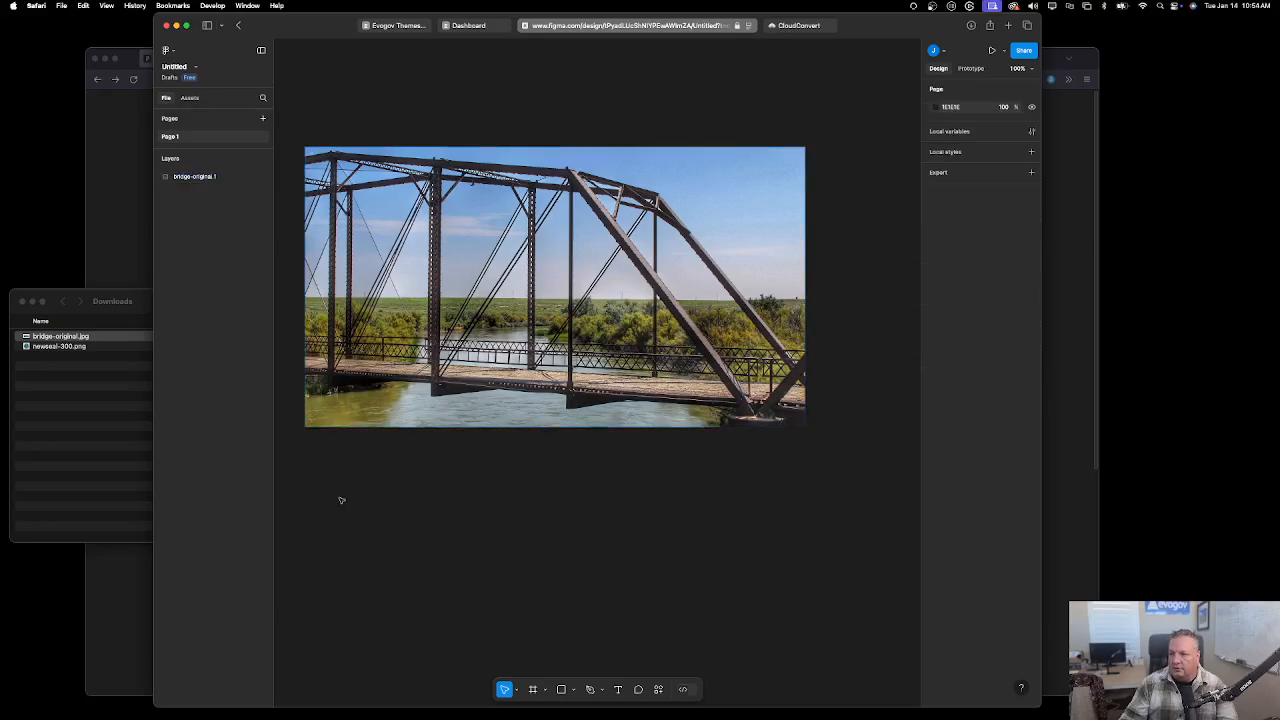
Reposition the cropped bridge image slightly on the canvas and leave it selected.
{"action": "left_click_drag", "start_coordinate": [428, 332], "coordinate": [463, 347]}
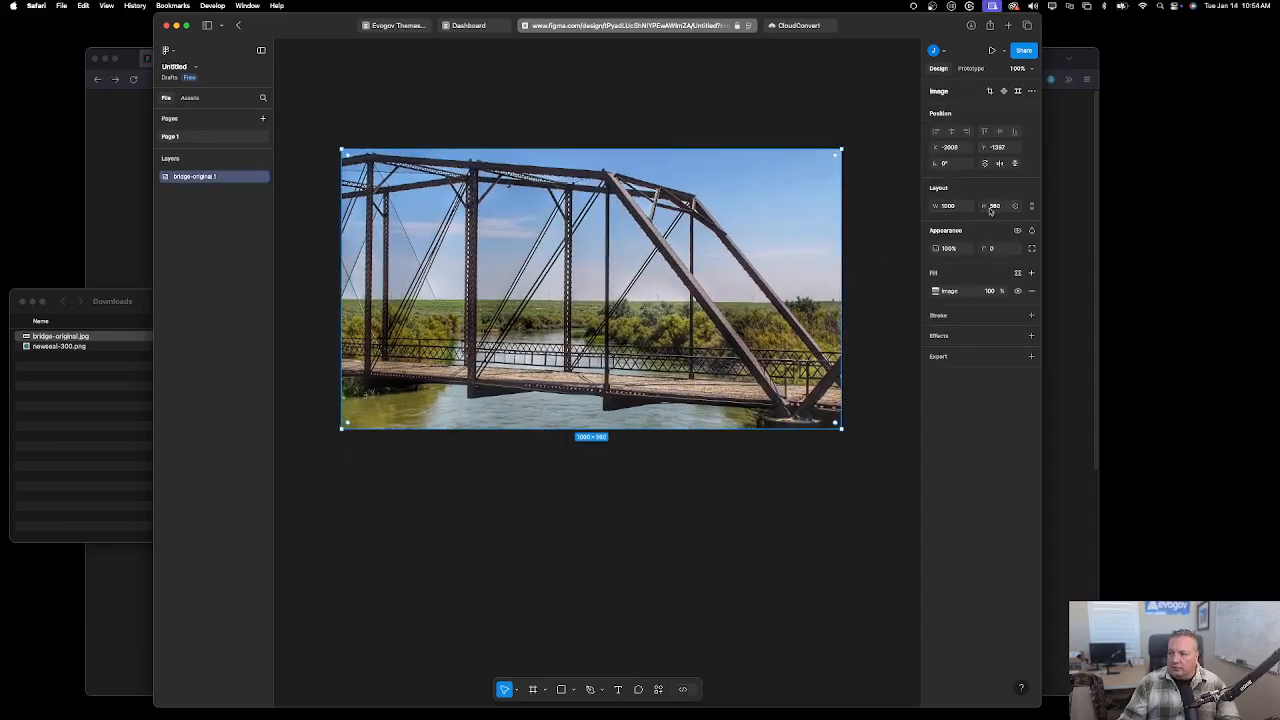
{"action": "left_click", "coordinate": [445, 472]}
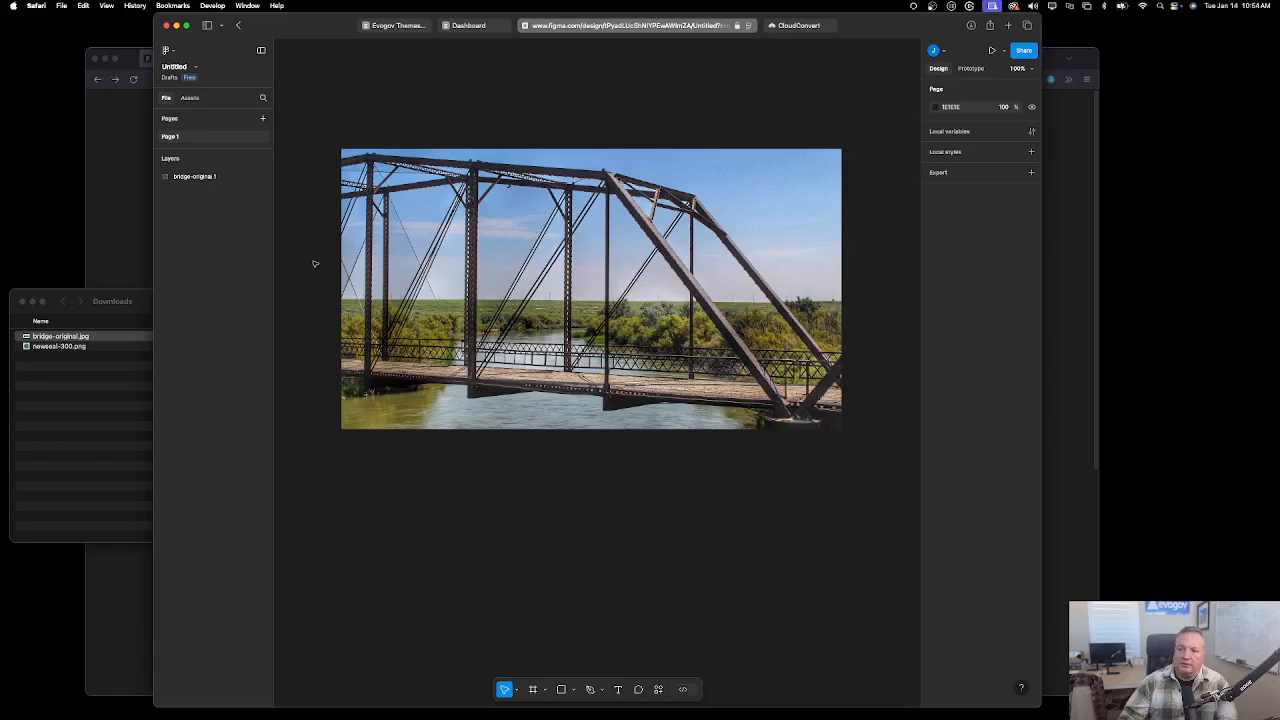
{"action": "left_click", "coordinate": [493, 282]}
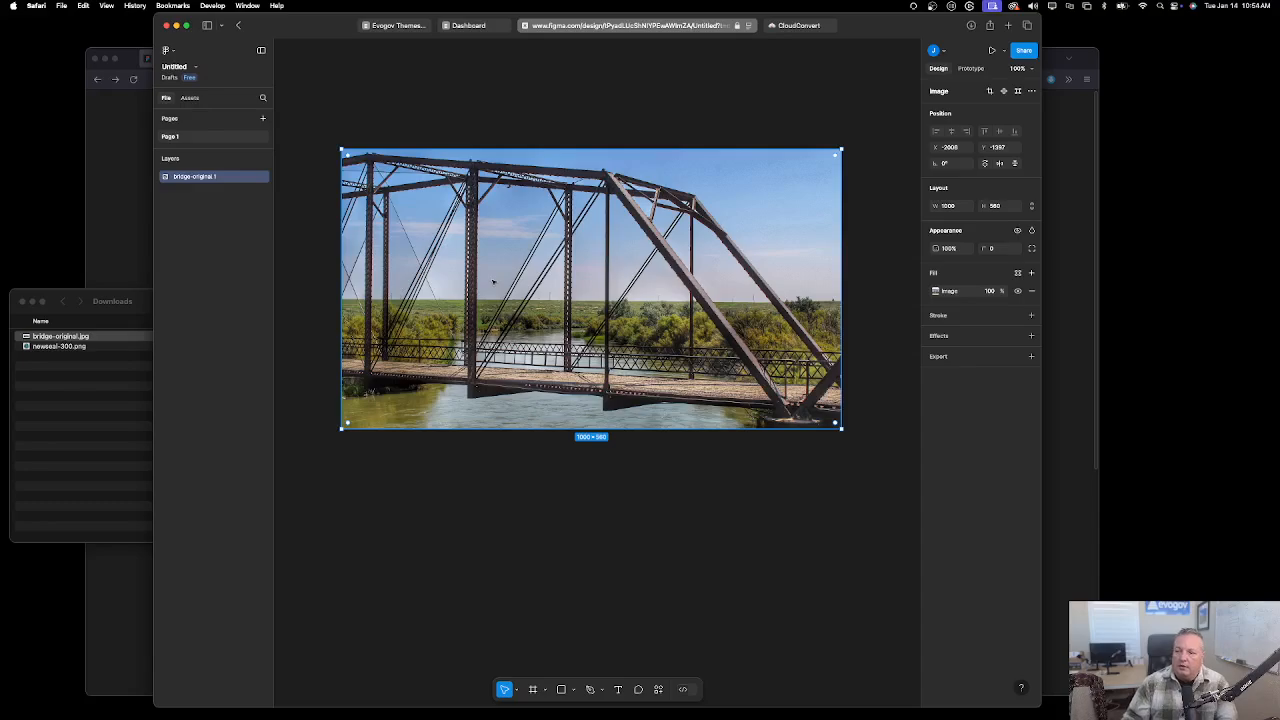
{"action": "left_click", "coordinate": [483, 483]}
{"action": "left_click", "coordinate": [524, 331]}
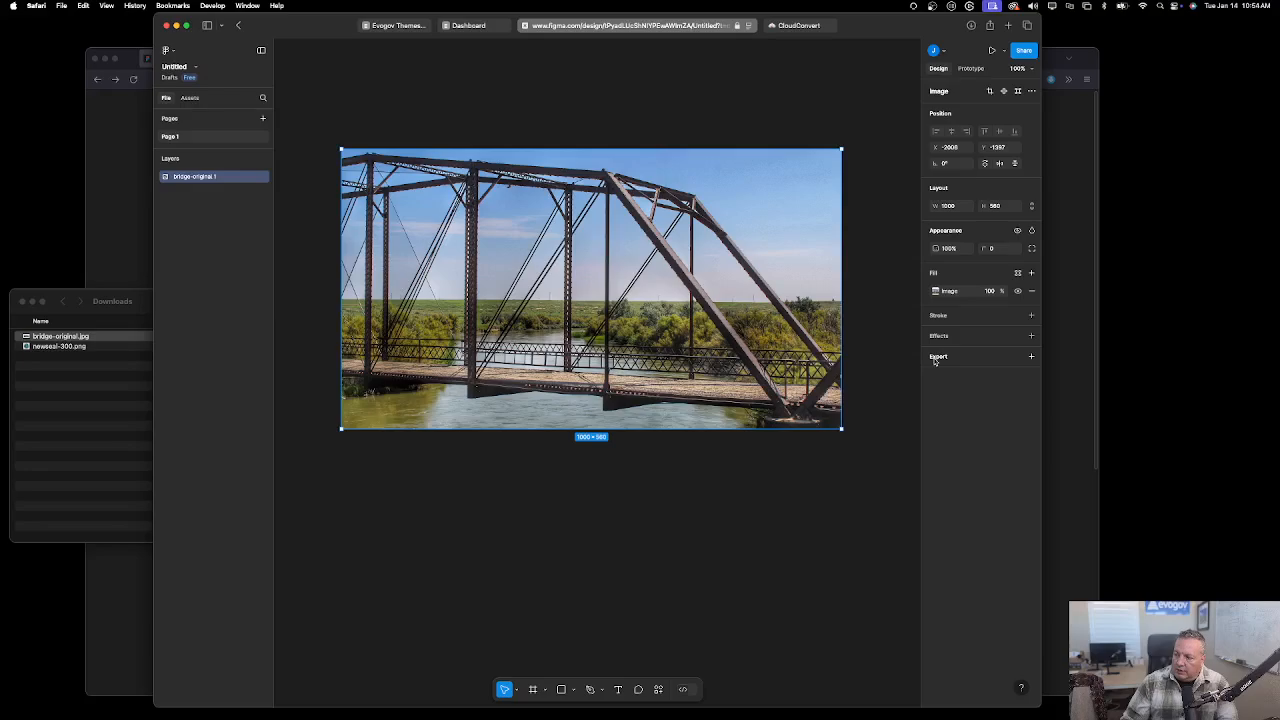
Export the cropped bridge image as a PNG at 1x and check the exported file in the Downloads folder.
{"action": "left_click", "coordinate": [1032, 357]}
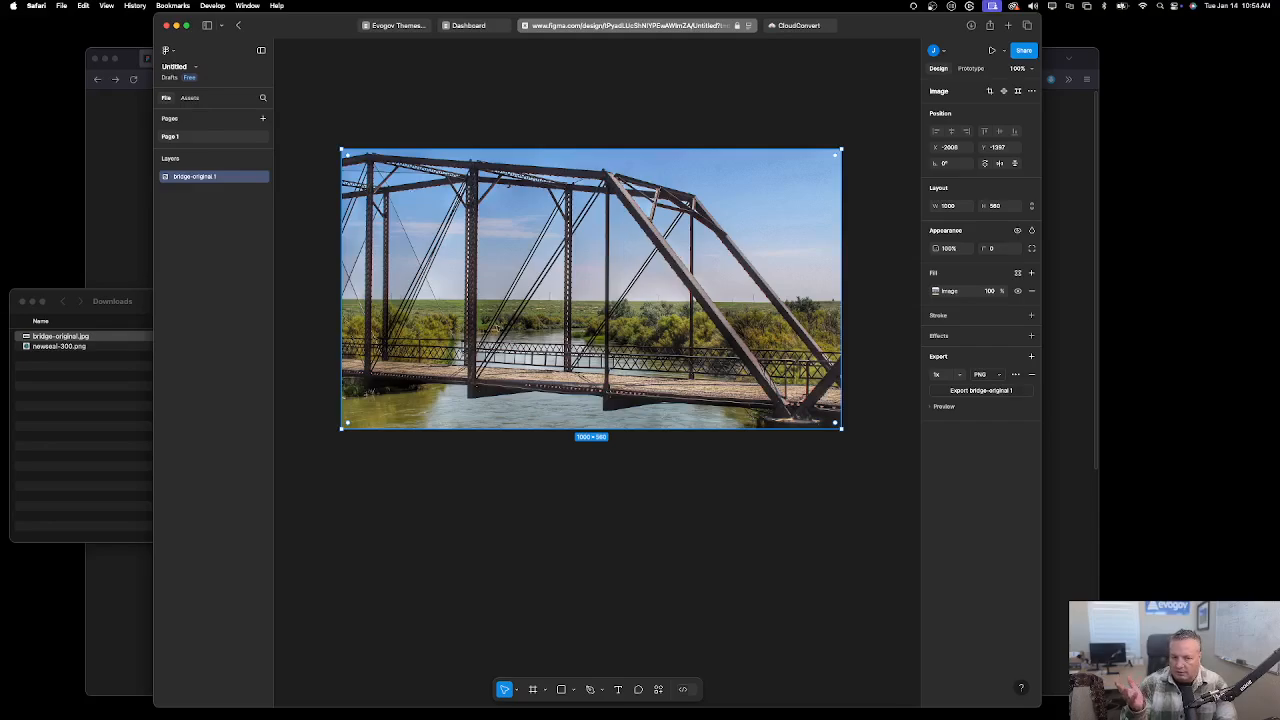
{"action": "left_click", "coordinate": [985, 391]}
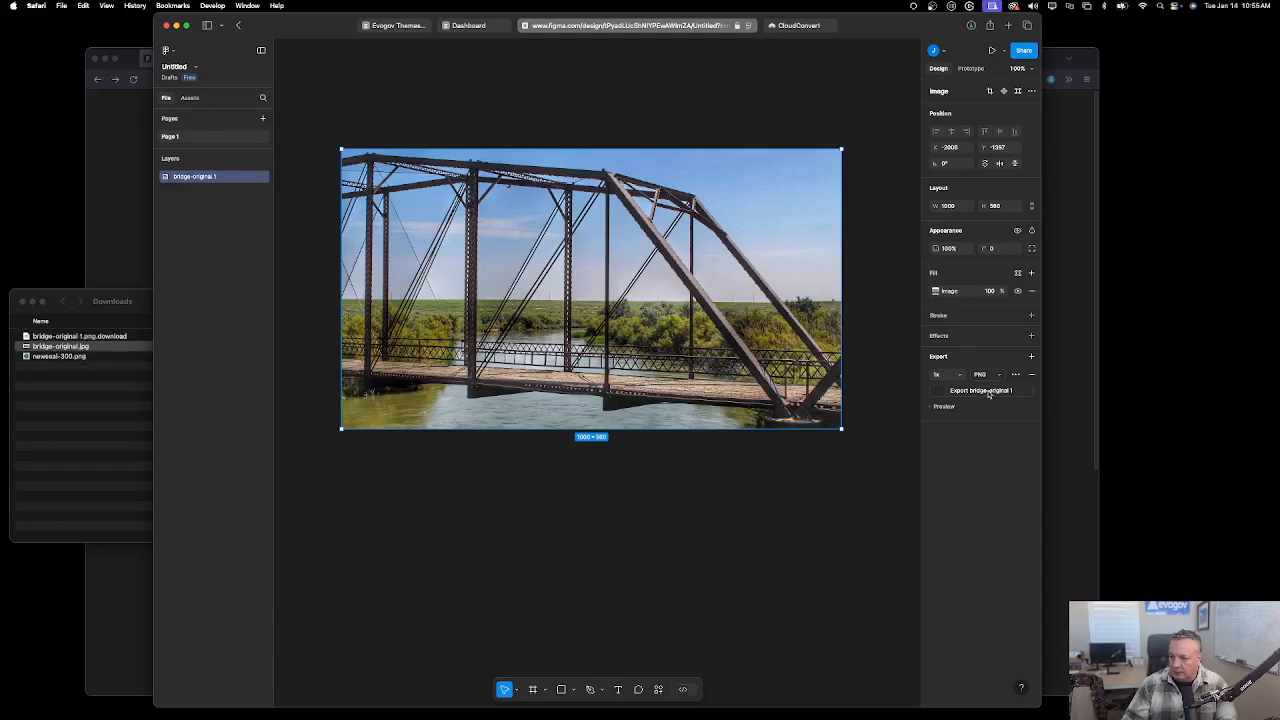
{"action": "left_click", "coordinate": [70, 388]}
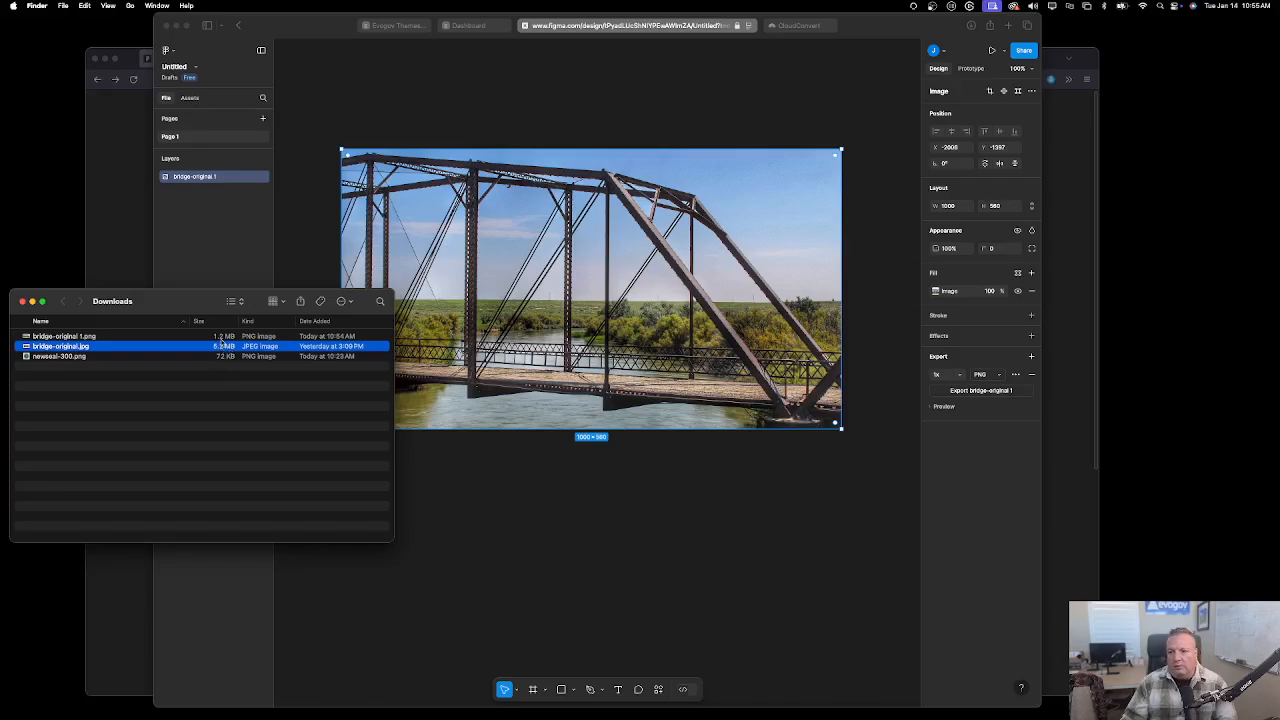
{"action": "left_click", "coordinate": [197, 337]}
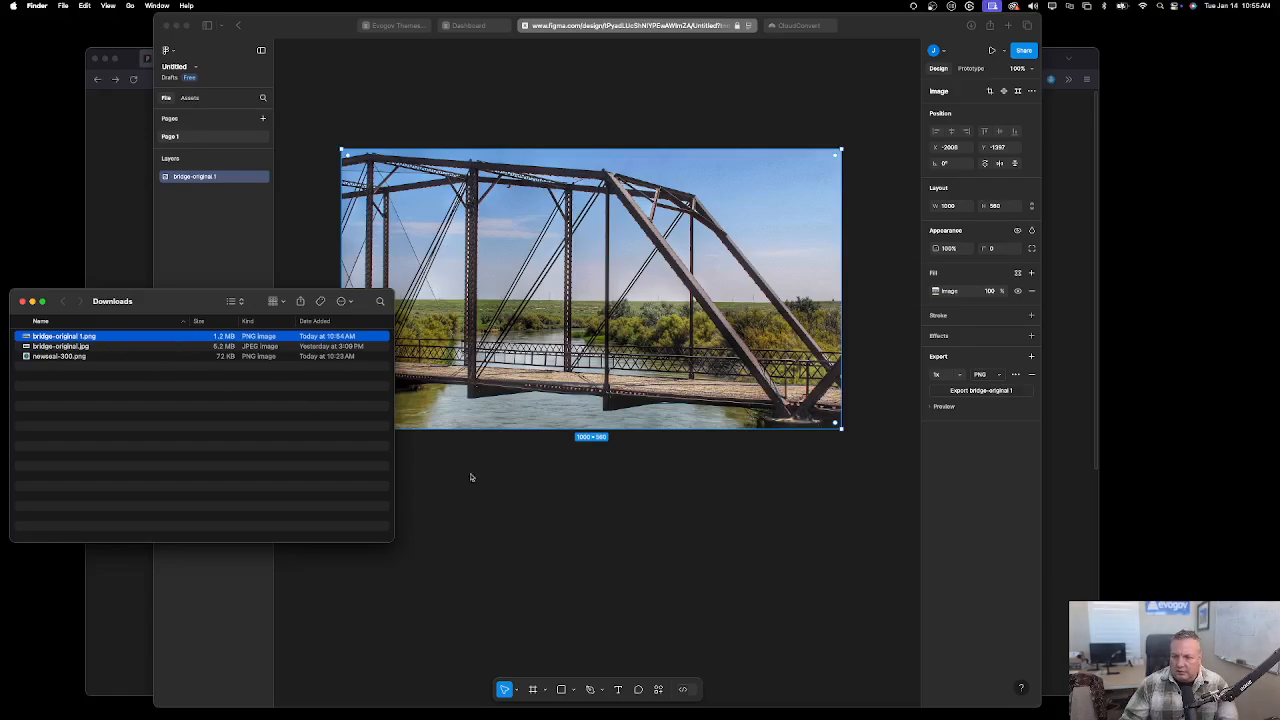
Change the bridge image's export format to JPG, export it at 1x, and check the new file in the Downloads folder.
{"action": "left_click", "coordinate": [566, 542]}
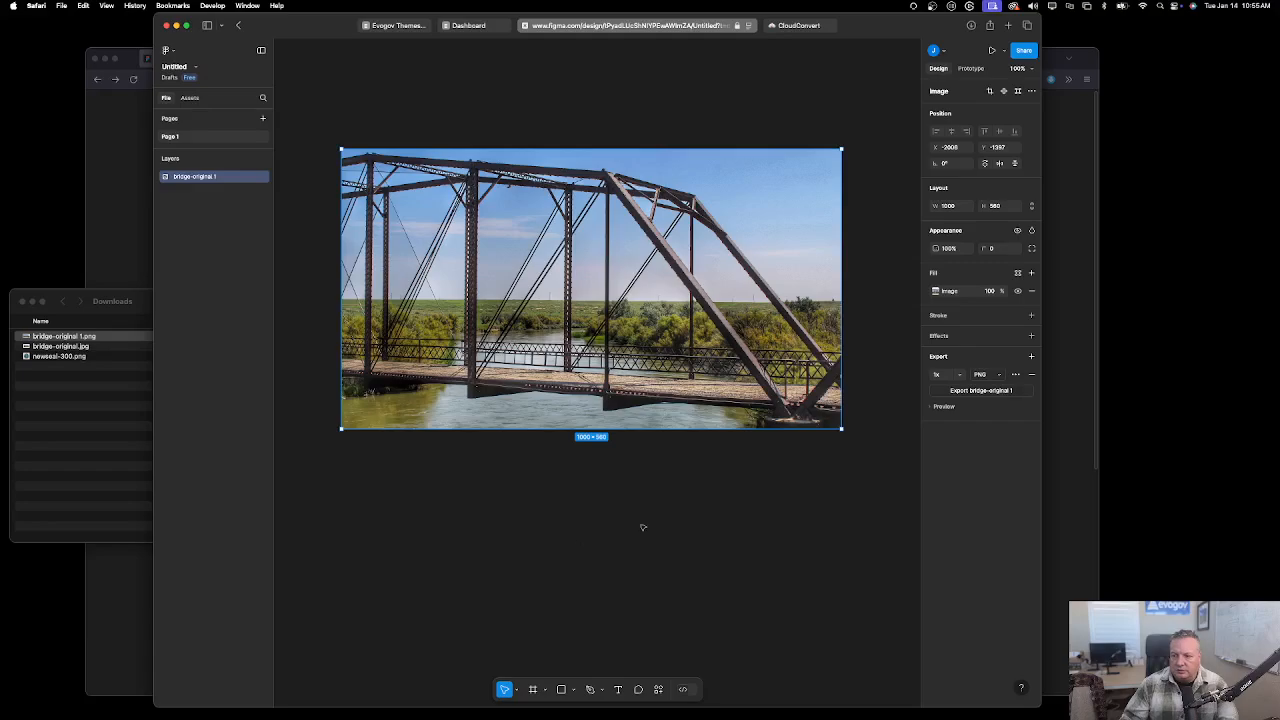
{"action": "left_click", "coordinate": [991, 375]}
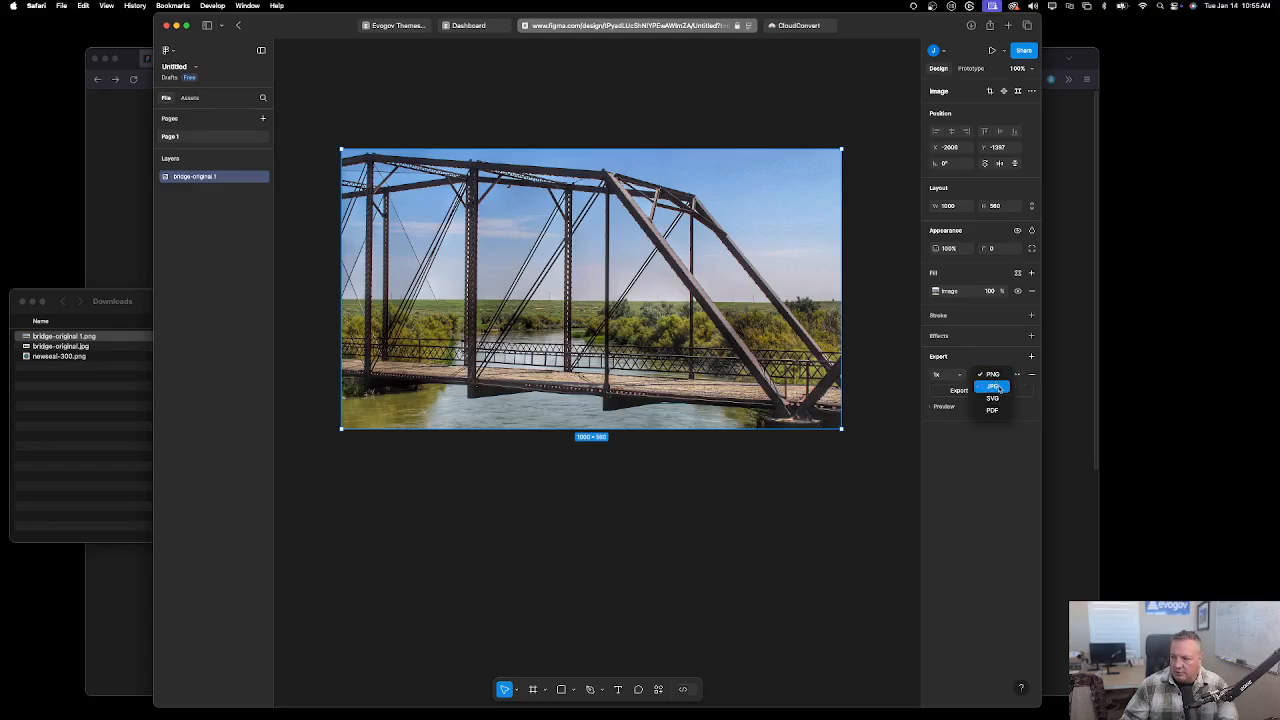
{"action": "left_click", "coordinate": [994, 387]}
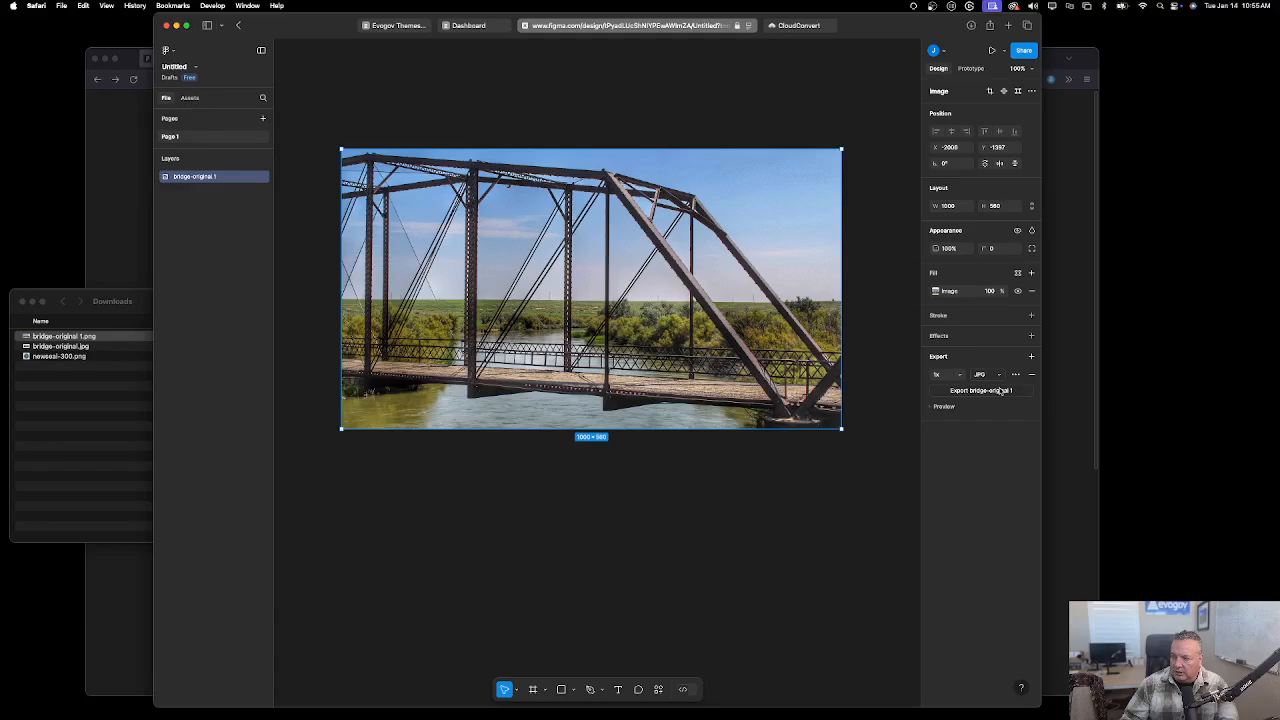
{"action": "left_click", "coordinate": [984, 391]}
{"action": "left_click", "coordinate": [16, 397]}
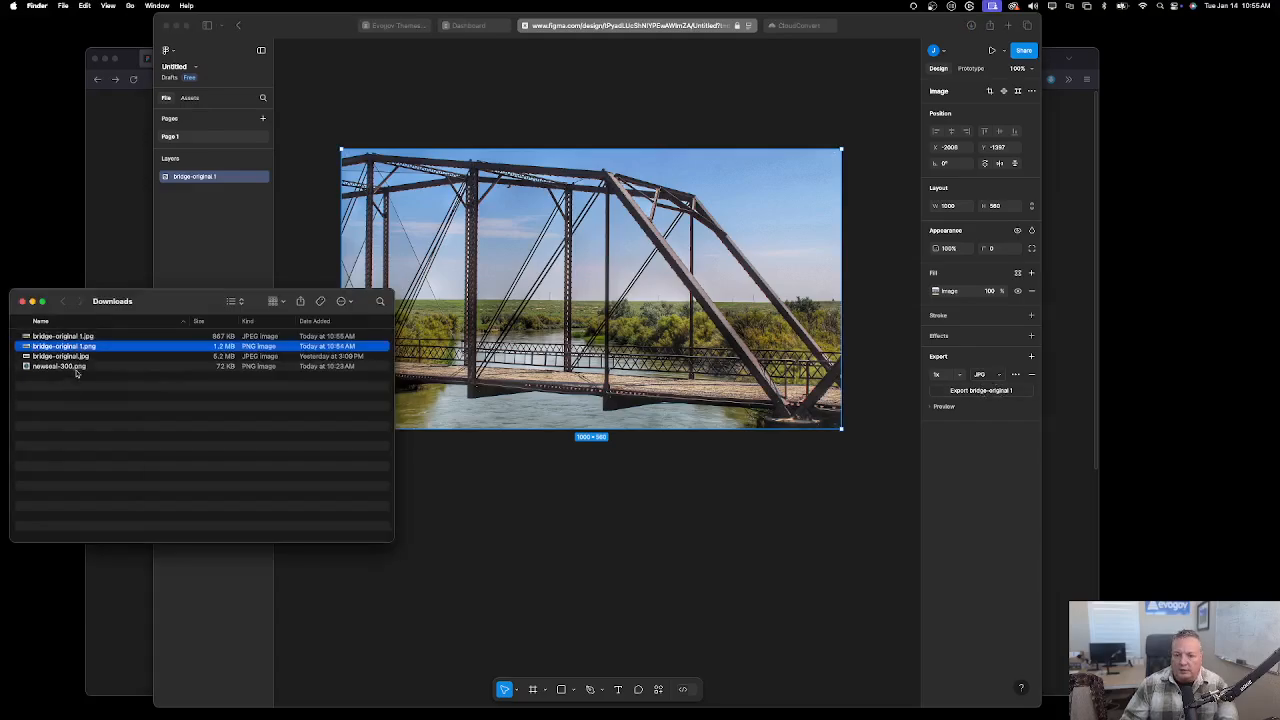
{"action": "left_click", "coordinate": [118, 338]}
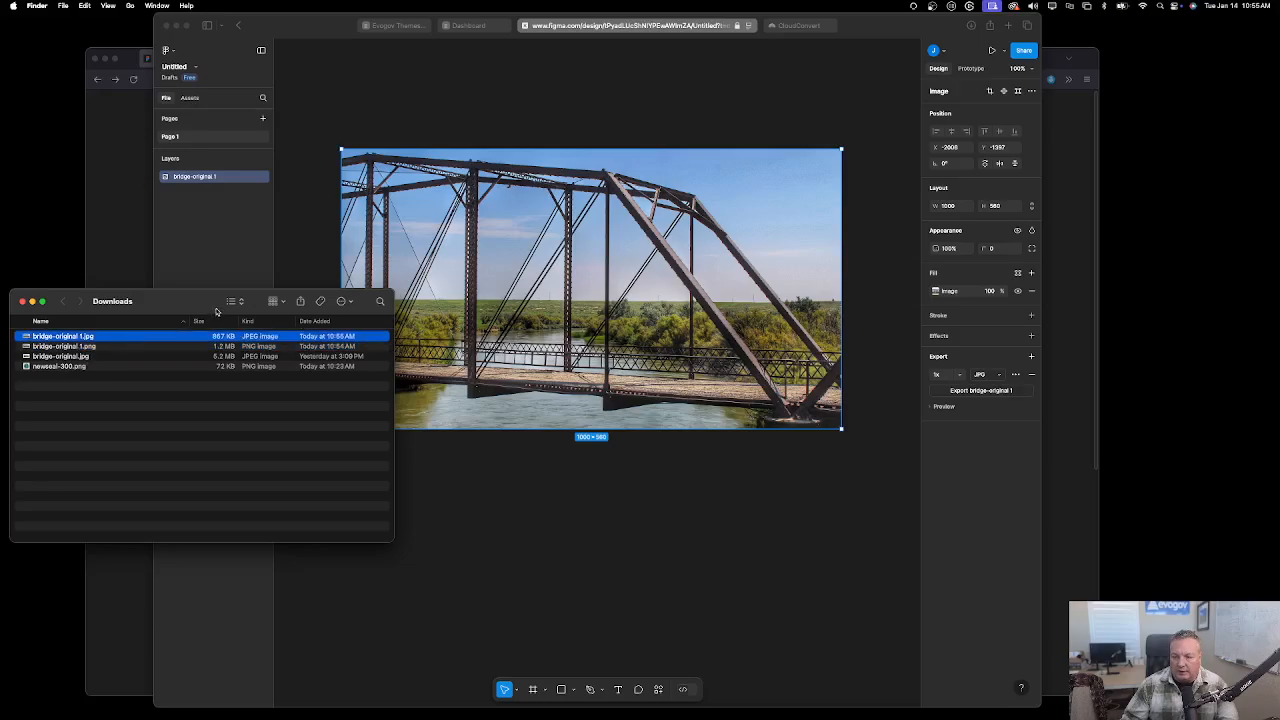
{"action": "left_click_drag", "start_coordinate": [216, 309], "coordinate": [233, 248]}
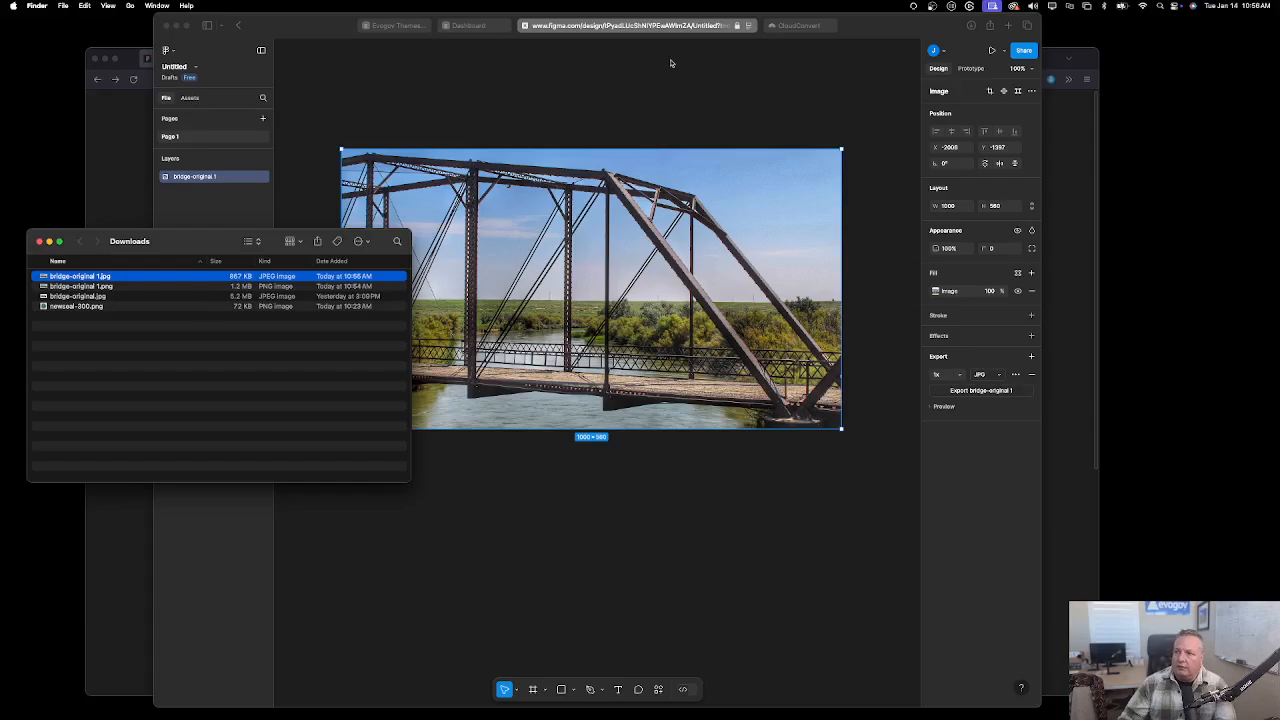
Review the Department Slideshow's slides in the EvoGov dashboard and the slideshow aspect-ratio reference, ending back at the bridge image in Figma.
{"action": "left_click", "coordinate": [478, 28]}
{"action": "left_click", "coordinate": [478, 26]}
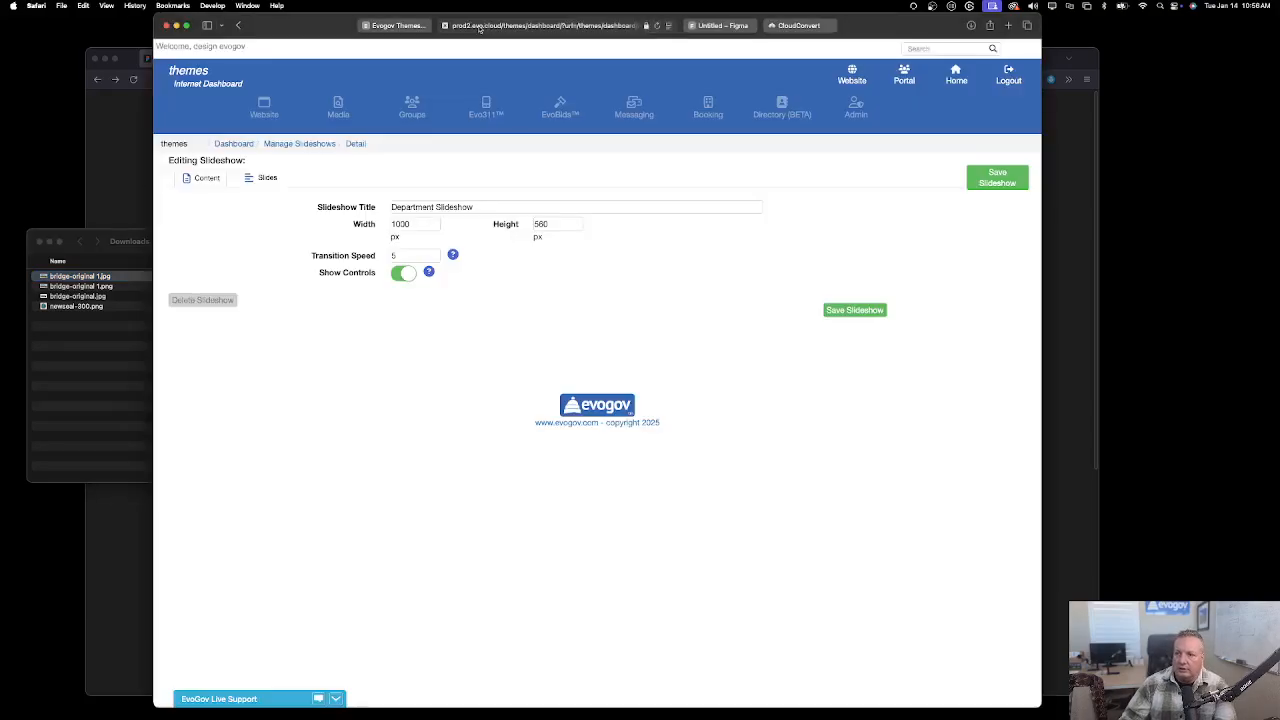
{"action": "left_click", "coordinate": [268, 182]}
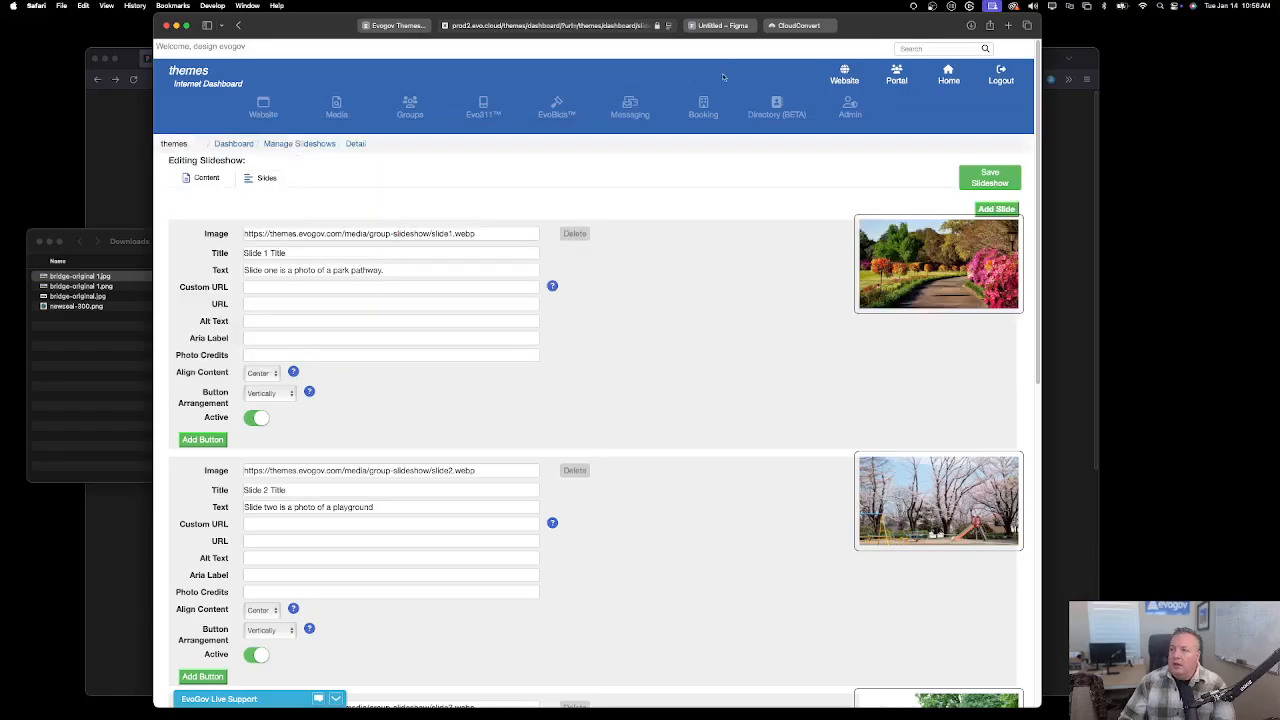
{"action": "left_click", "coordinate": [122, 145]}
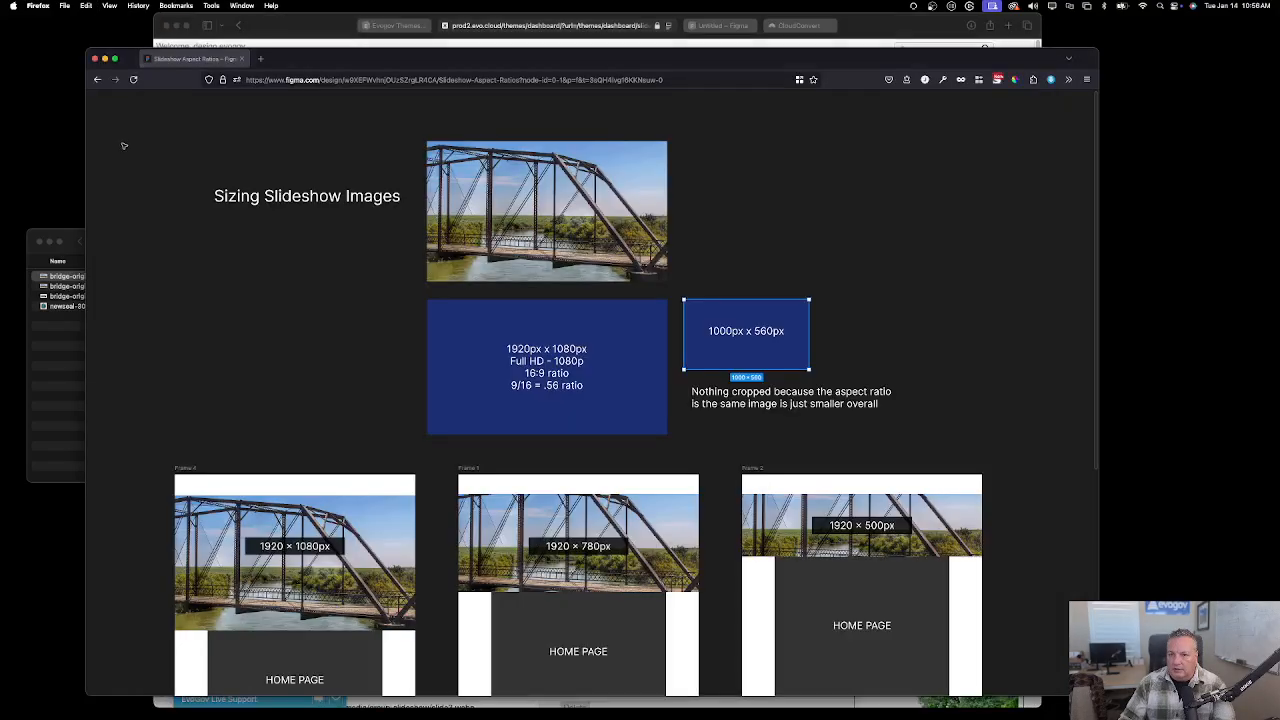
{"action": "left_click", "coordinate": [714, 28]}
{"action": "left_click", "coordinate": [714, 28]}
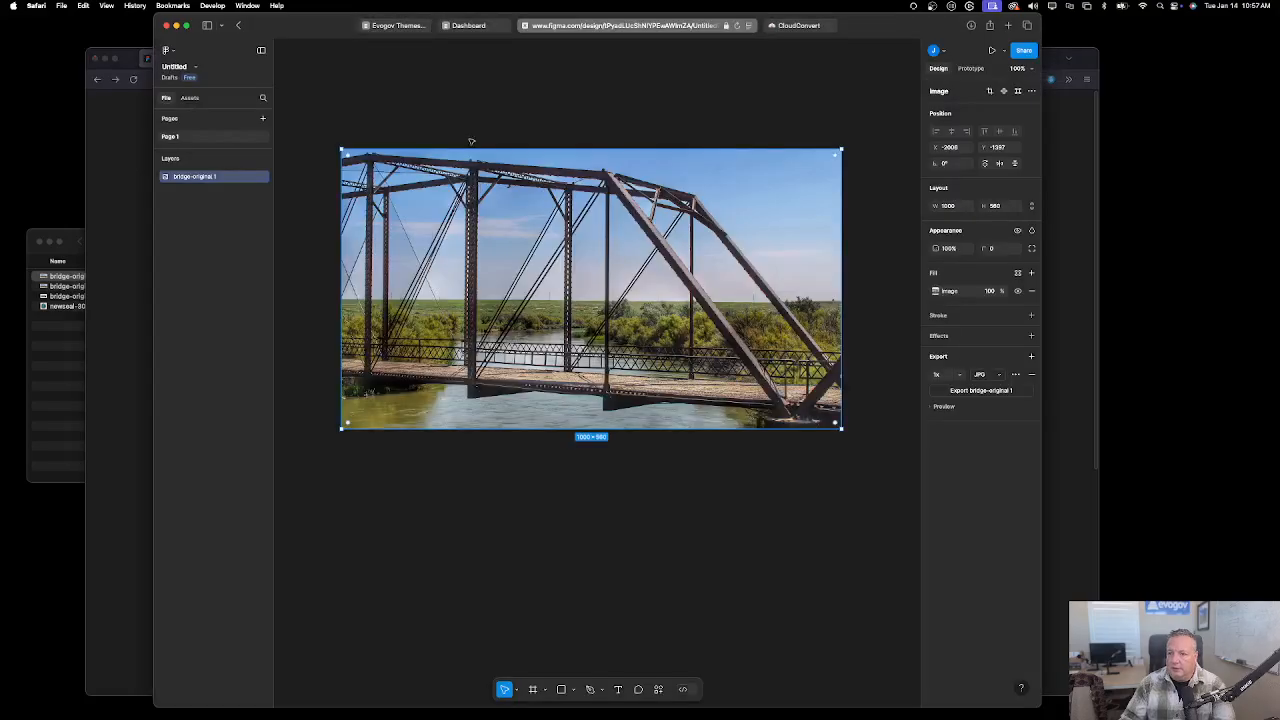
Deselect the bridge image and compare the file sizes of the original and exported bridge images in the Downloads folder.
{"action": "left_click", "coordinate": [512, 648]}
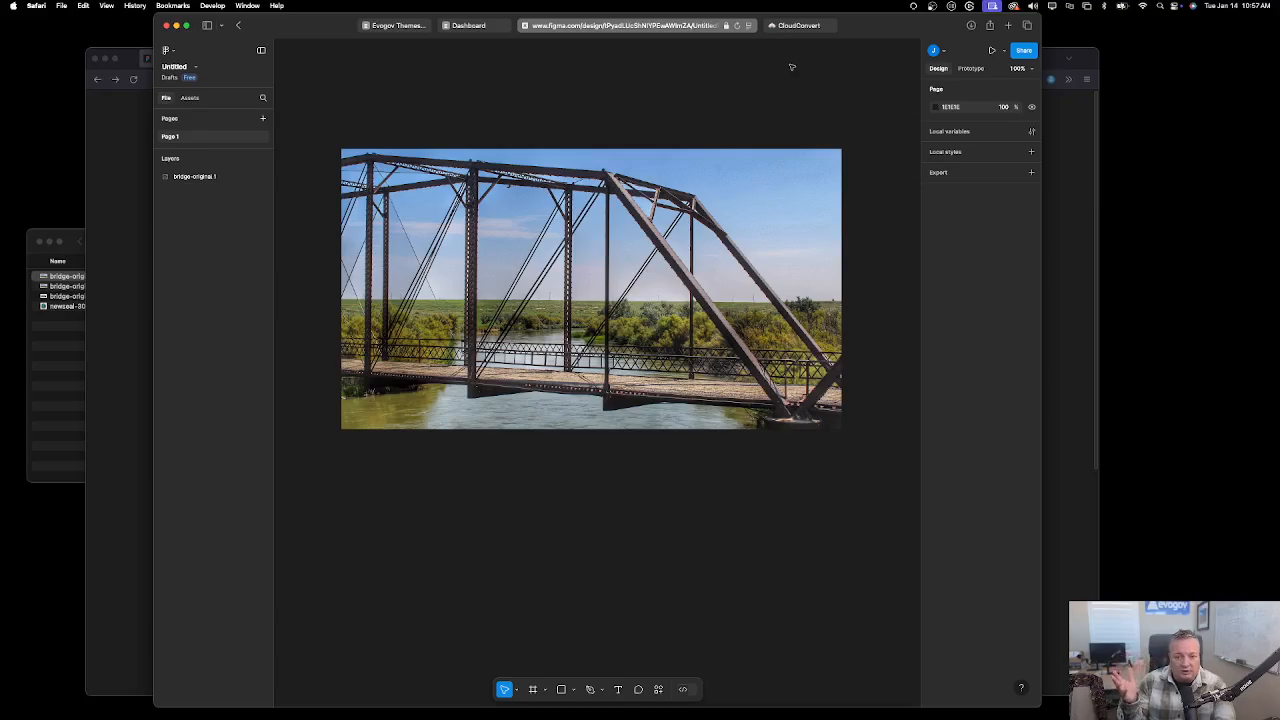
{"action": "left_click", "coordinate": [67, 389]}
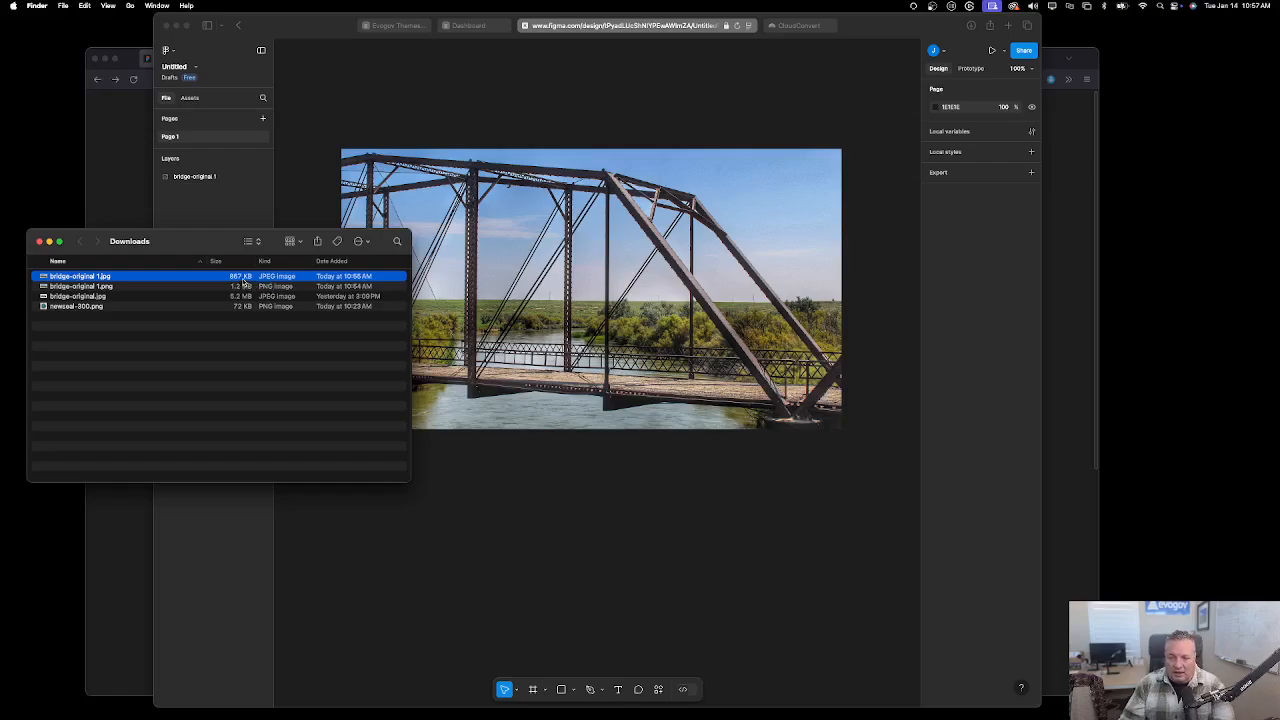
{"action": "left_click_drag", "start_coordinate": [232, 248], "coordinate": [222, 265]}
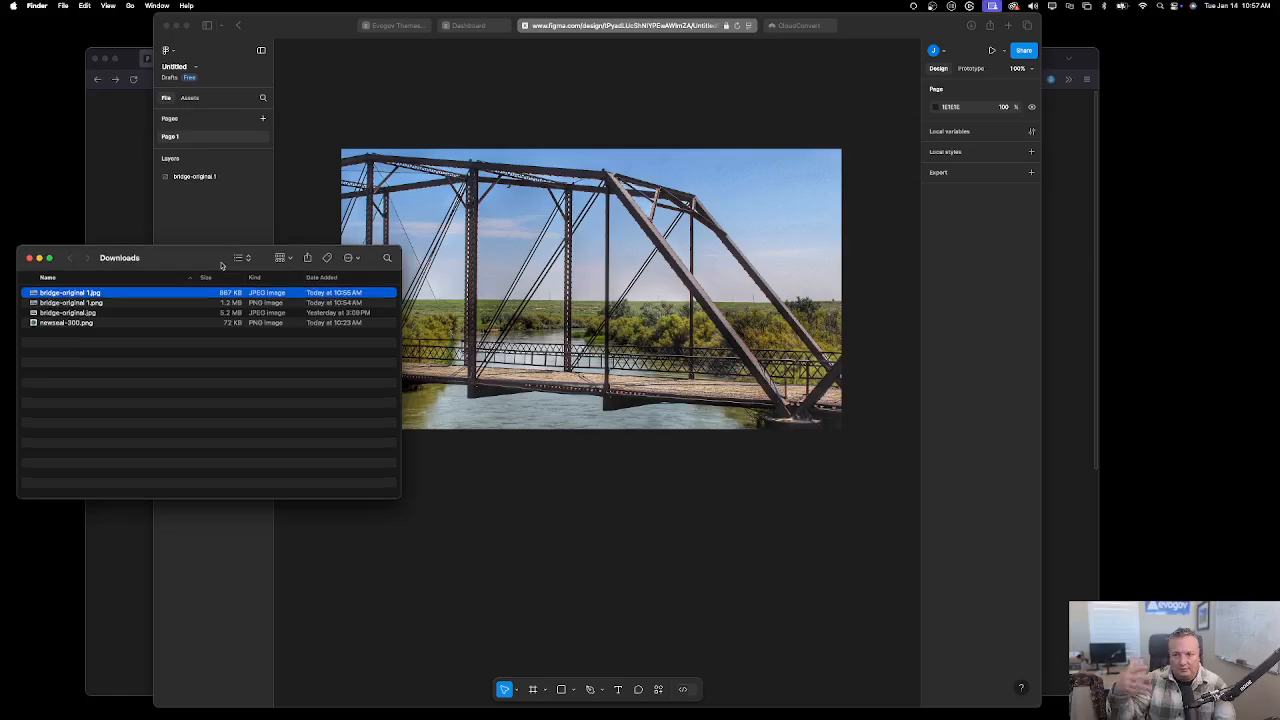
Switch to CloudConvert, upload bridge-original 1.png from the computer's Downloads folder, and choose WEBP as its output format.
{"action": "left_click", "coordinate": [803, 26]}
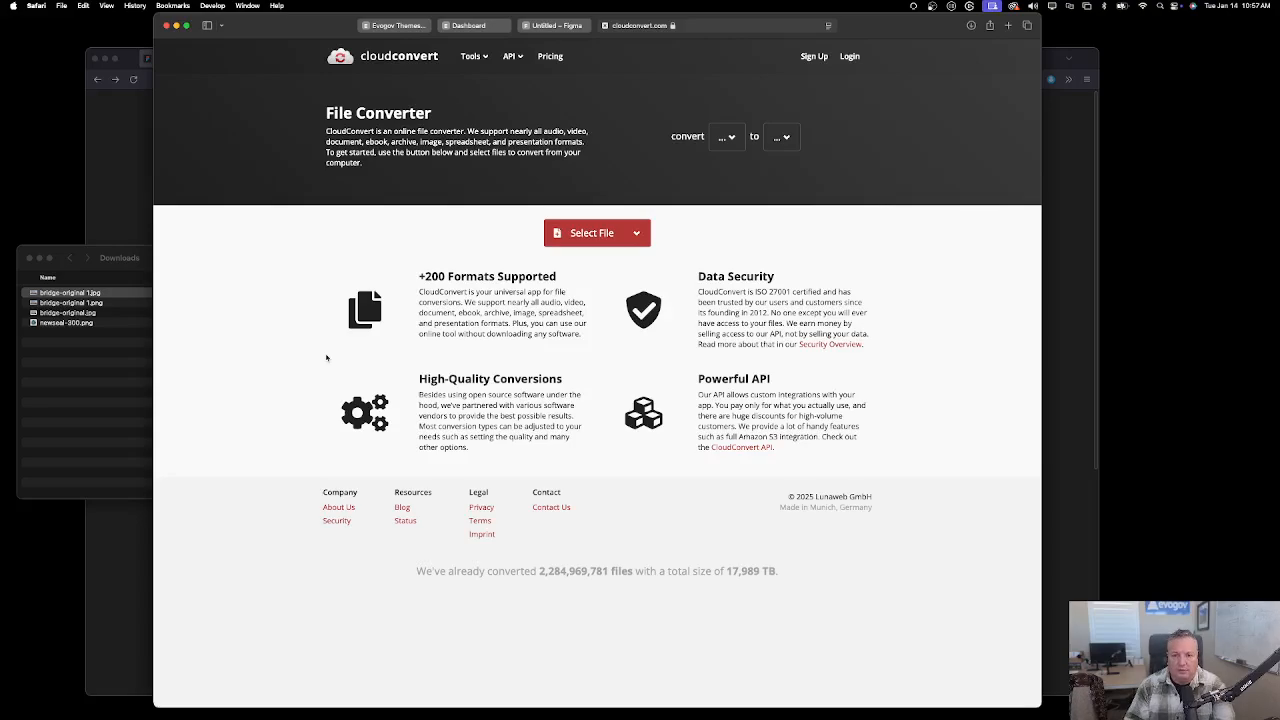
{"action": "left_click", "coordinate": [91, 366]}
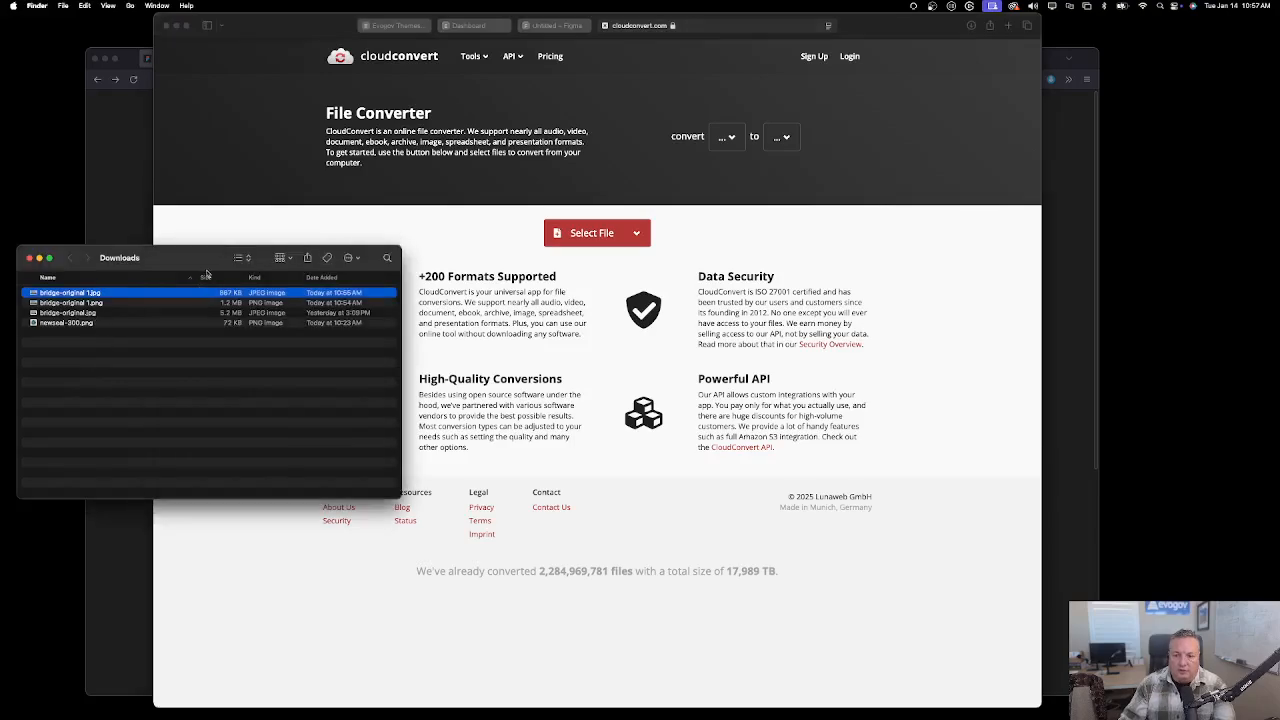
{"action": "left_click_drag", "start_coordinate": [216, 259], "coordinate": [215, 301]}
{"action": "left_click", "coordinate": [650, 242]}
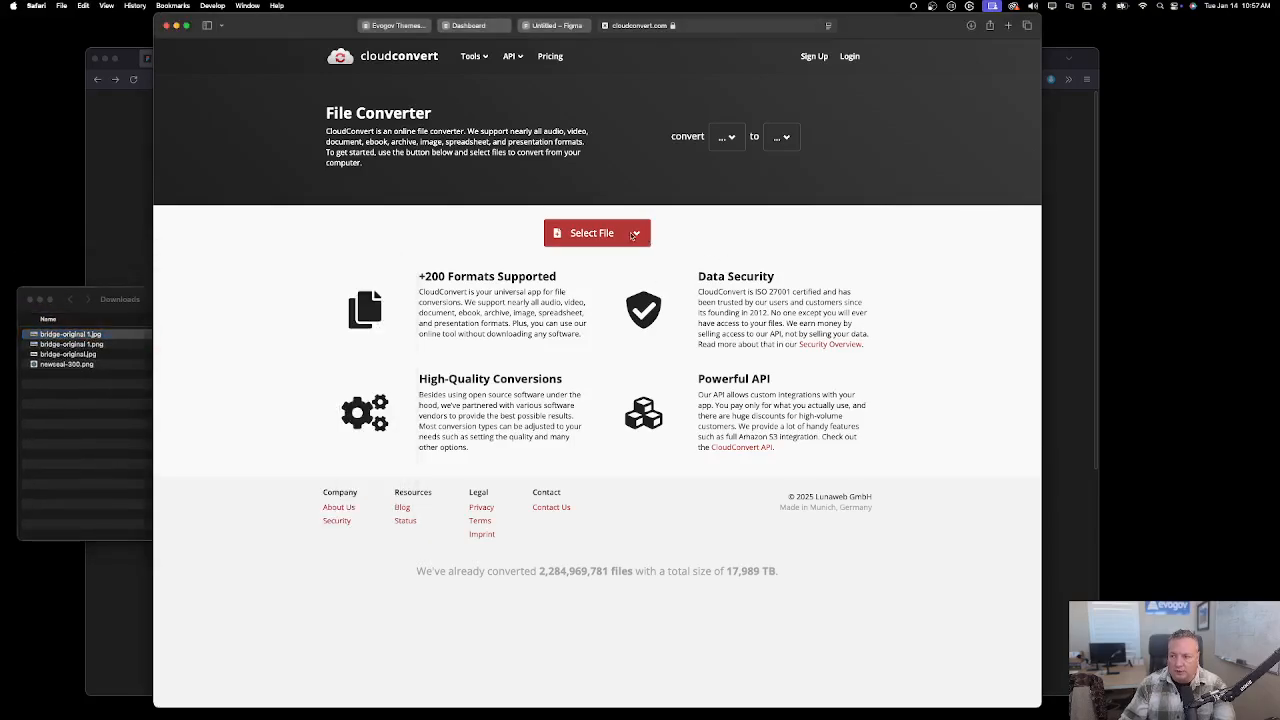
{"action": "left_click", "coordinate": [635, 234]}
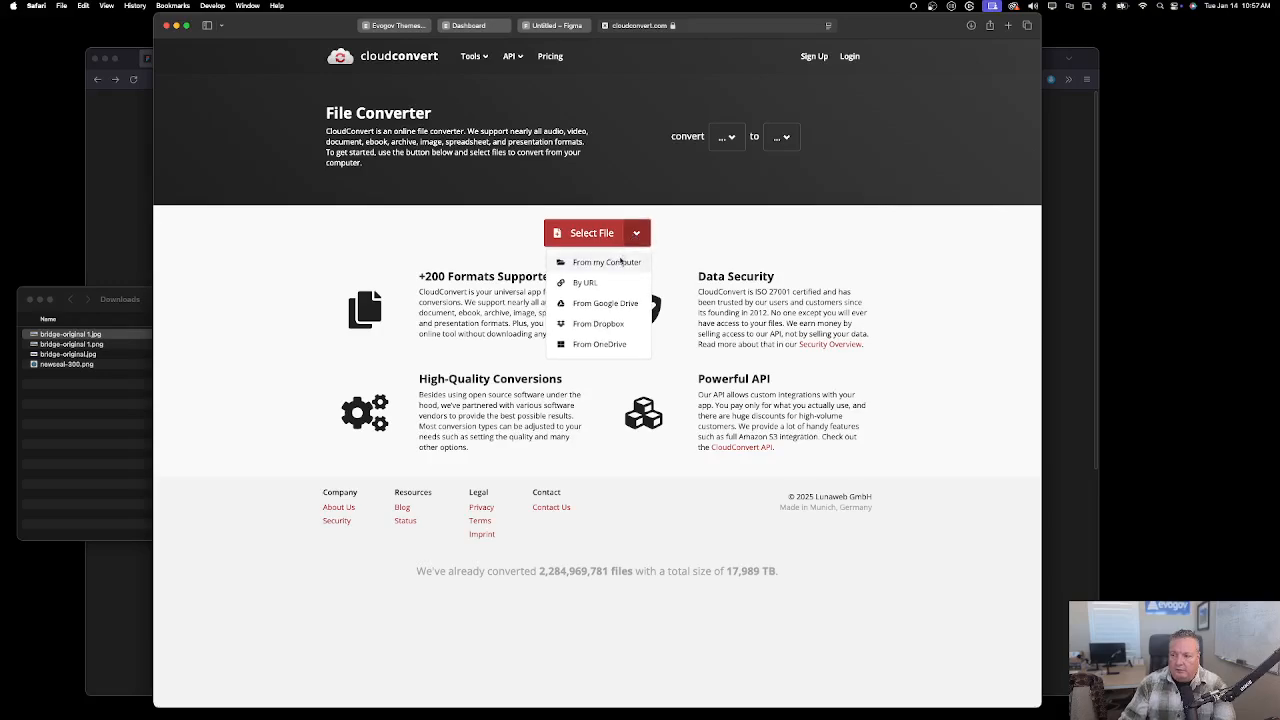
{"action": "left_click", "coordinate": [620, 261]}
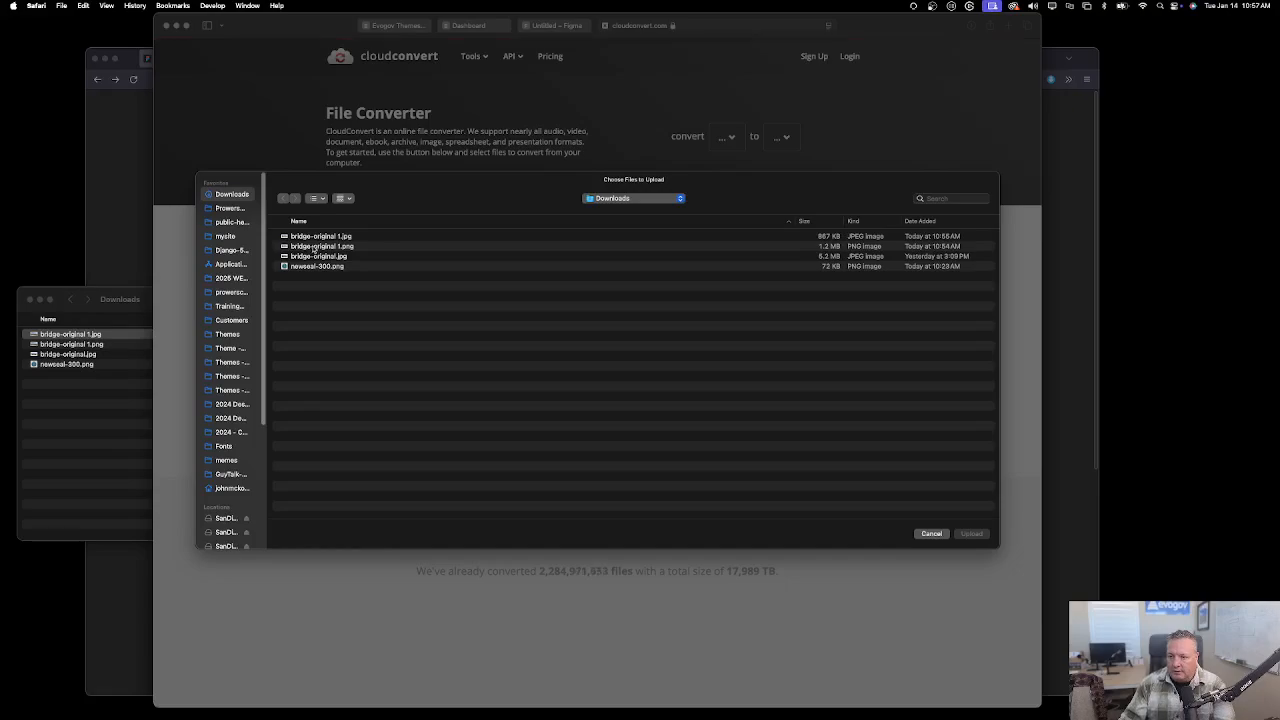
{"action": "left_click", "coordinate": [316, 247]}
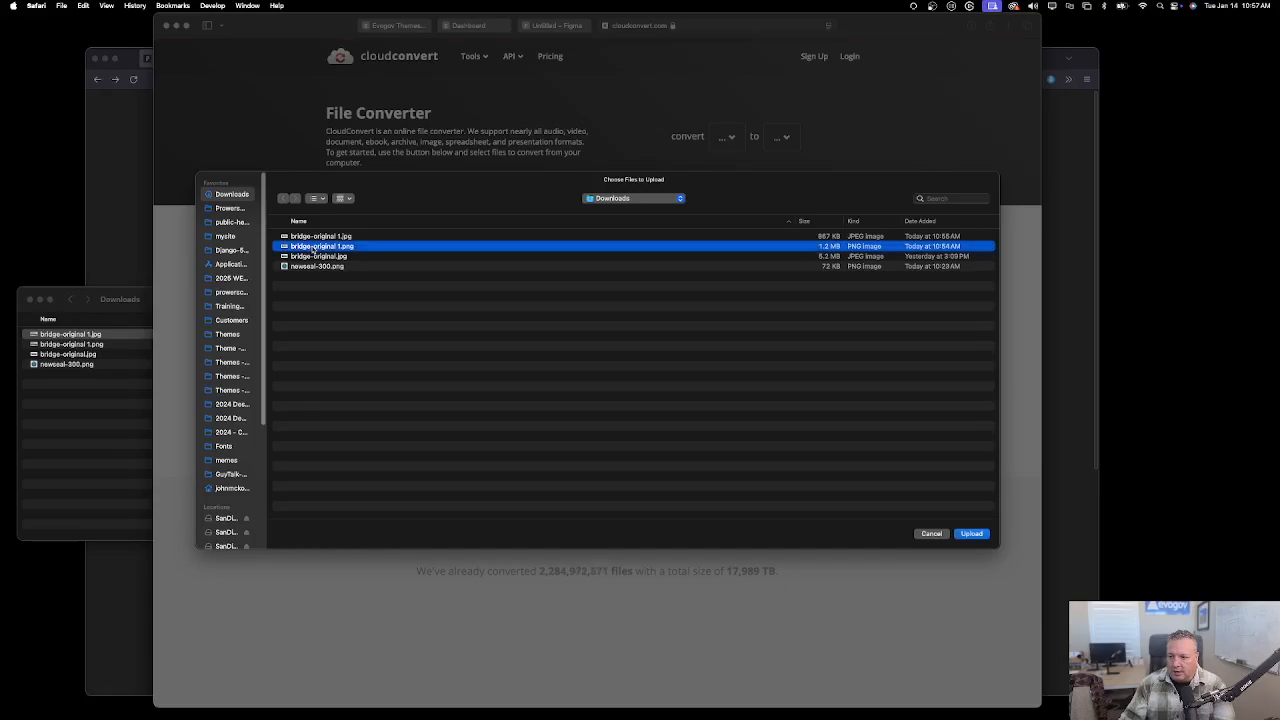
{"action": "left_click", "coordinate": [971, 533]}
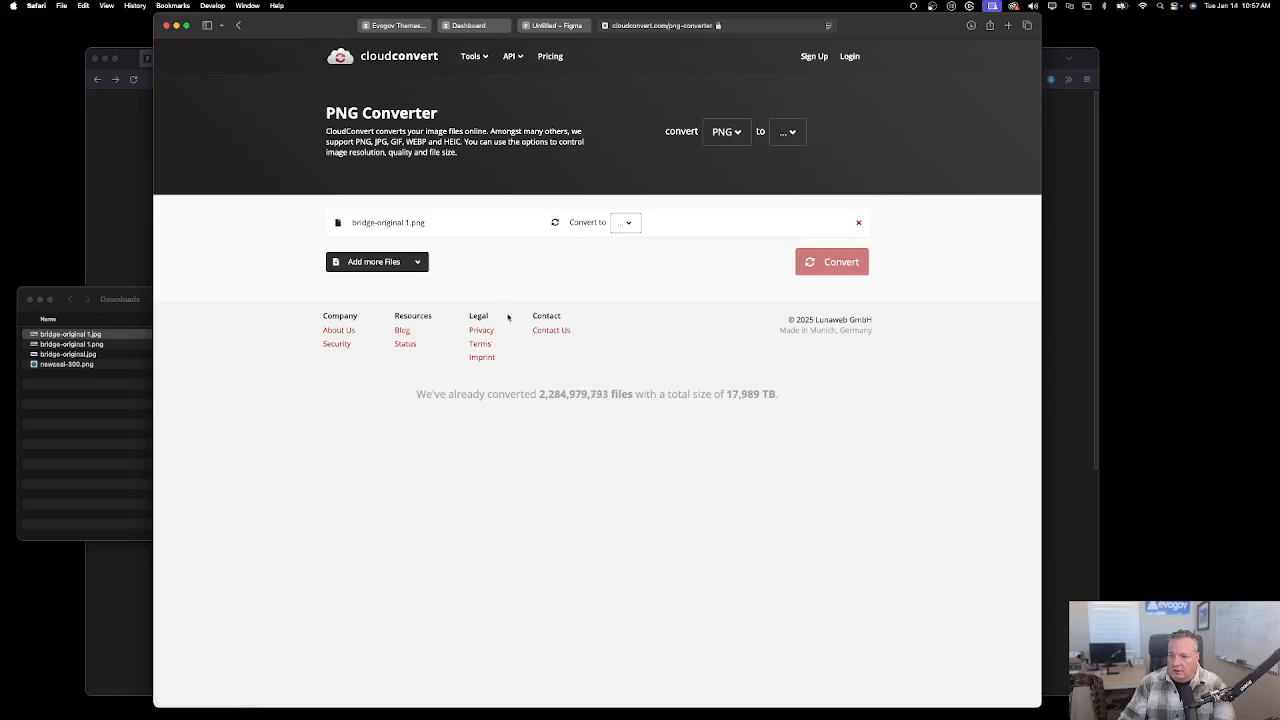
{"action": "left_click", "coordinate": [625, 222]}
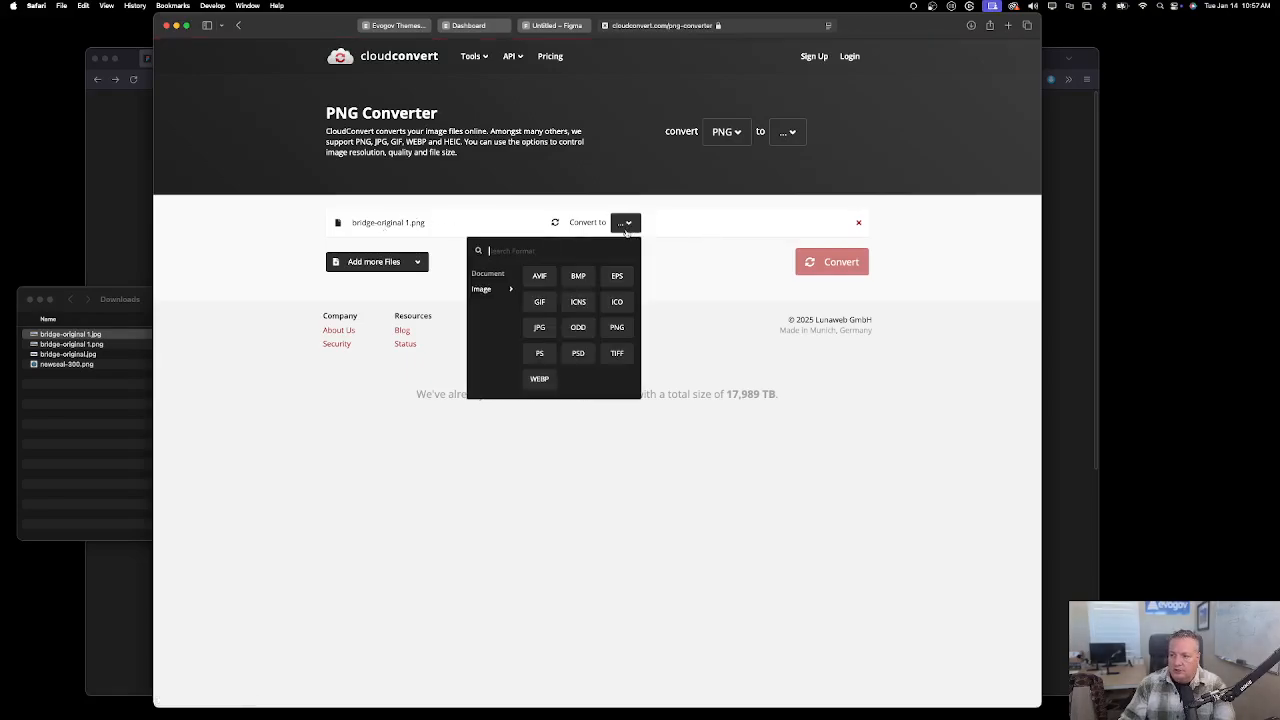
{"action": "left_click", "coordinate": [540, 377]}
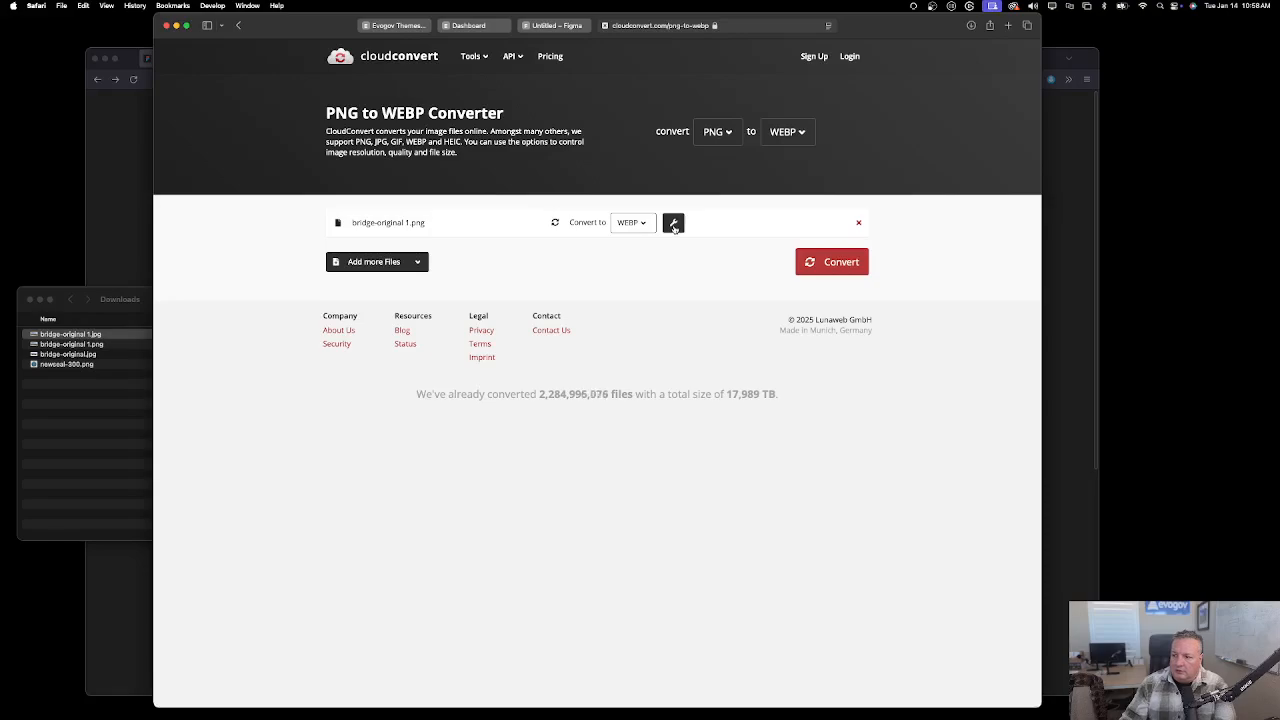
Set the WEBP conversion options to width 1000, height 560 and quality 50, and accept them.
{"action": "left_click", "coordinate": [673, 223]}
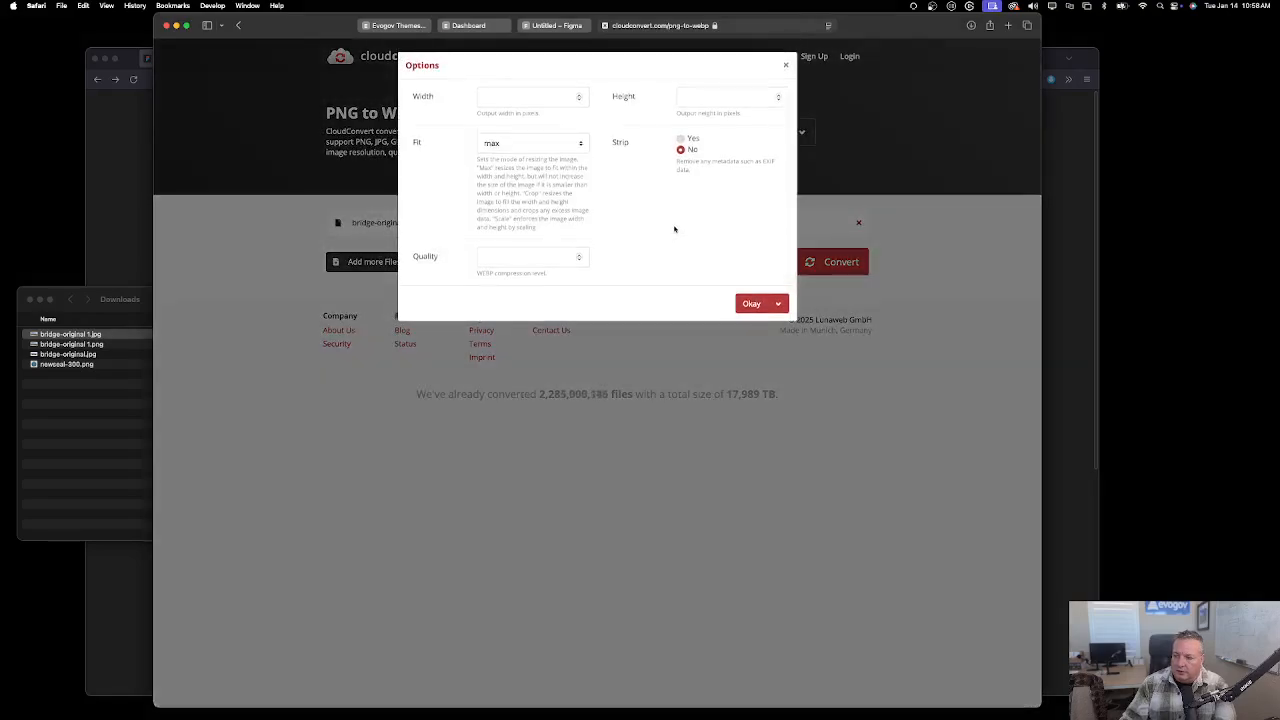
{"action": "left_click", "coordinate": [540, 100]}
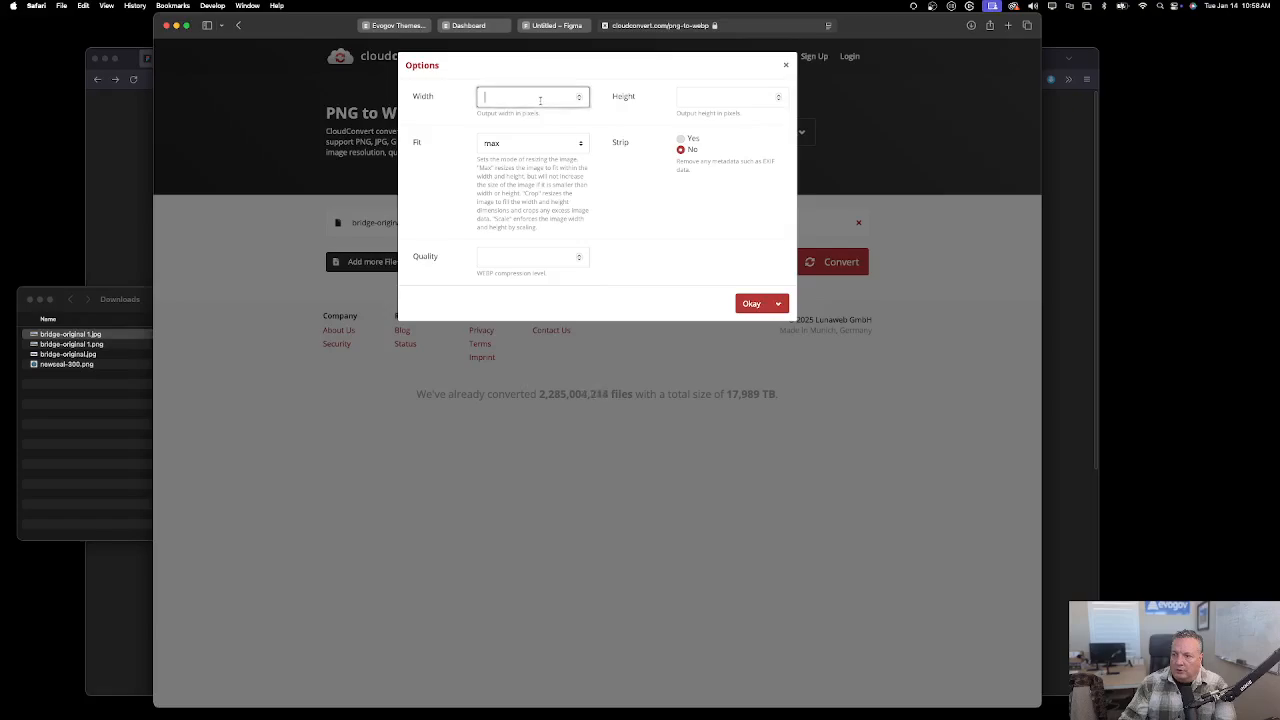
{"action": "type", "text": "1000"}
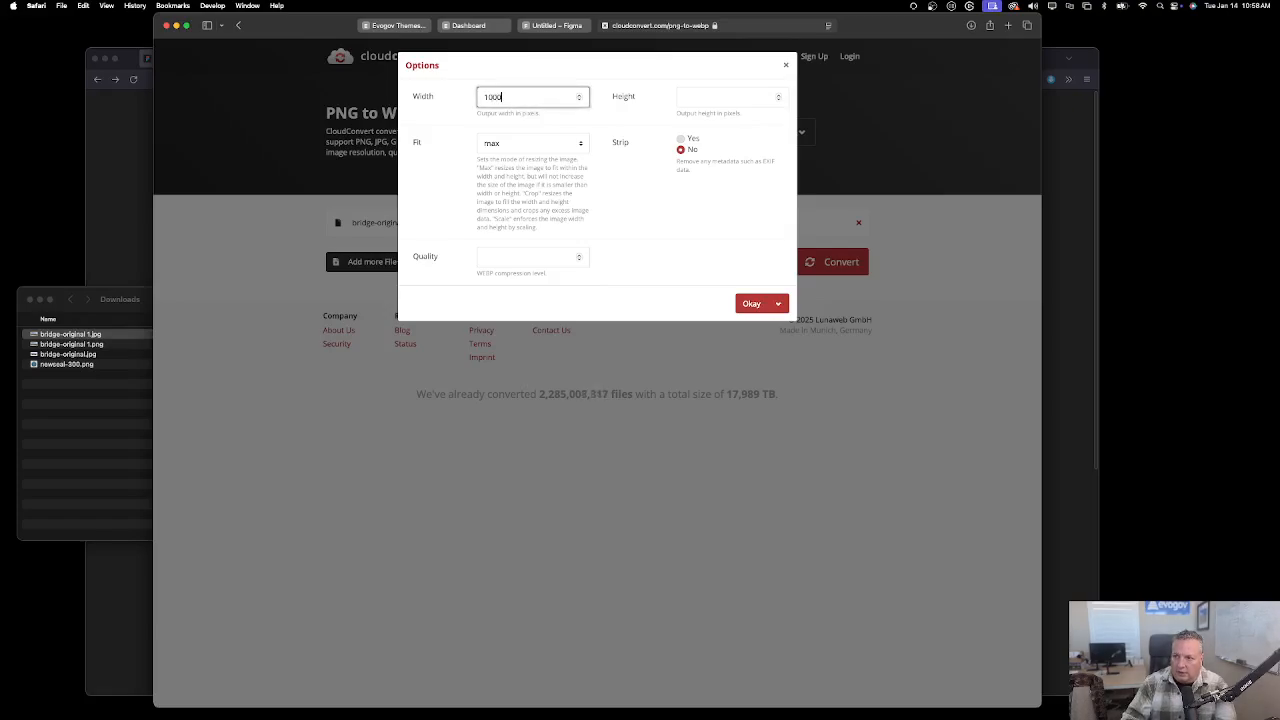
{"action": "left_click", "coordinate": [702, 92]}
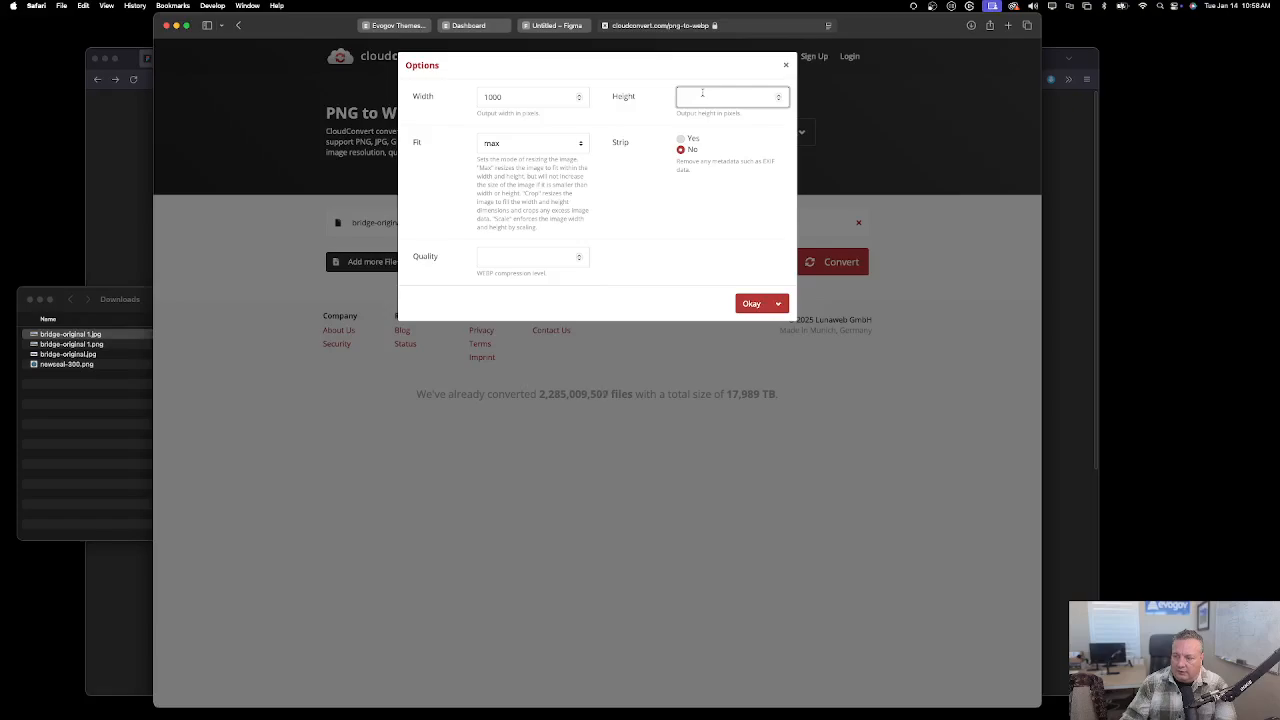
{"action": "type", "text": "560"}
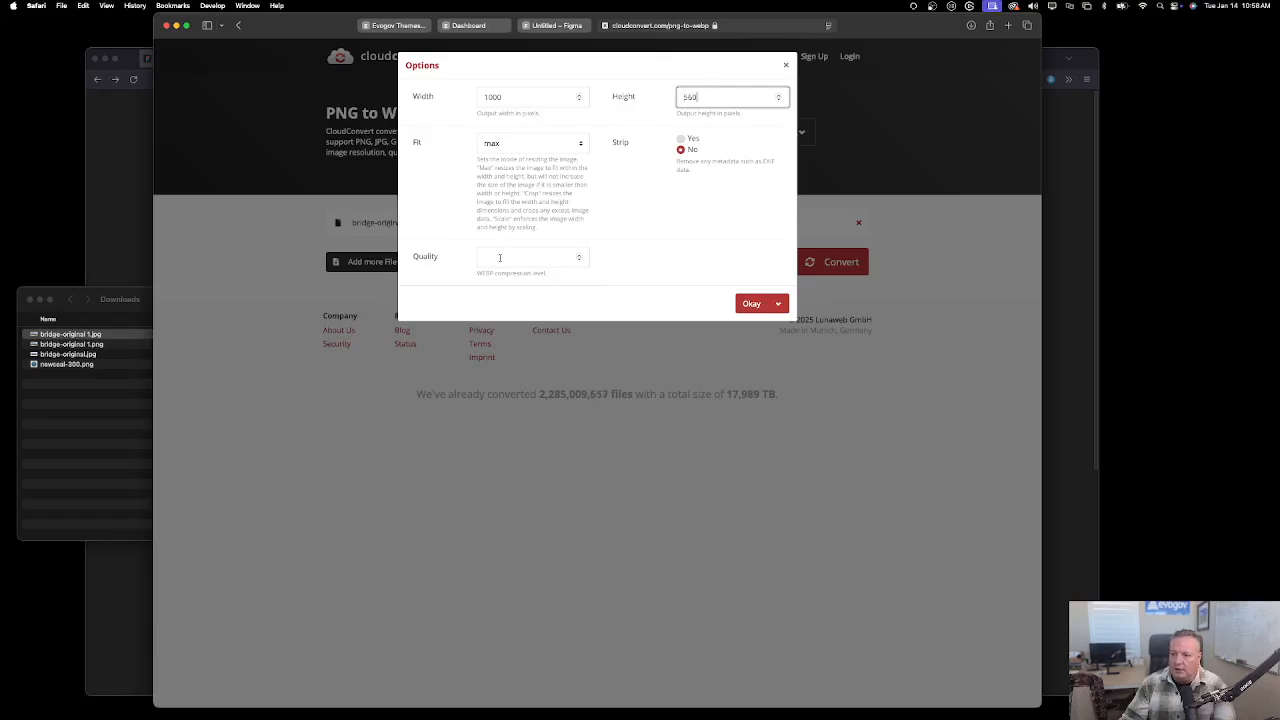
{"action": "left_click", "coordinate": [500, 257]}
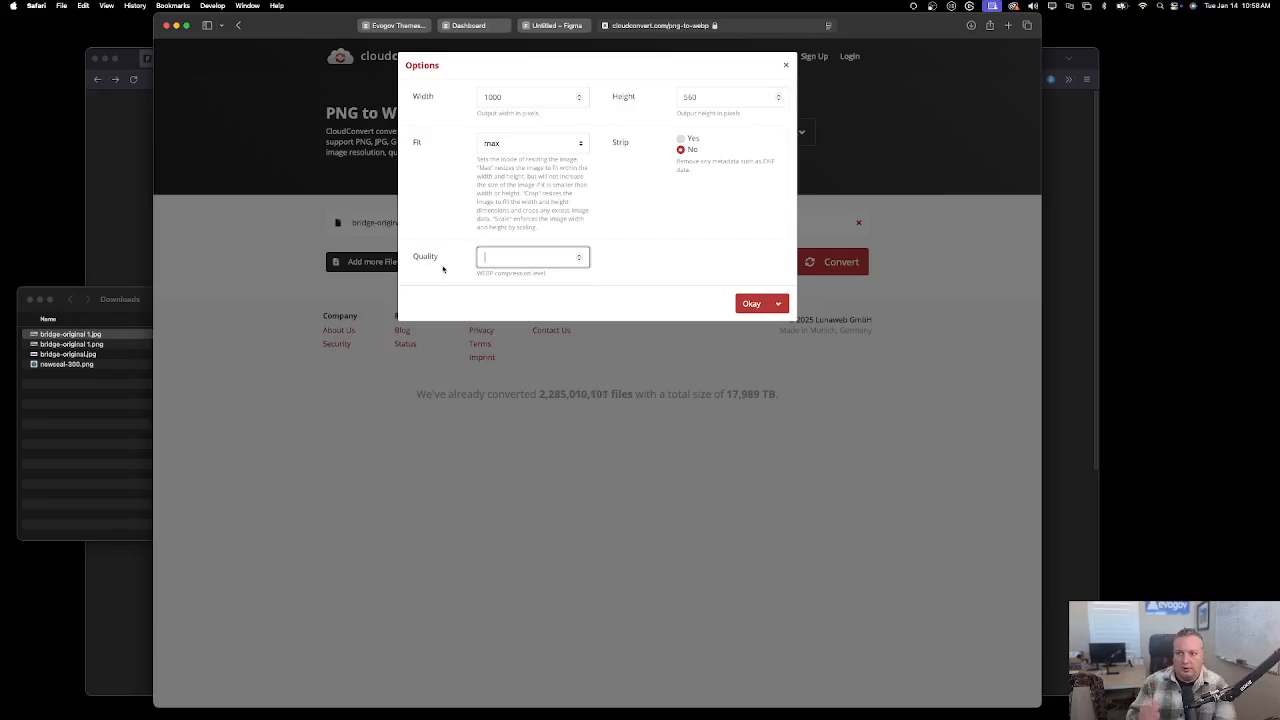
{"action": "type", "text": "50"}
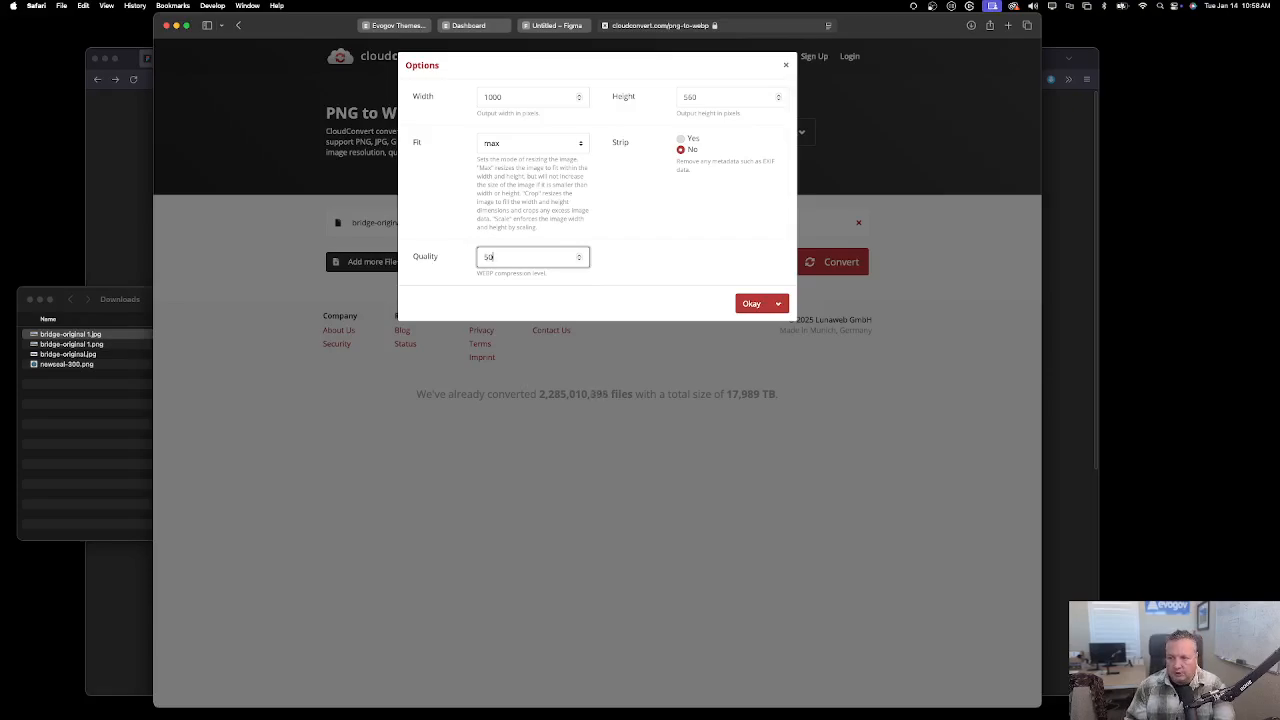
{"action": "left_click", "coordinate": [707, 267]}
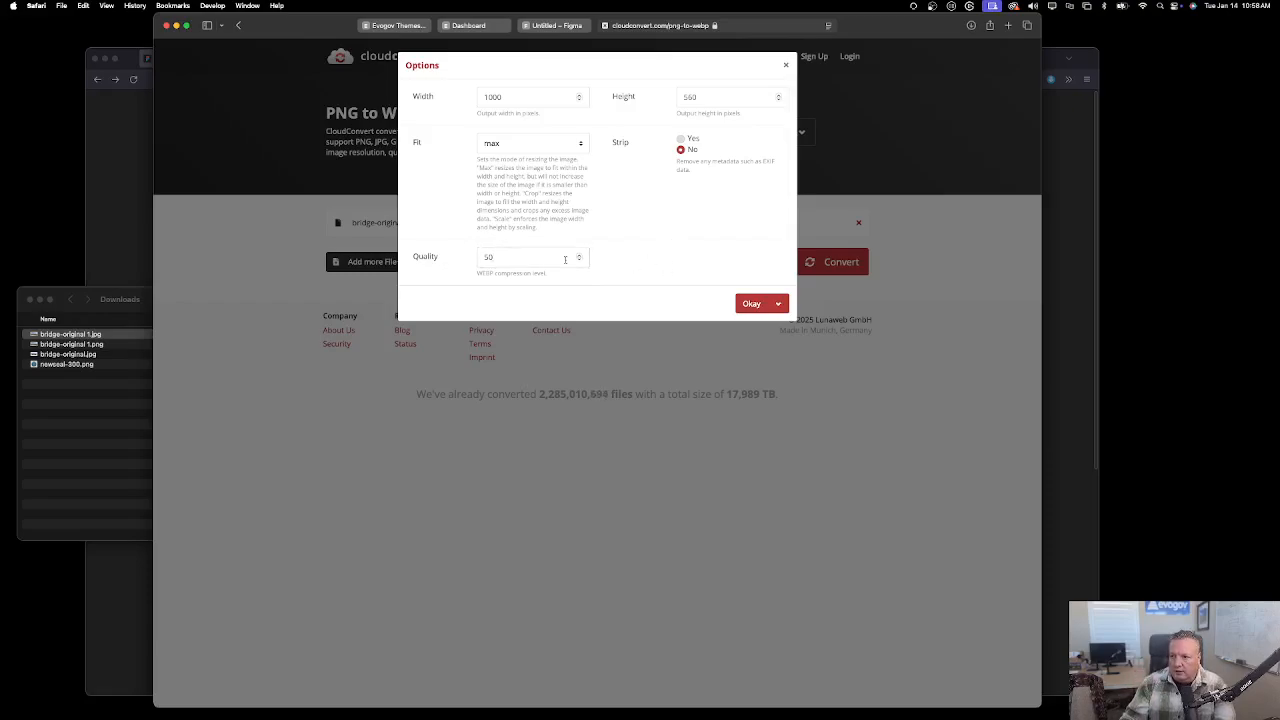
{"action": "left_click", "coordinate": [757, 303]}
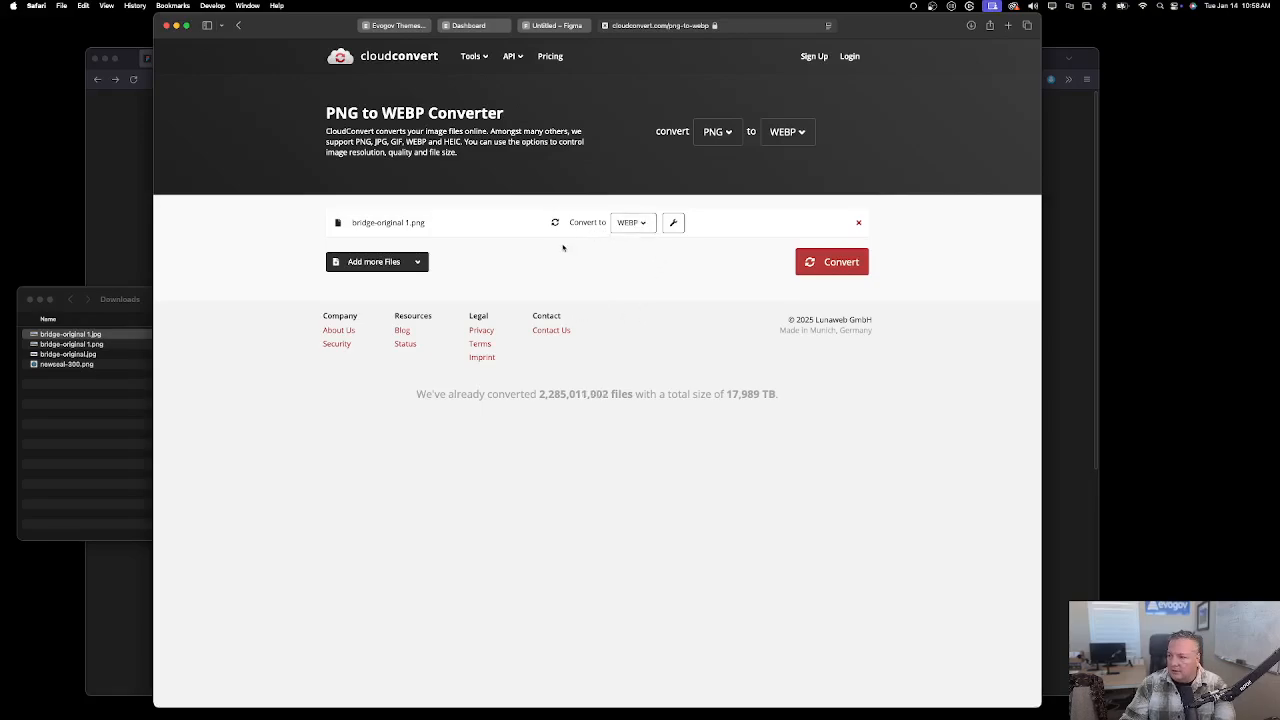
Convert bridge-original 1.png to WEBP, then download the result and check the new file in the Downloads folder.
{"action": "left_click", "coordinate": [832, 262]}
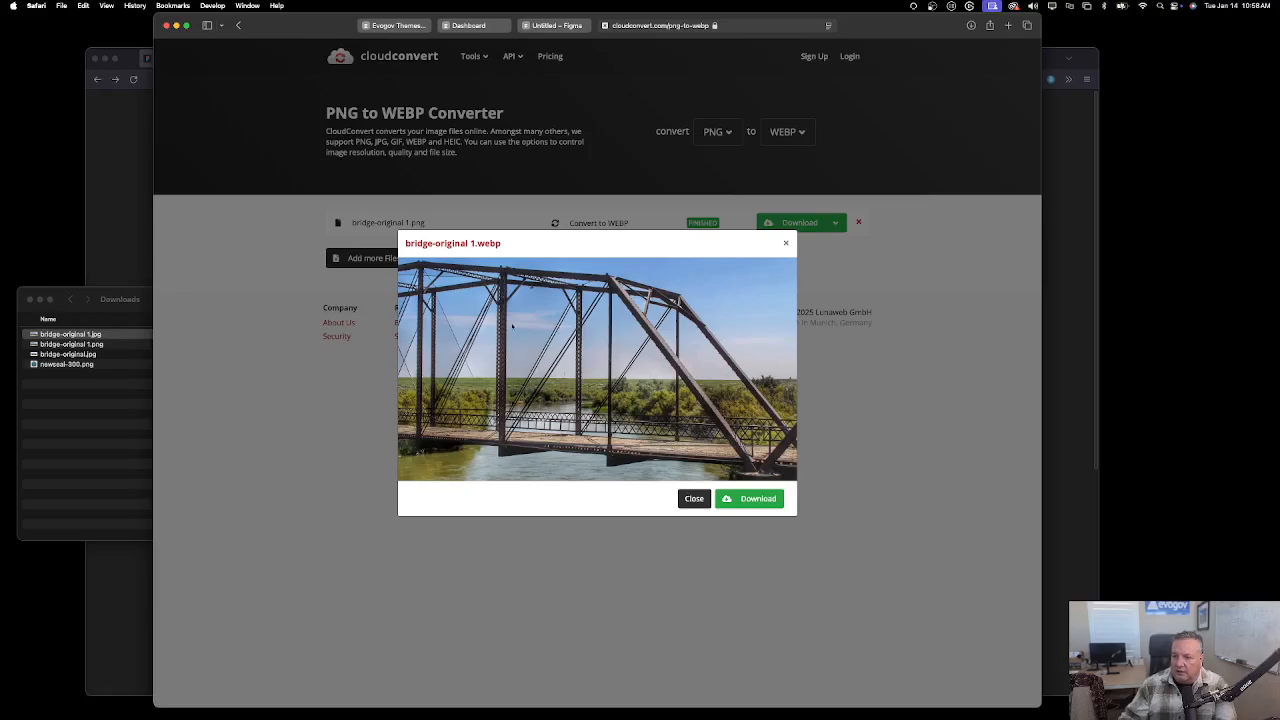
{"action": "left_click", "coordinate": [738, 500]}
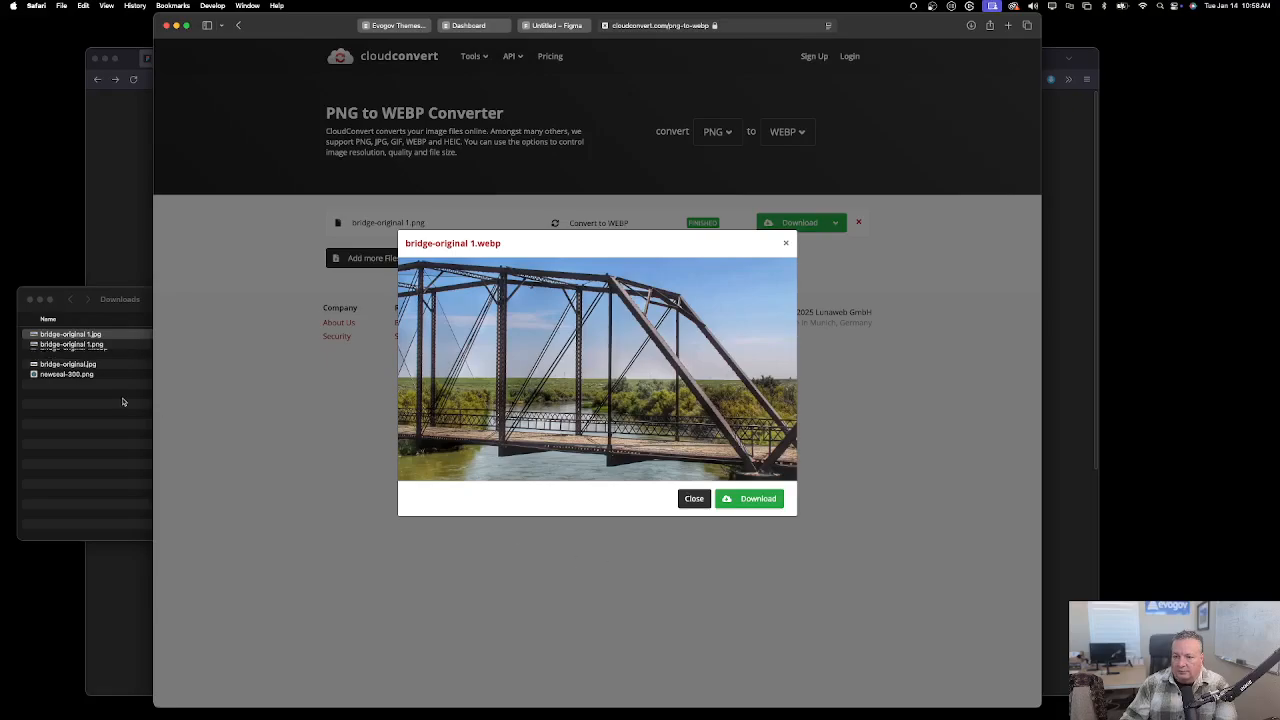
{"action": "left_click", "coordinate": [91, 415]}
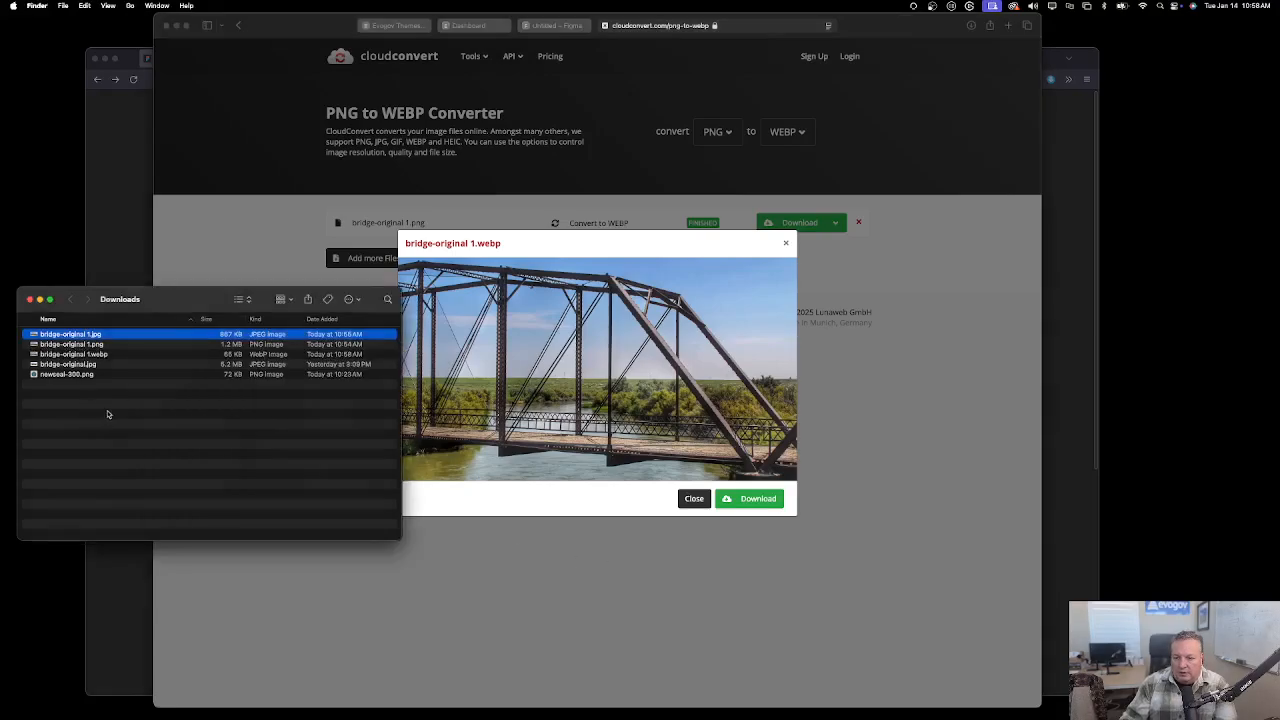
{"action": "left_click", "coordinate": [84, 355]}
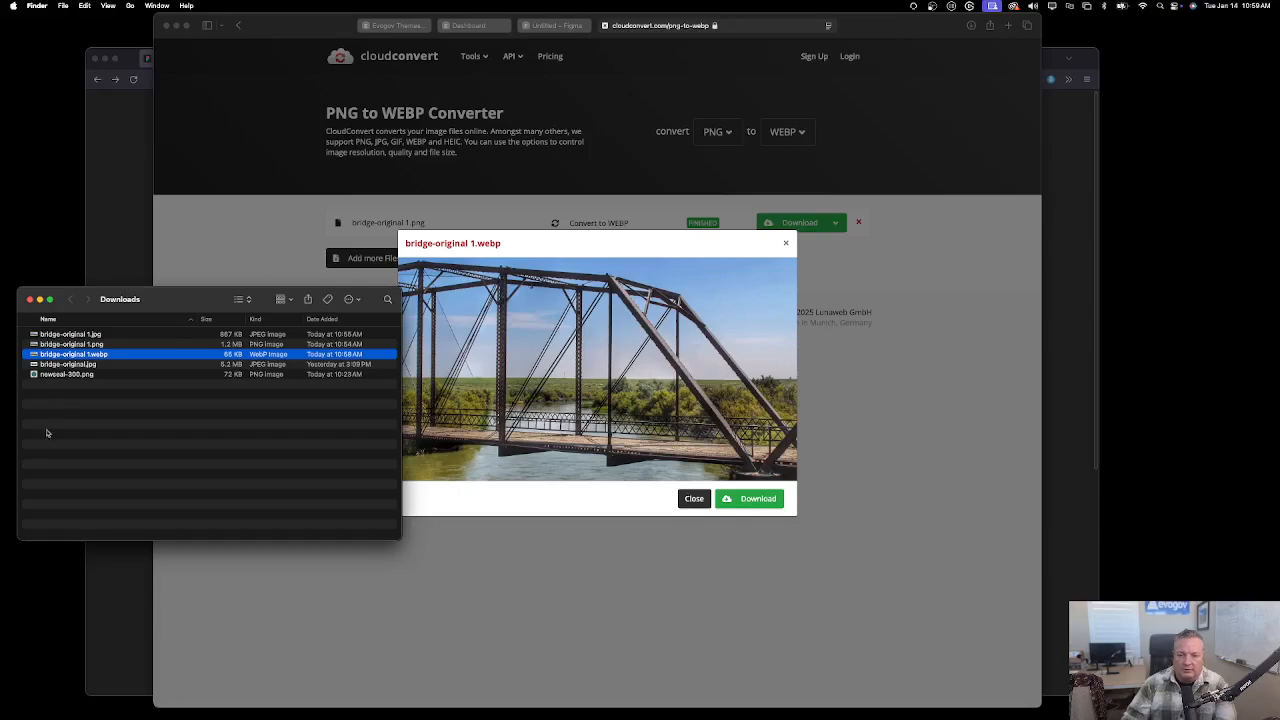
{"action": "left_click", "coordinate": [72, 413]}
{"action": "left_click", "coordinate": [76, 356]}
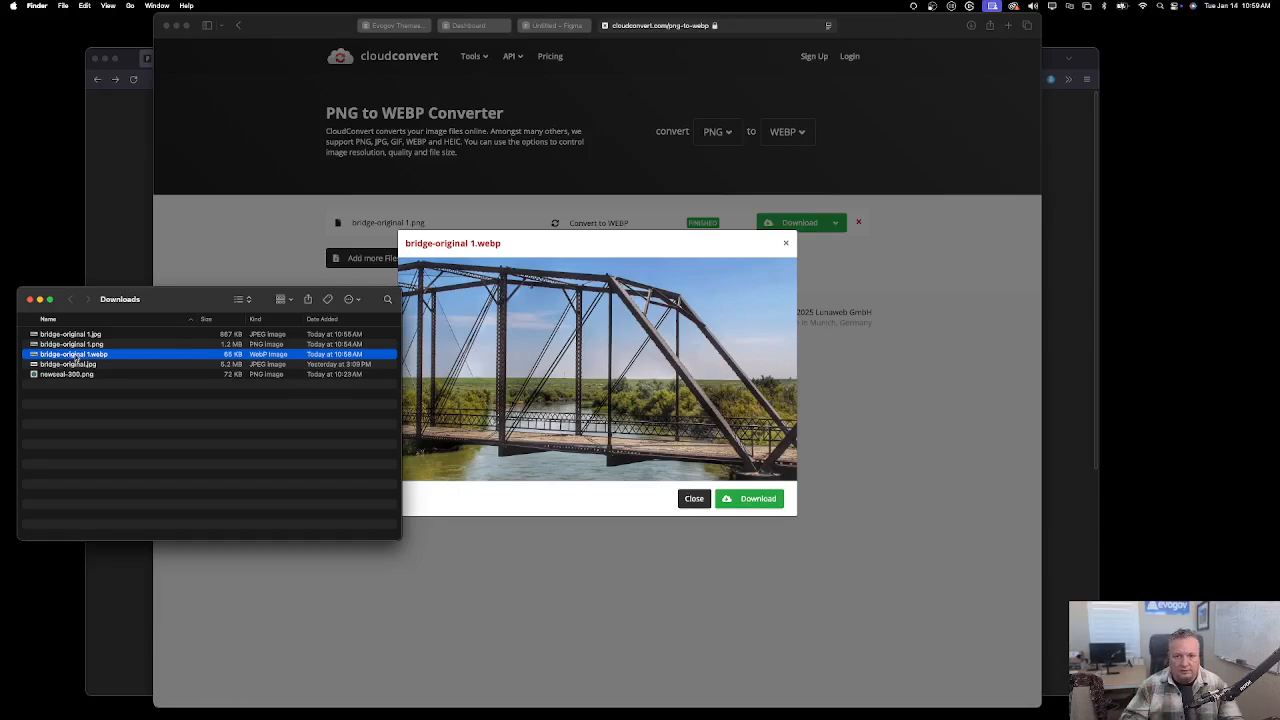
Switch to Photoshop and arrange its window so the Downloads folder's file list stays reachable beside it.
{"action": "left_click", "coordinate": [122, 218]}
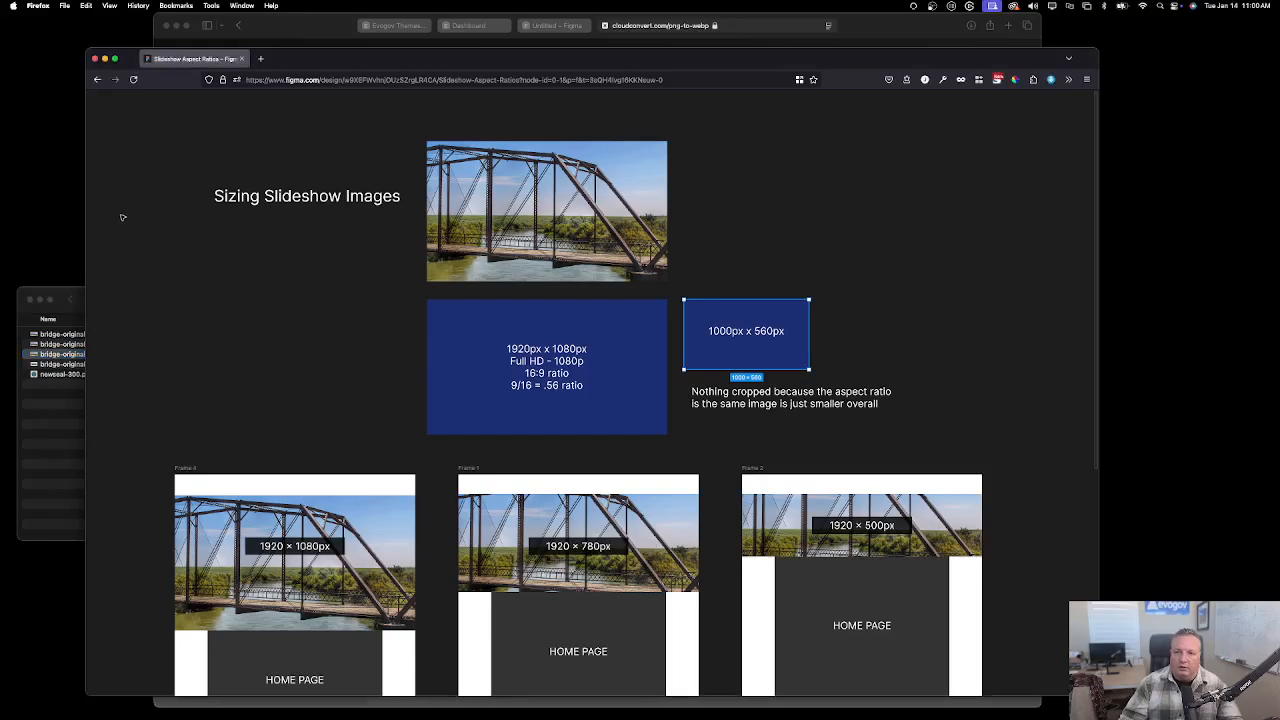
{"action": "key", "text": "Escape"}
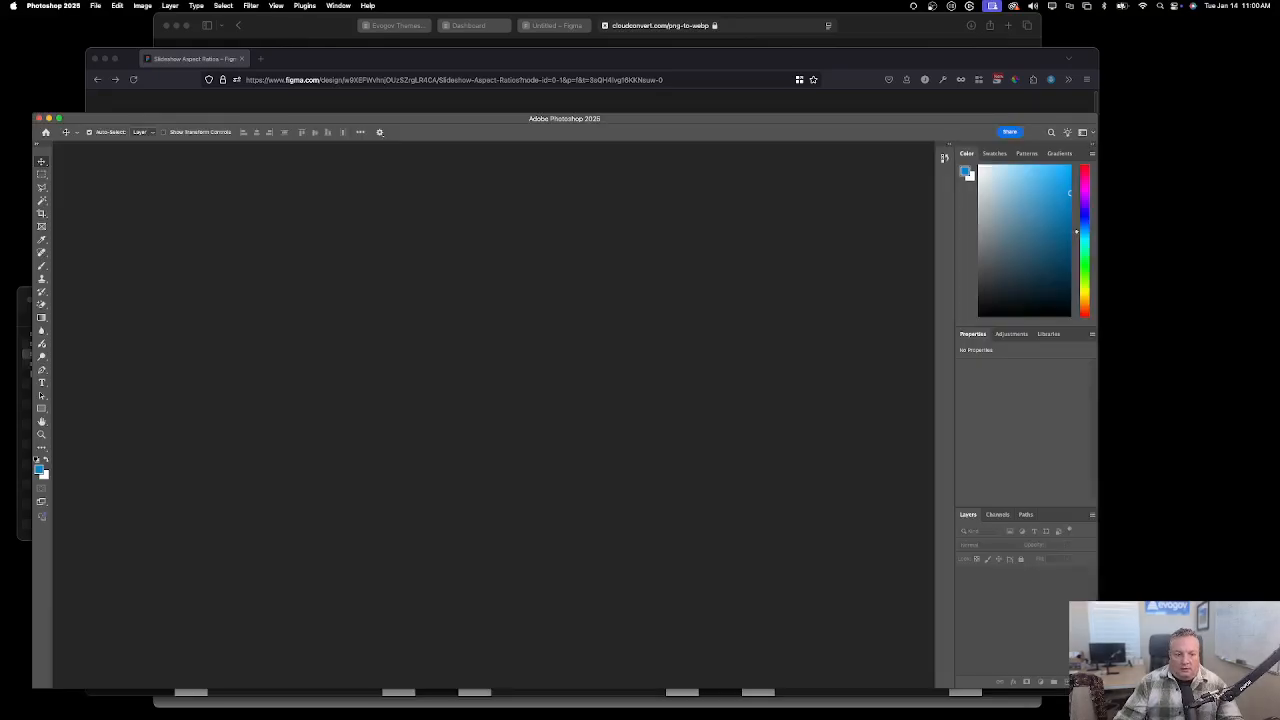
{"action": "left_click_drag", "start_coordinate": [636, 126], "coordinate": [692, 98]}
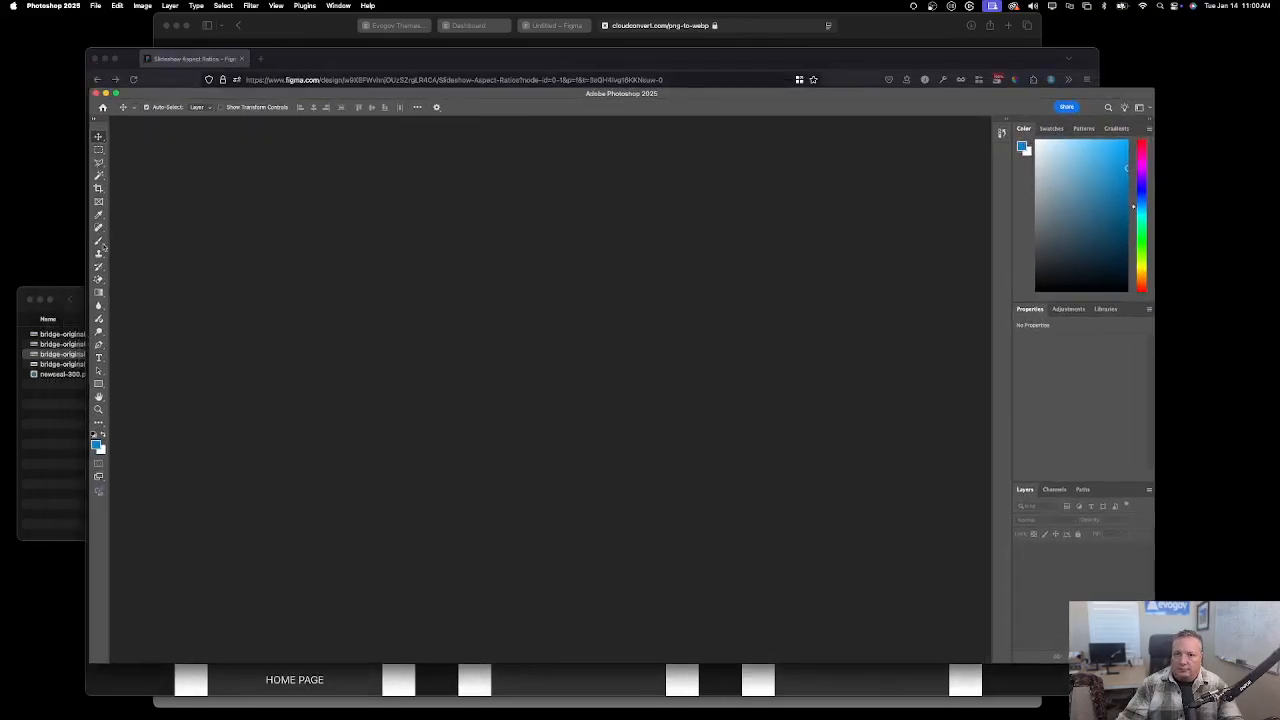
{"action": "left_click_drag", "start_coordinate": [68, 297], "coordinate": [65, 296]}
{"action": "left_click", "coordinate": [203, 160]}
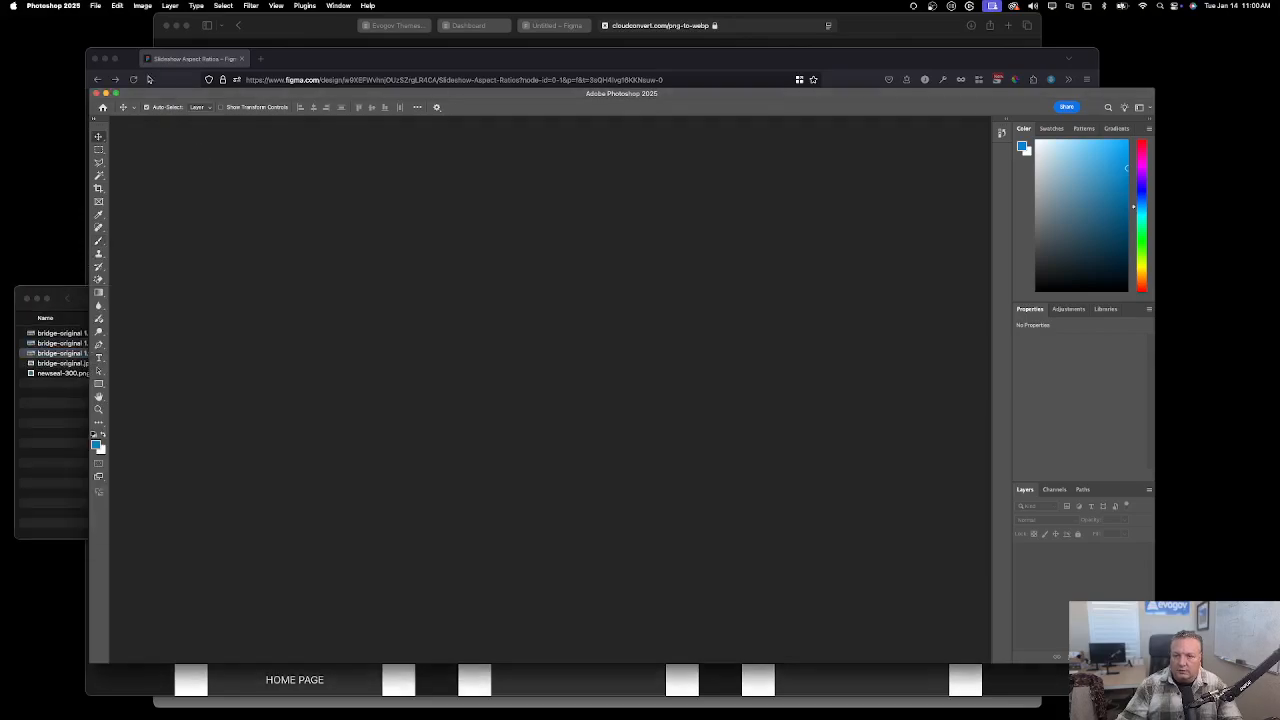
Create a new transparent RGB document 1000 px wide and 560 px high at 72 pixels/inch.
{"action": "left_click", "coordinate": [96, 6]}
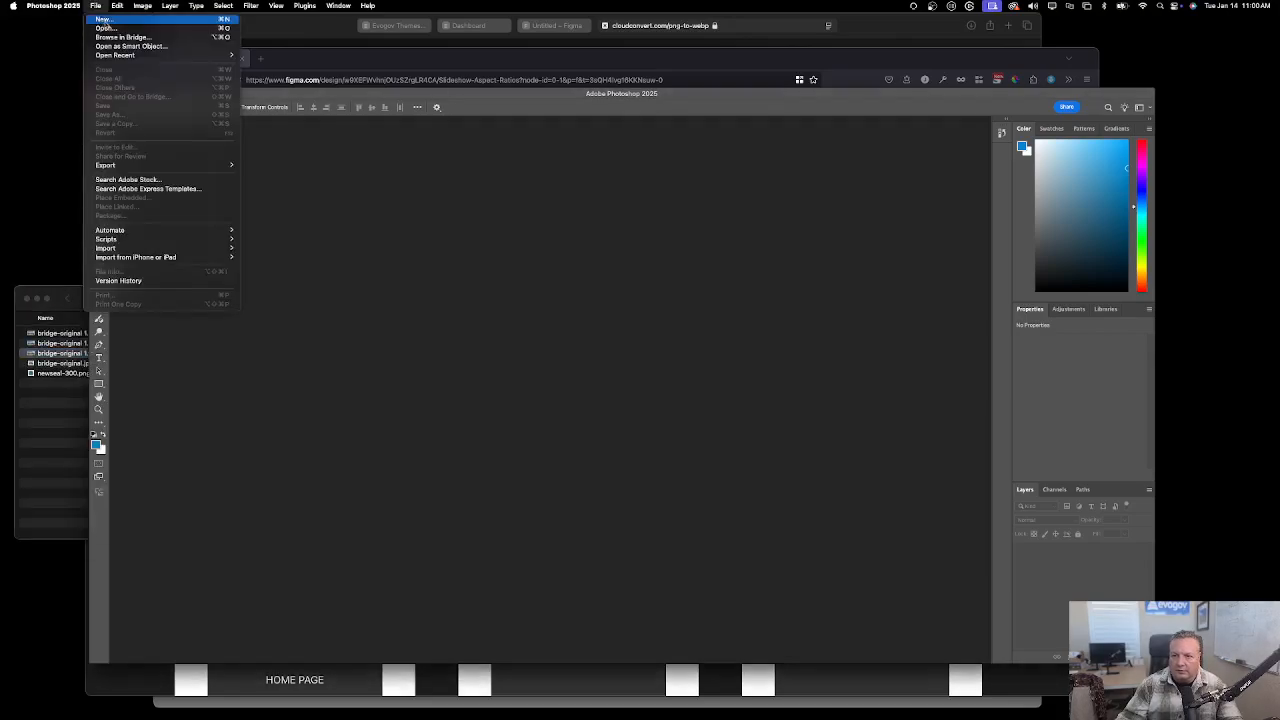
{"action": "left_click", "coordinate": [104, 20]}
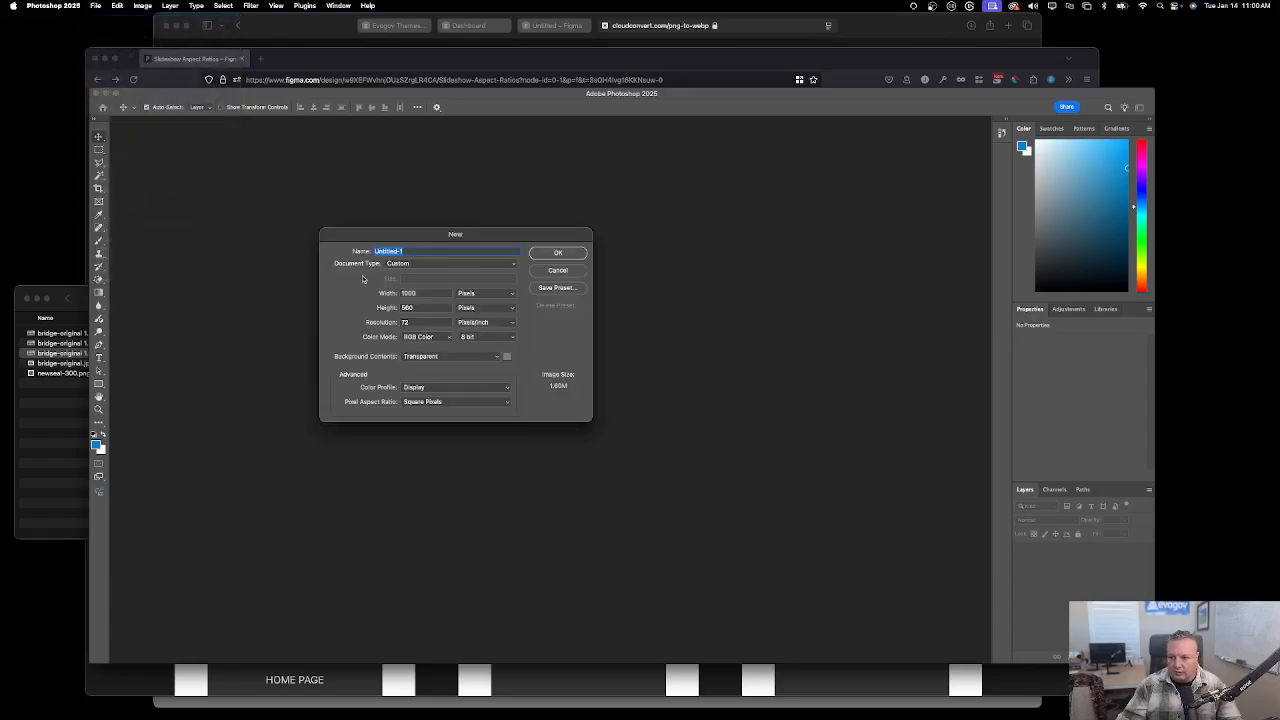
{"action": "left_click_drag", "start_coordinate": [481, 233], "coordinate": [495, 281]}
{"action": "key", "text": "Tab"}
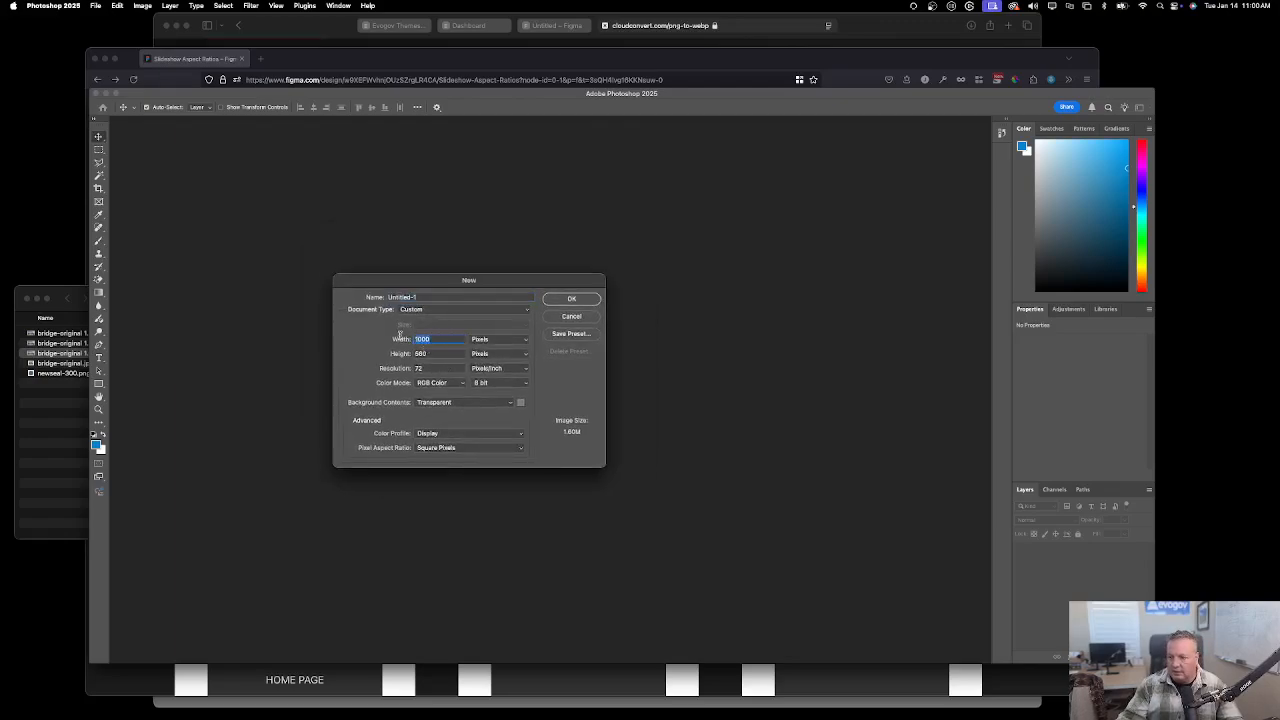
{"action": "key", "text": "Tab"}
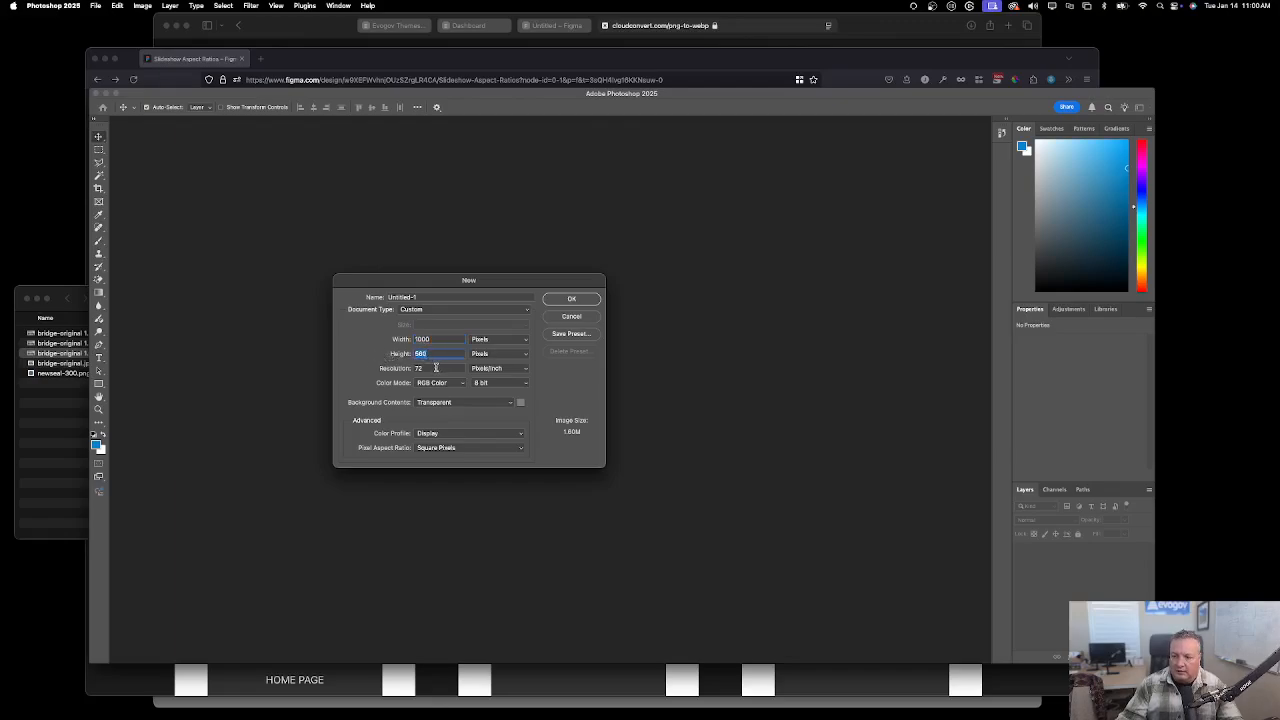
{"action": "key", "text": "Tab"}
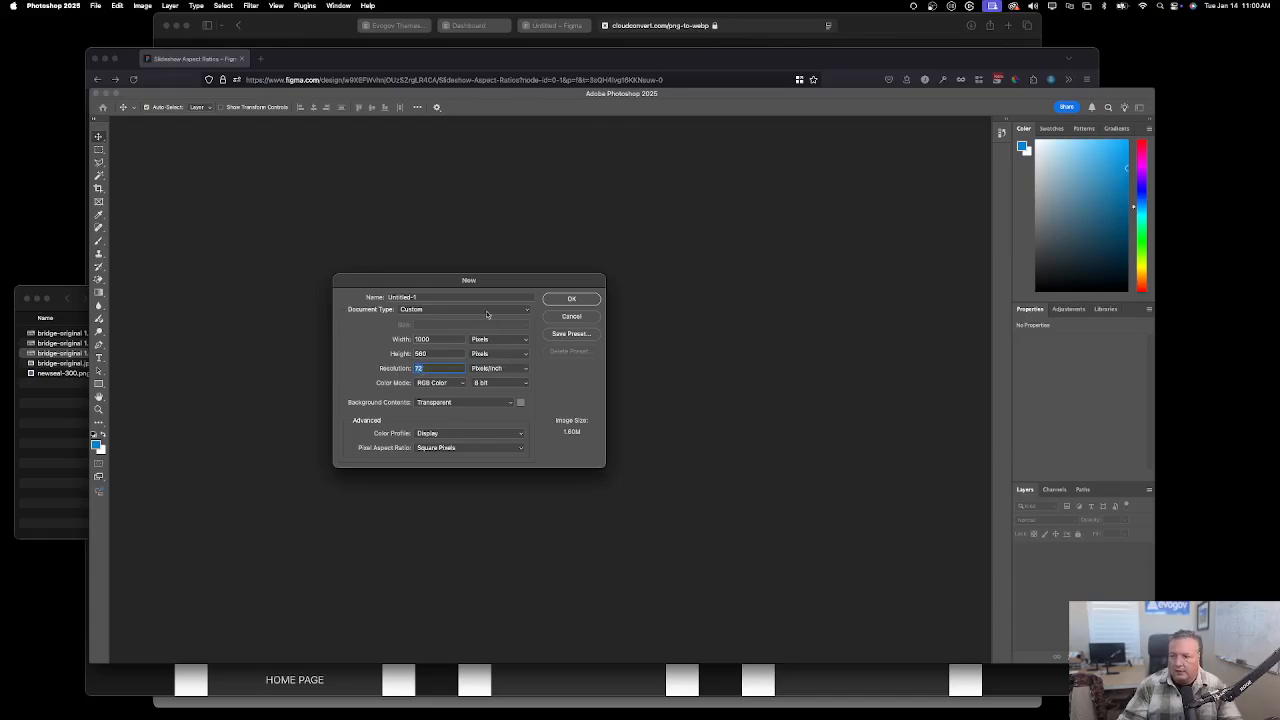
{"action": "left_click", "coordinate": [548, 304]}
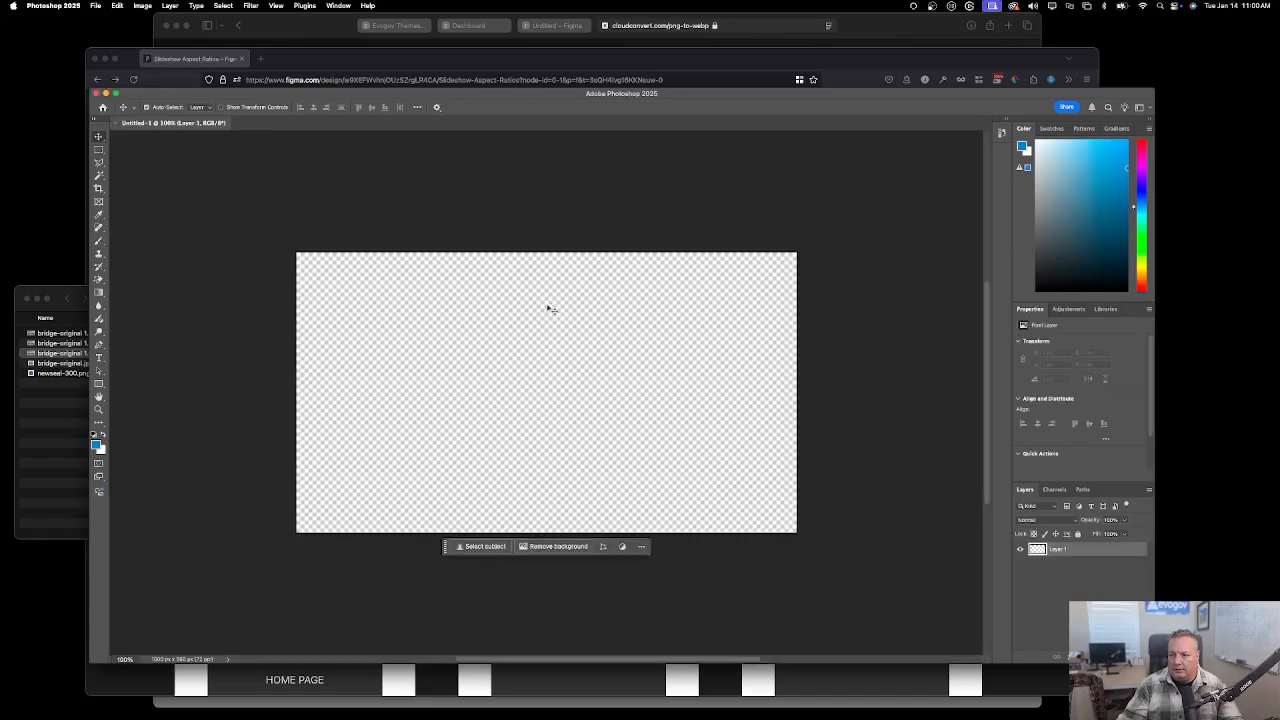
Place bridge-original.jpg from Downloads into the document and scale it proportionally to about 1012 px wide, covering the whole canvas.
{"action": "left_click", "coordinate": [66, 446]}
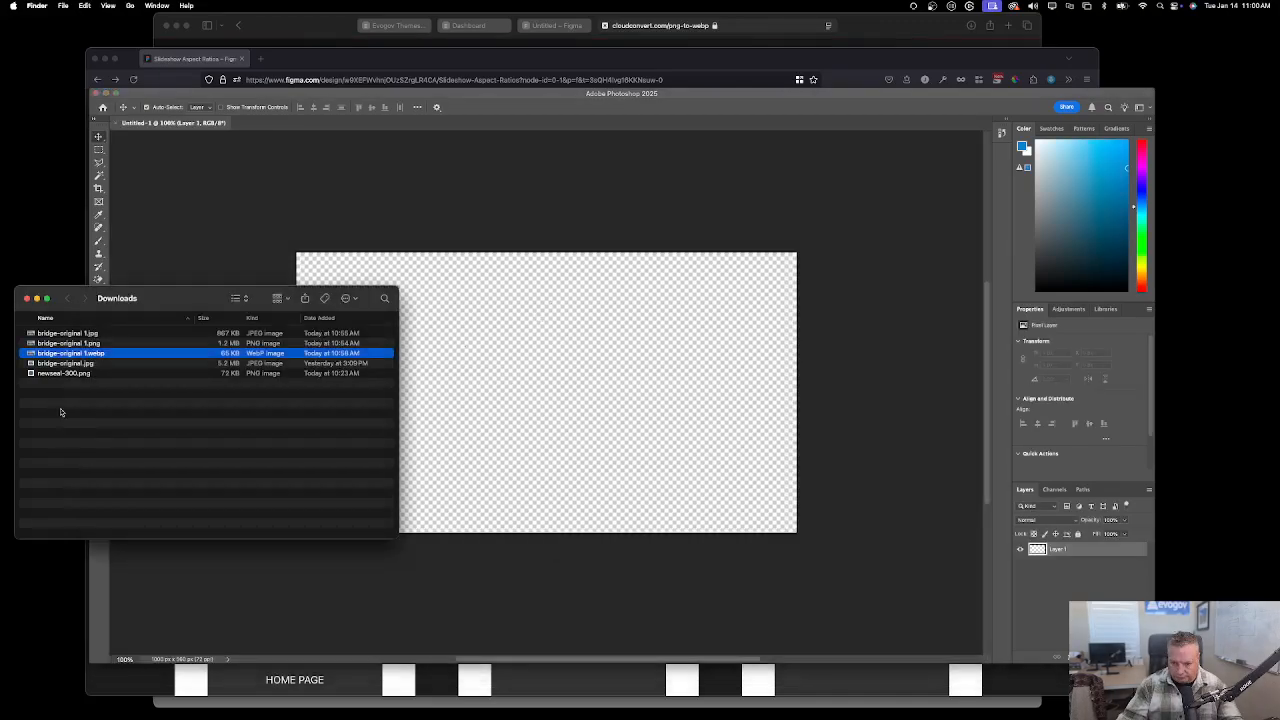
{"action": "left_click", "coordinate": [67, 364]}
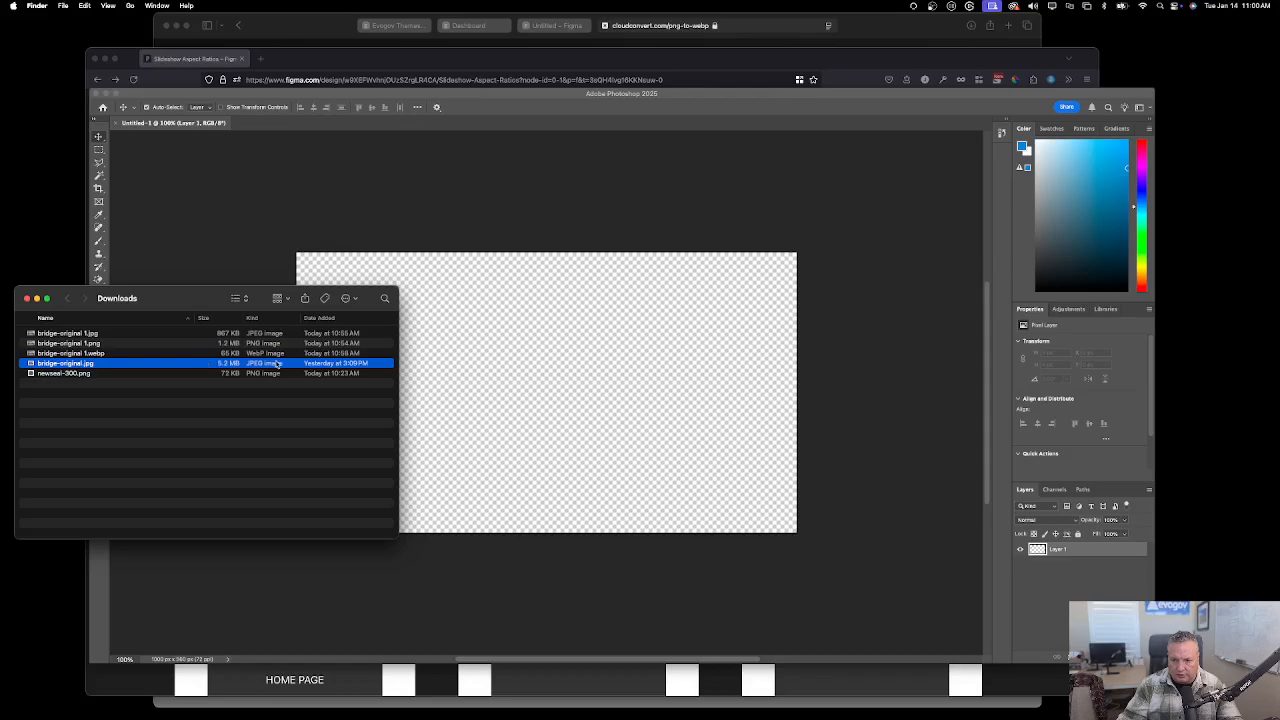
{"action": "left_click_drag", "start_coordinate": [180, 367], "coordinate": [562, 364]}
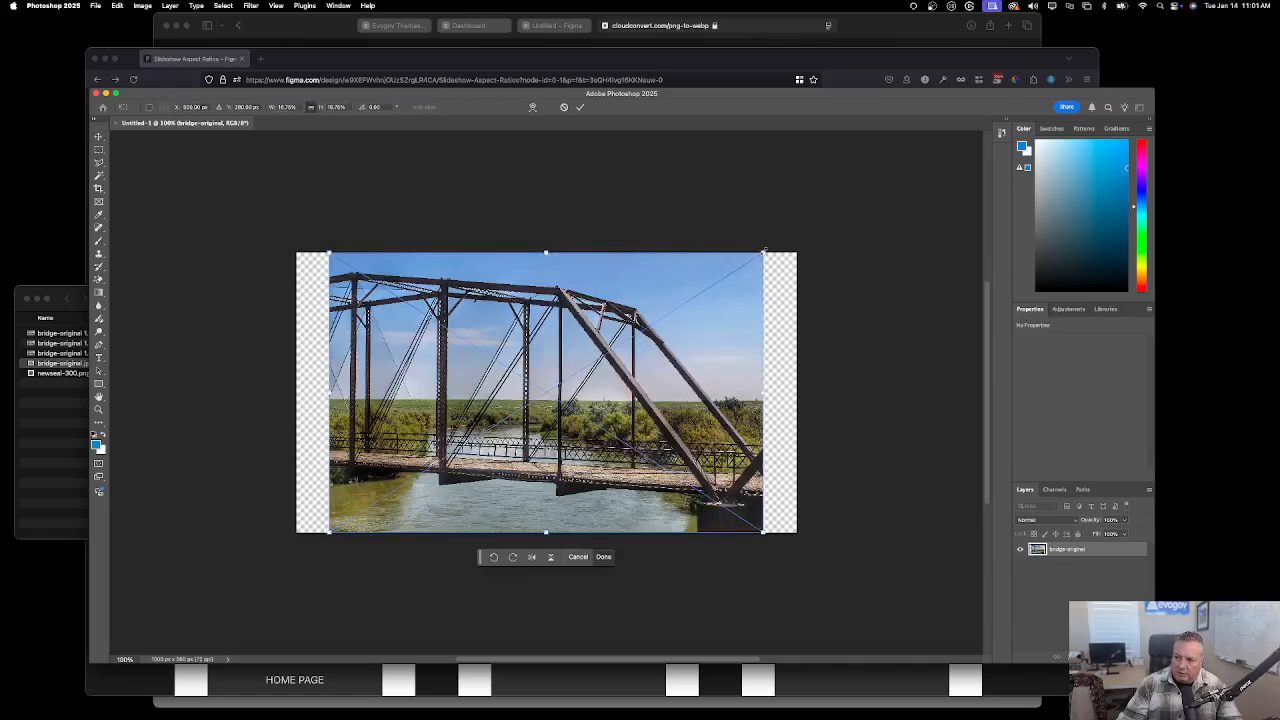
{"action": "left_click_drag", "start_coordinate": [761, 257], "coordinate": [808, 242]}
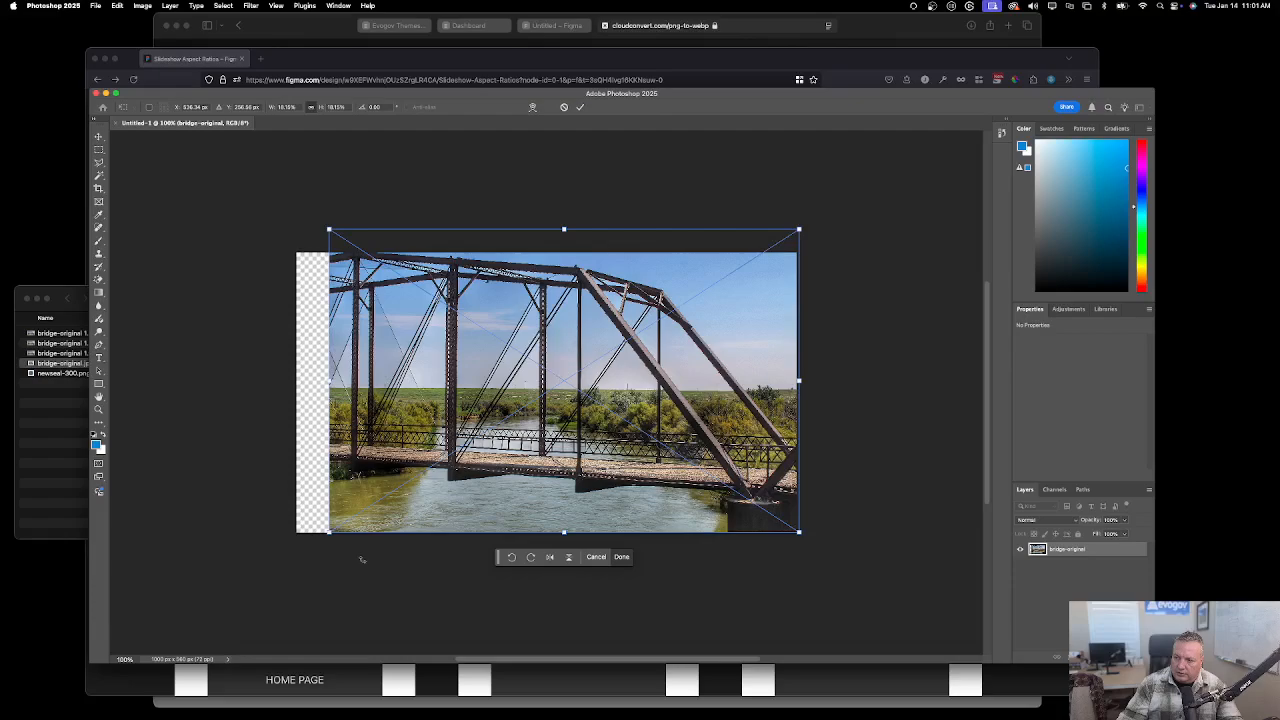
{"action": "left_click_drag", "start_coordinate": [330, 533], "coordinate": [278, 559]}
{"action": "left_click_drag", "start_coordinate": [370, 493], "coordinate": [370, 503]}
{"action": "key", "text": "Return"}
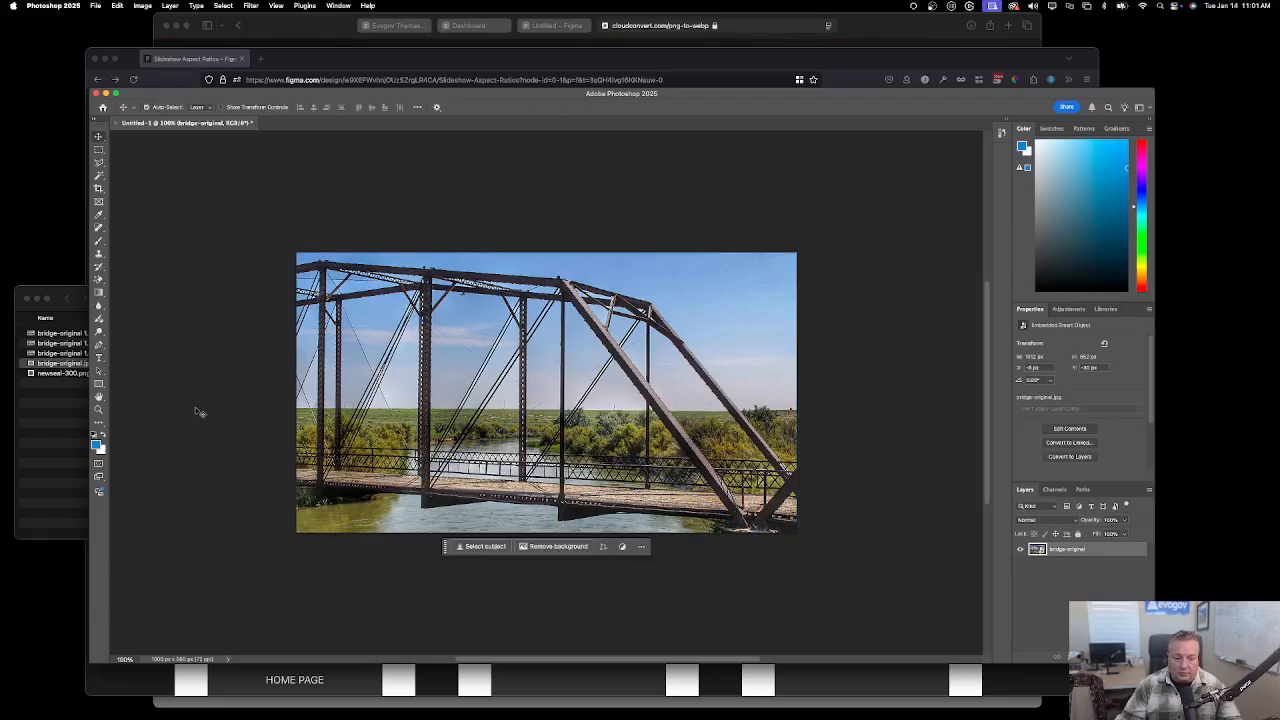
Begin saving a copy of the document in the computer's Downloads folder with WebP as the format.
{"action": "left_click", "coordinate": [94, 6]}
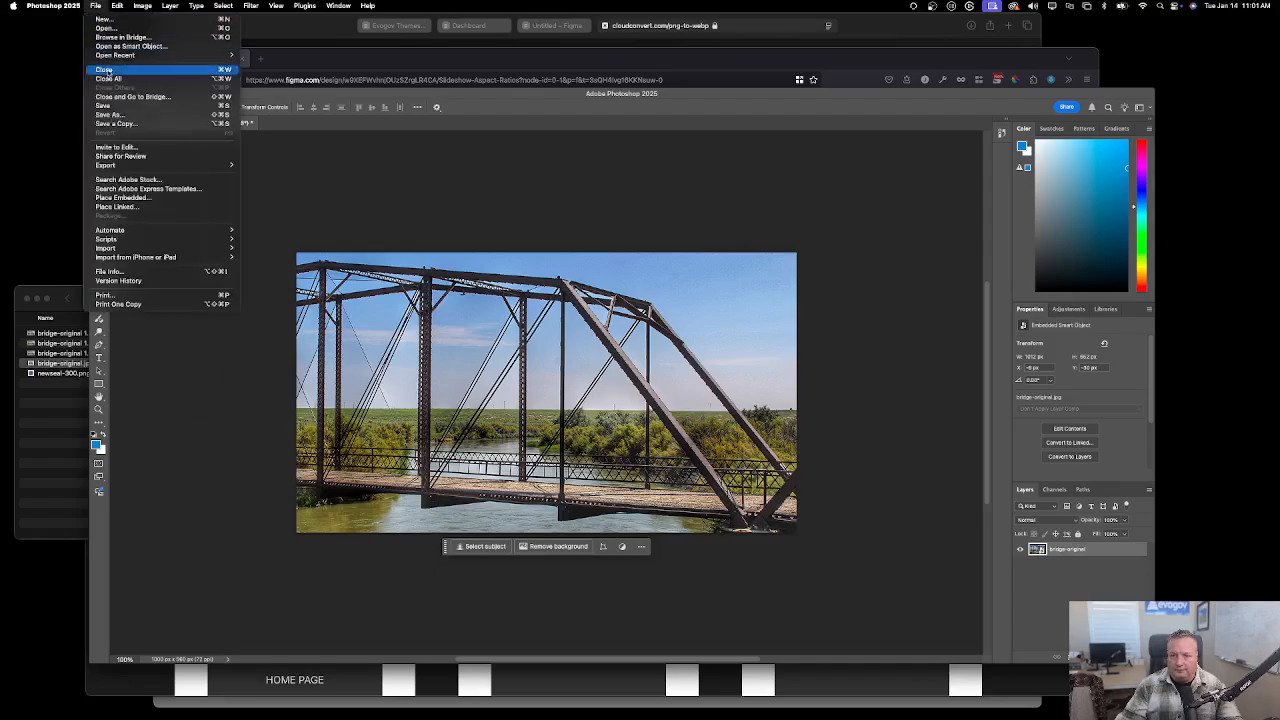
{"action": "left_click", "coordinate": [112, 115]}
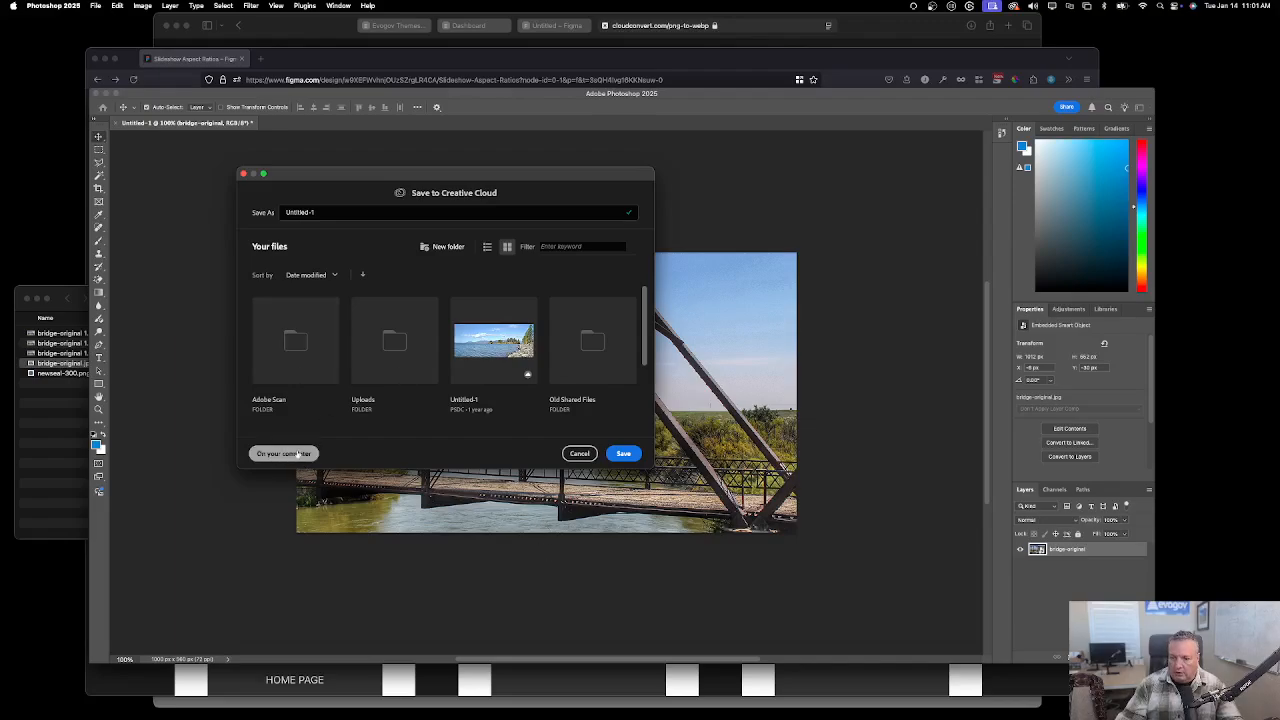
{"action": "left_click", "coordinate": [283, 454]}
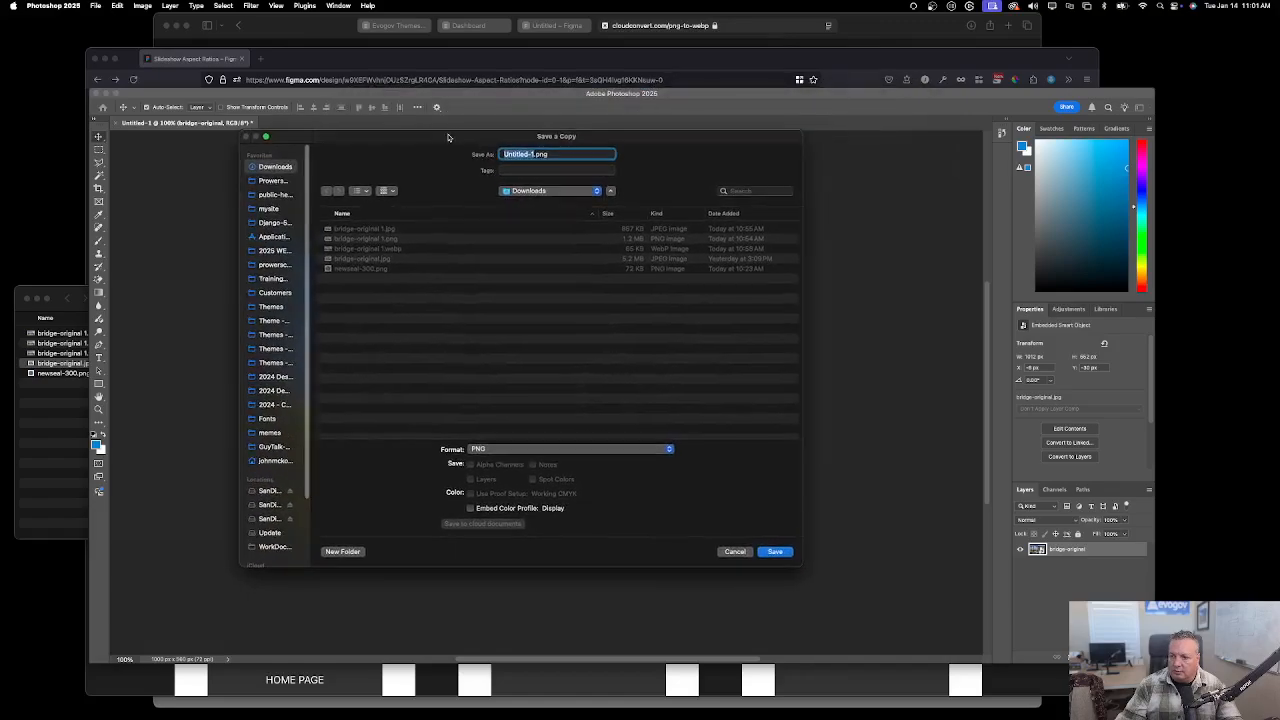
{"action": "left_click_drag", "start_coordinate": [310, 172], "coordinate": [272, 168]}
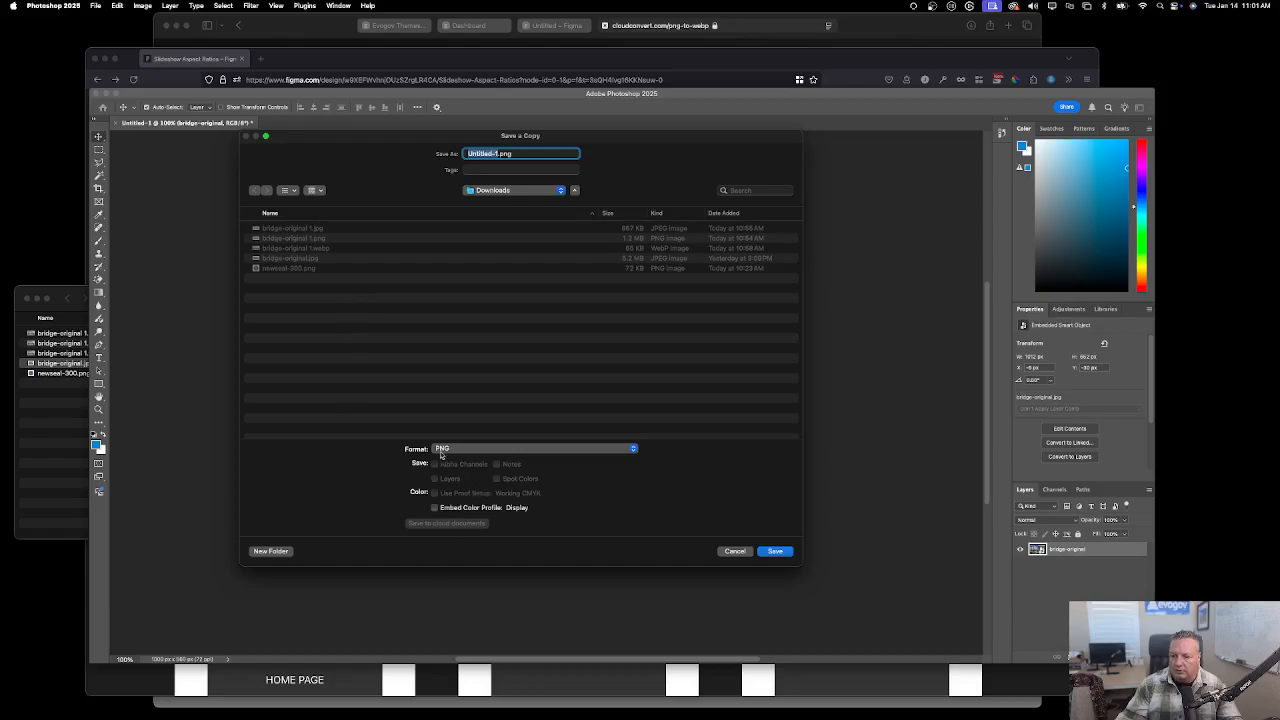
{"action": "left_click", "coordinate": [481, 450]}
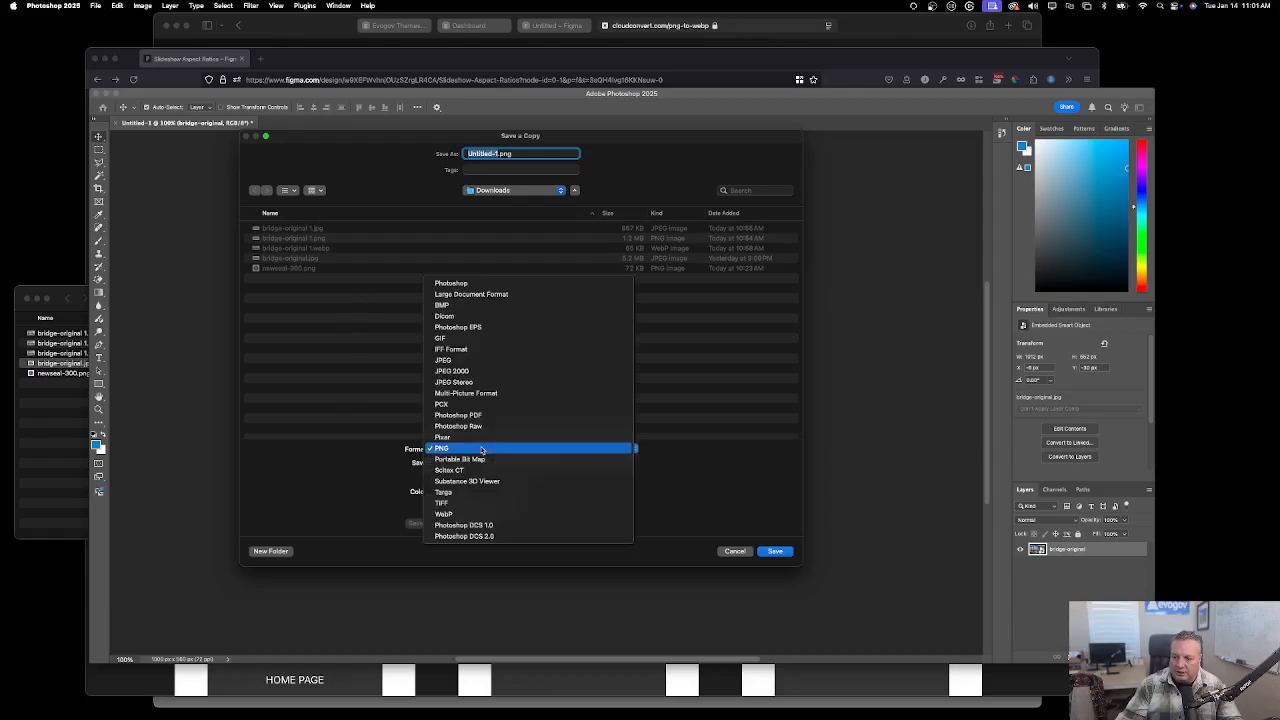
{"action": "left_click", "coordinate": [483, 514]}
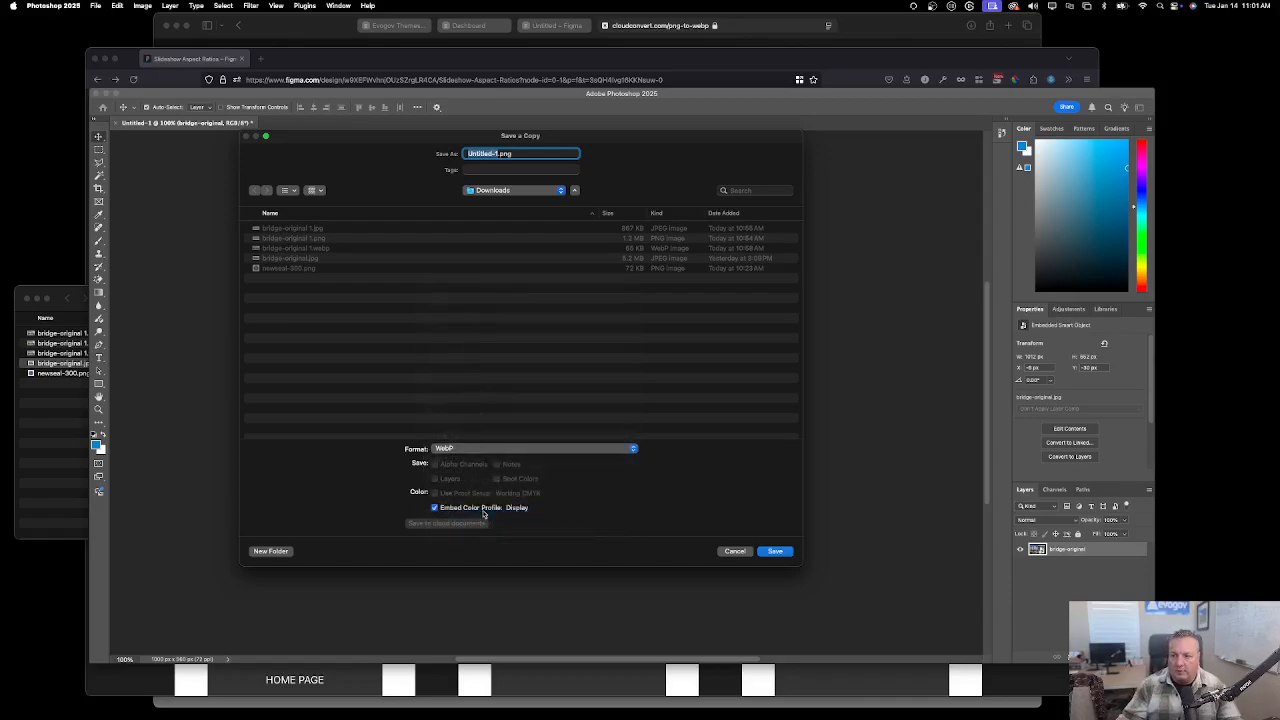
Name the copy sample-photoshop.webp and save it with lossy compression at quality 50.
{"action": "type", "text": "sample-p"}
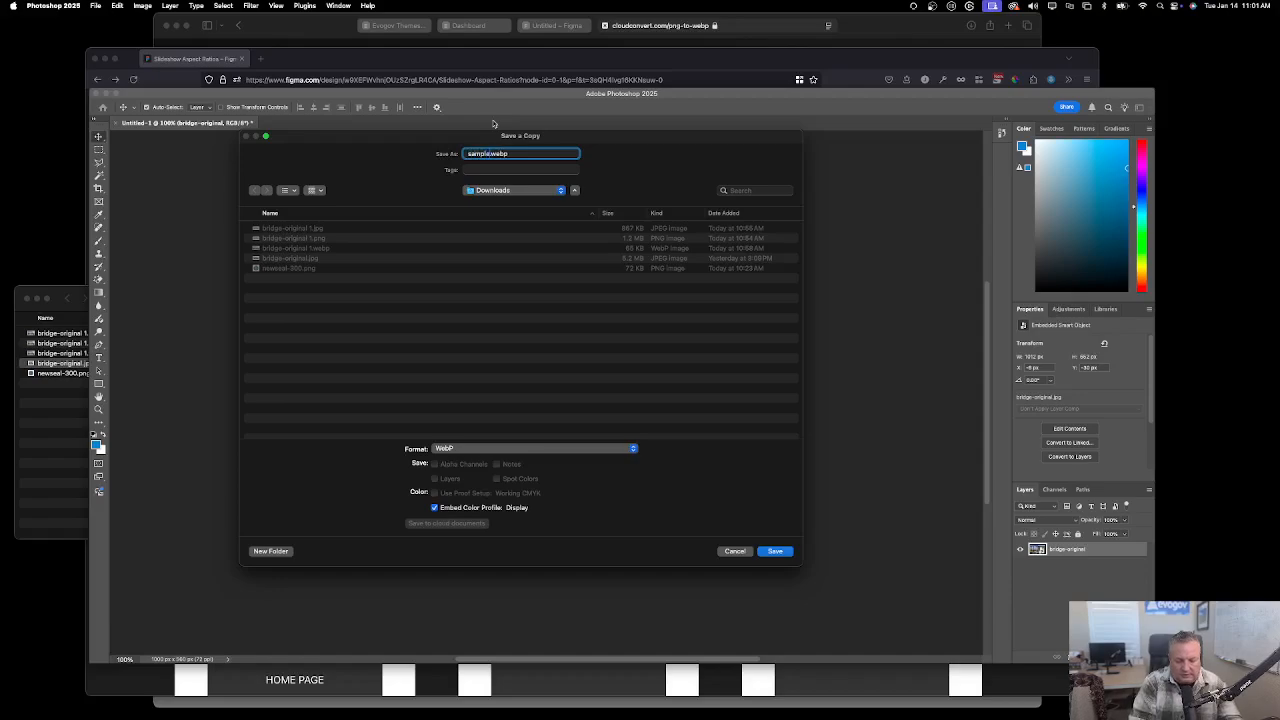
{"action": "type", "text": "hotos"}
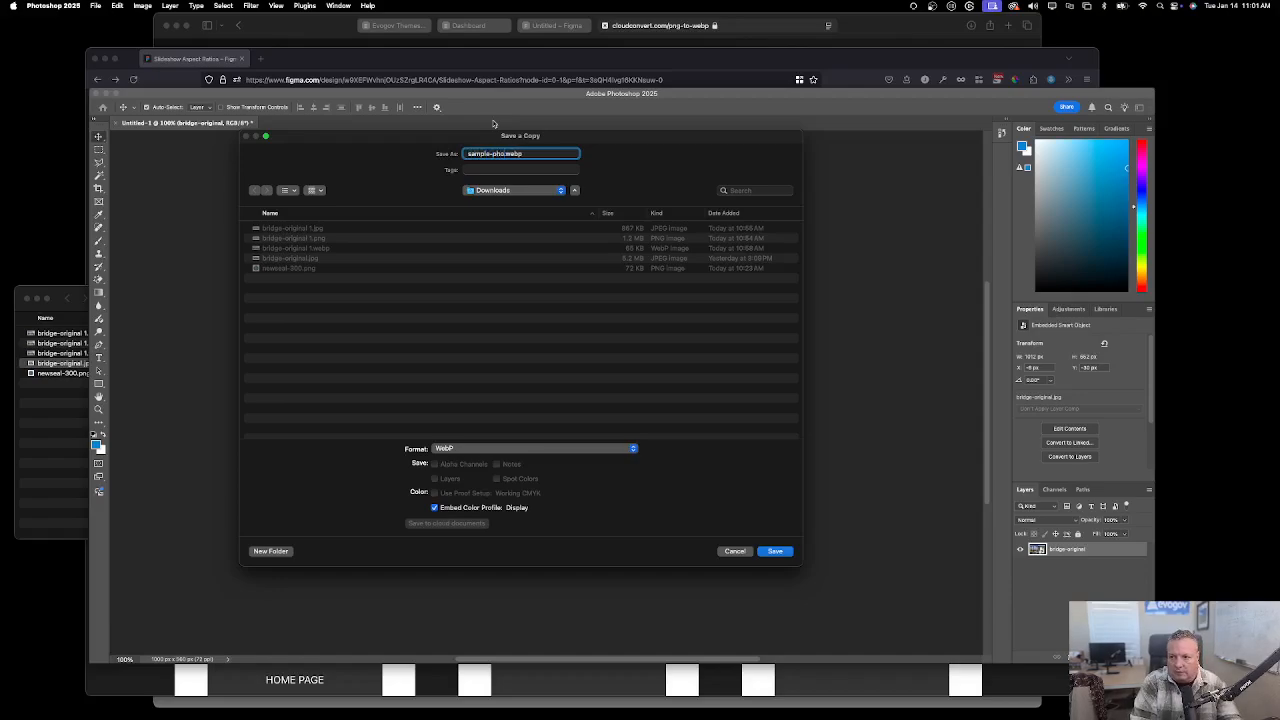
{"action": "type", "text": "hop"}
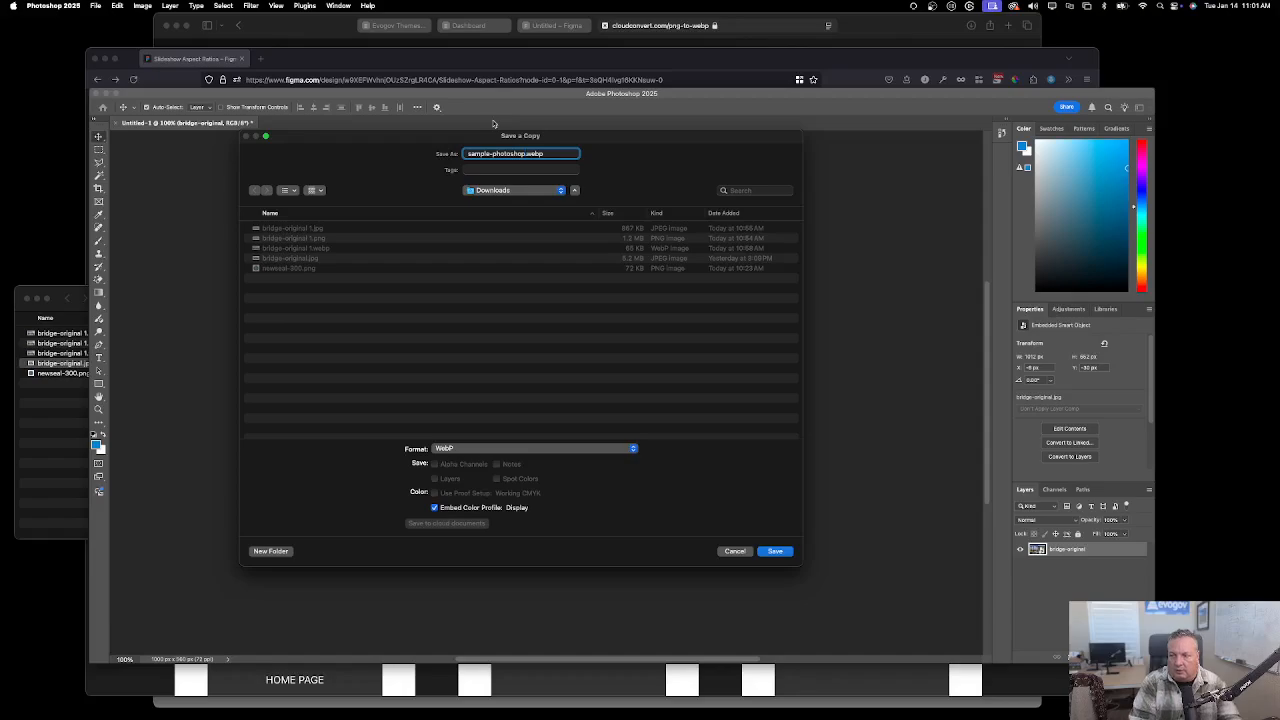
{"action": "left_click", "coordinate": [765, 551]}
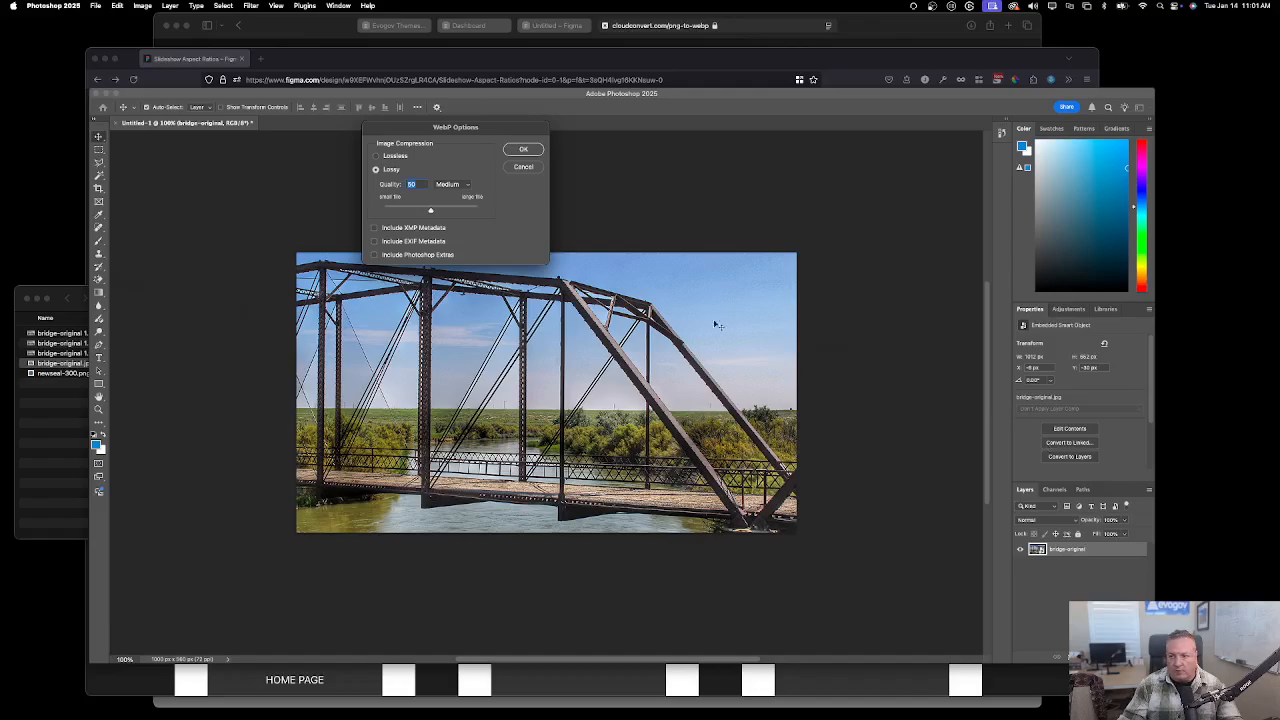
{"action": "left_click_drag", "start_coordinate": [487, 131], "coordinate": [554, 170]}
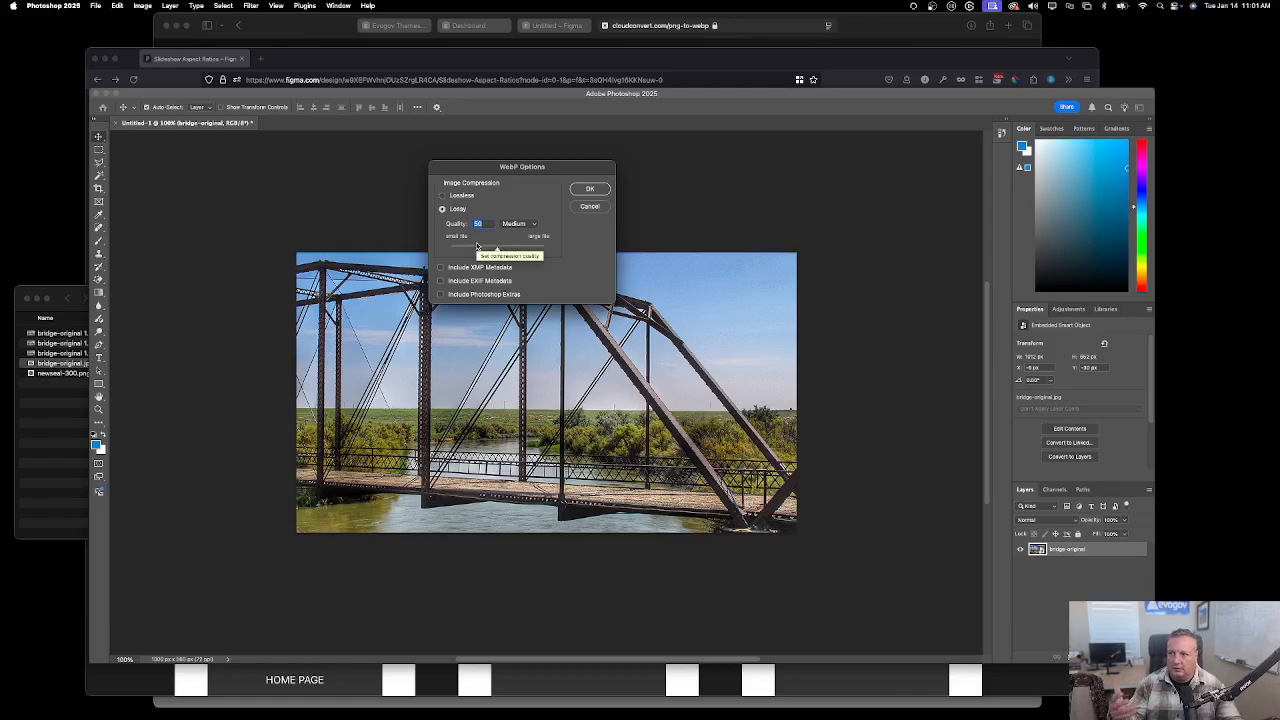
{"action": "left_click", "coordinate": [590, 189]}
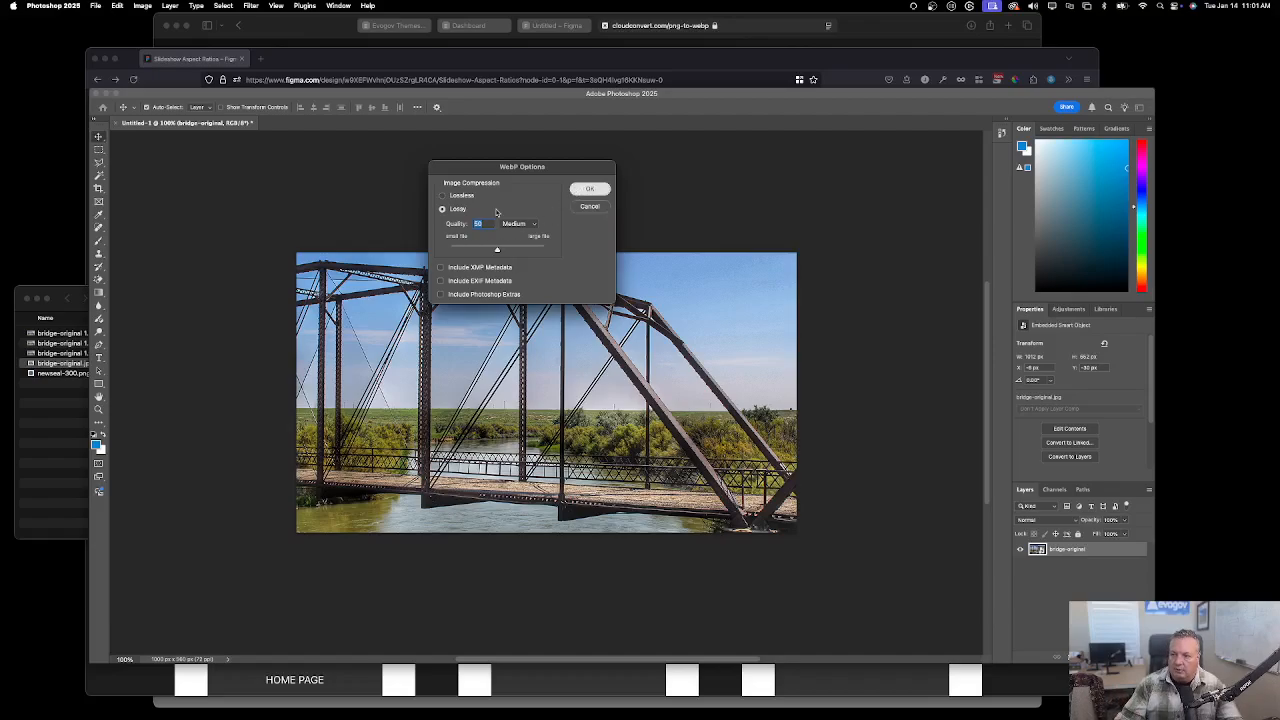
Compare the file sizes of sample-photoshop.webp and bridge-original 1.webp in the Downloads folder.
{"action": "left_click", "coordinate": [82, 414]}
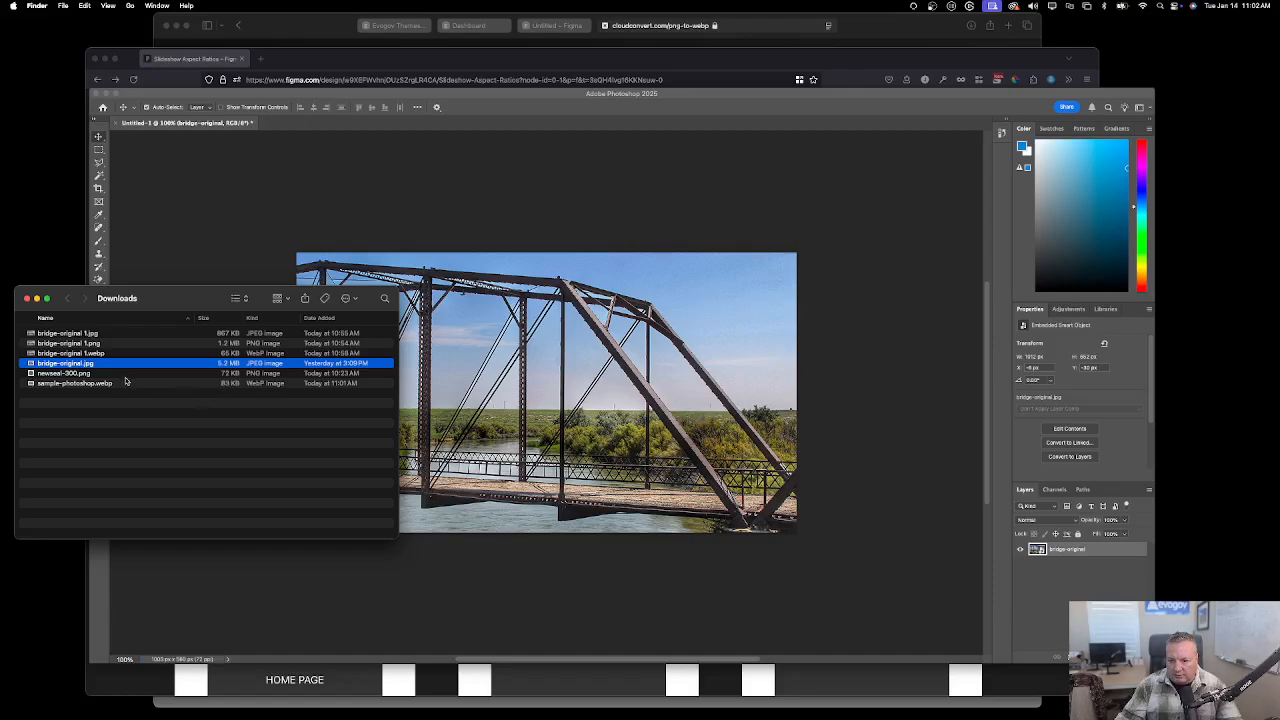
{"action": "left_click", "coordinate": [219, 384]}
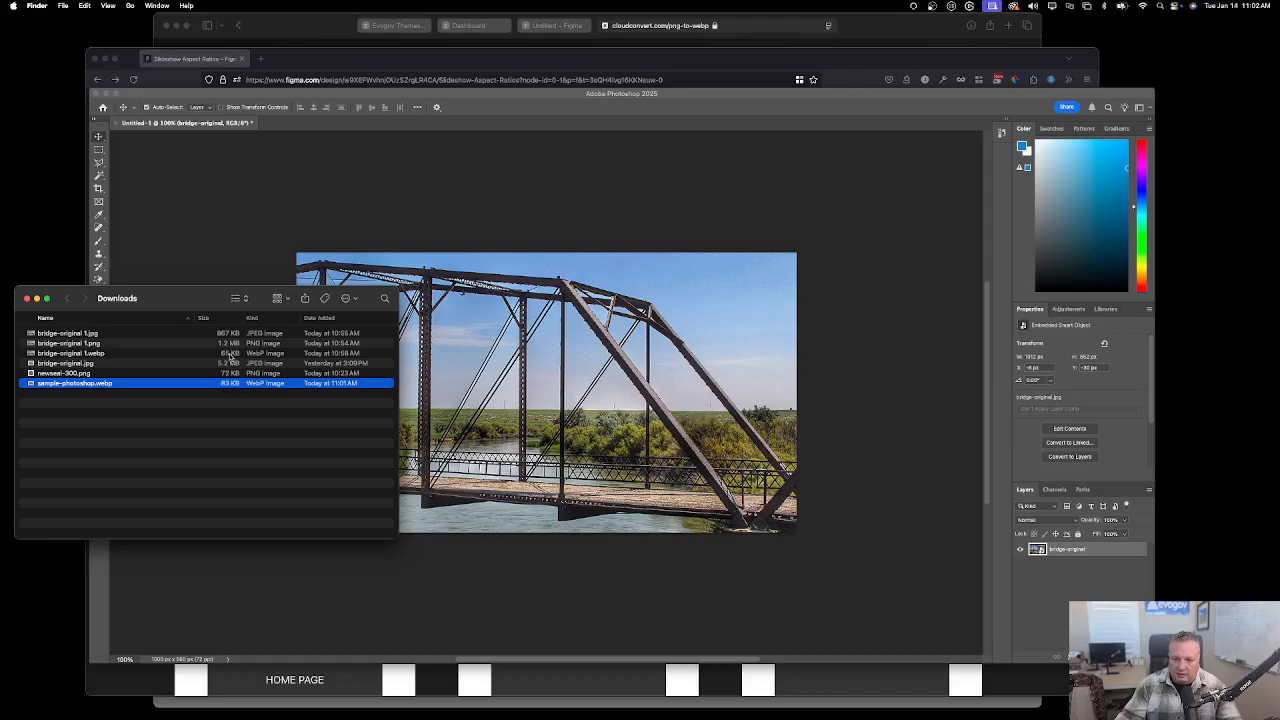
{"action": "left_click", "coordinate": [233, 355]}
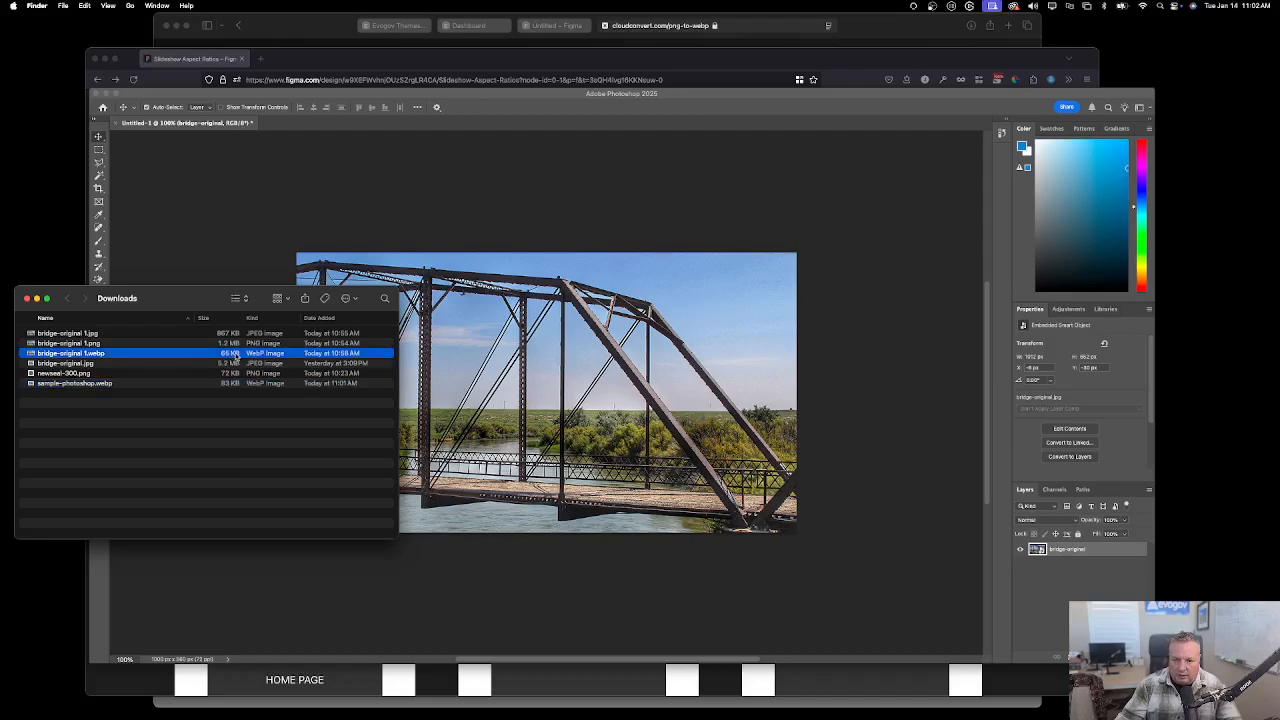
Recheck the size of sample-photoshop.webp against the CloudConvert WebP file, and move the Downloads window over the Photoshop canvas.
{"action": "left_click", "coordinate": [237, 385]}
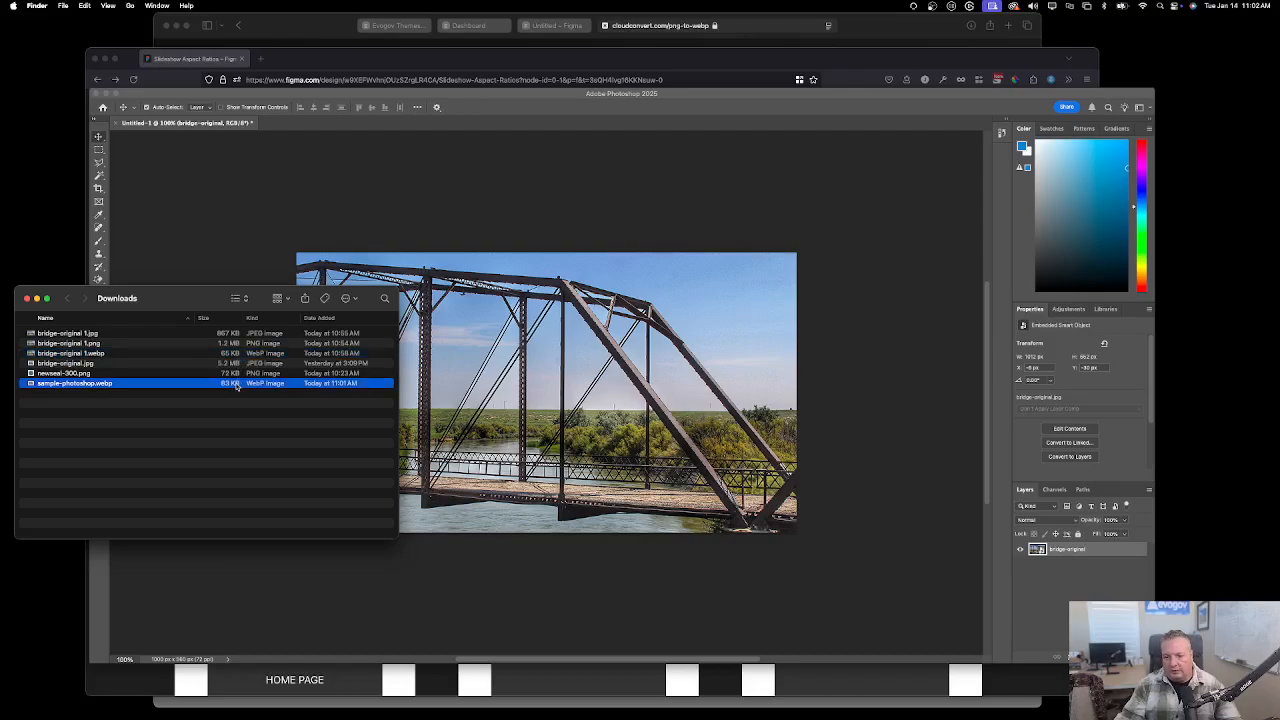
{"action": "left_click", "coordinate": [242, 358]}
{"action": "left_click", "coordinate": [236, 386]}
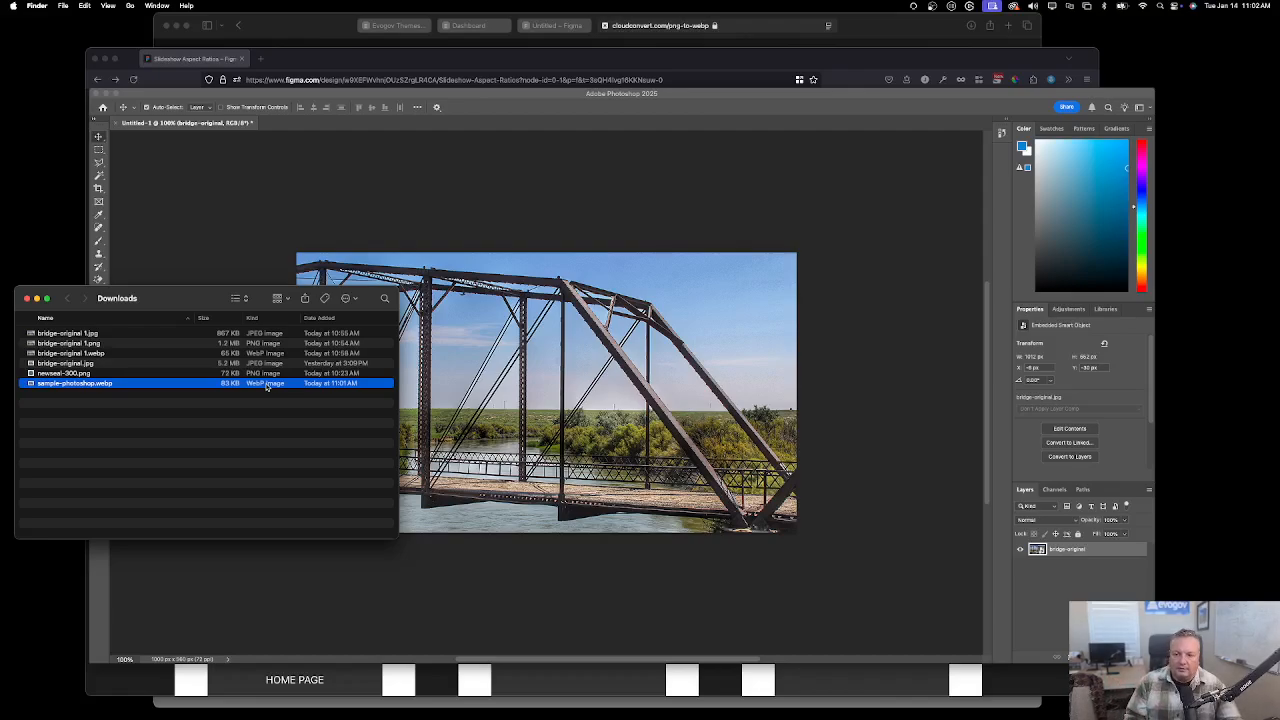
{"action": "left_click", "coordinate": [475, 221]}
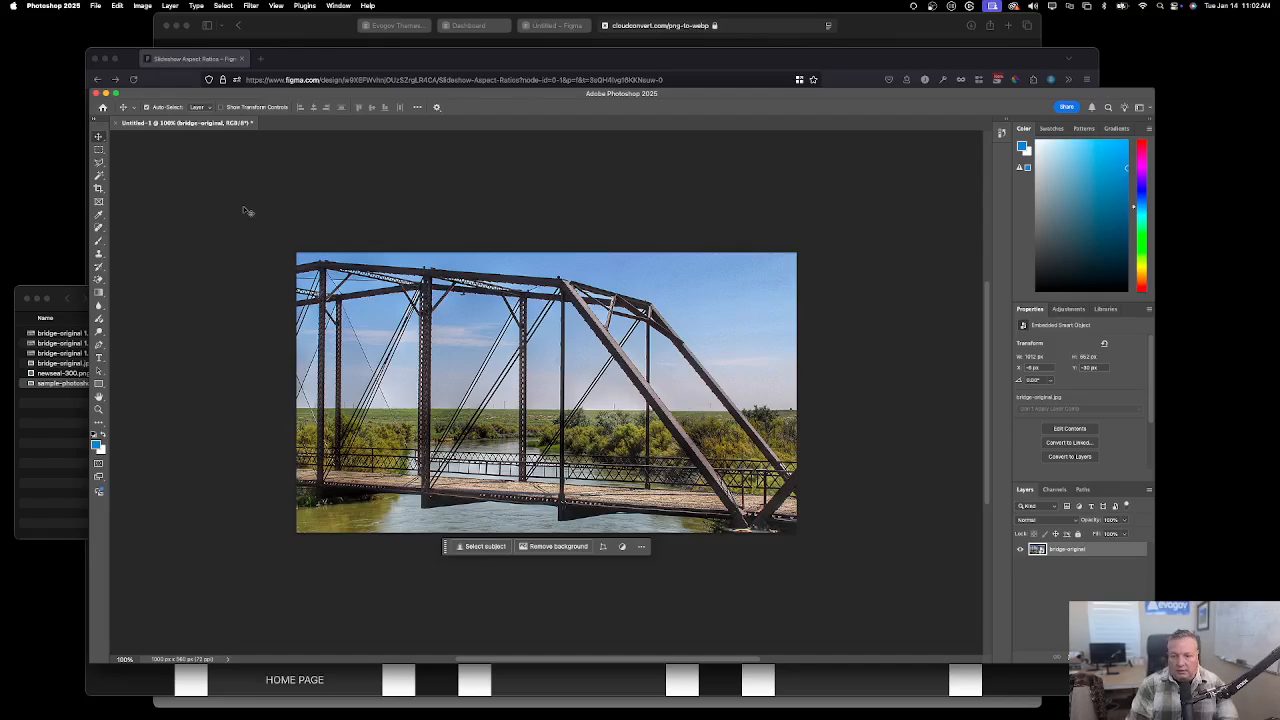
{"action": "left_click", "coordinate": [58, 294]}
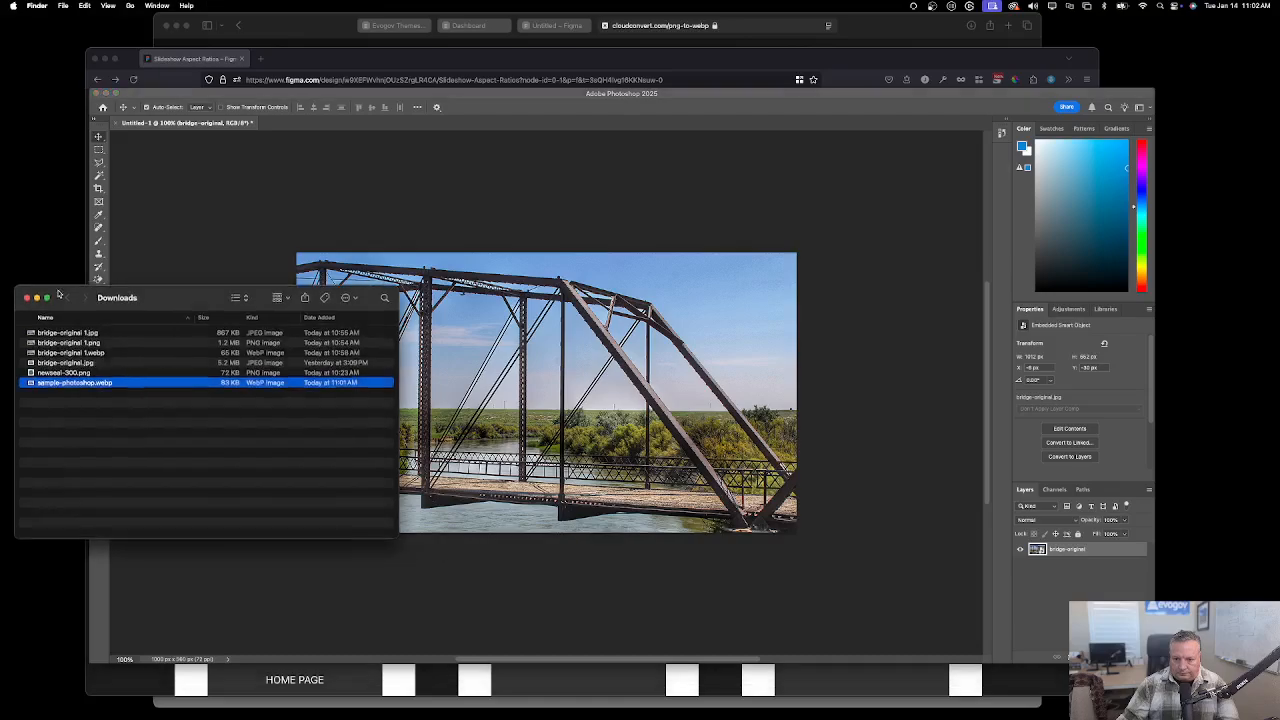
{"action": "left_click_drag", "start_coordinate": [58, 294], "coordinate": [231, 213]}
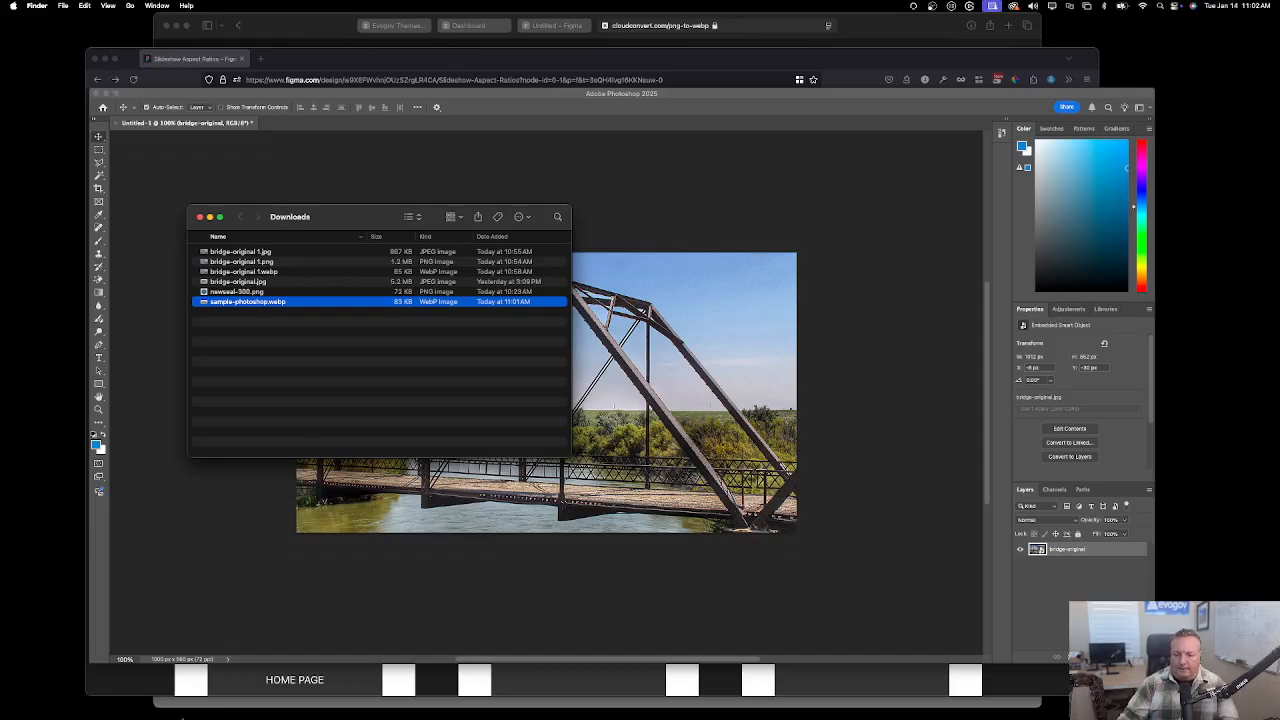
Switch to the Slideshow Aspect Ratios file in Firefox and review the 1920 px wide slideshow frames.
{"action": "left_click", "coordinate": [158, 687]}
{"action": "scroll", "coordinate": [228, 640], "scroll_direction": "down", "scroll_amount": 5}
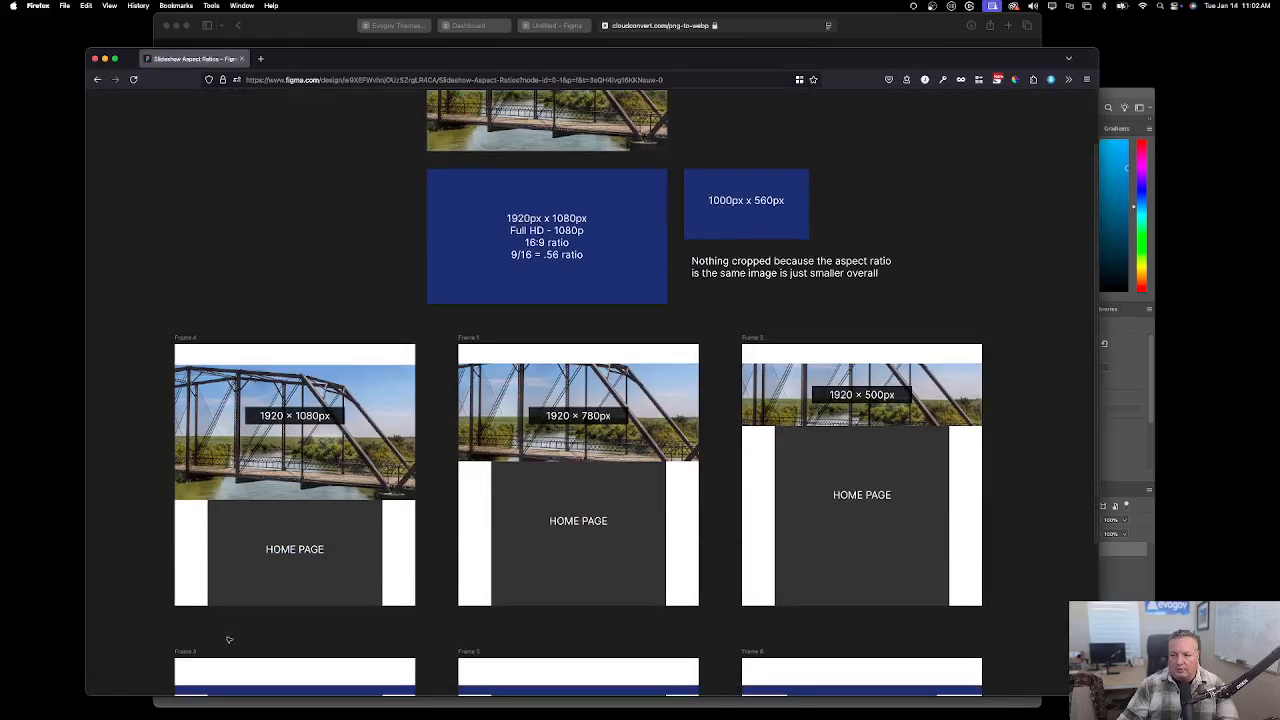
{"action": "scroll", "coordinate": [228, 640], "scroll_direction": "up", "scroll_amount": 5}
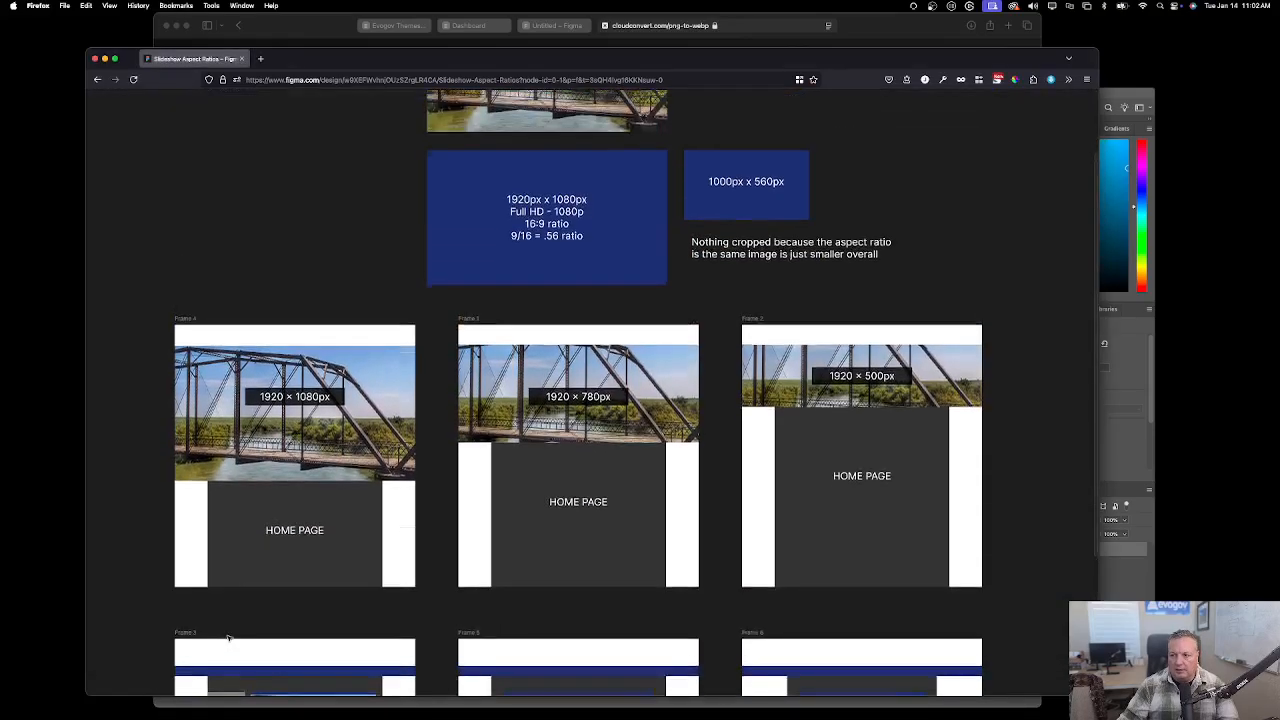
{"action": "scroll", "coordinate": [298, 619], "scroll_direction": "up", "scroll_amount": 1}
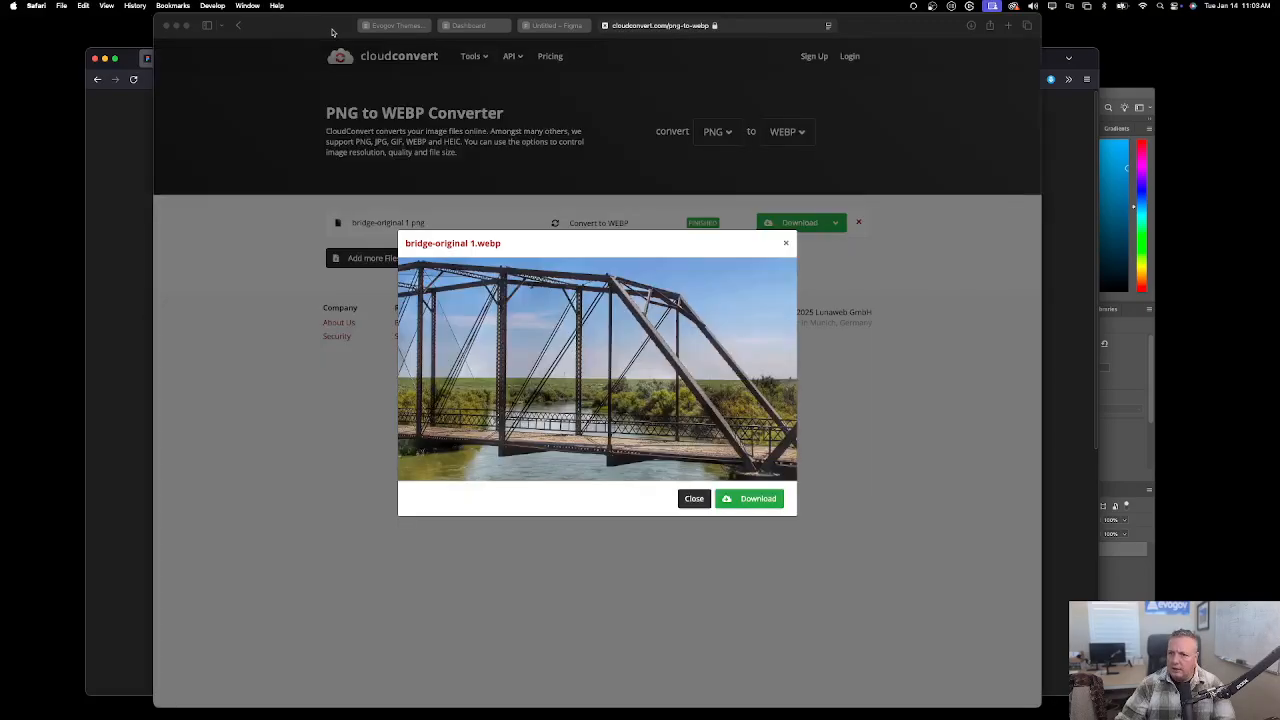
Switch to the EvoGov slideshow editor in Safari and examine the first slide's Text, Alt Text and Aria Label fields.
{"action": "left_click", "coordinate": [333, 30]}
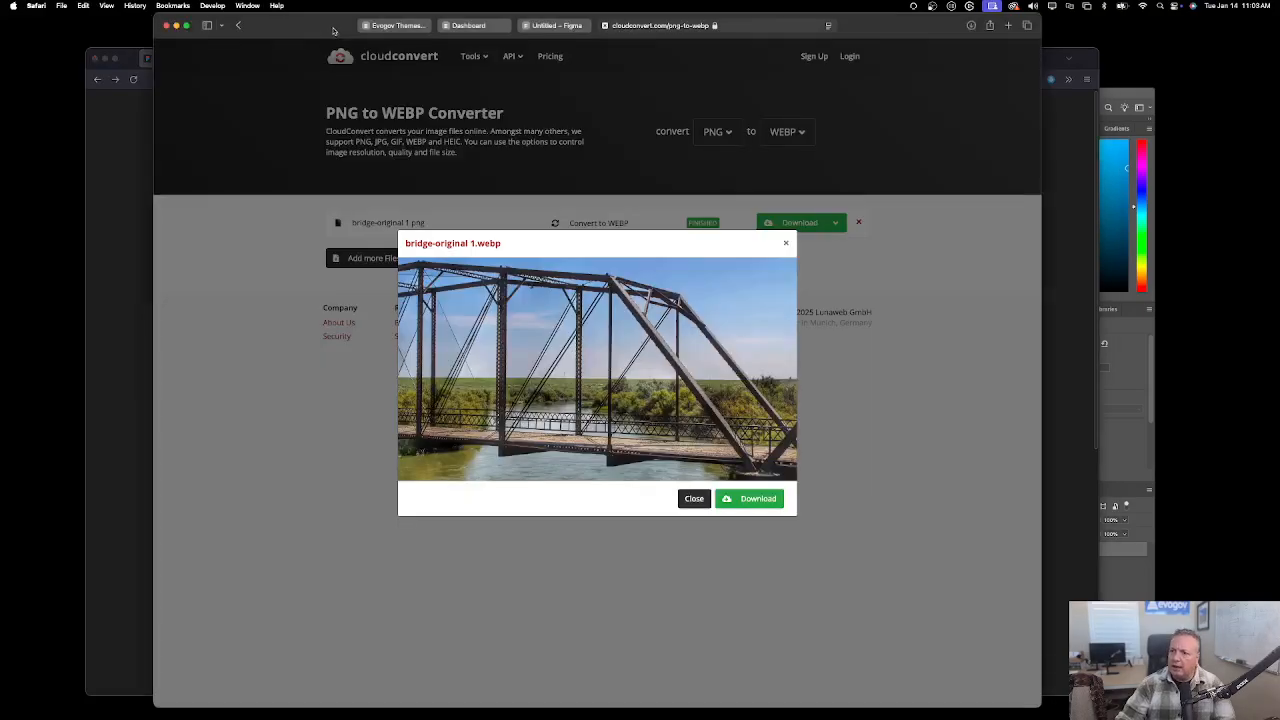
{"action": "left_click", "coordinate": [484, 30]}
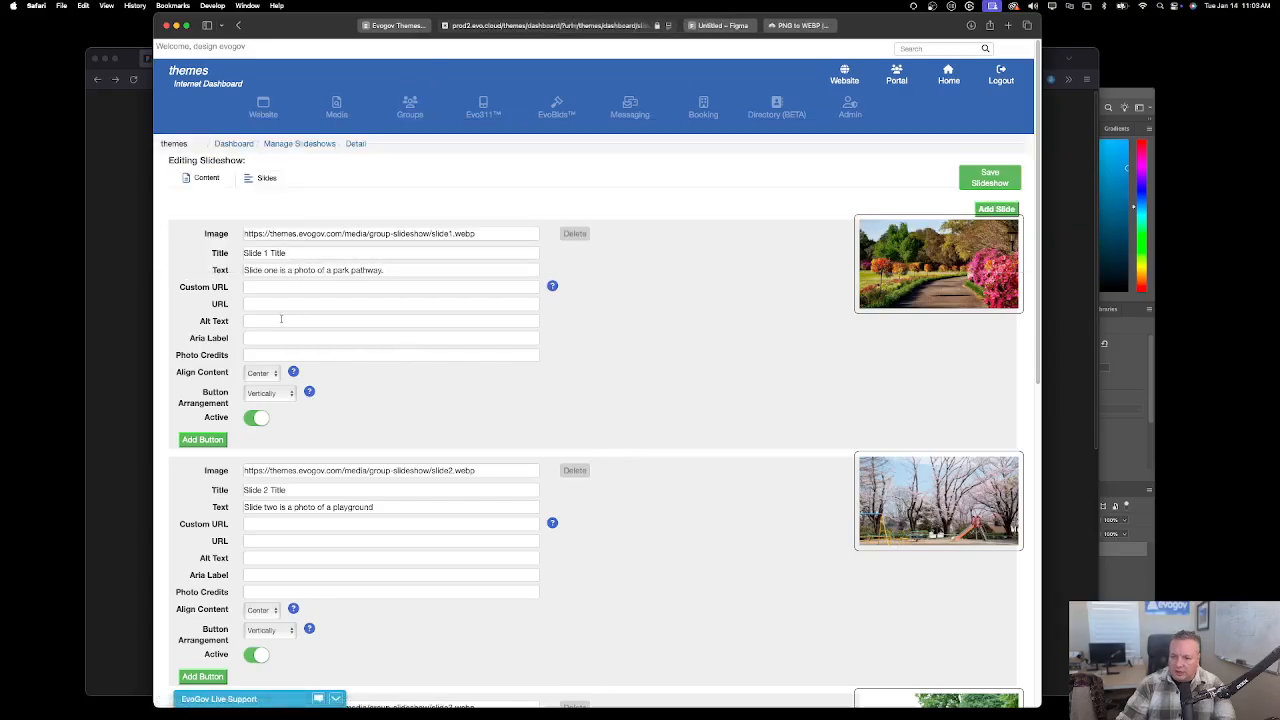
{"action": "left_click", "coordinate": [254, 337]}
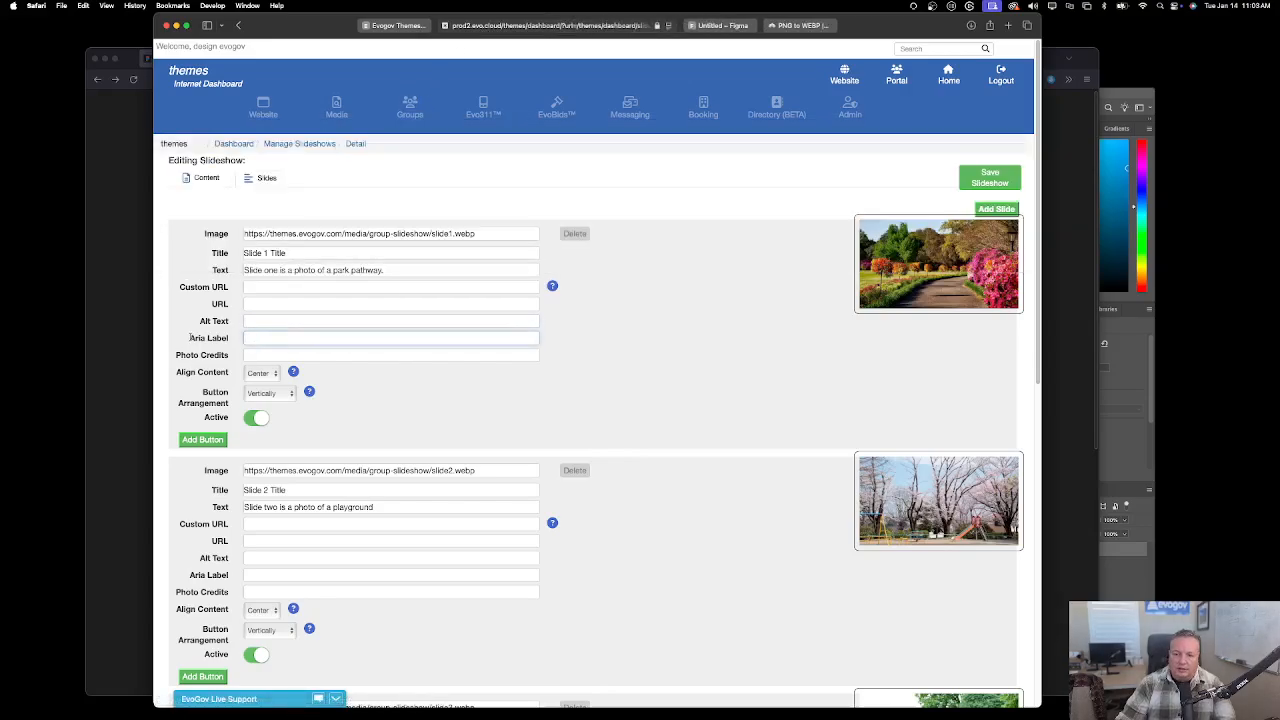
{"action": "left_click", "coordinate": [270, 322]}
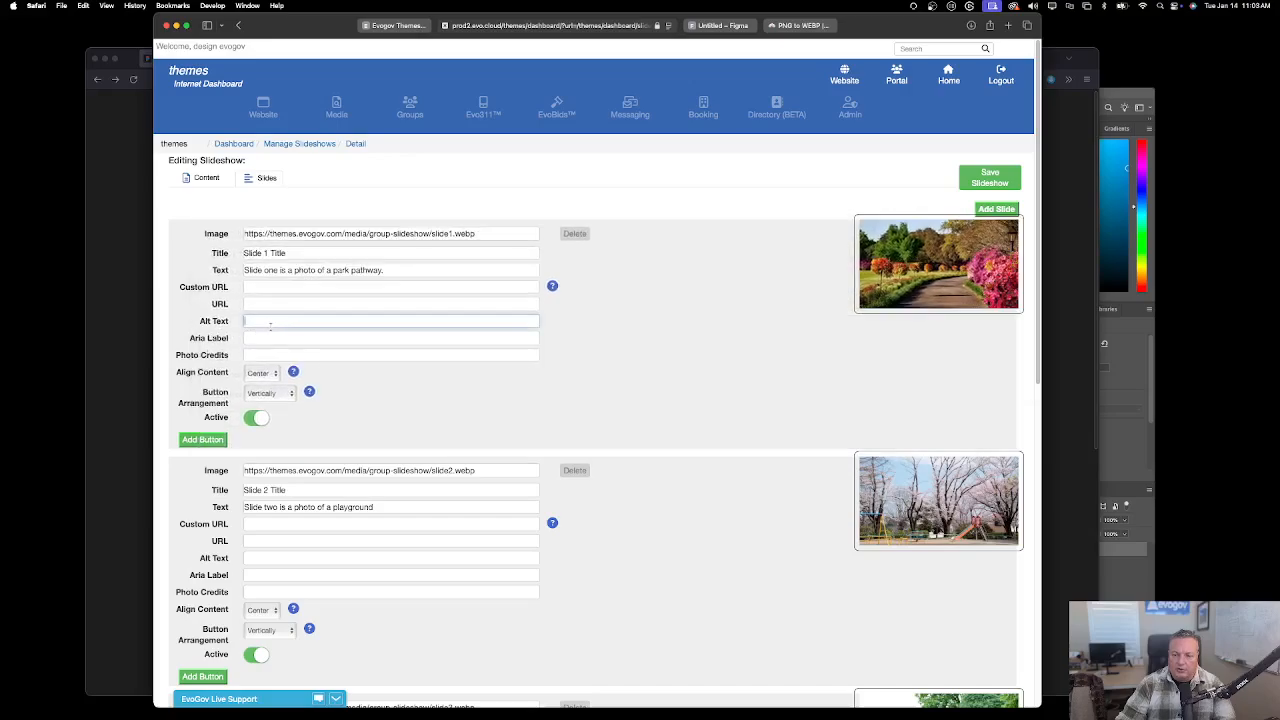
{"action": "left_click", "coordinate": [269, 337]}
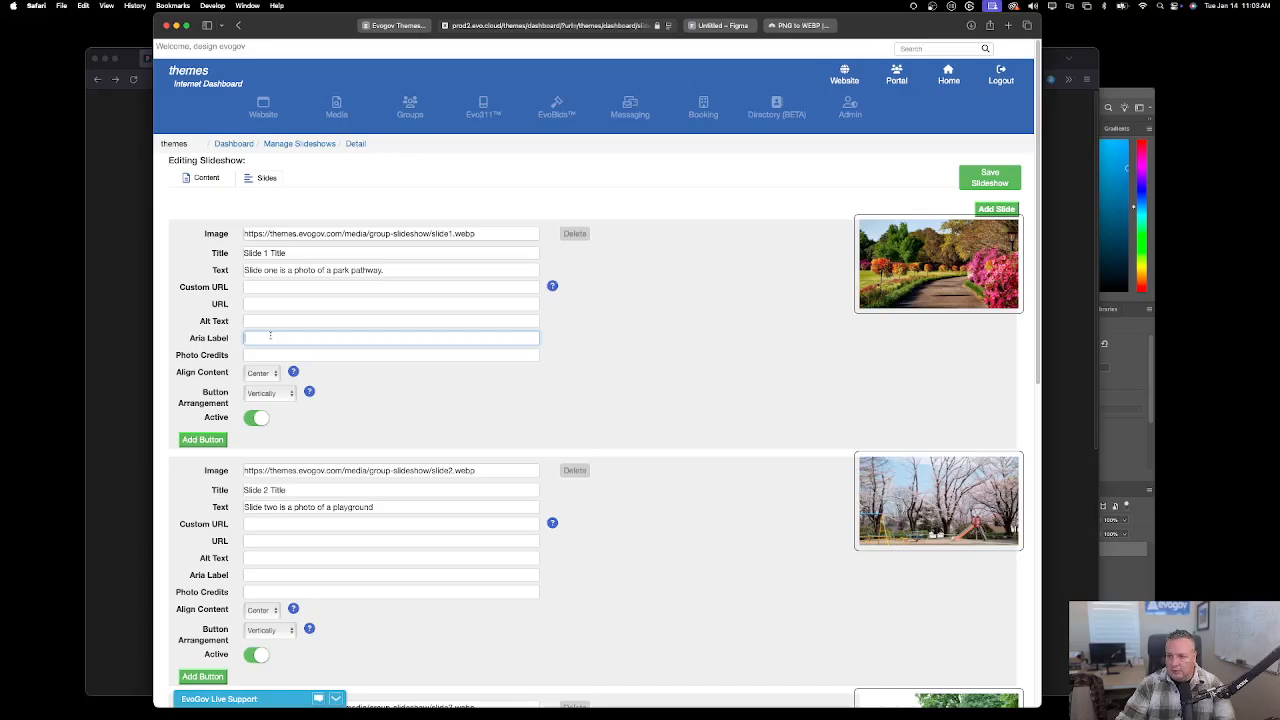
{"action": "left_click", "coordinate": [353, 275]}
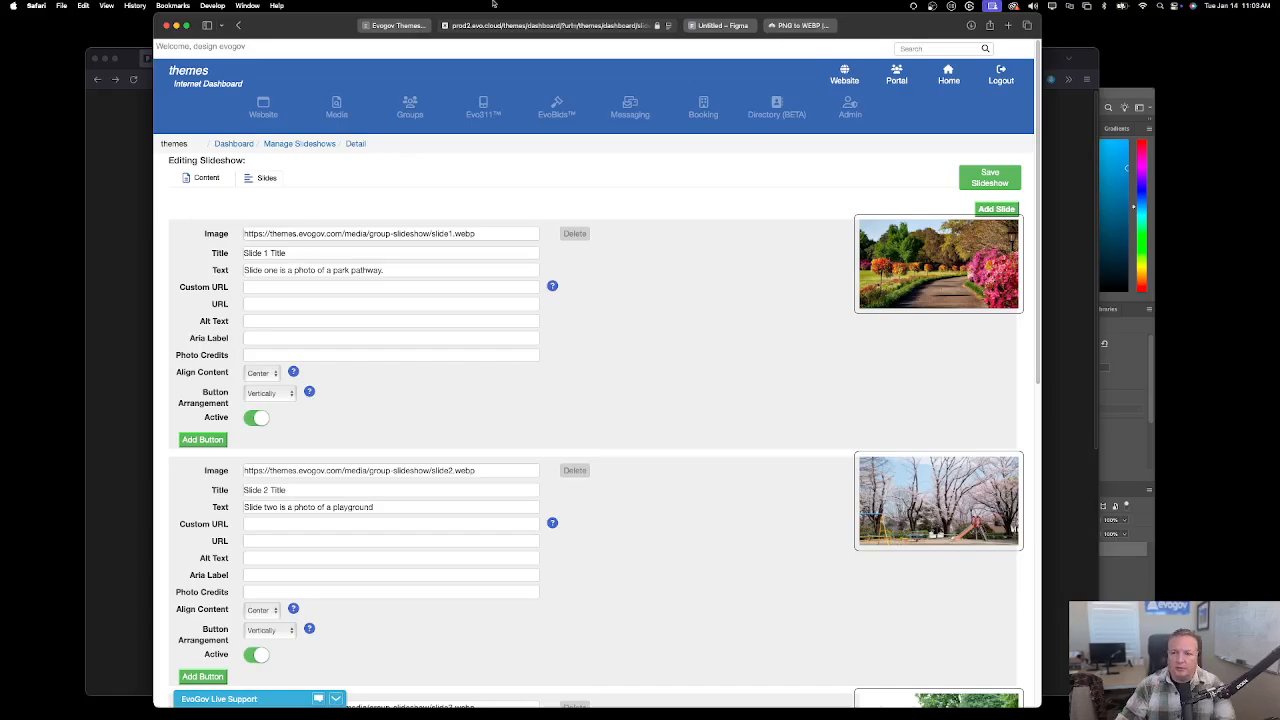
Return to the untitled Figma design and place newseal-300.png from Downloads below the bridge image.
{"action": "left_click", "coordinate": [741, 25]}
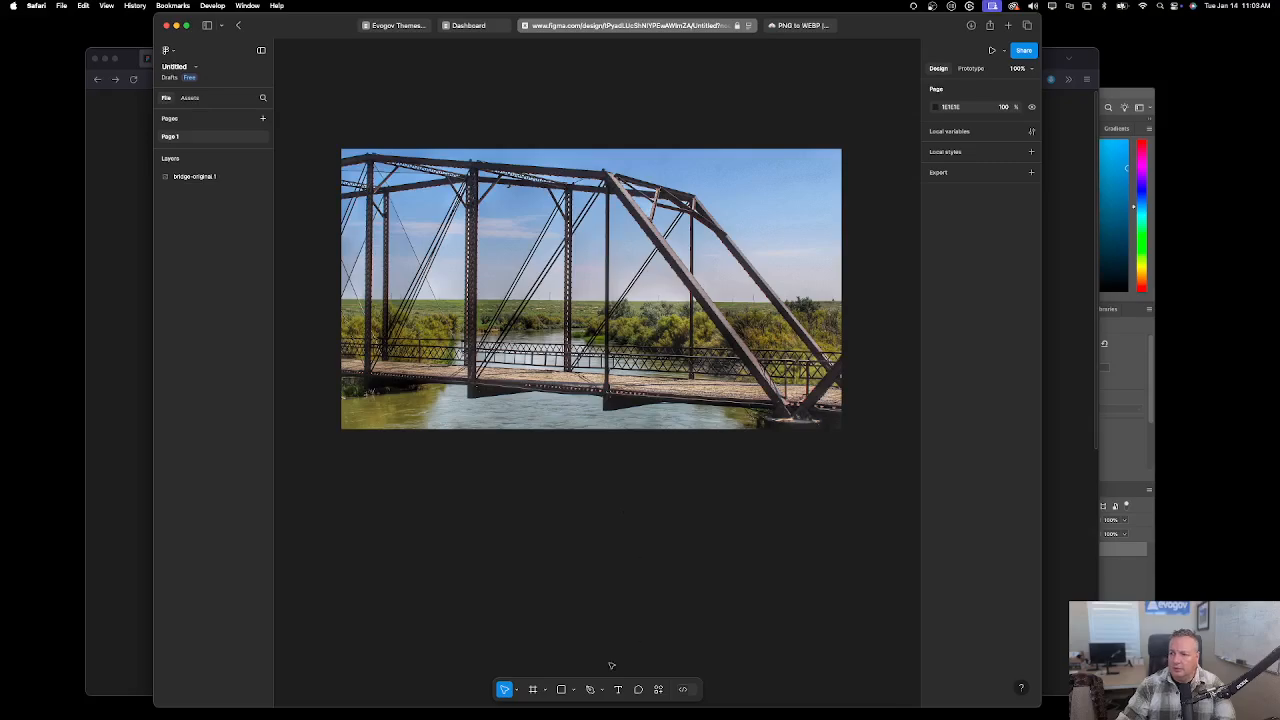
{"action": "scroll", "coordinate": [410, 574], "scroll_direction": "up", "scroll_amount": 2}
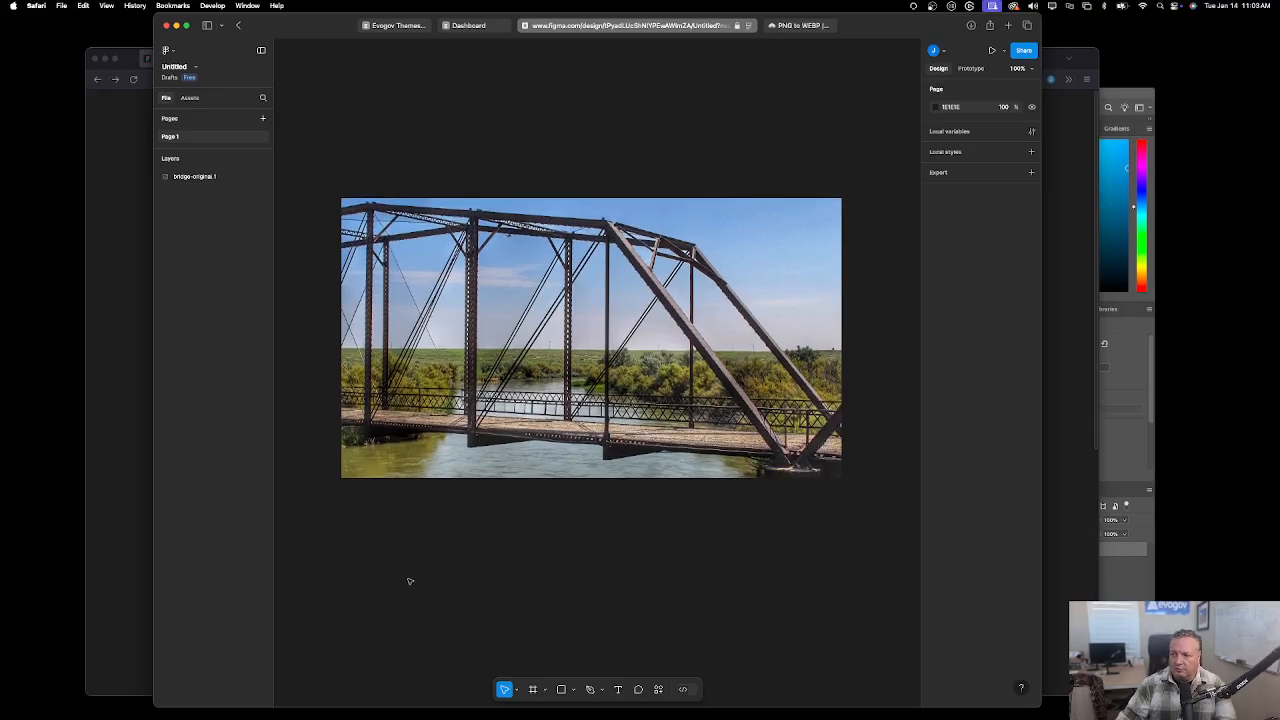
{"action": "left_click", "coordinate": [555, 302]}
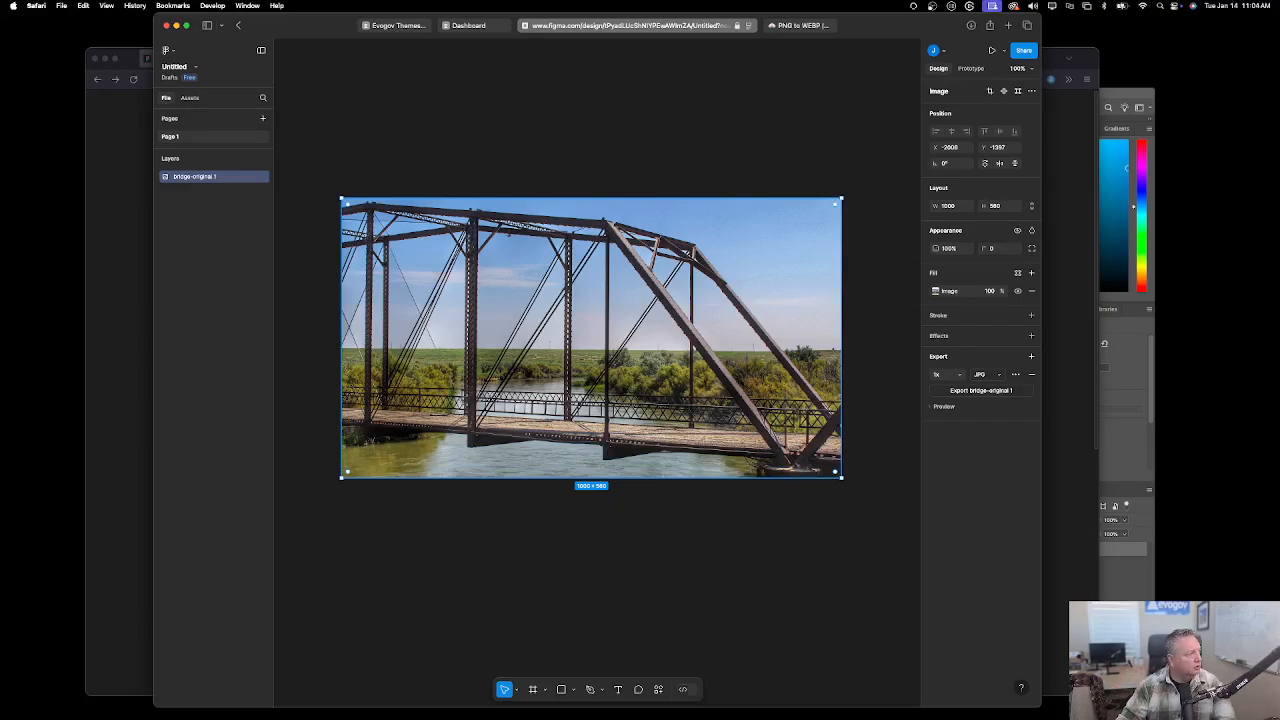
{"action": "key", "text": "super+Tab"}
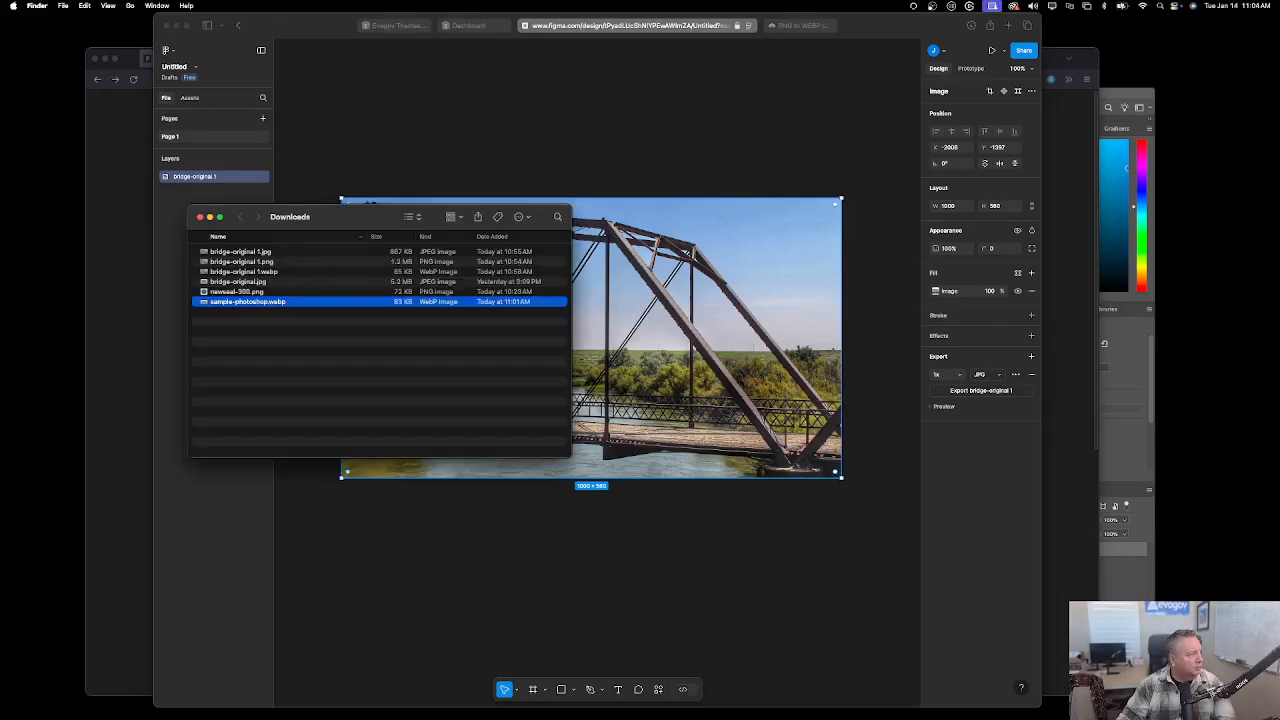
{"action": "left_click", "coordinate": [246, 291]}
{"action": "left_click_drag", "start_coordinate": [319, 221], "coordinate": [154, 100]}
{"action": "left_click_drag", "start_coordinate": [206, 175], "coordinate": [586, 577]}
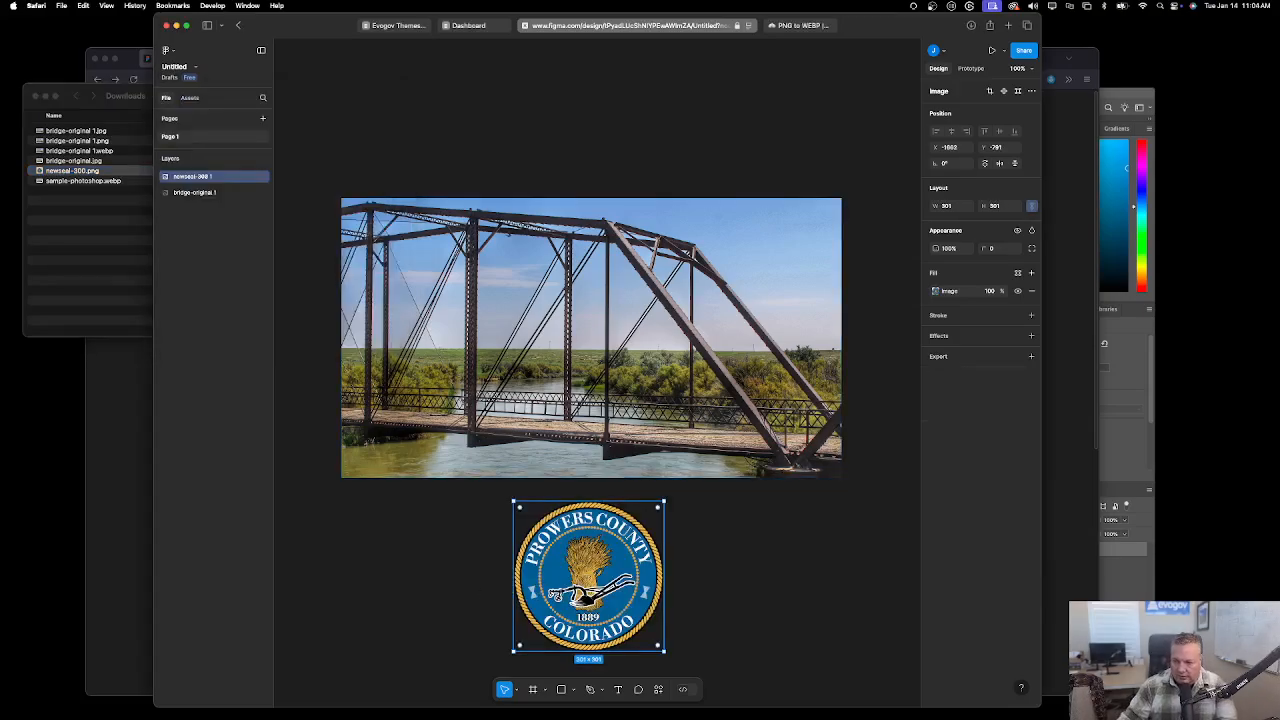
Scale the county seal proportionally to about 220 x 220 and centre it on the bridge image.
{"action": "left_click_drag", "start_coordinate": [589, 585], "coordinate": [627, 373]}
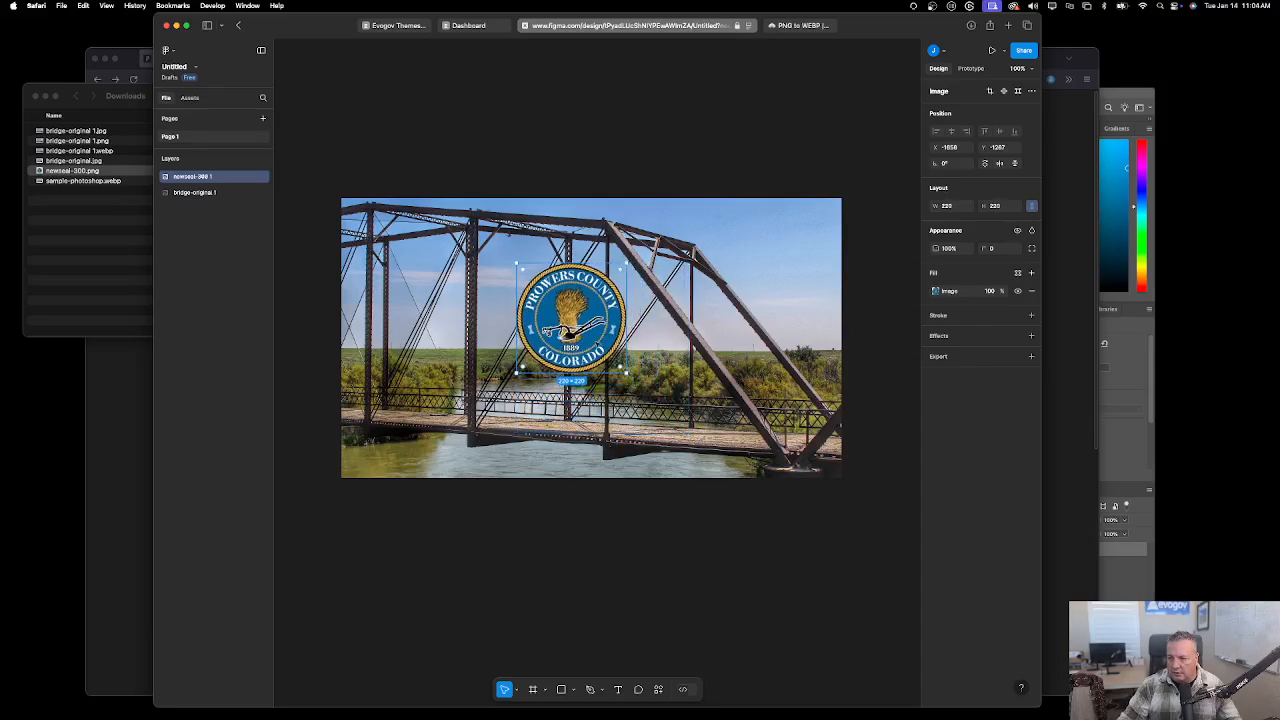
{"action": "left_click_drag", "start_coordinate": [595, 331], "coordinate": [622, 350]}
{"action": "left_click", "coordinate": [600, 528]}
{"action": "left_click", "coordinate": [622, 362]}
{"action": "left_click", "coordinate": [603, 538]}
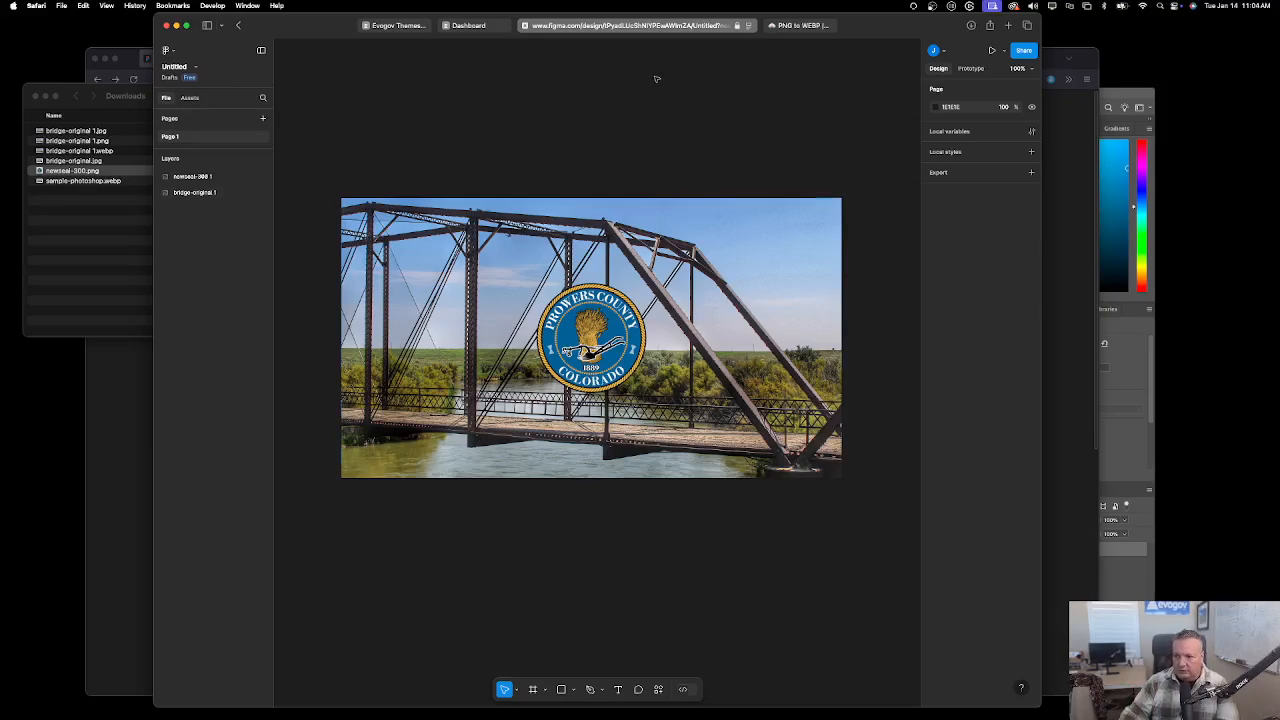
Group the seal with the bridge image and dismiss the offer to move the file to a team.
{"action": "left_click_drag", "start_coordinate": [661, 132], "coordinate": [444, 511]}
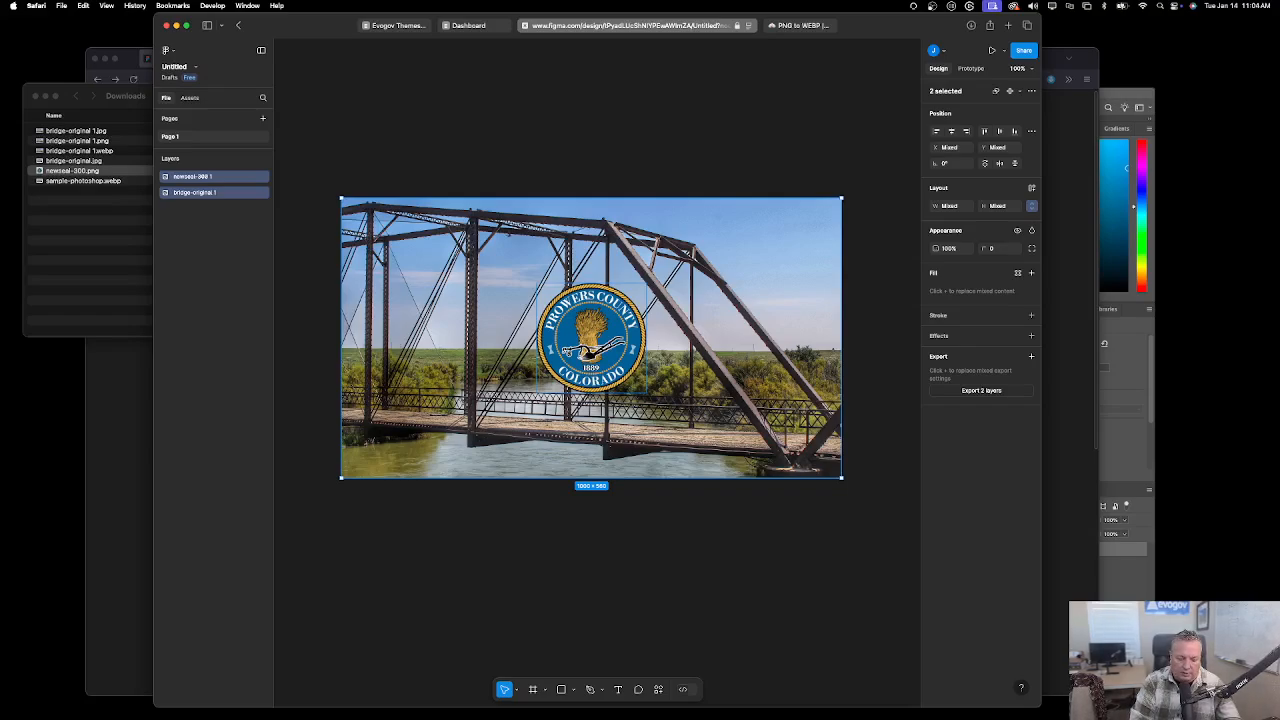
{"action": "key", "text": "super+g"}
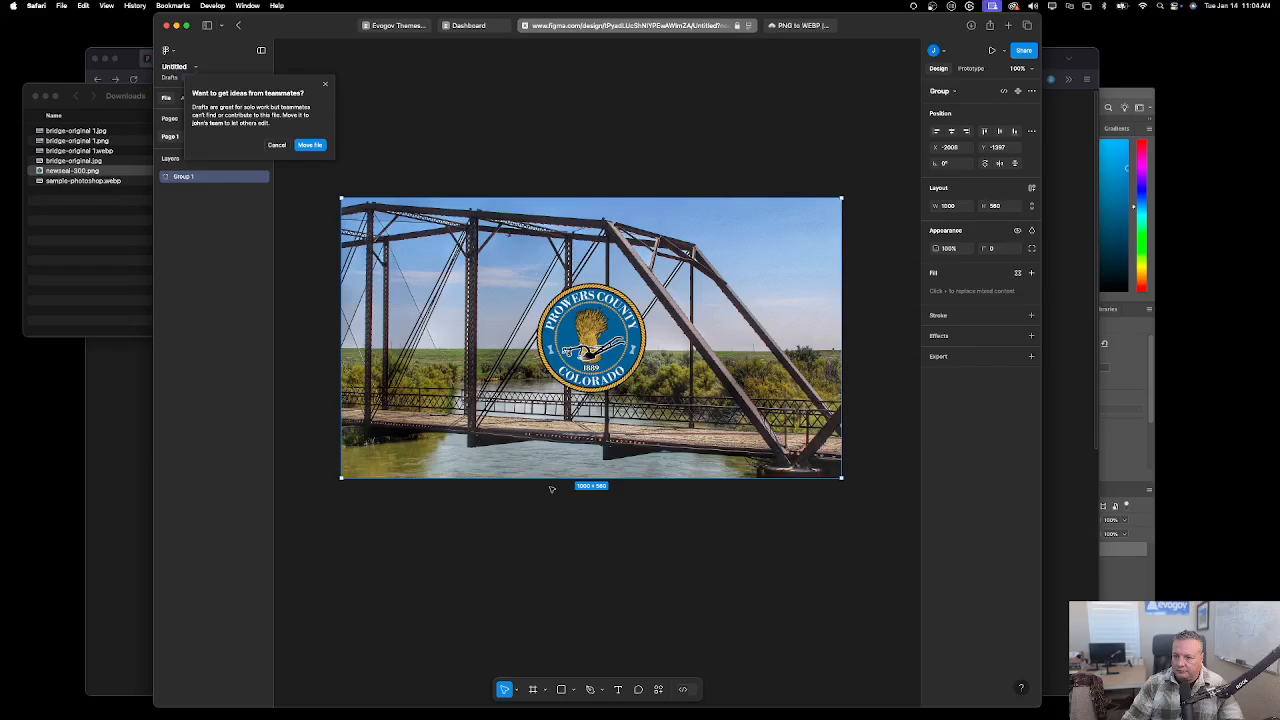
{"action": "left_click", "coordinate": [277, 146]}
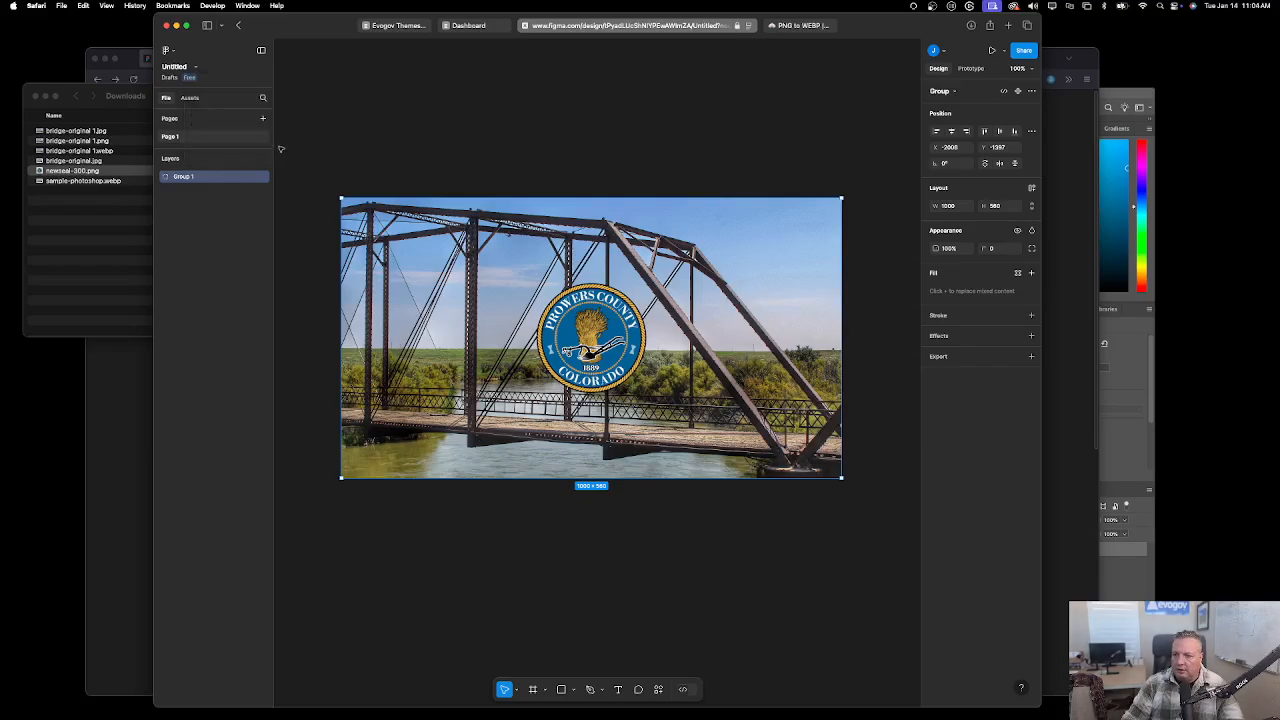
{"action": "left_click", "coordinate": [731, 177]}
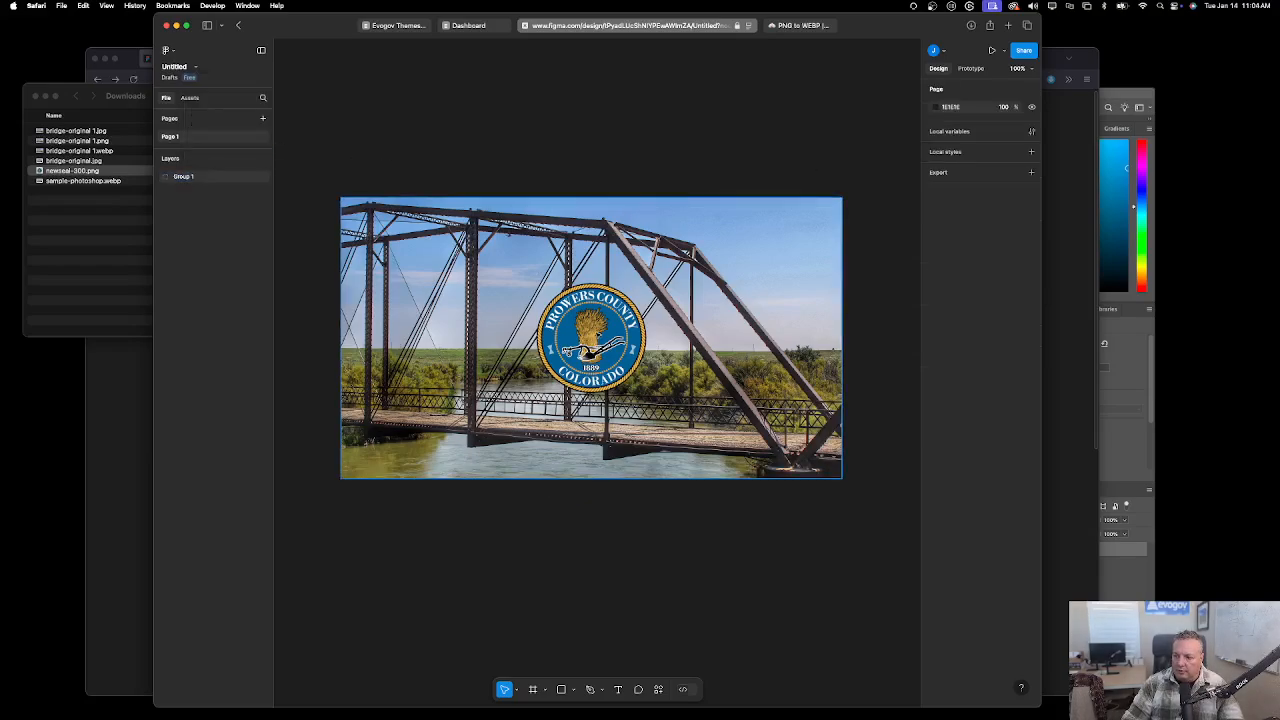
Shift the group slightly up and to the right and export it as a PNG at 1x.
{"action": "mouse_move", "coordinate": [597, 340]}
{"action": "left_mouse_down"}
{"action": "mouse_move", "coordinate": [597, 269]}
{"action": "mouse_move", "coordinate": [628, 371]}
{"action": "mouse_move", "coordinate": [613, 293]}
{"action": "mouse_move", "coordinate": [599, 347]}
{"action": "mouse_move", "coordinate": [613, 299]}
{"action": "mouse_move", "coordinate": [610, 323]}
{"action": "left_mouse_up"}
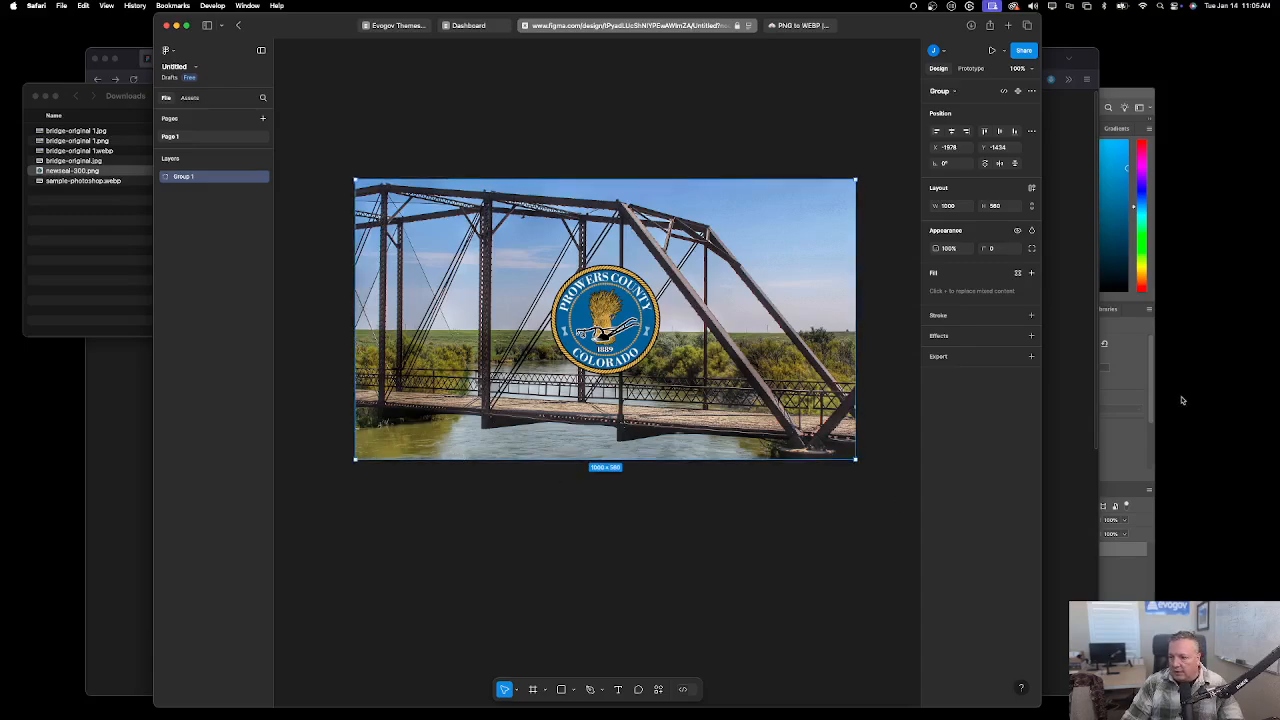
{"action": "left_click", "coordinate": [1031, 356]}
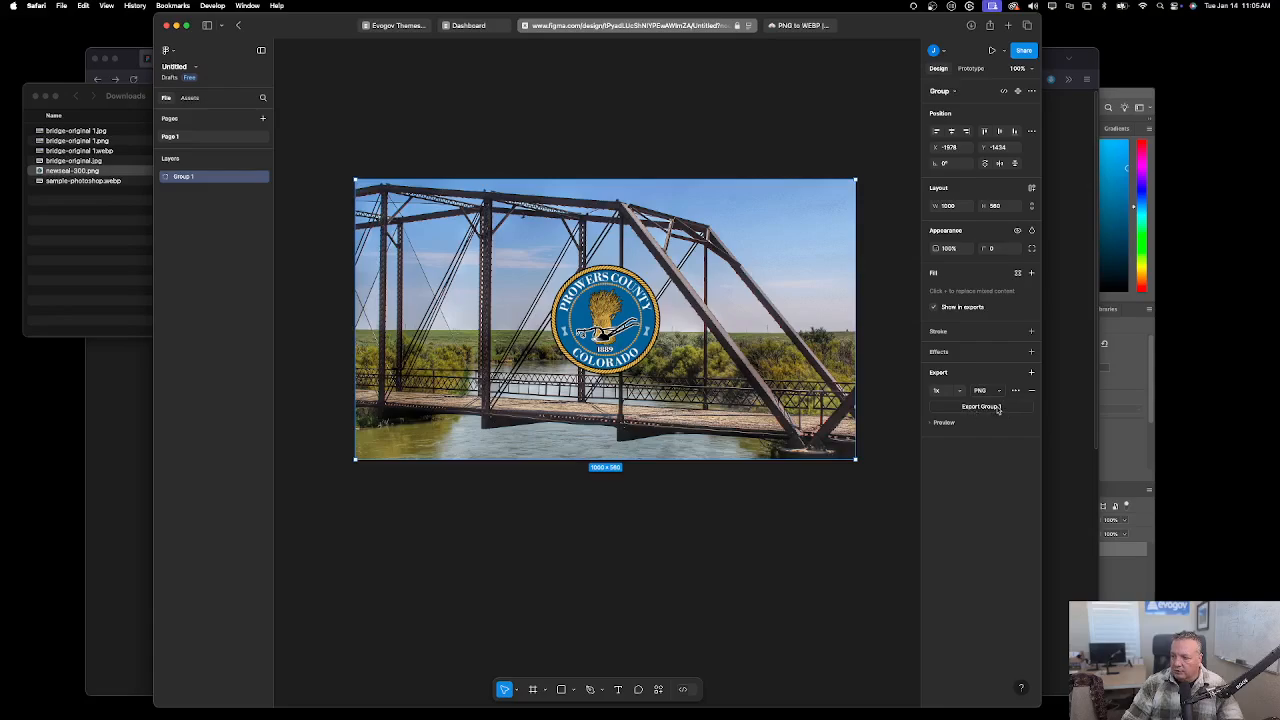
{"action": "left_click", "coordinate": [998, 408]}
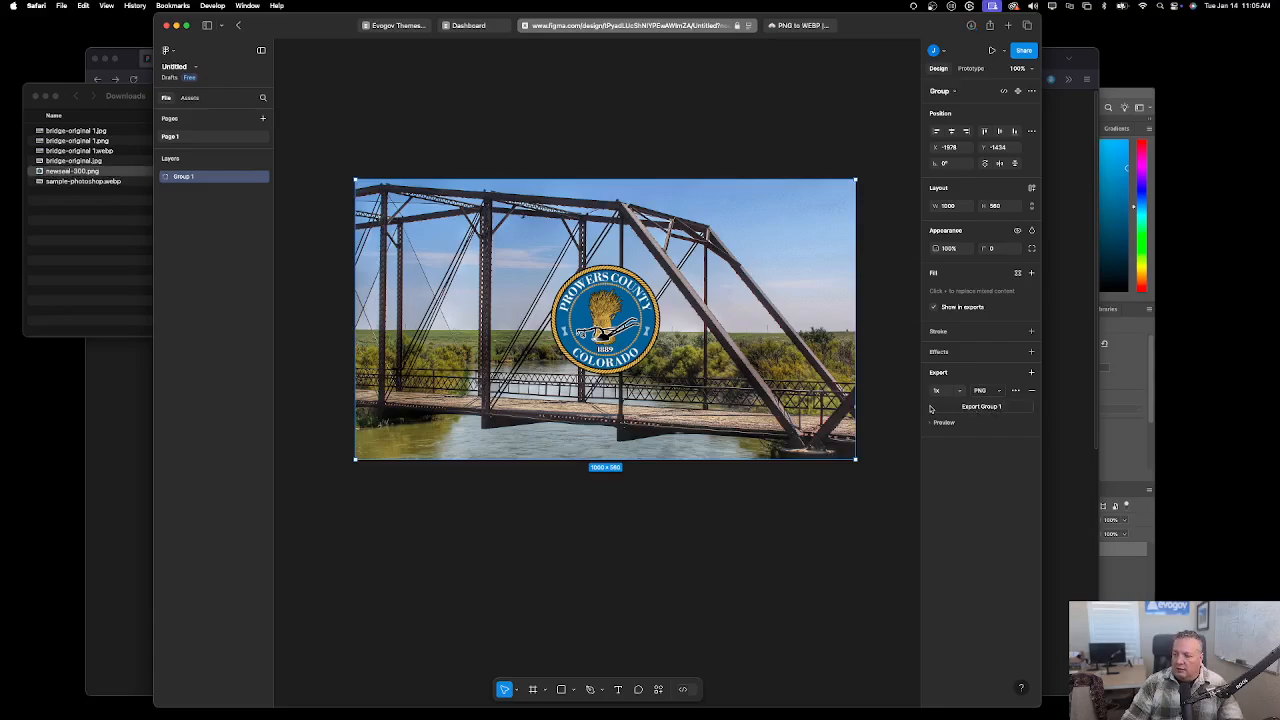
Find the exported Group 1.png in the Downloads folder and open it in Preview.
{"action": "left_click", "coordinate": [98, 224]}
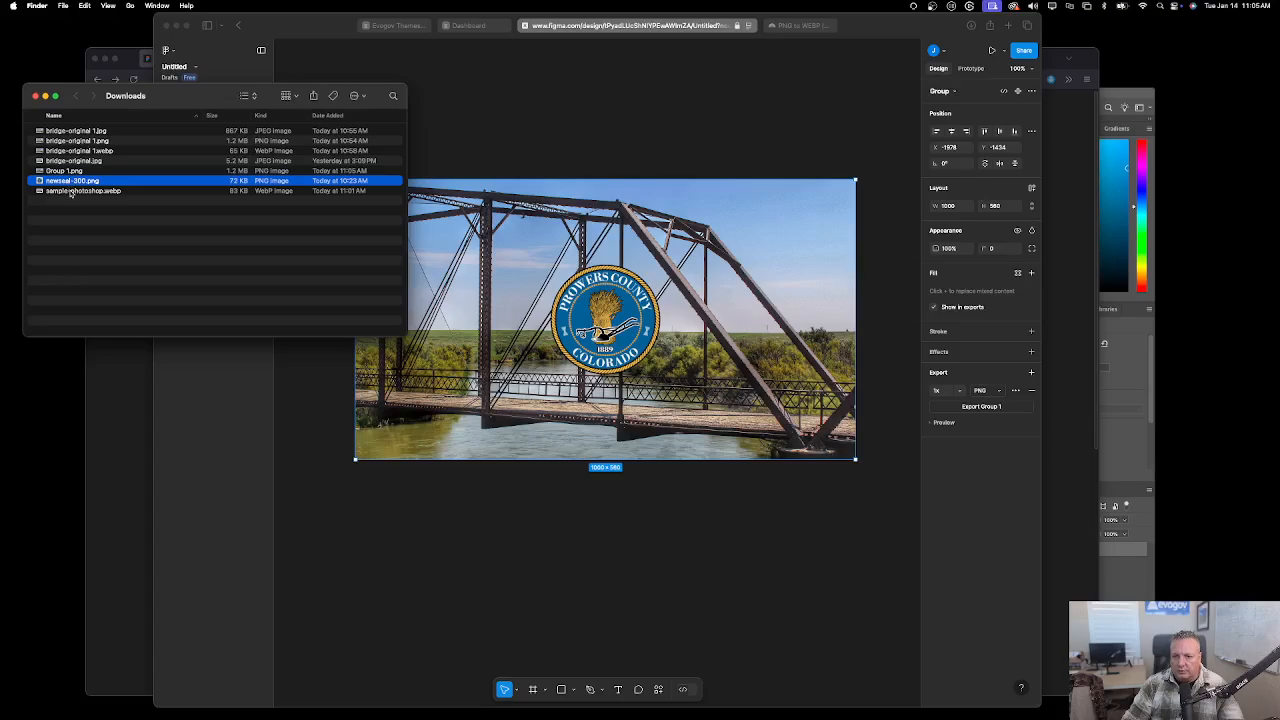
{"action": "left_click", "coordinate": [86, 160]}
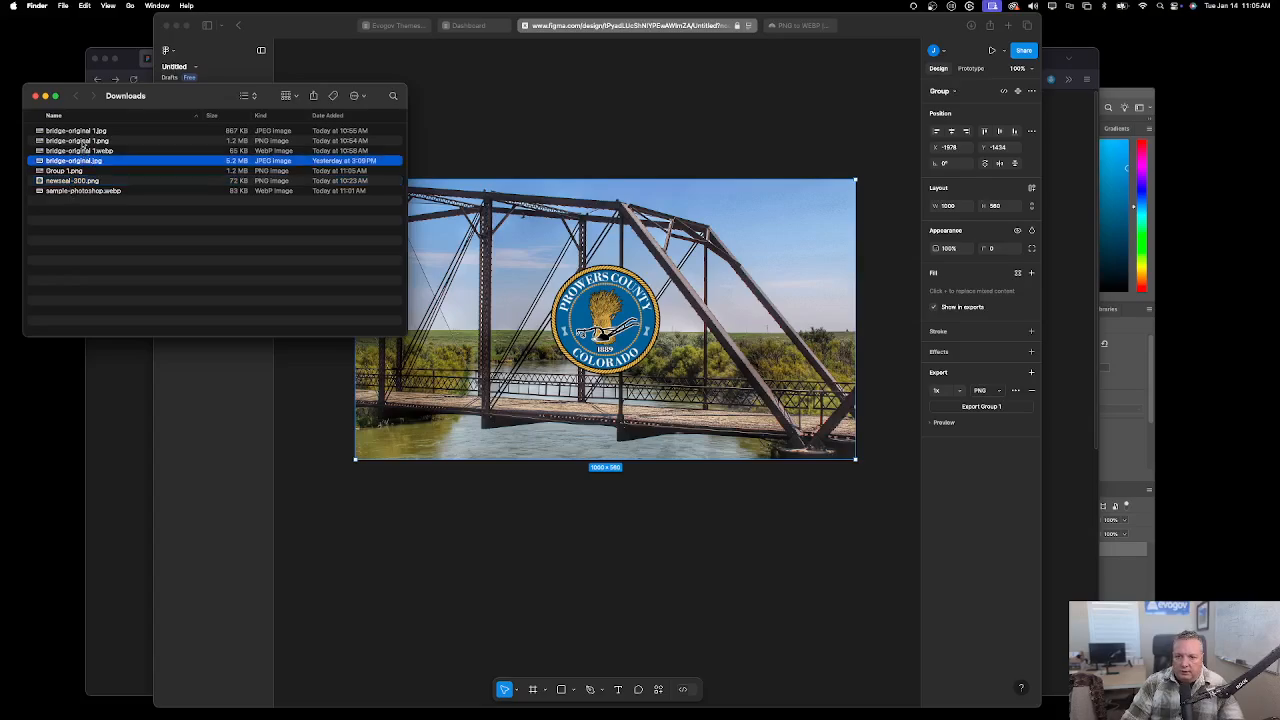
{"action": "left_click", "coordinate": [84, 141]}
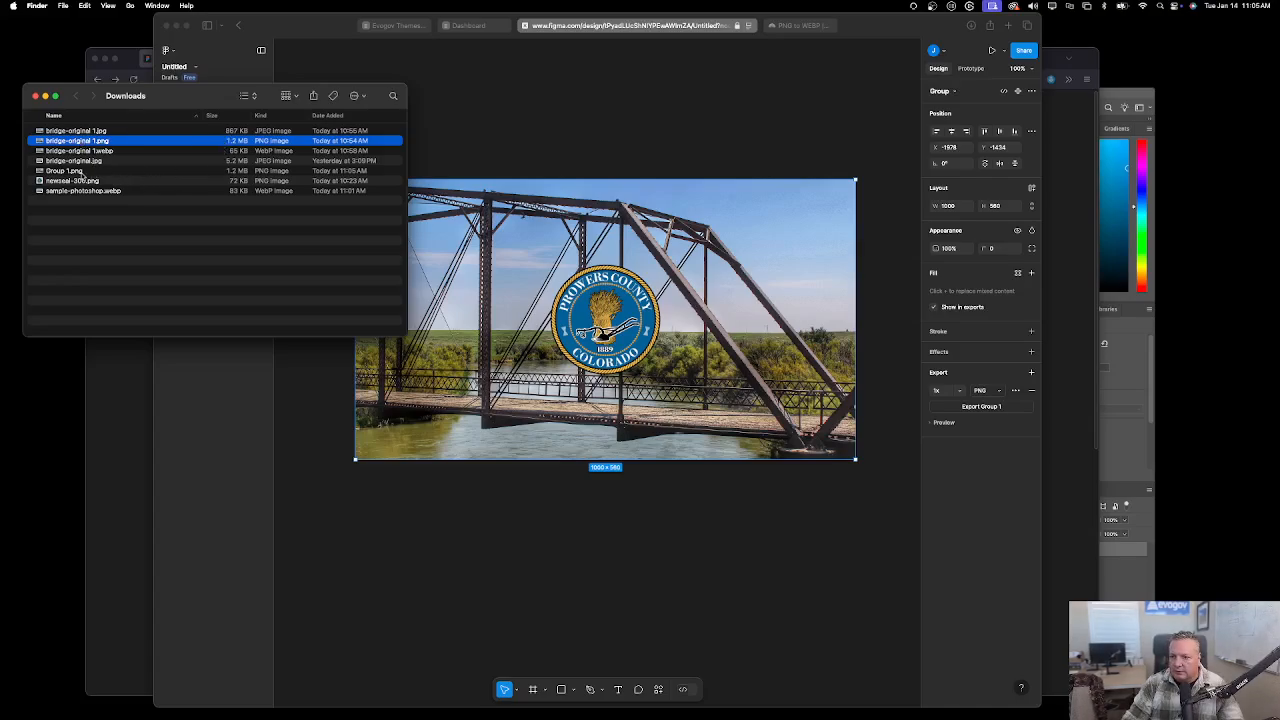
{"action": "left_click", "coordinate": [78, 172]}
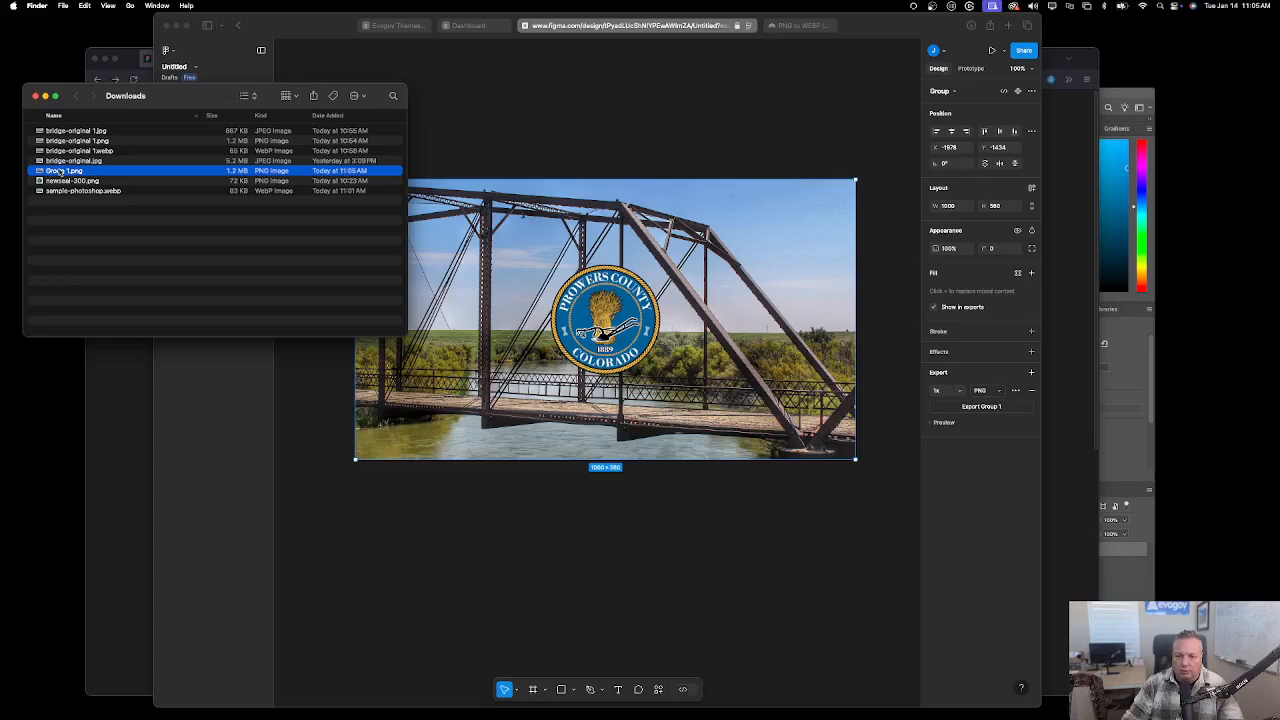
{"action": "double_click", "coordinate": [60, 172]}
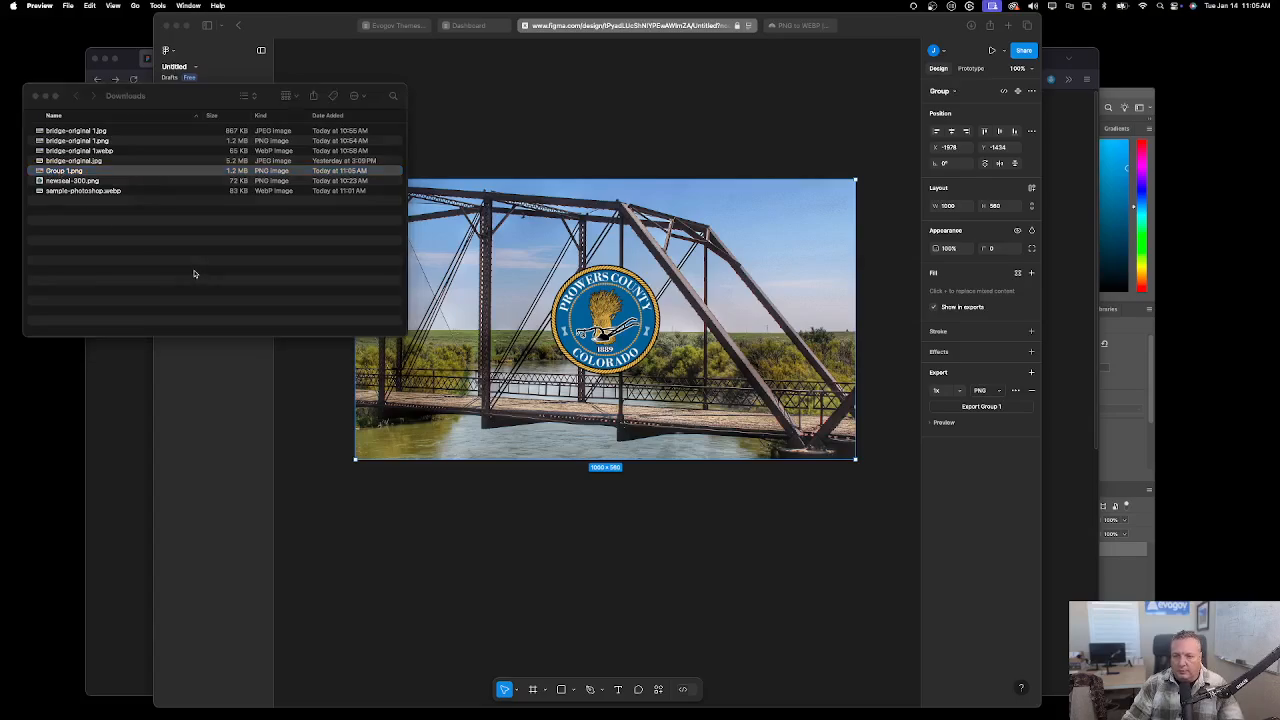